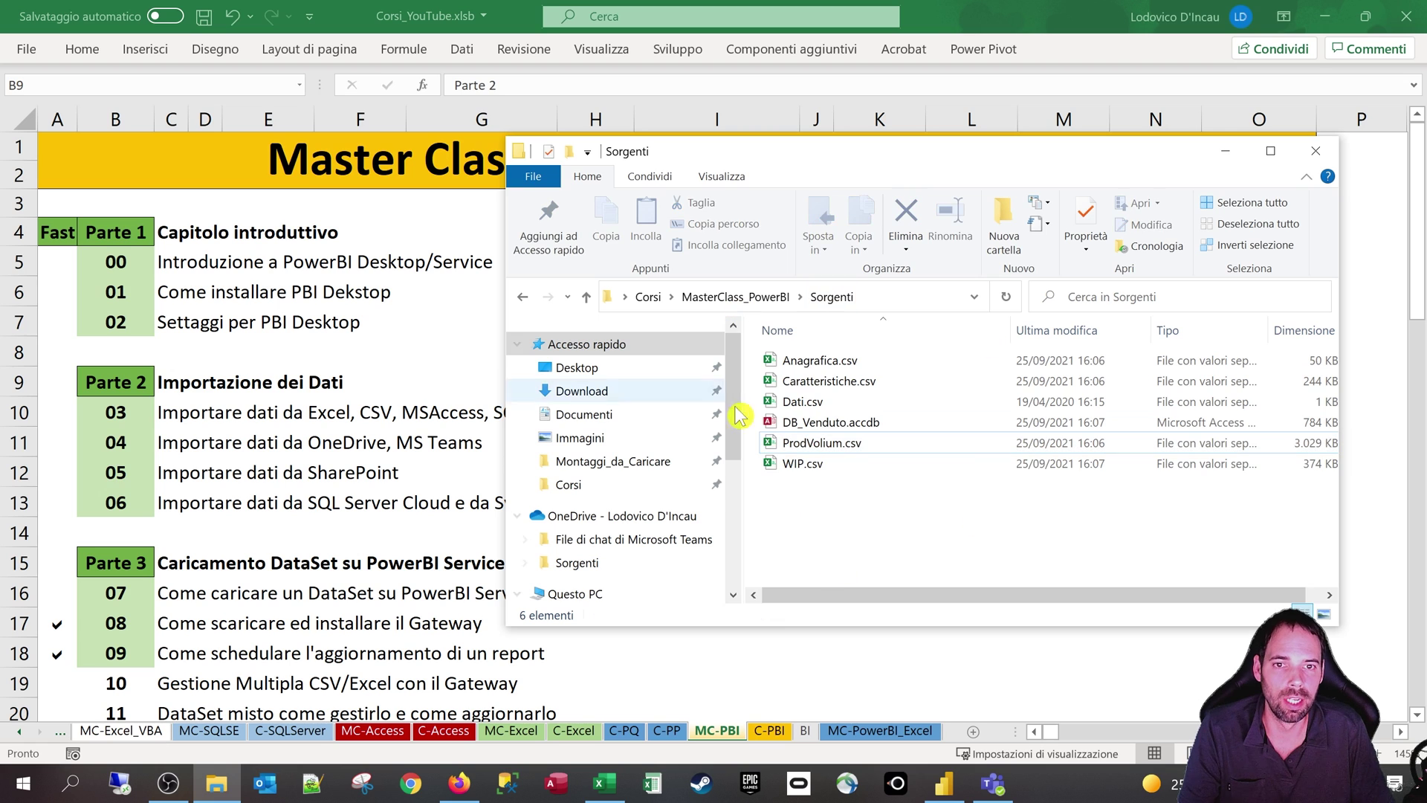
# - Switch to Power BI Desktop and load WIP.csv from the Sorgenti folder as a Text/CSV source without transforming it
pyautogui.click(944, 784)
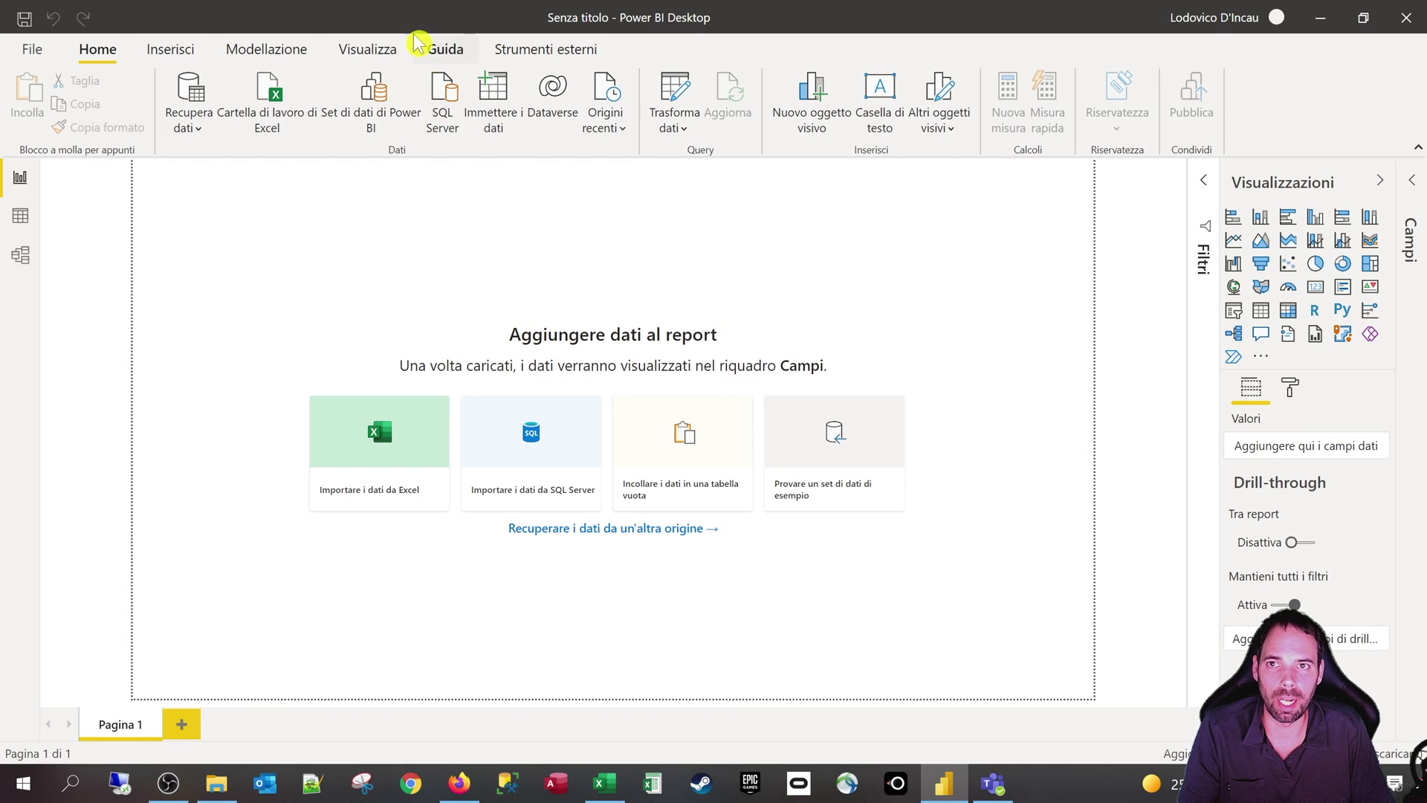
pyautogui.click(199, 132)
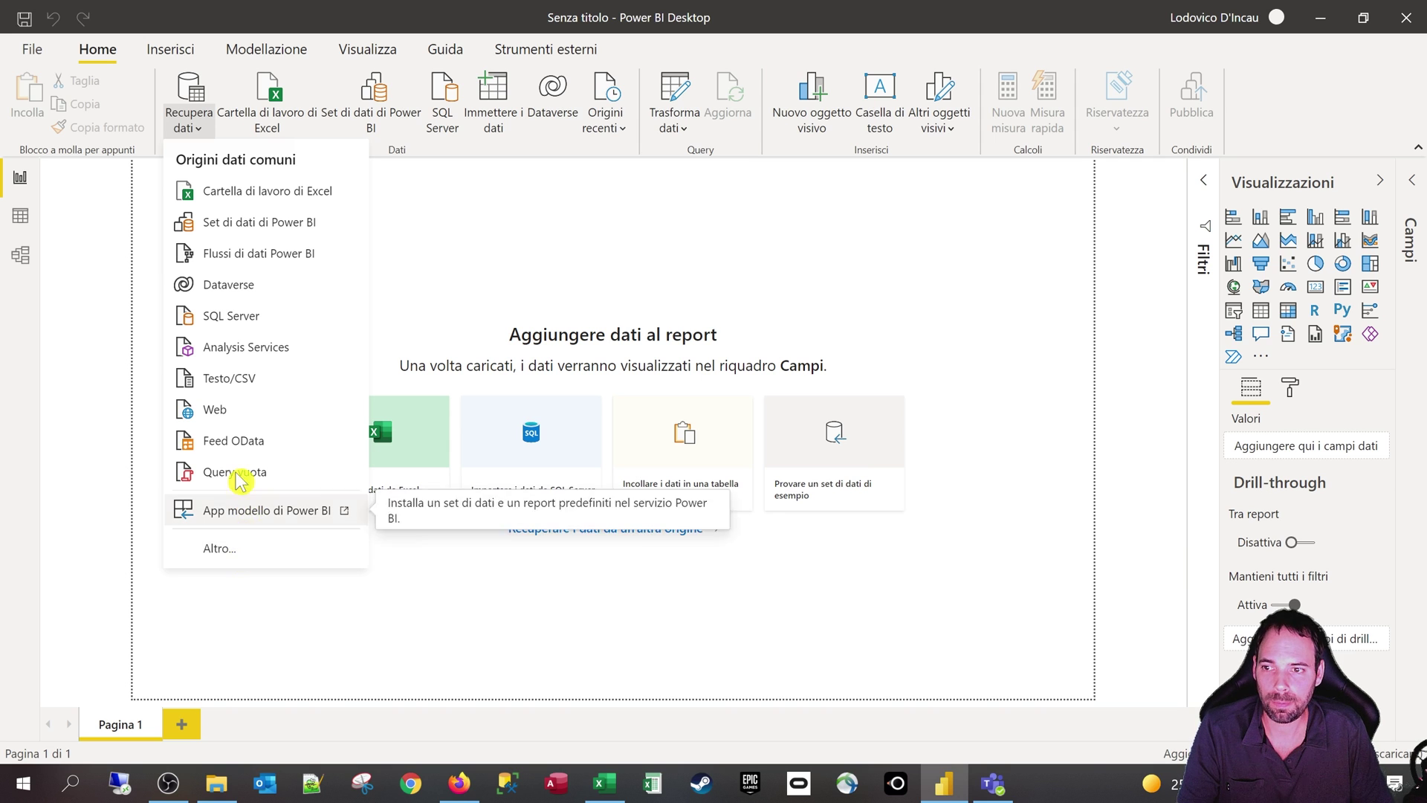
pyautogui.click(237, 379)
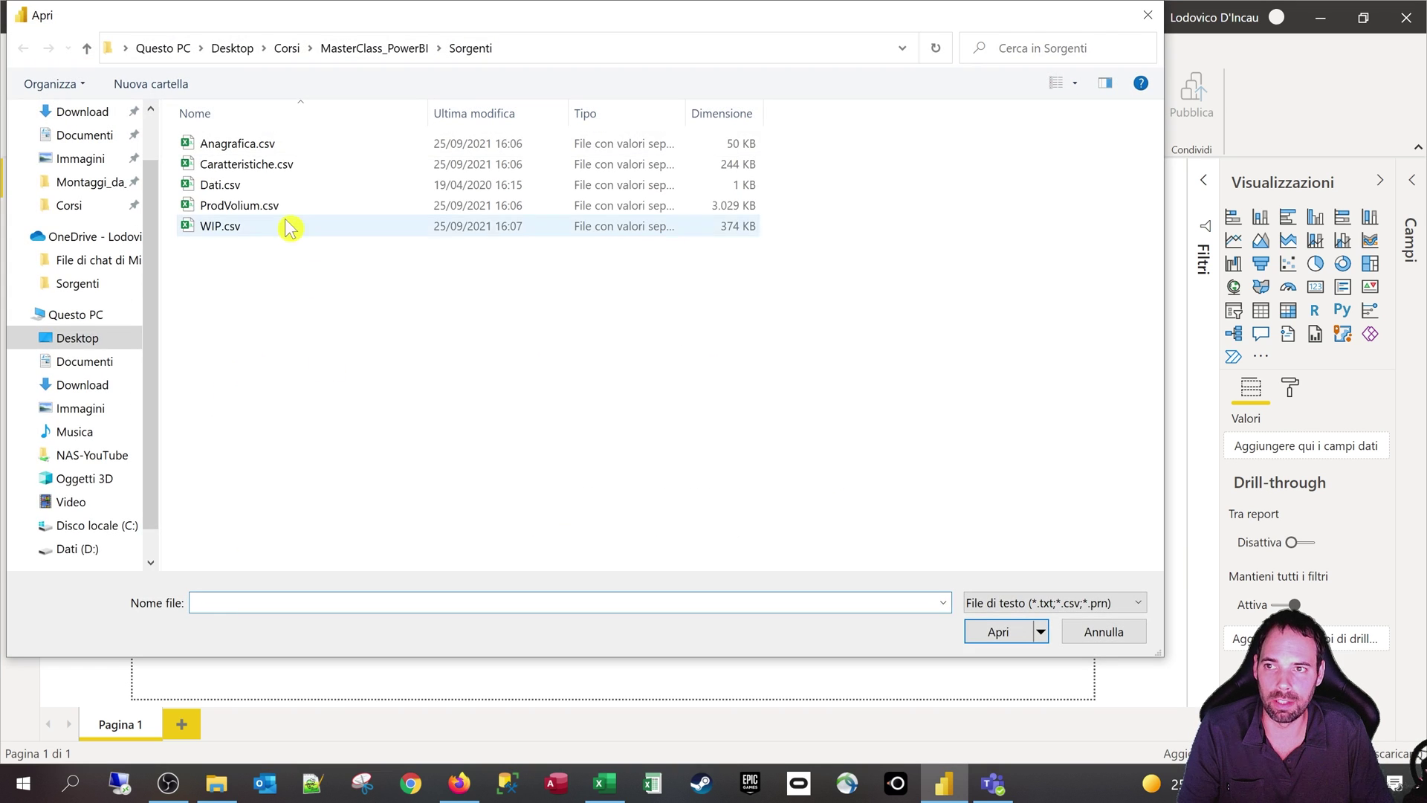
pyautogui.click(239, 143)
pyautogui.click(216, 226)
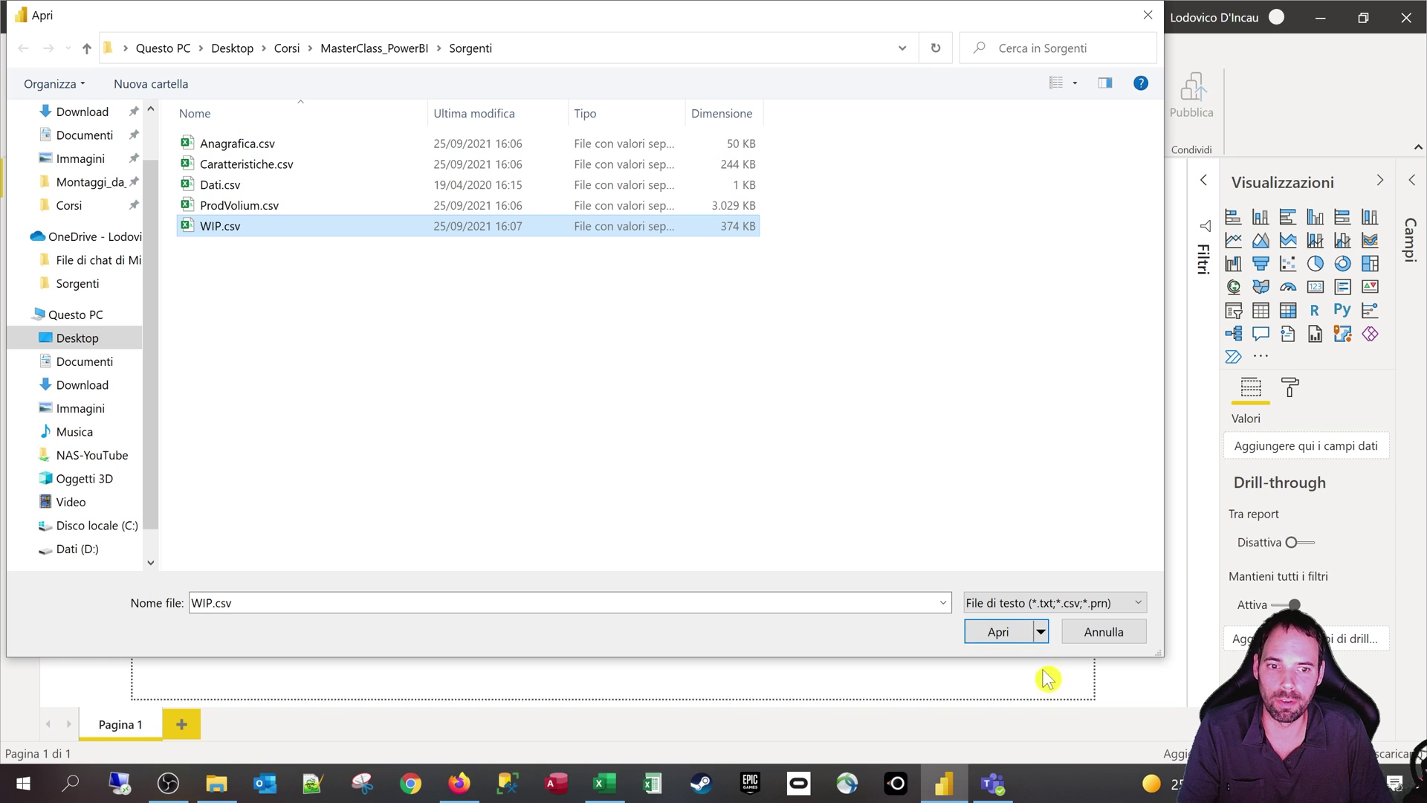
pyautogui.click(998, 632)
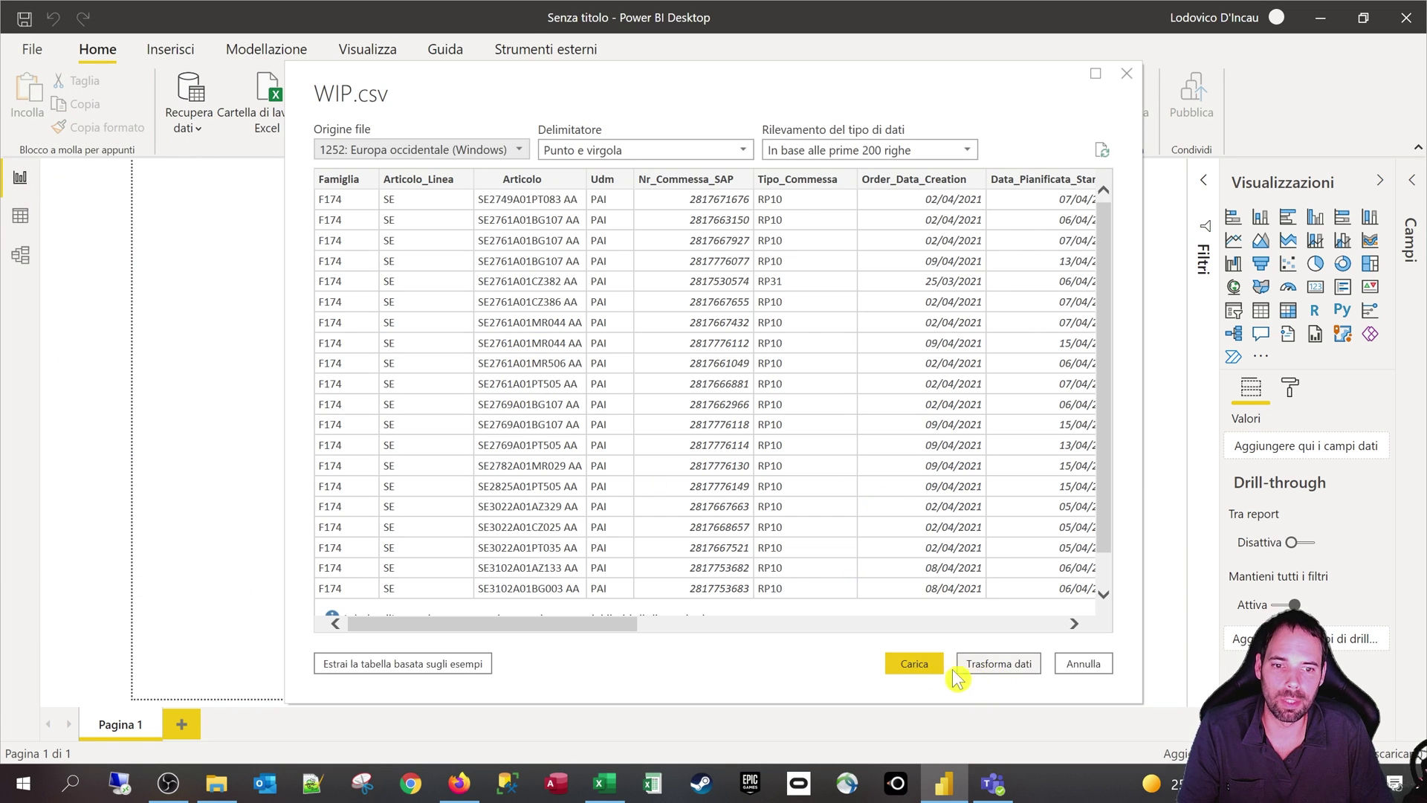
pyautogui.click(913, 661)
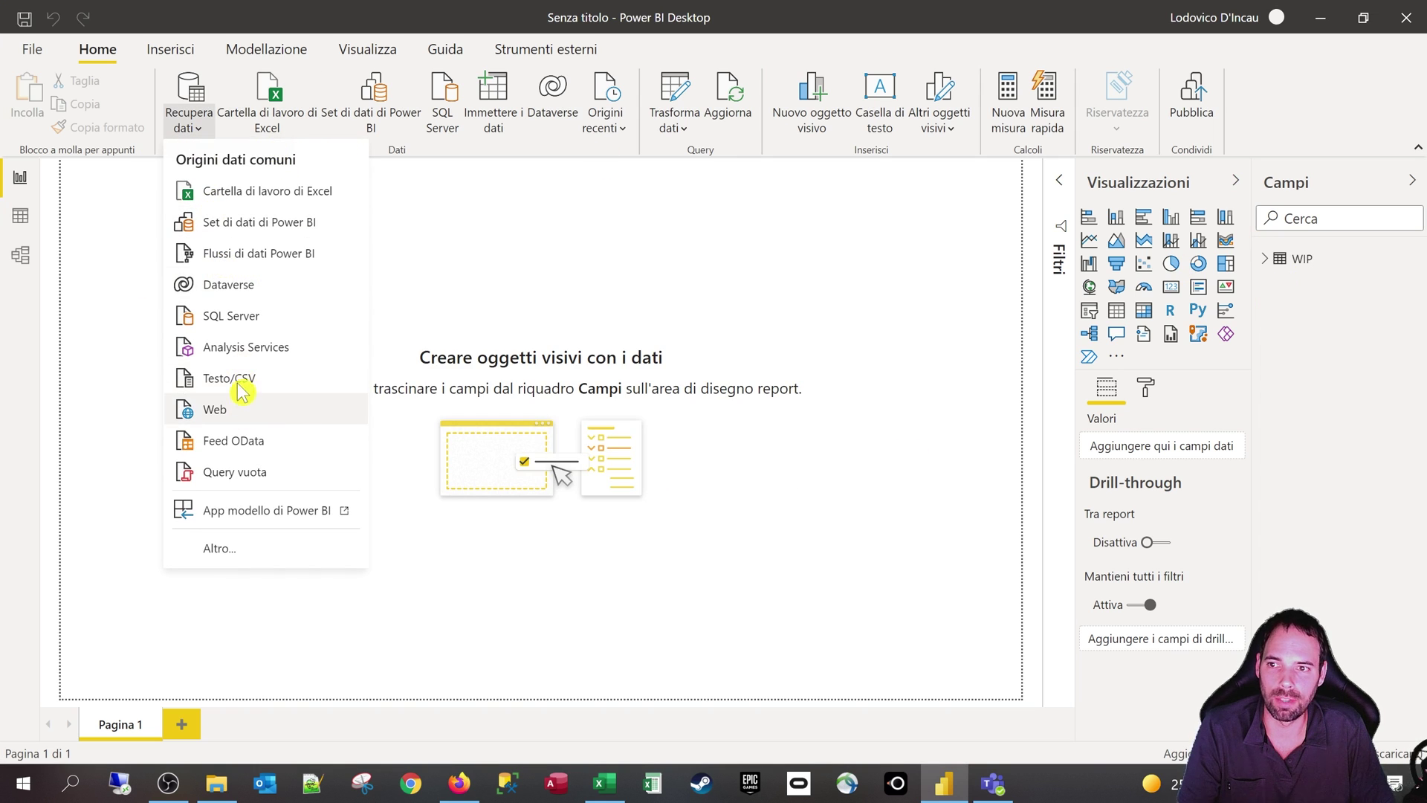
# - Load Caratteristiche.csv from the Sorgenti folder into the report as a second Text/CSV source
pyautogui.click(239, 380)
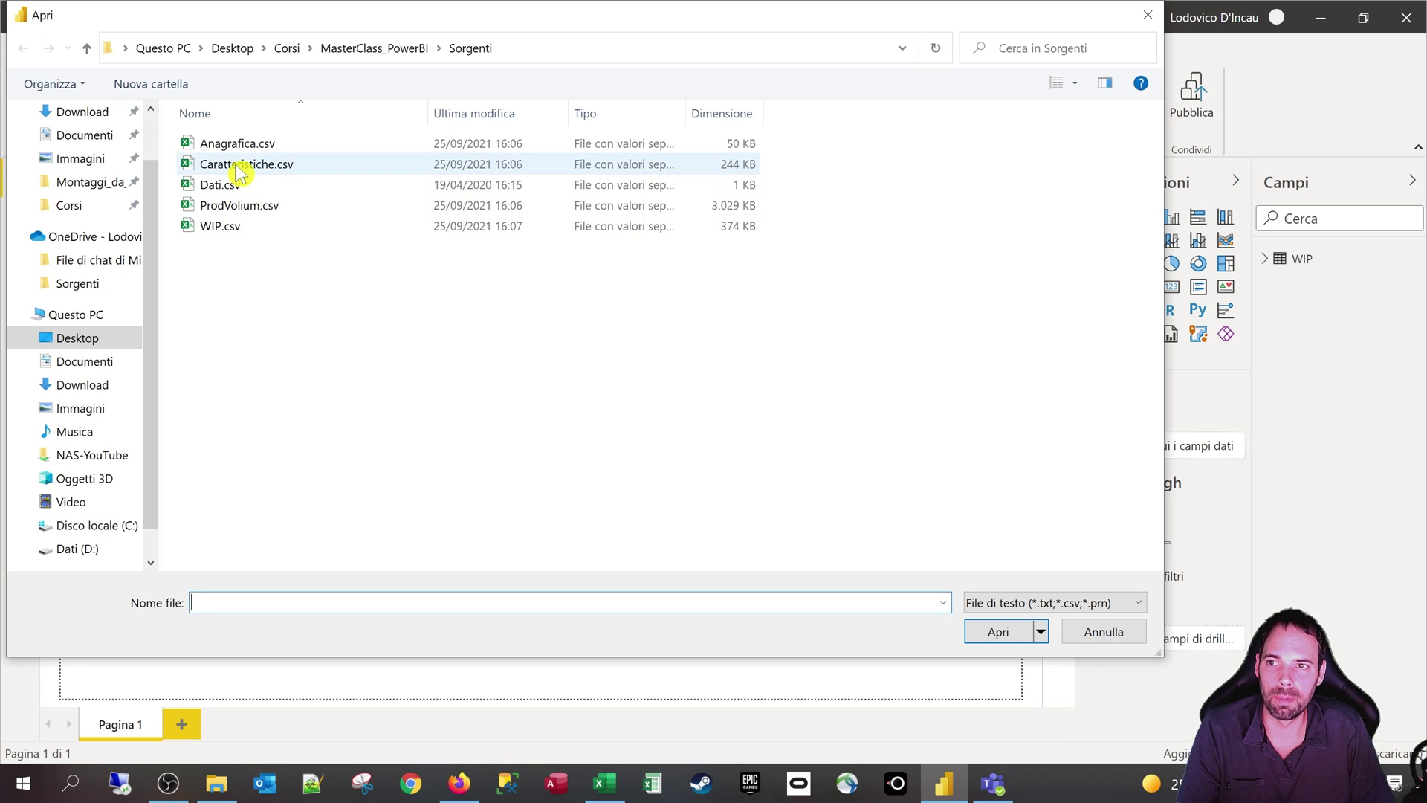
pyautogui.doubleClick(239, 165)
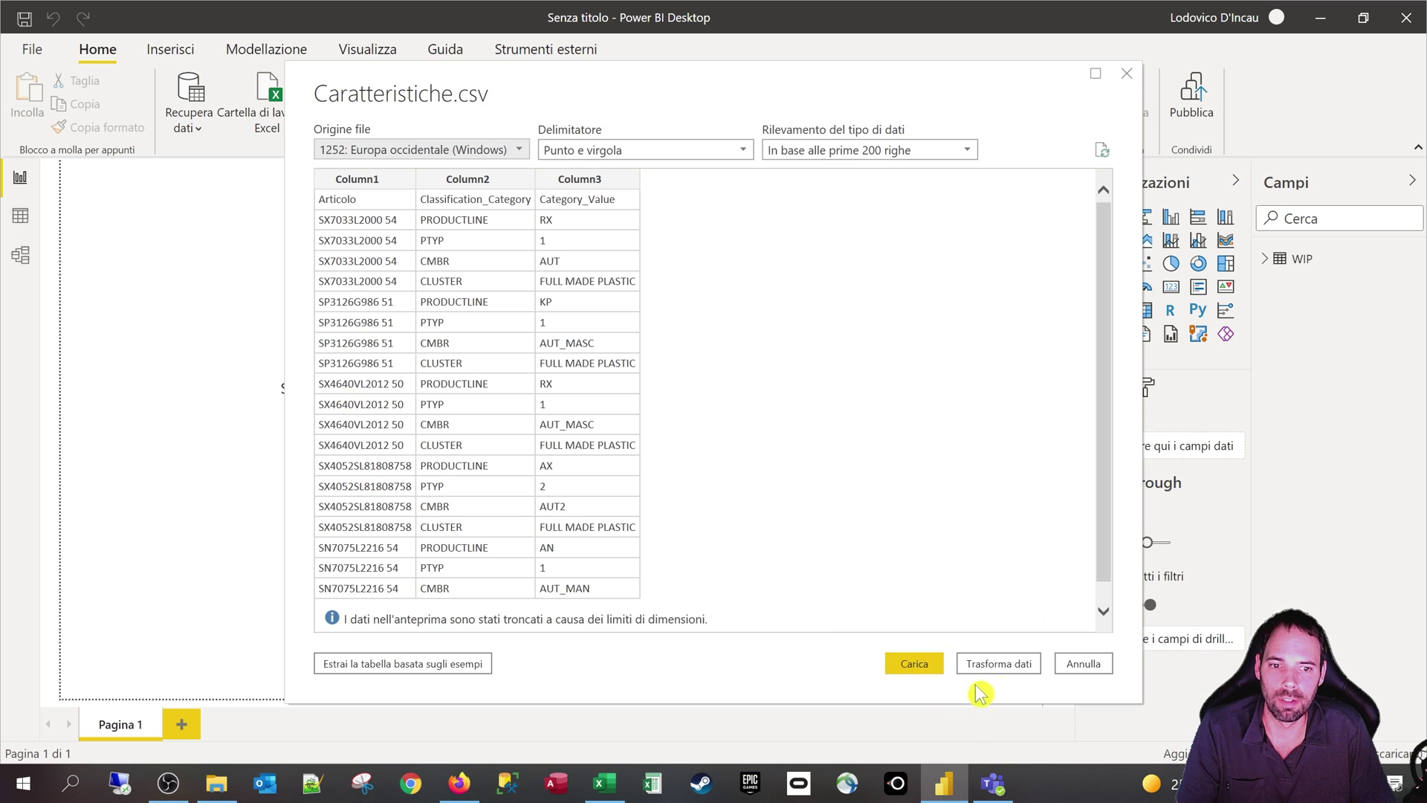
pyautogui.click(908, 663)
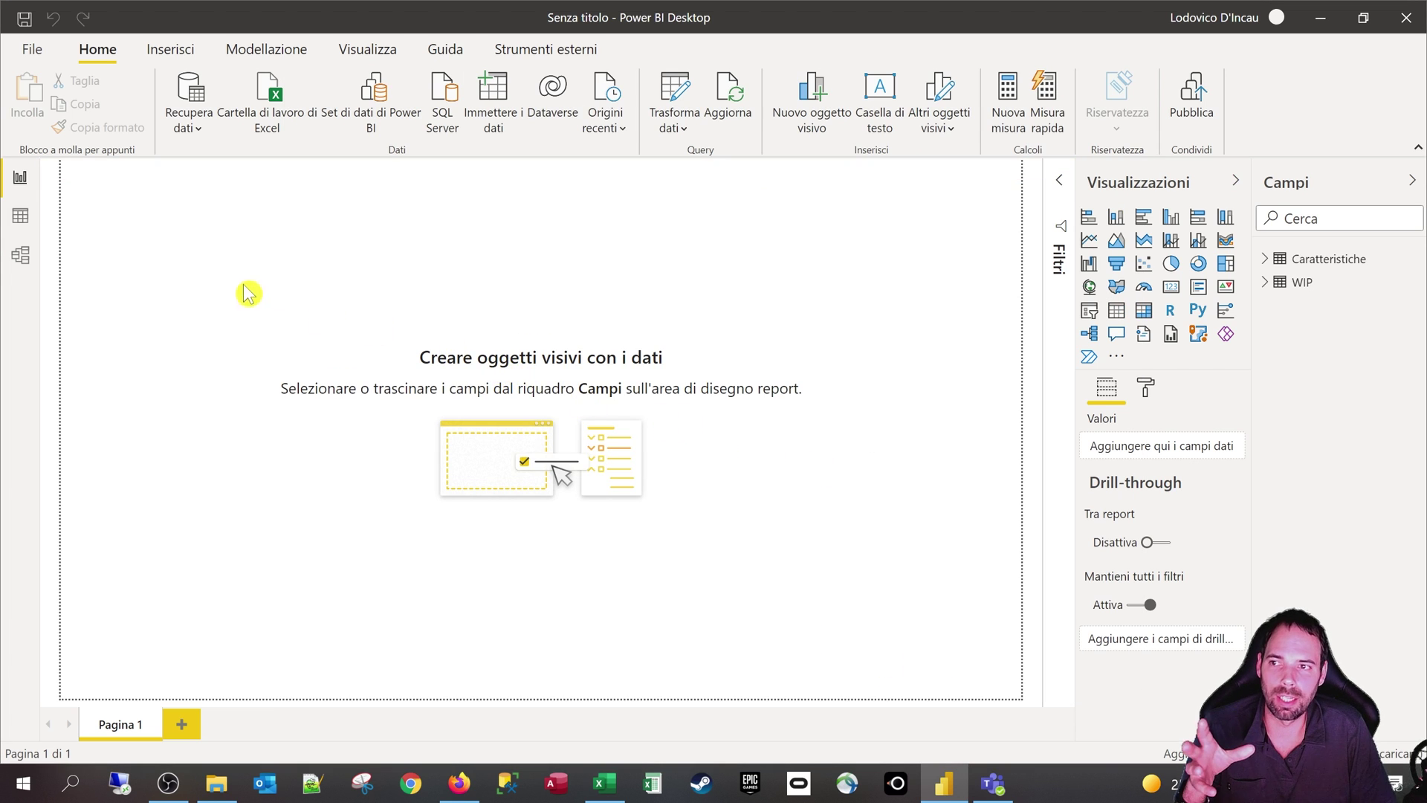
# - Start publishing the report and save it as Test_Locale in the Sorgenti folder
pyautogui.click(194, 126)
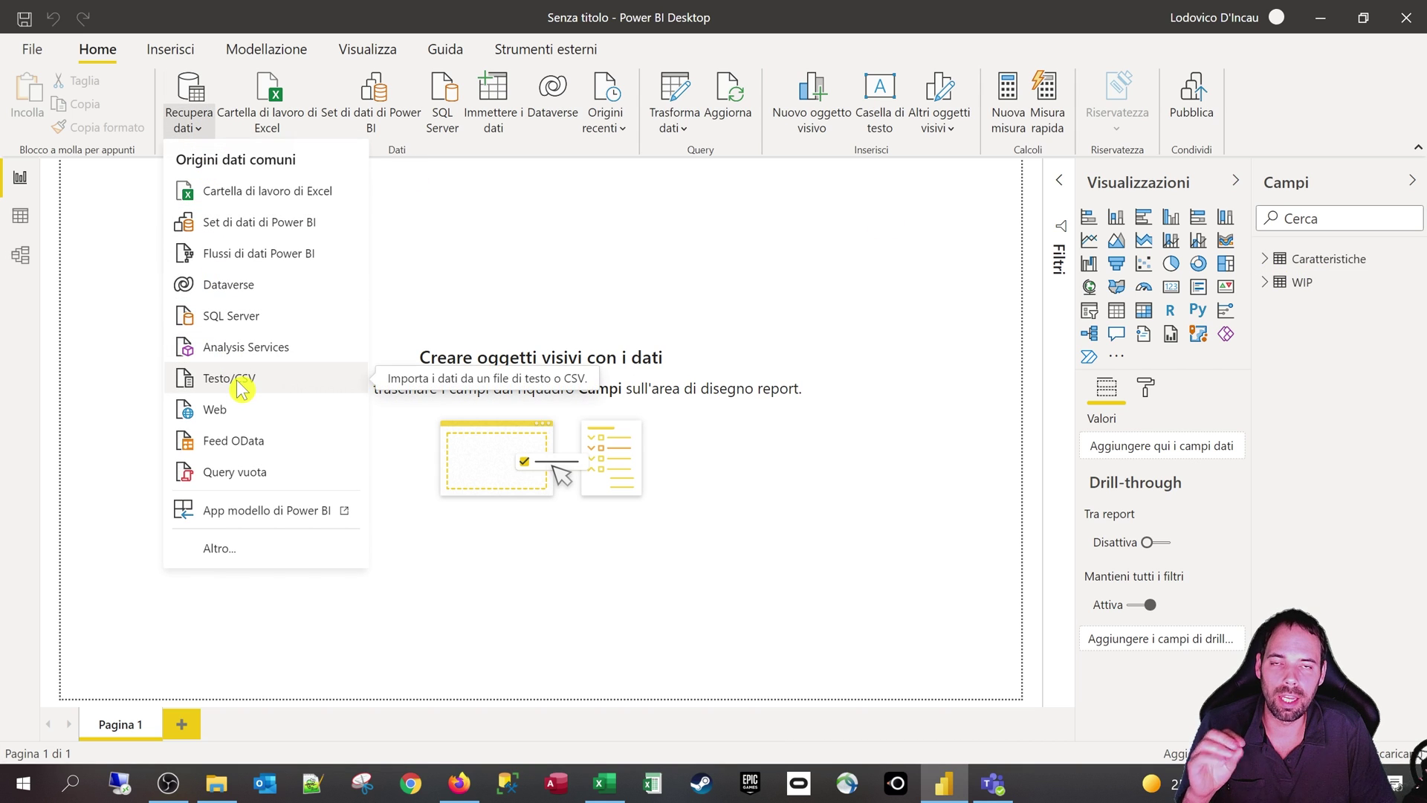
pyautogui.click(1315, 355)
pyautogui.click(1189, 104)
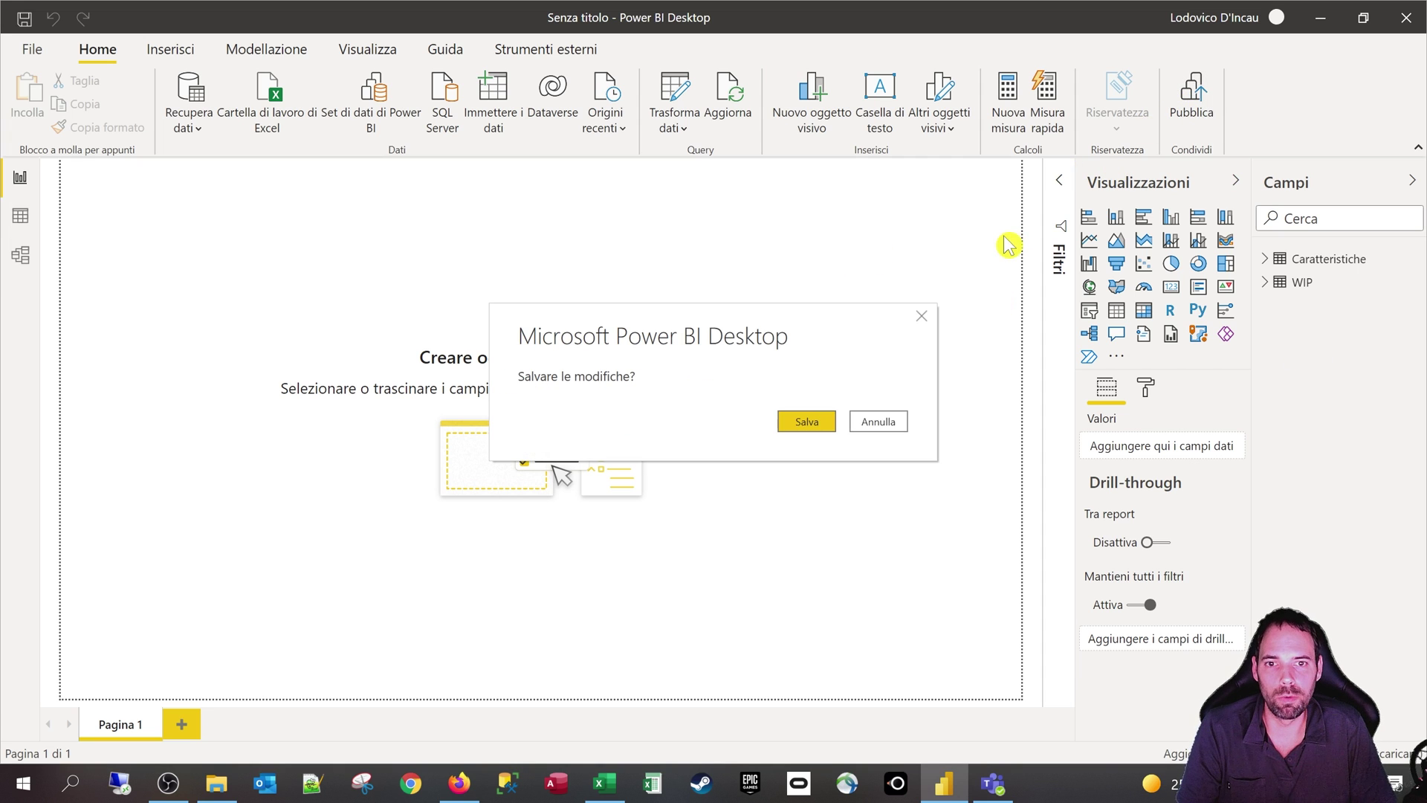
pyautogui.click(818, 425)
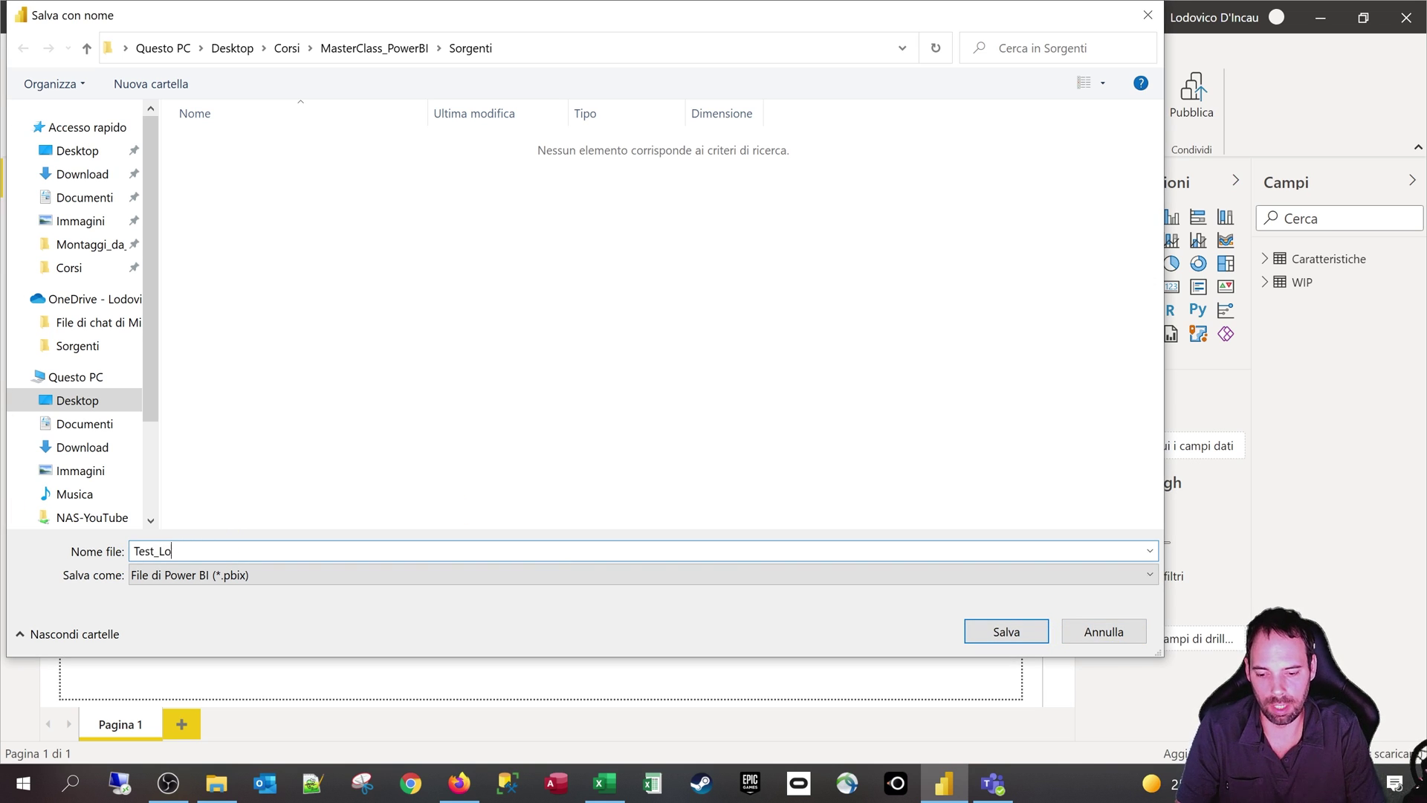
pyautogui.click(1003, 632)
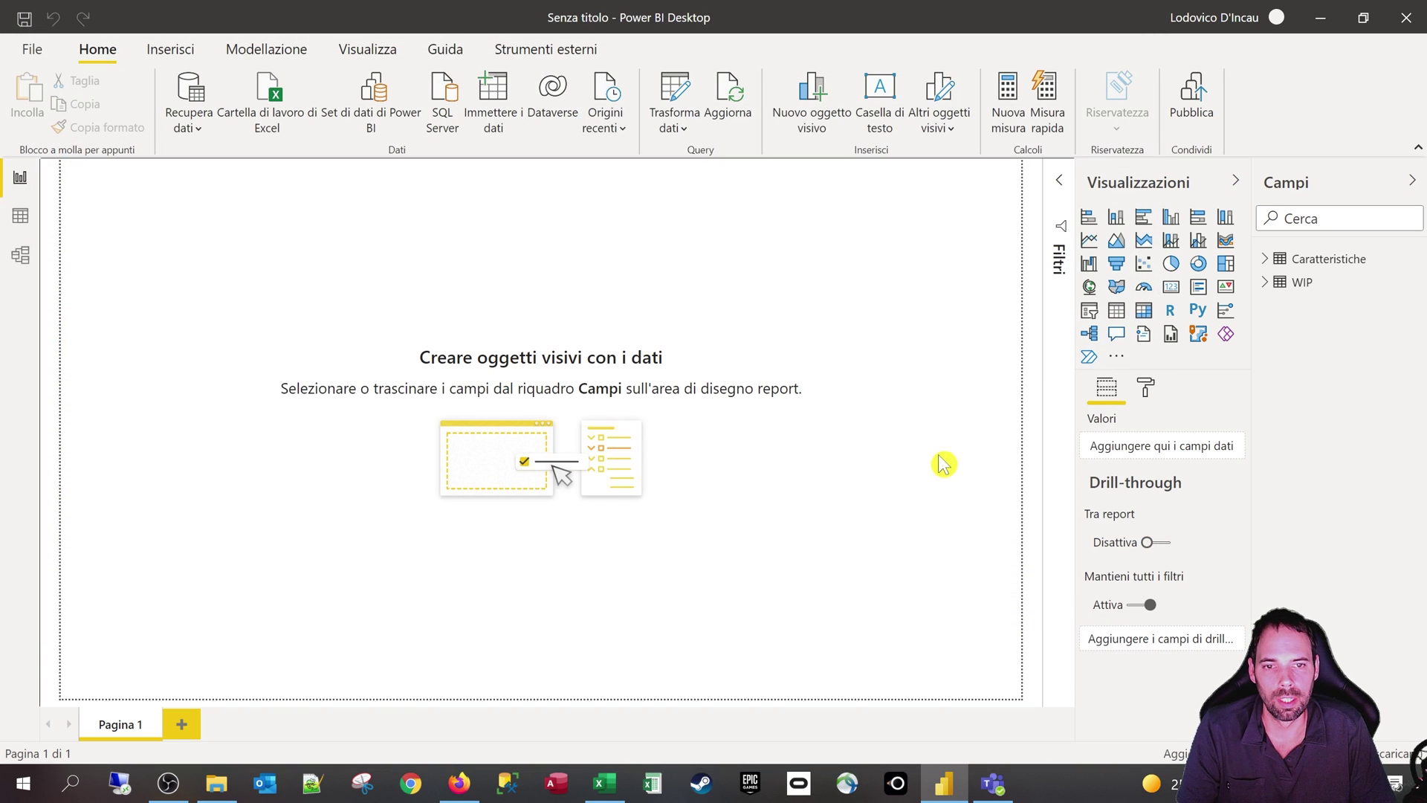
# - Publish Test_Locale to the personal workspace (Area di lavoro personale)
pyautogui.click(1185, 111)
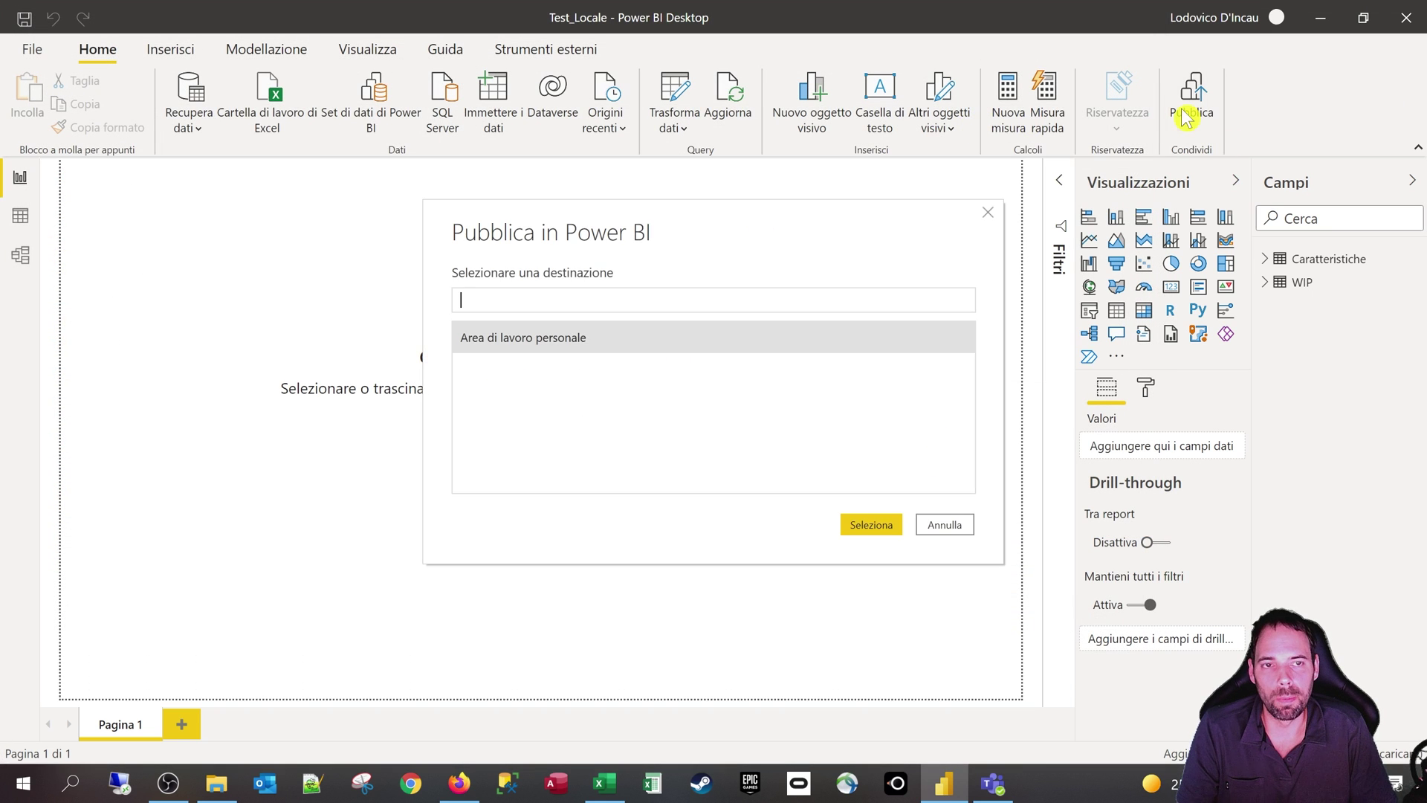
pyautogui.click(473, 344)
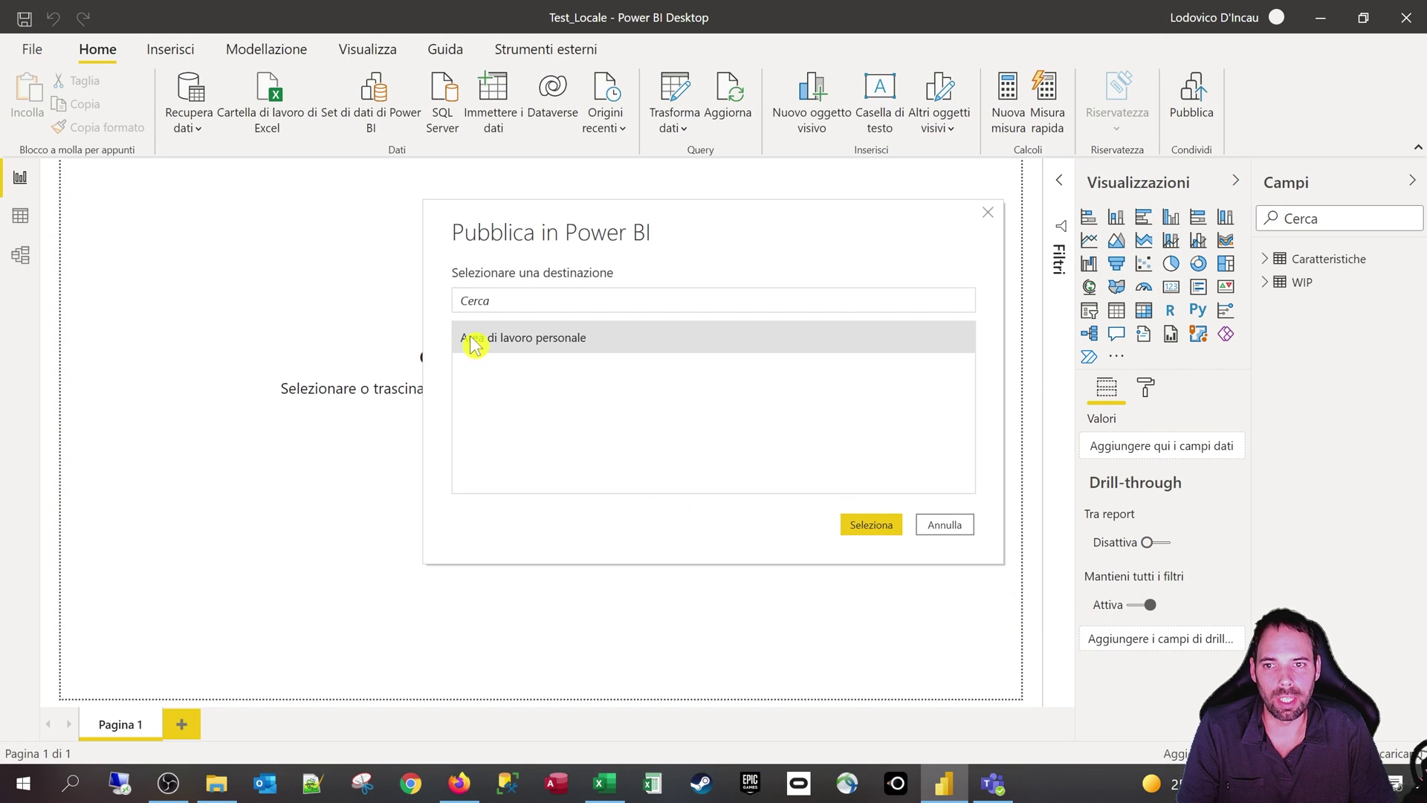
pyautogui.click(857, 529)
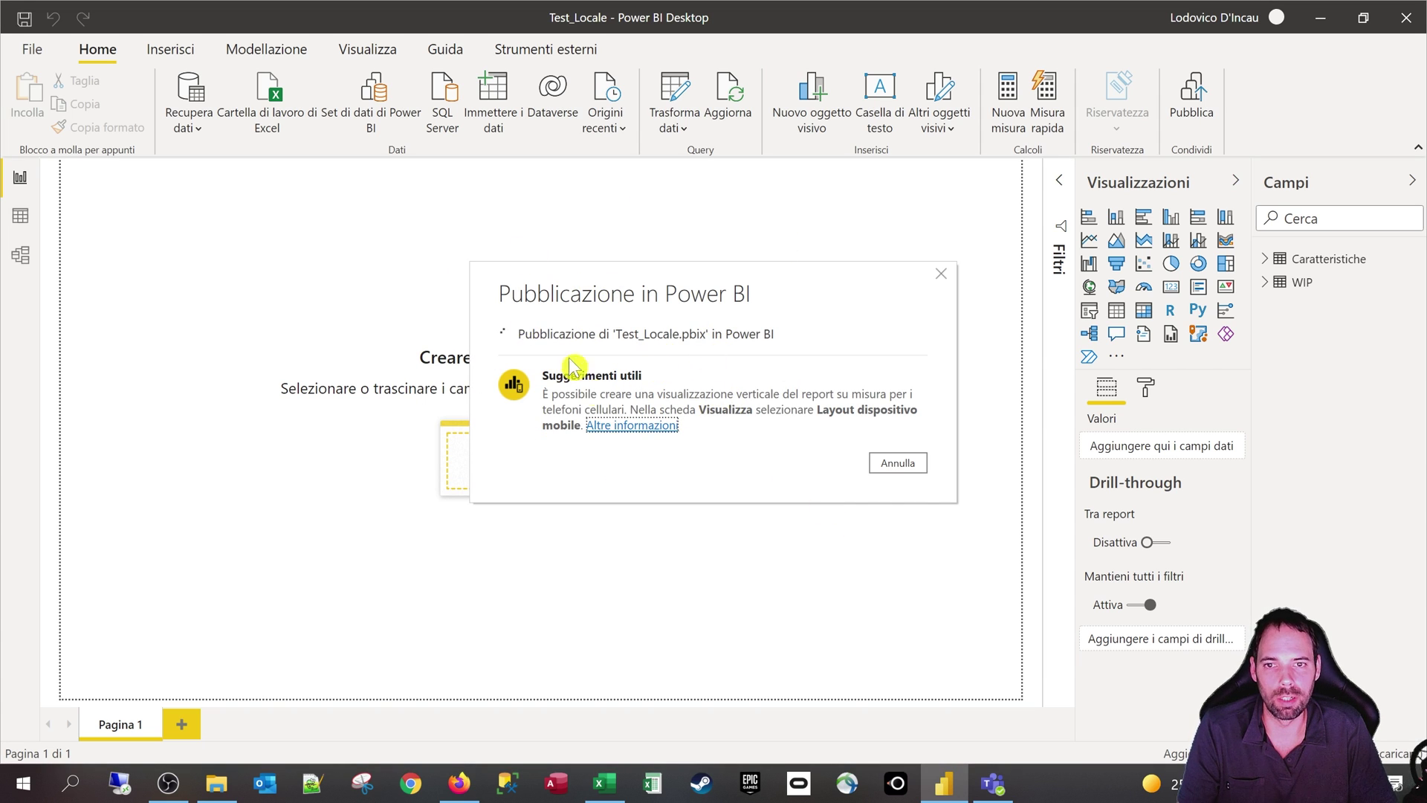
# - Switch to Firefox, go to powerbi.microsoft.com, sign in to the Power BI service and maximize the browser window
pyautogui.click(460, 783)
pyautogui.doubleClick(647, 60)
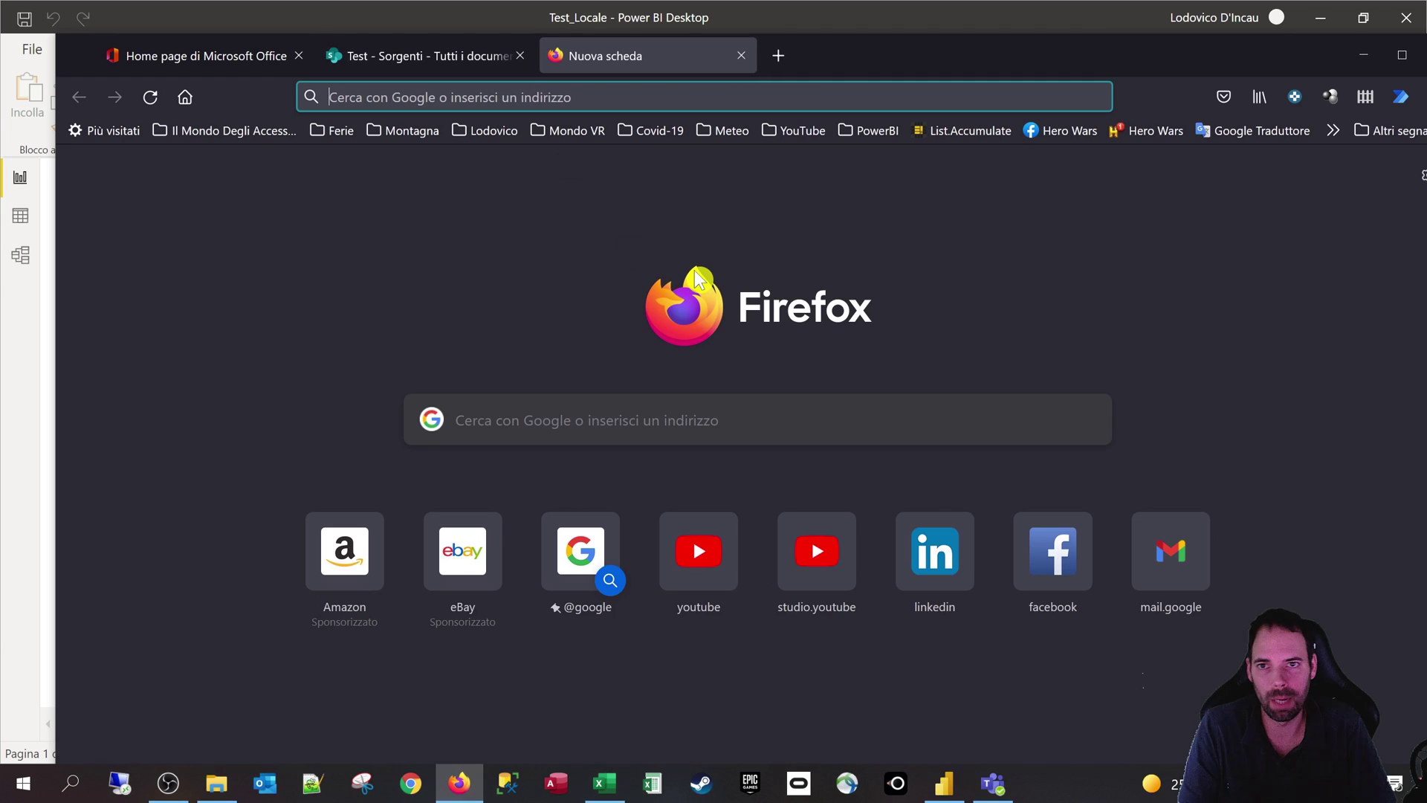
pyautogui.write('powerbi.microsoft.com/')
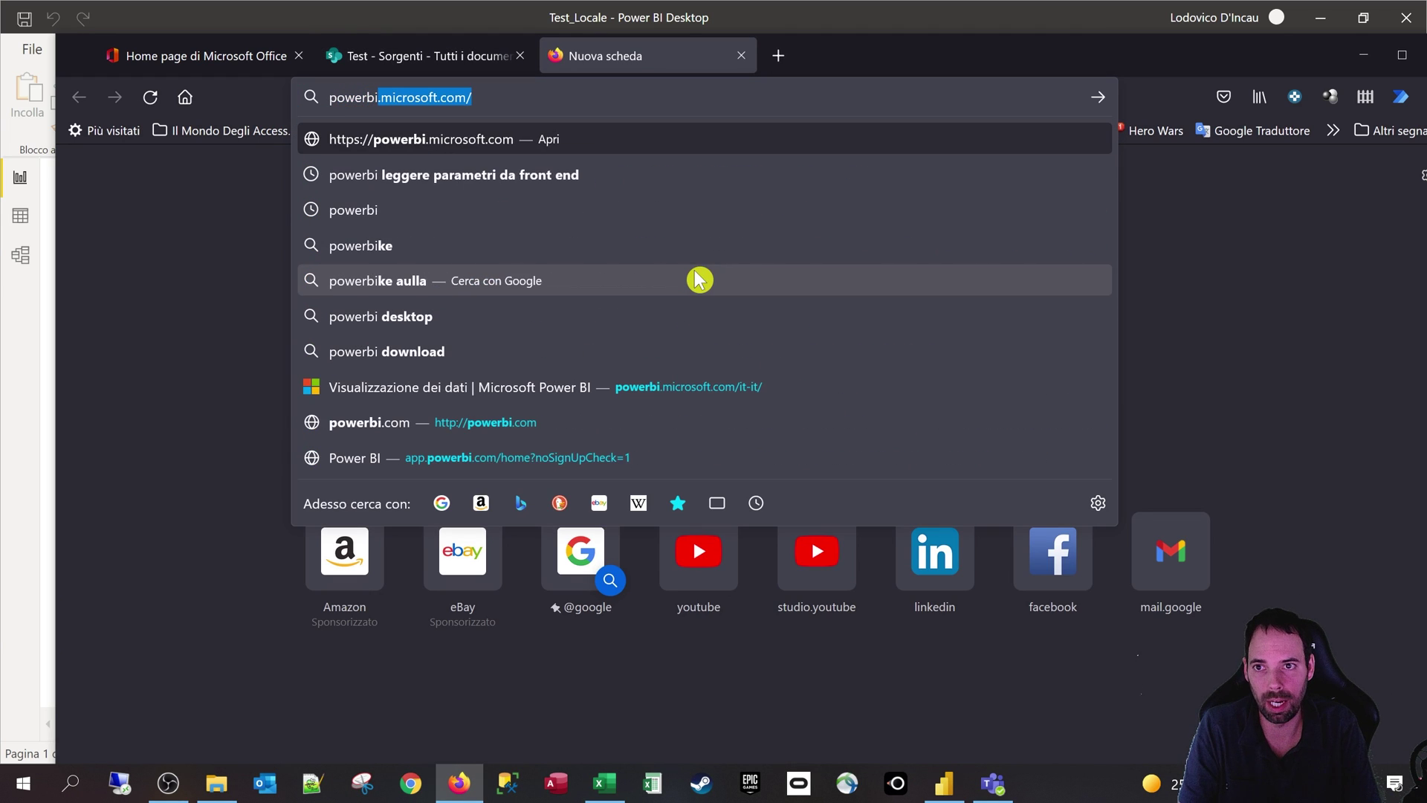
pyautogui.press('Return')
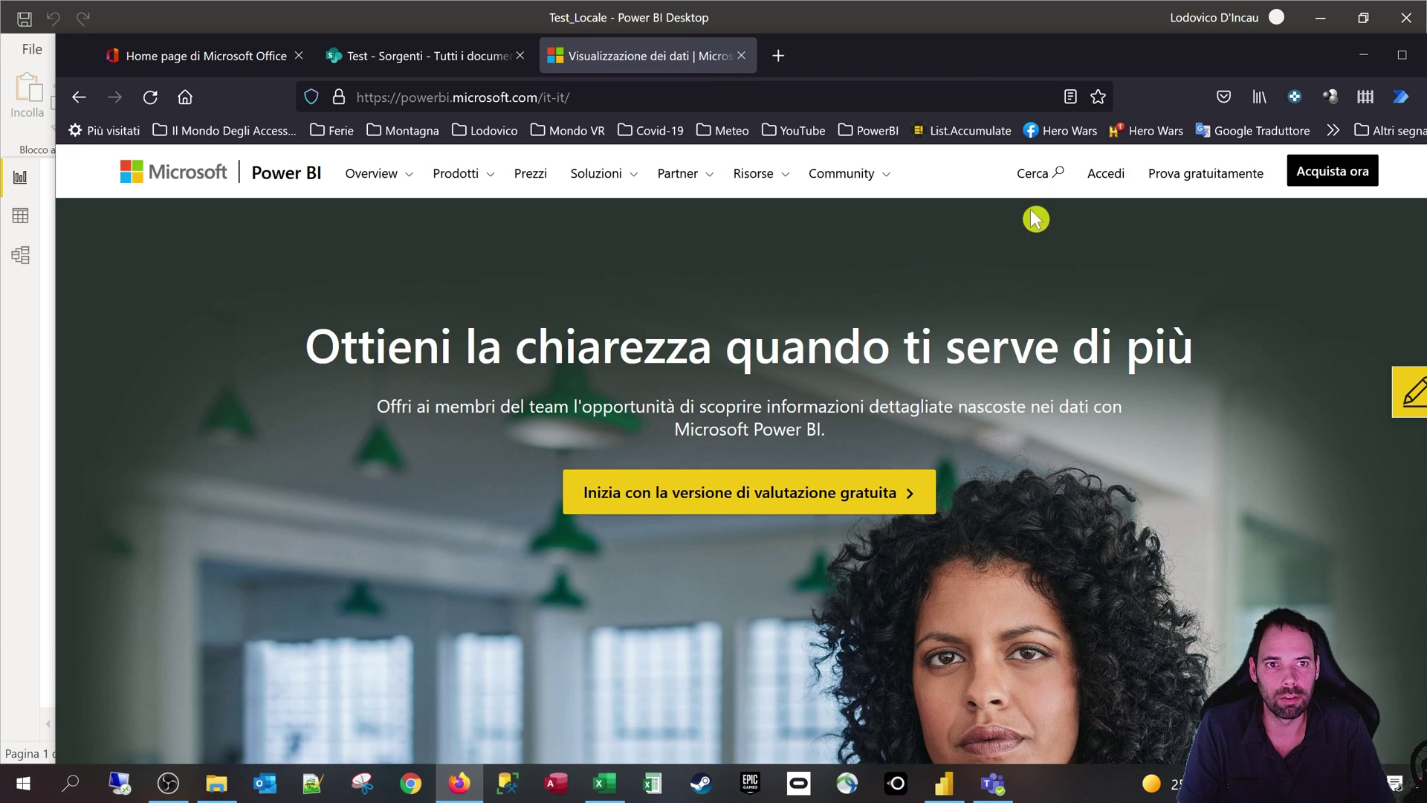
pyautogui.click(1106, 174)
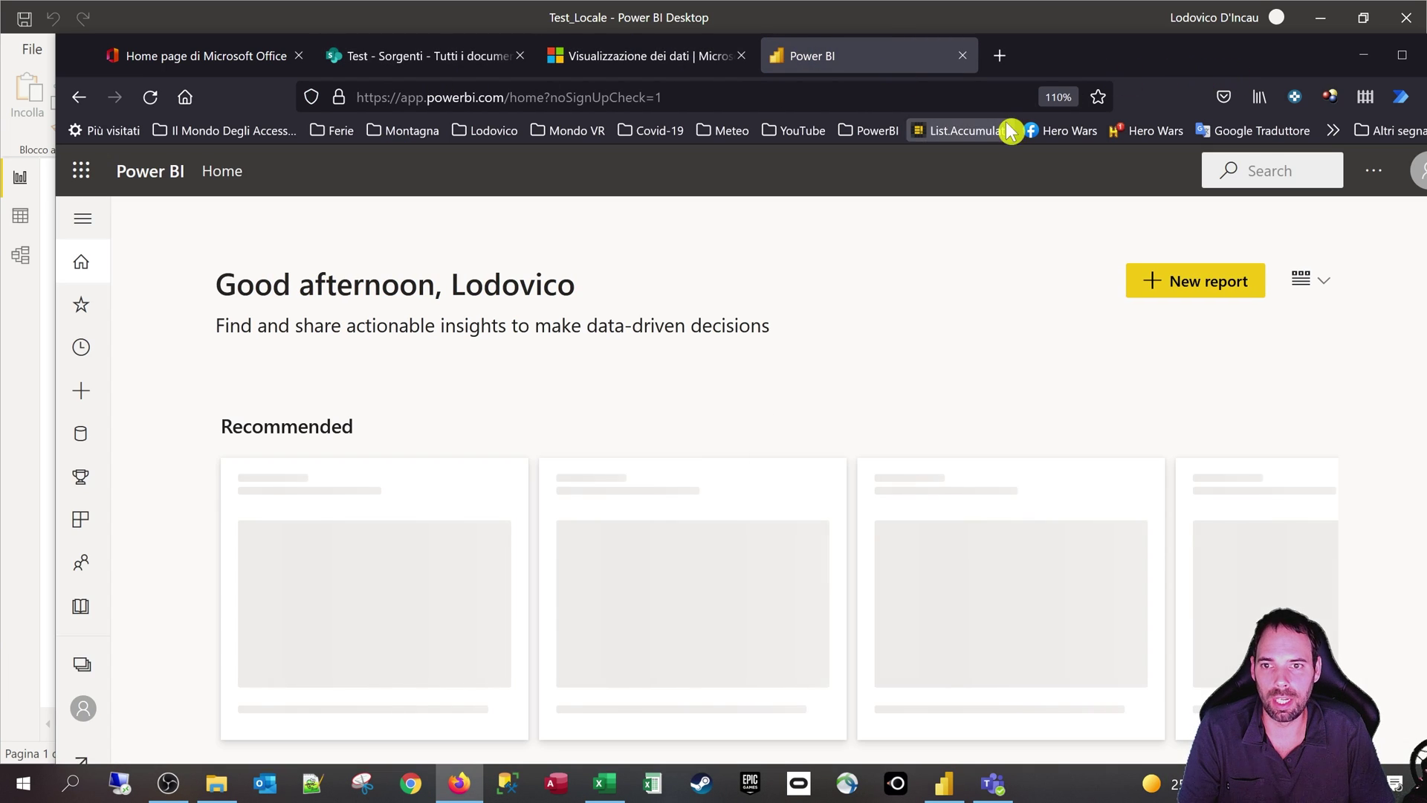
pyautogui.doubleClick(1096, 57)
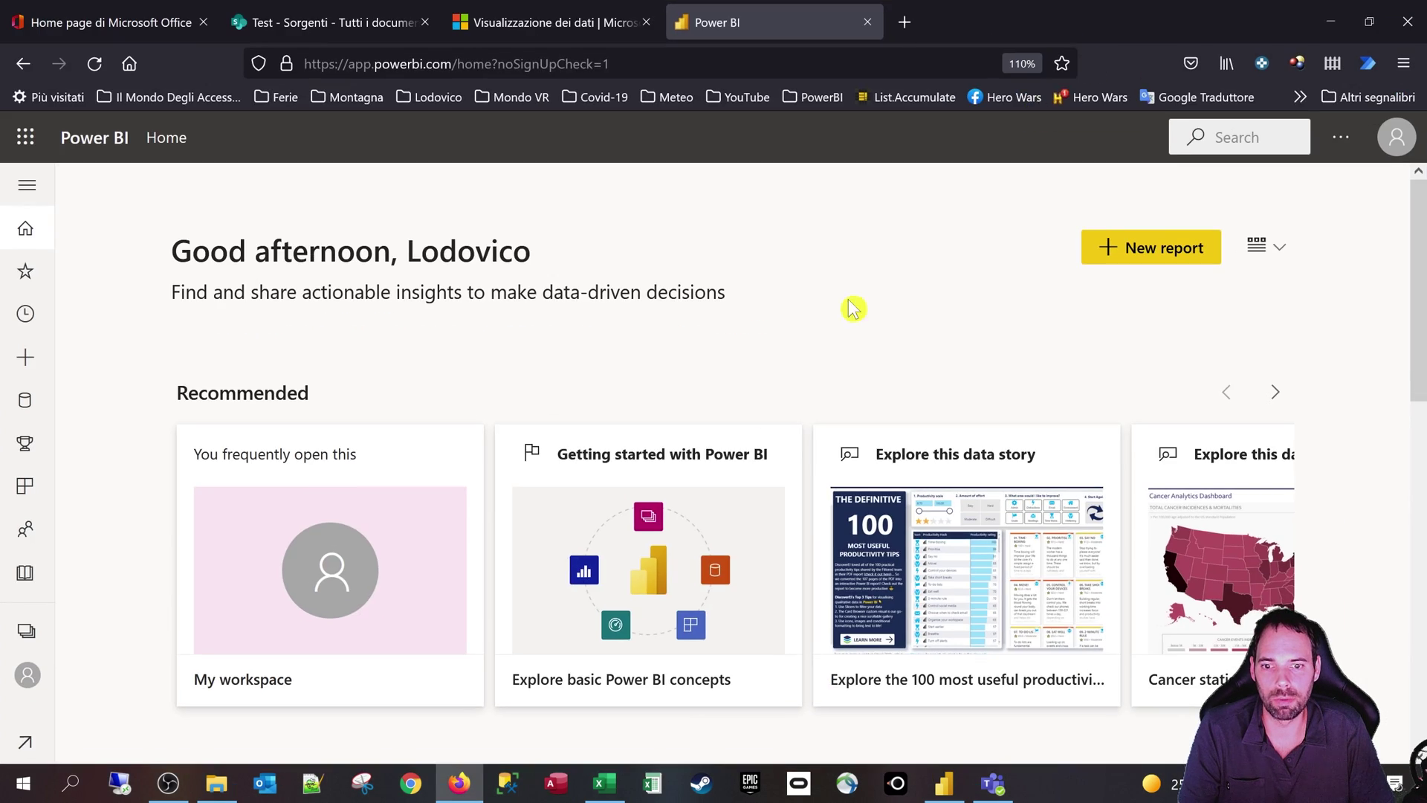
# - Dismiss the publishing confirmation in Power BI Desktop, then return to Firefox and open My workspace
pyautogui.click(942, 780)
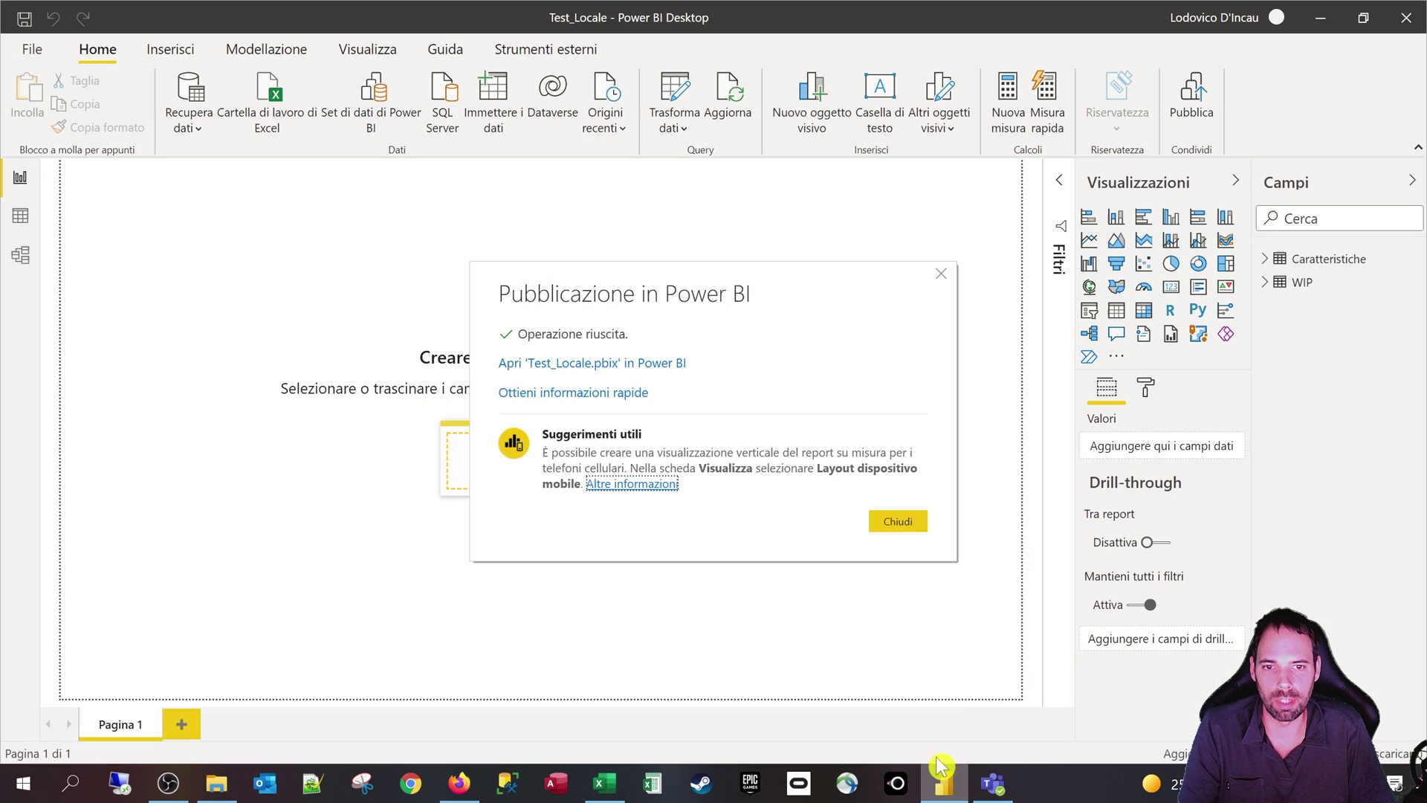
pyautogui.click(900, 525)
pyautogui.click(458, 780)
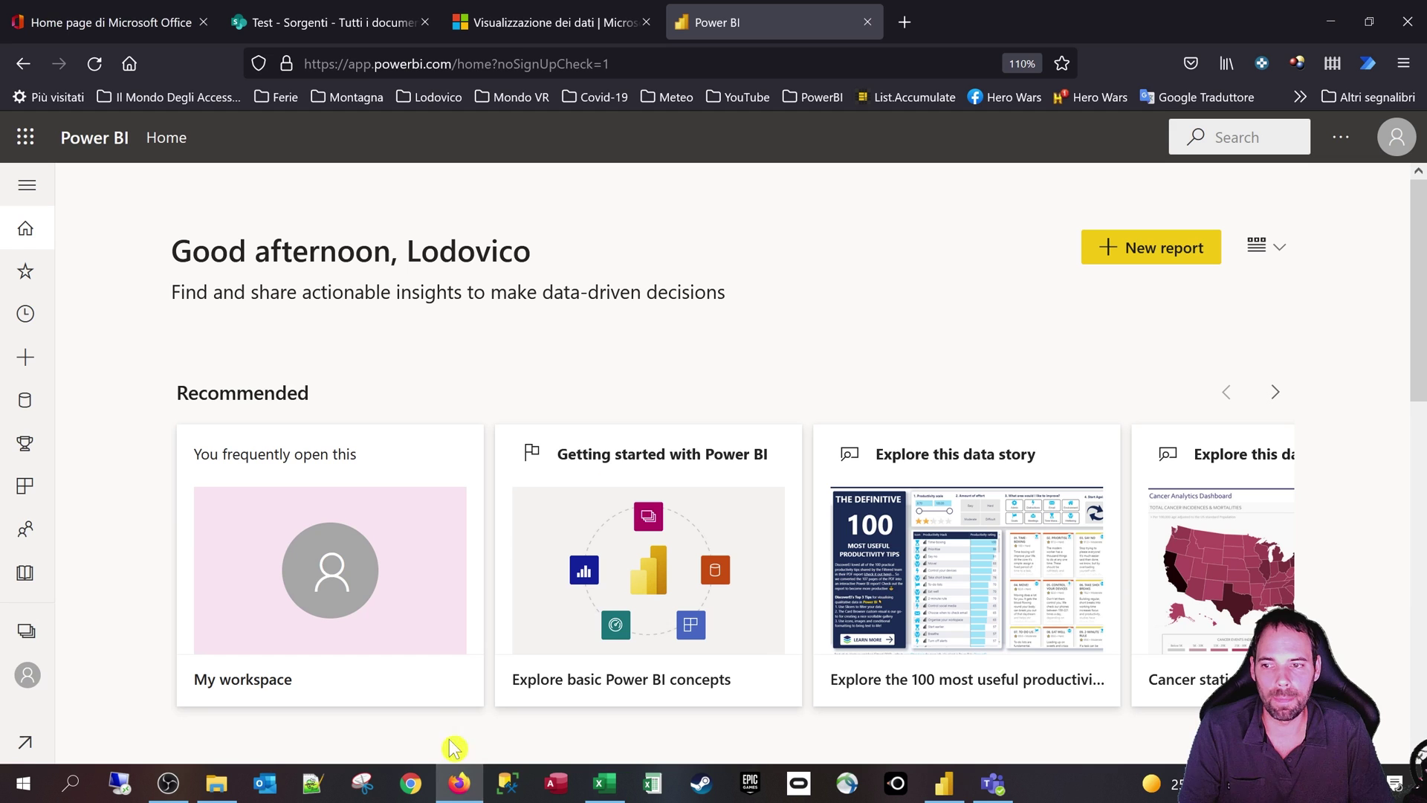
pyautogui.click(24, 694)
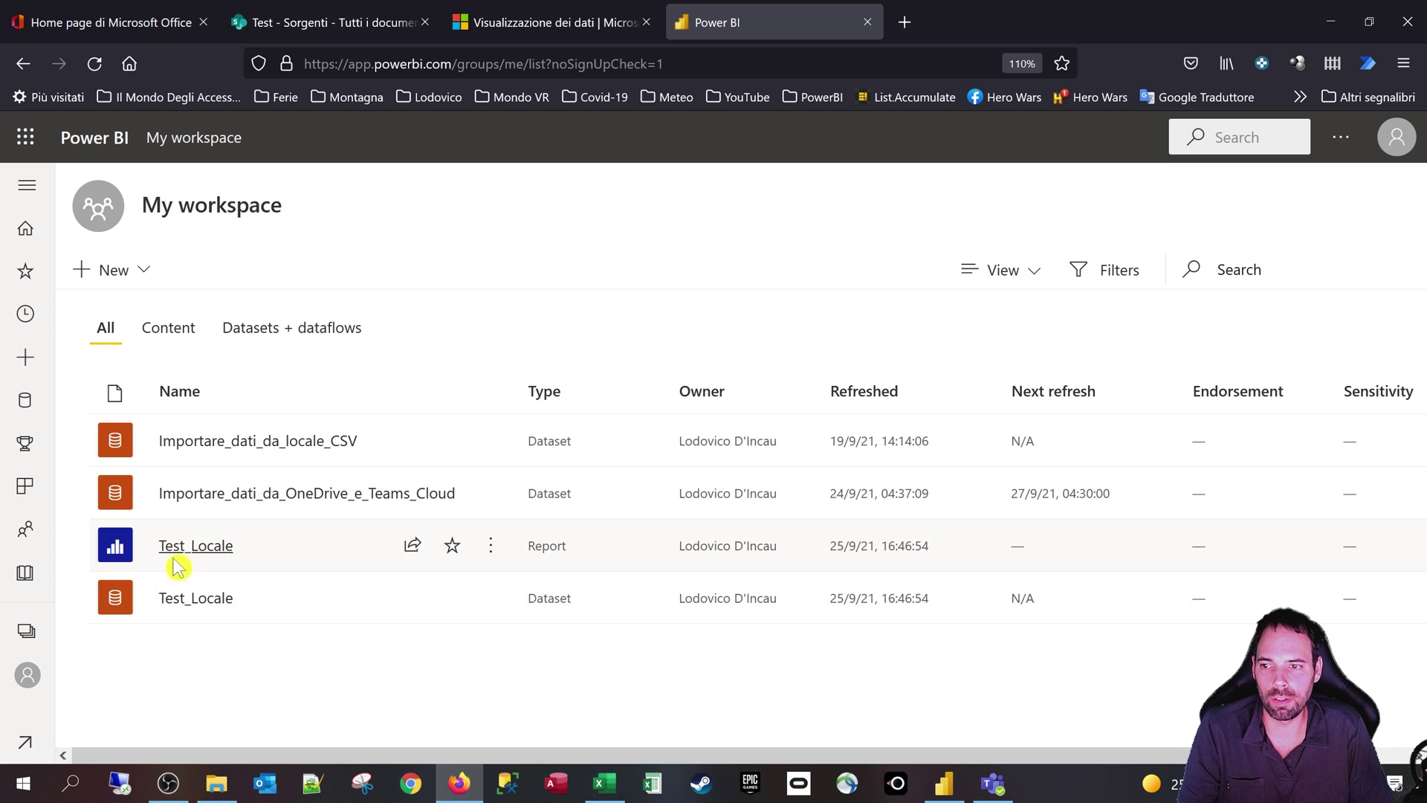
# - Delete the Test_Locale report from My workspace, keeping its dataset
pyautogui.click(491, 547)
pyautogui.scroll(-1, 565, 706)
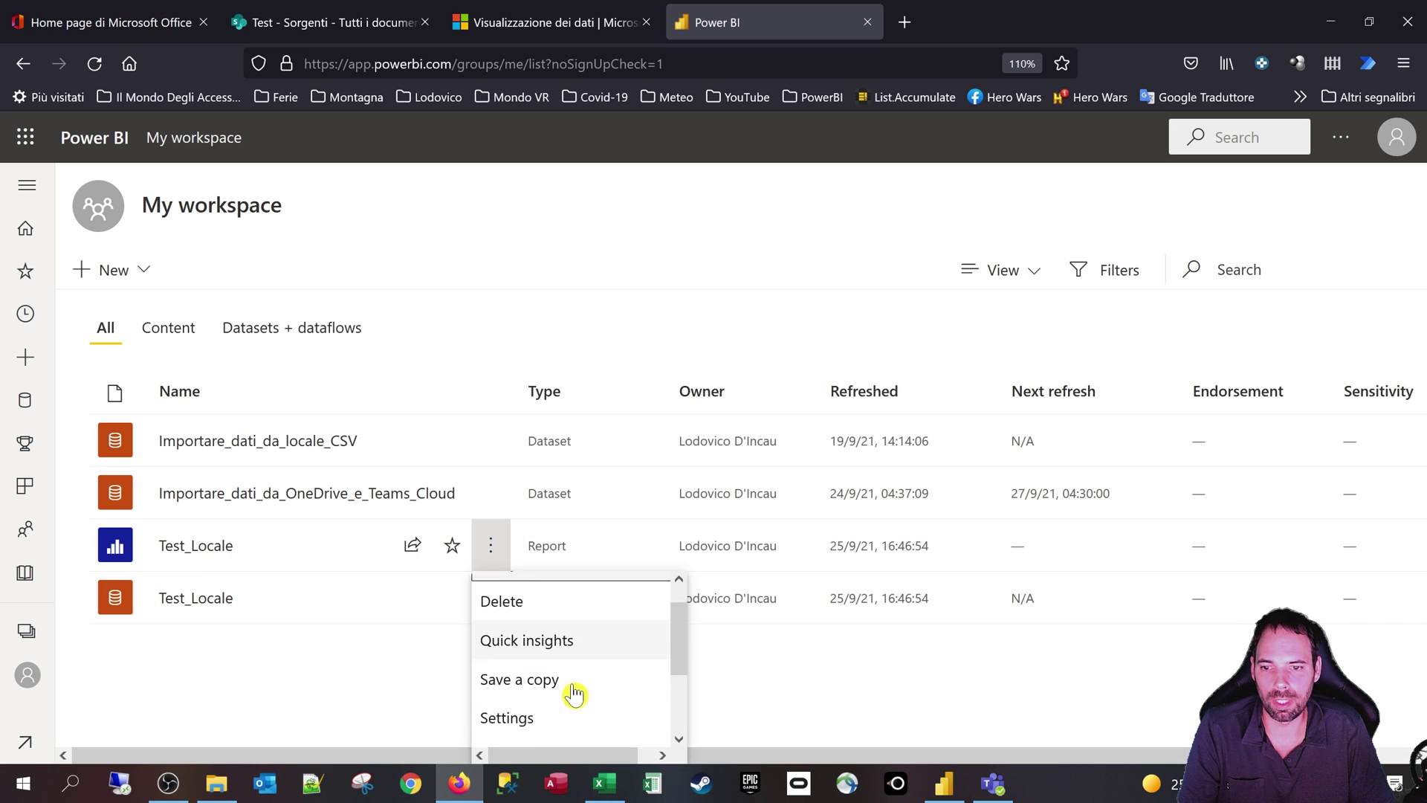
pyautogui.scroll(-3, 574, 691)
pyautogui.scroll(4, 550, 676)
pyautogui.click(521, 628)
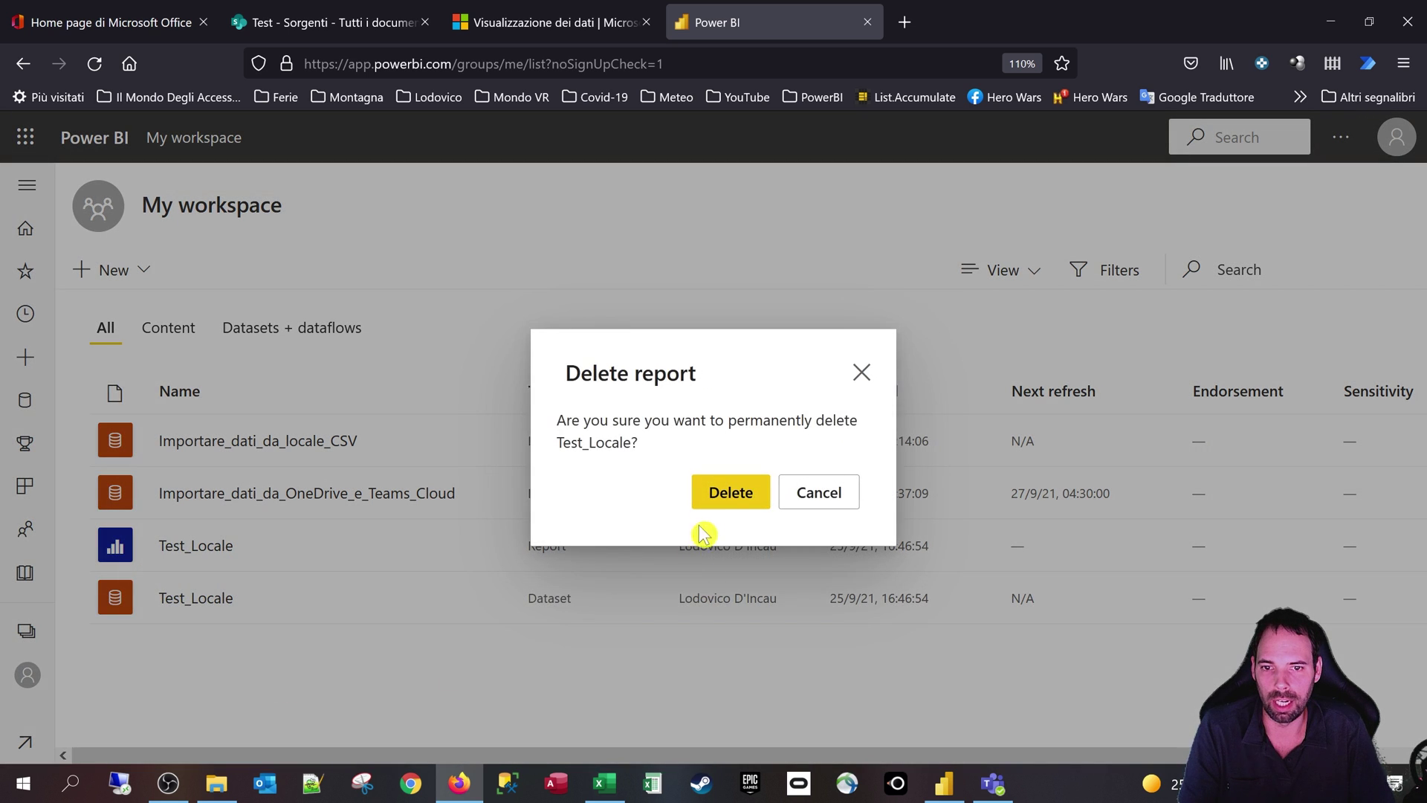
pyautogui.click(709, 501)
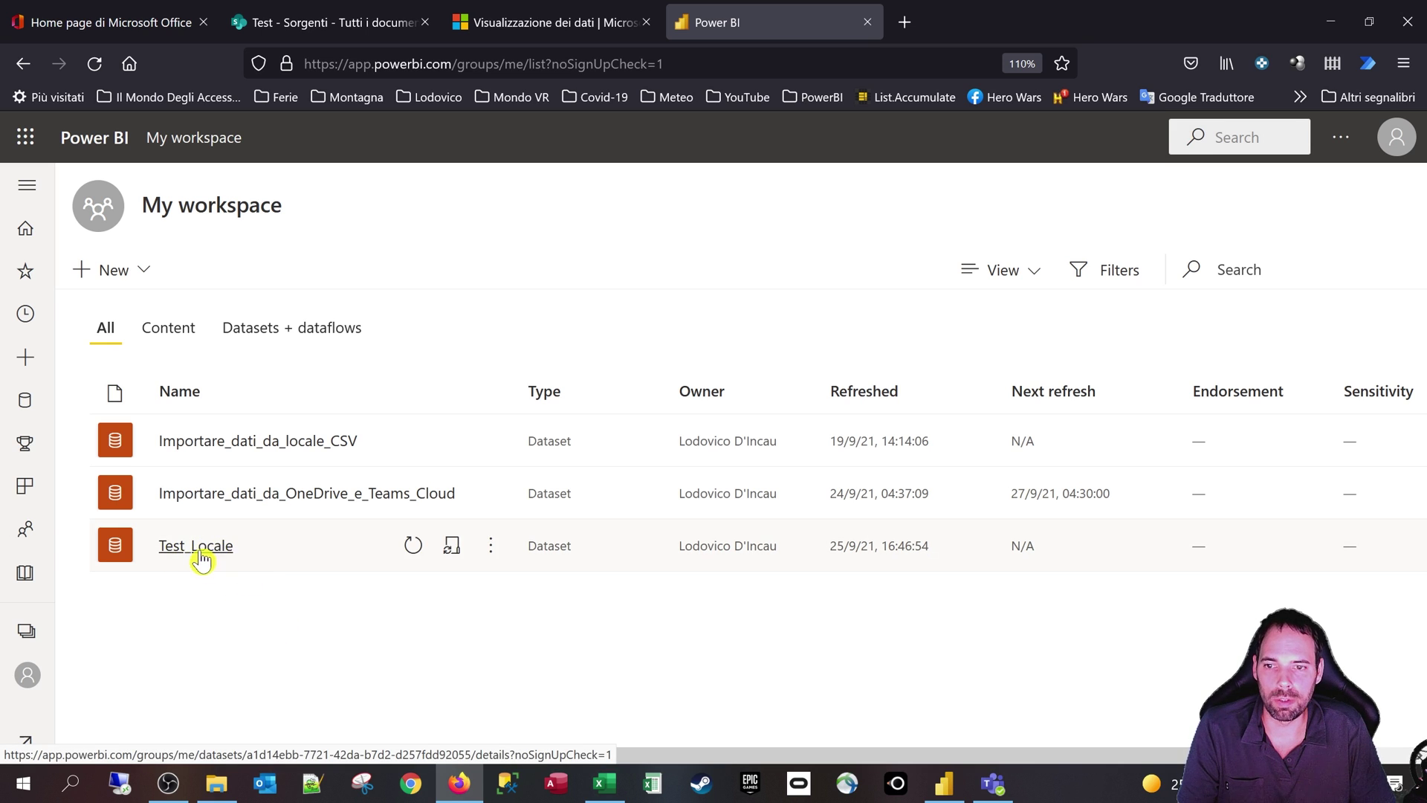
# - Open the settings of the Test_Locale dataset and expand the data sources listed for the MCPBI gateway connection
pyautogui.click(491, 551)
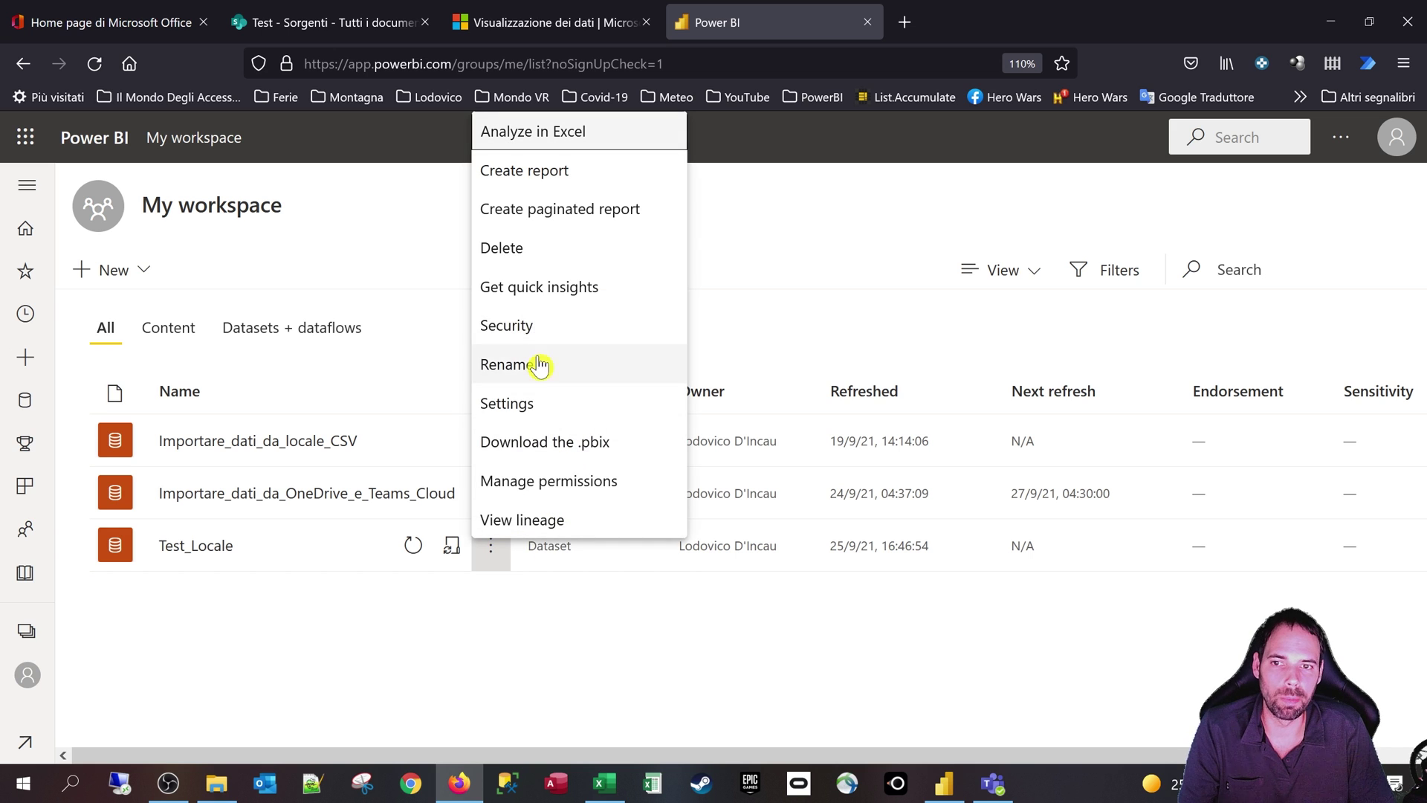
pyautogui.click(524, 402)
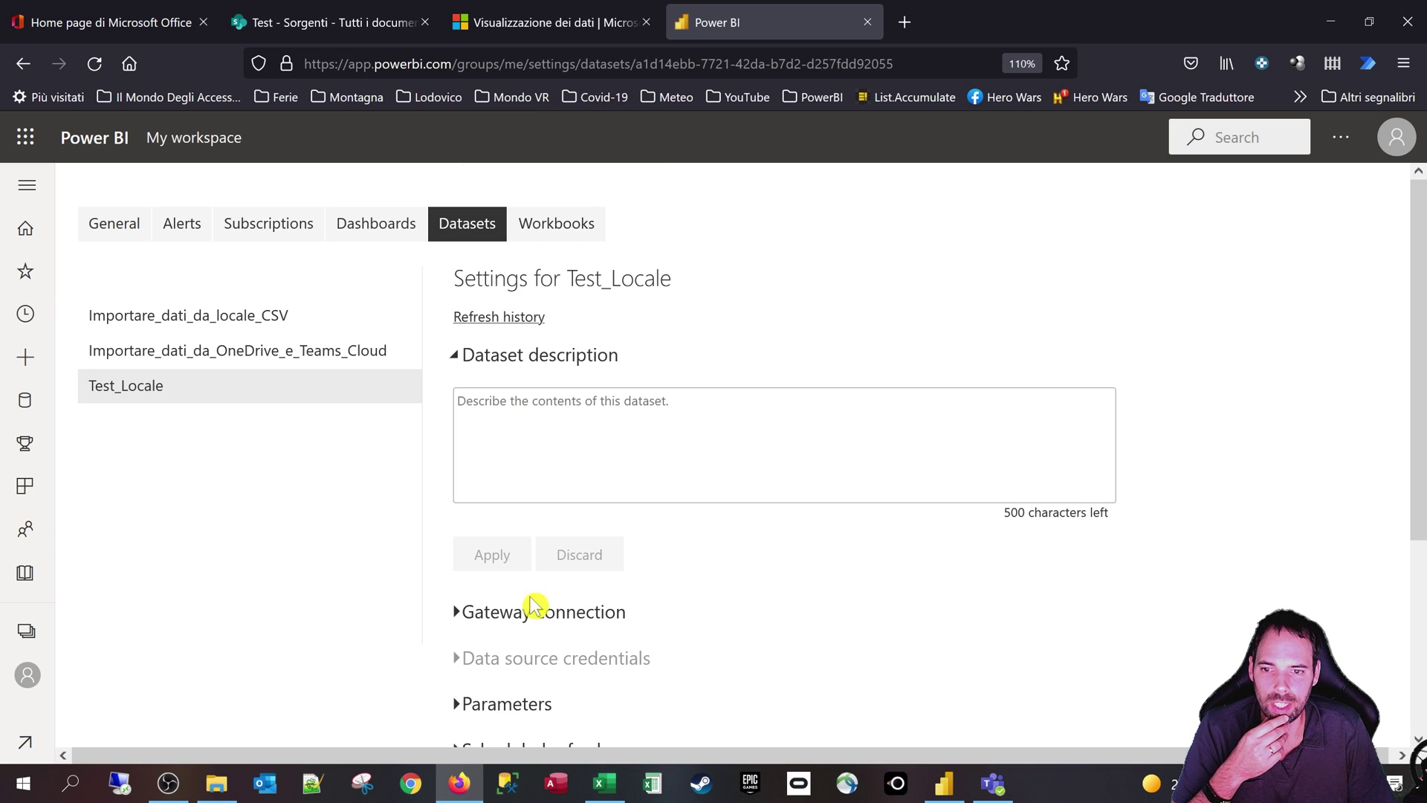
pyautogui.scroll(-3, 535, 605)
pyautogui.click(543, 341)
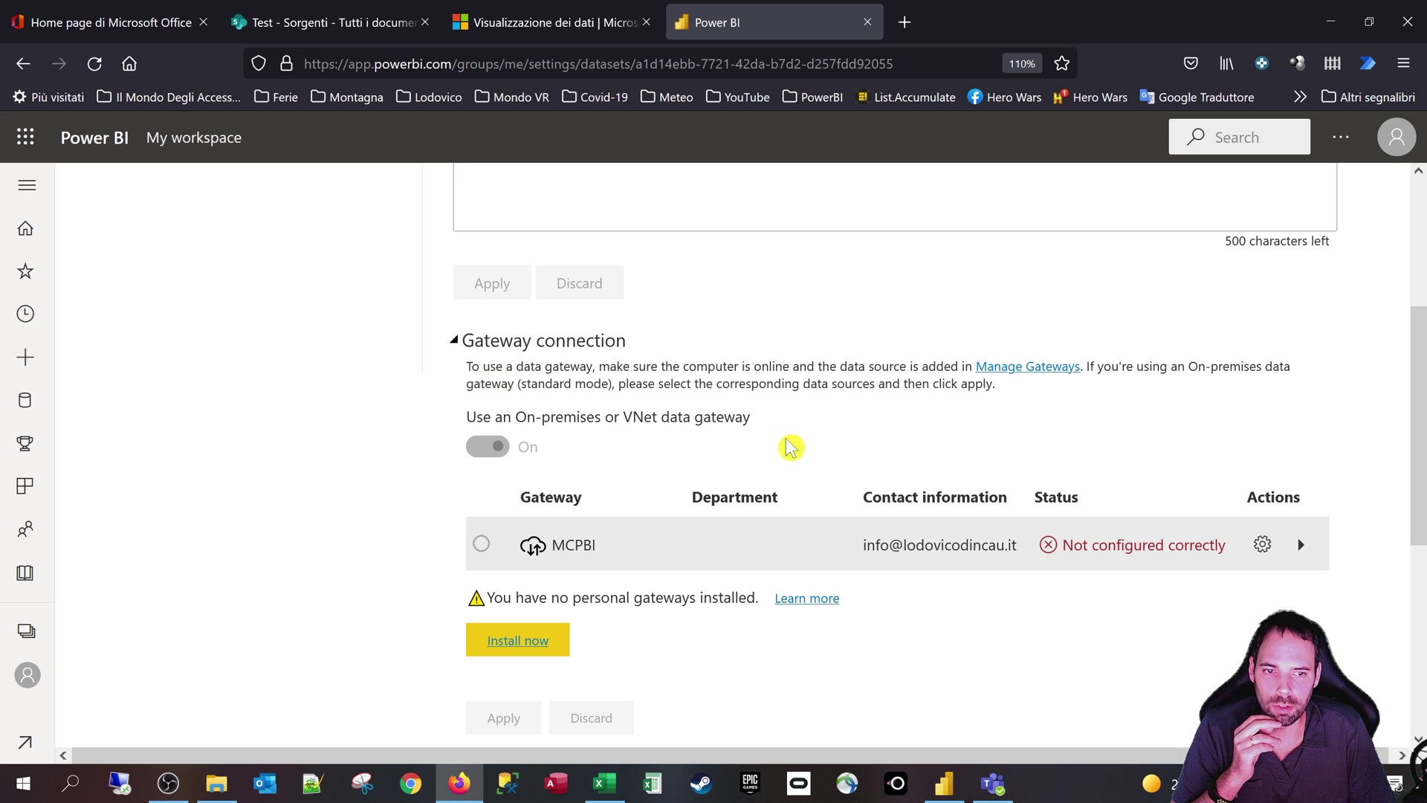
pyautogui.scroll(-3, 1003, 427)
pyautogui.click(1299, 272)
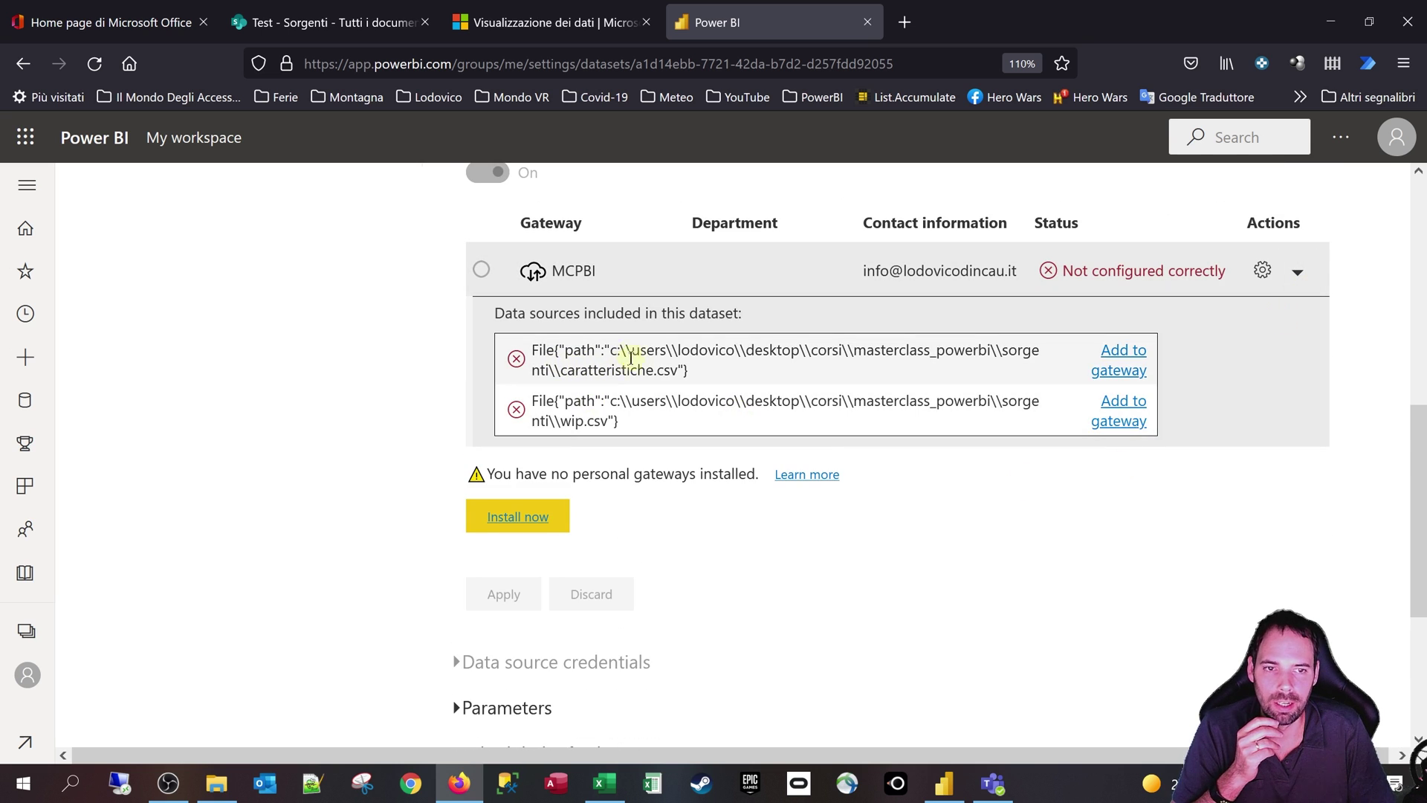
# - Start adding the caratteristiche.csv source to the MCPBI gateway and name the new data source Caratteristiche
pyautogui.click(1115, 366)
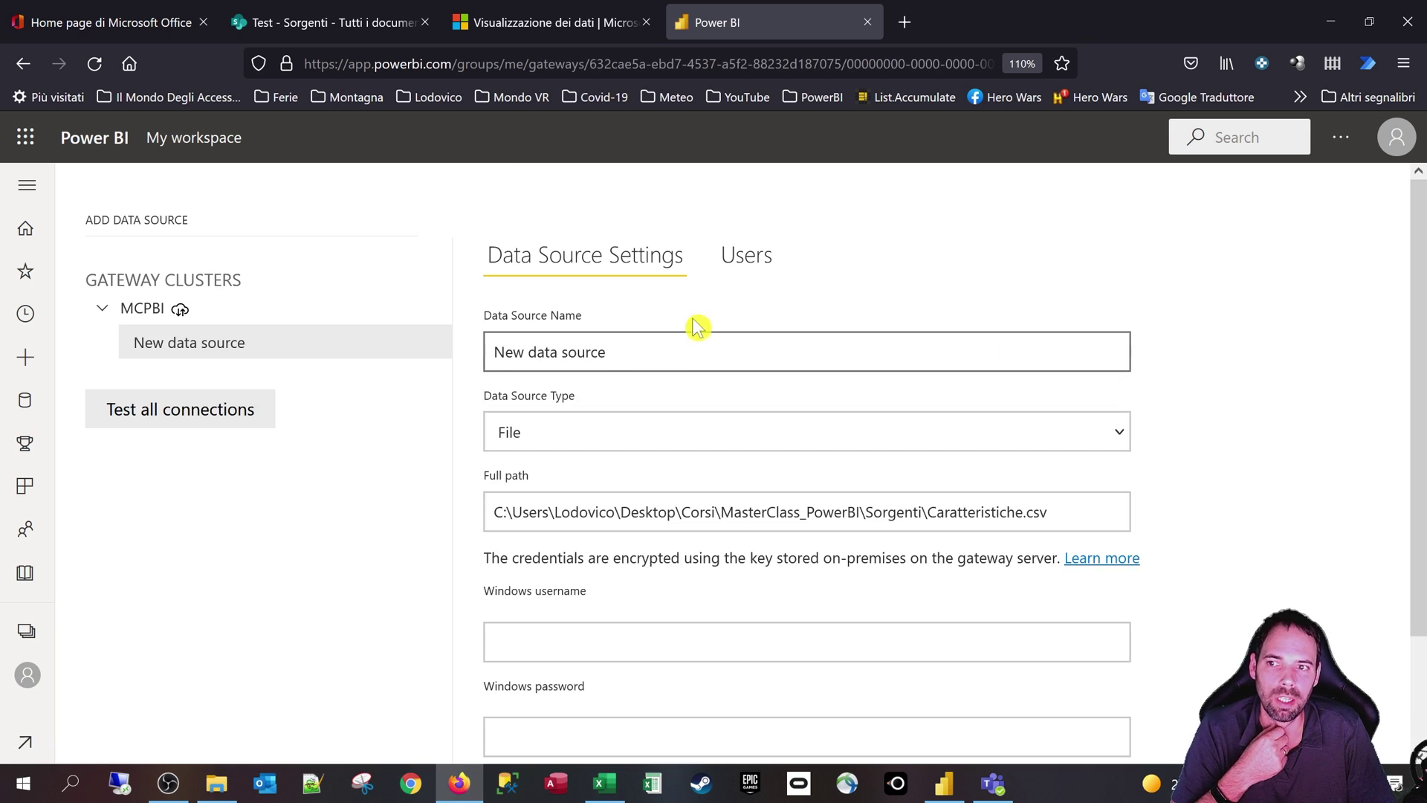
pyautogui.scroll(-2, 712, 507)
pyautogui.click(1027, 379)
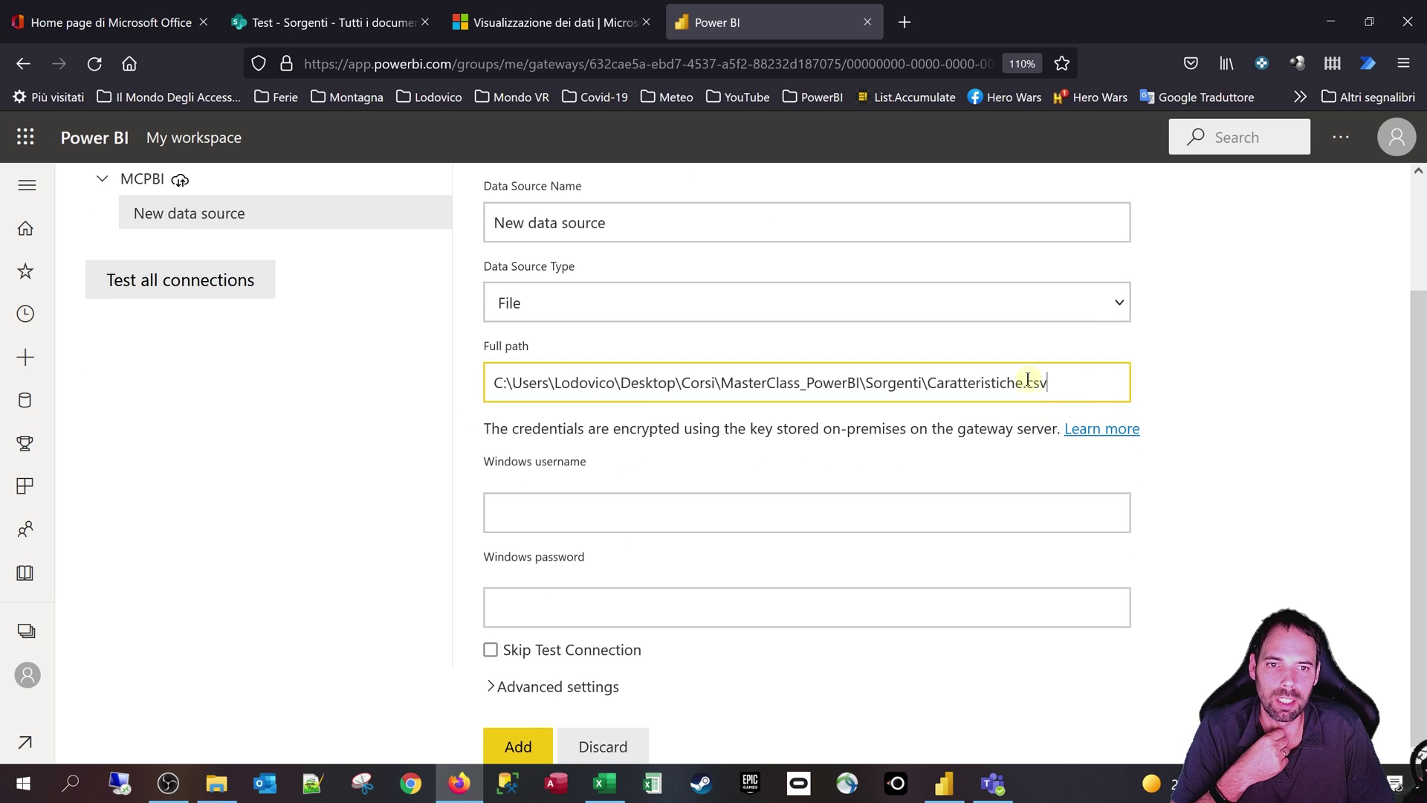
pyautogui.moveTo(1028, 380); pyautogui.dragTo(457, 388)
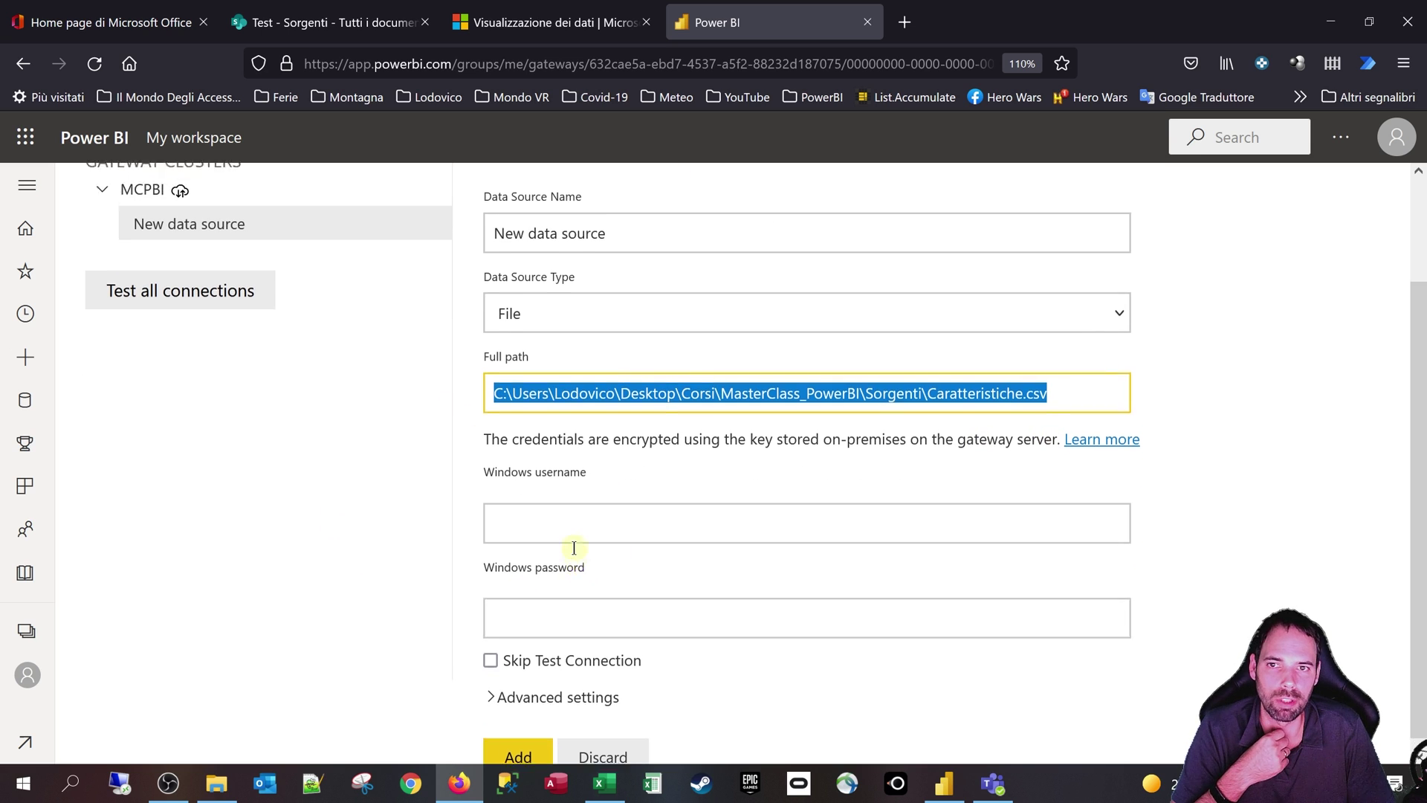
pyautogui.scroll(2, 574, 547)
pyautogui.click(647, 356)
pyautogui.moveTo(703, 356); pyautogui.dragTo(221, 310)
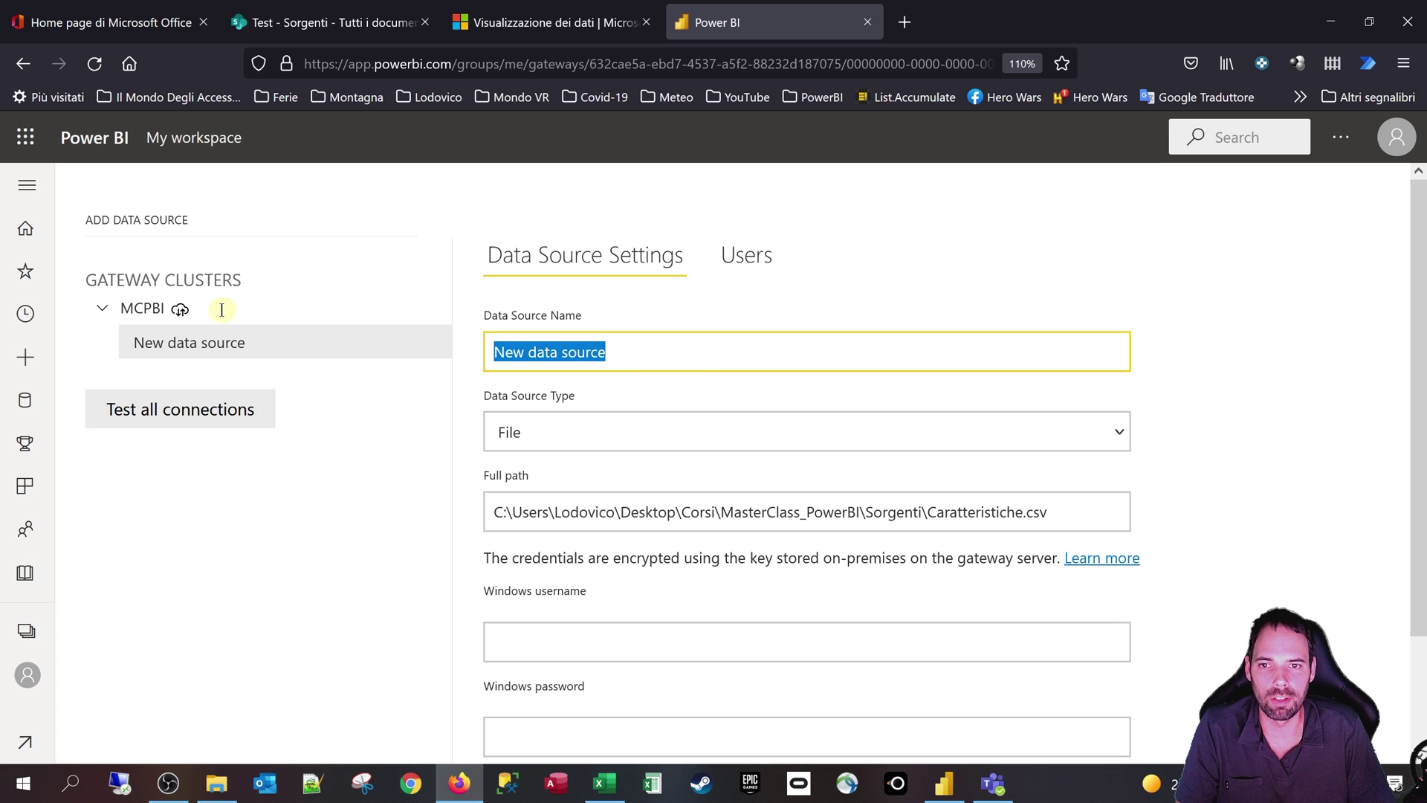
pyautogui.write('Caratteristiche')
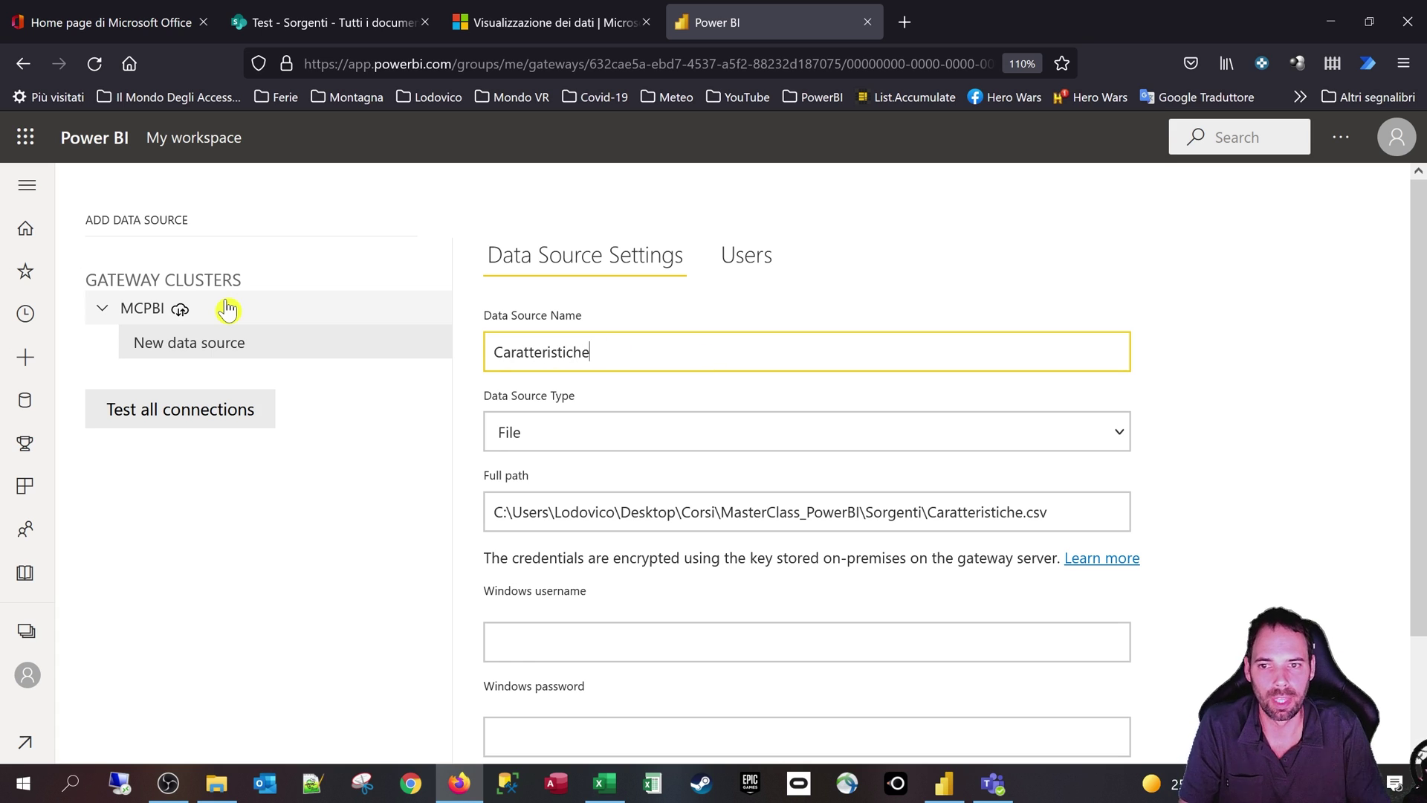
pyautogui.click(940, 513)
pyautogui.hotkey('ctrl', 'a')
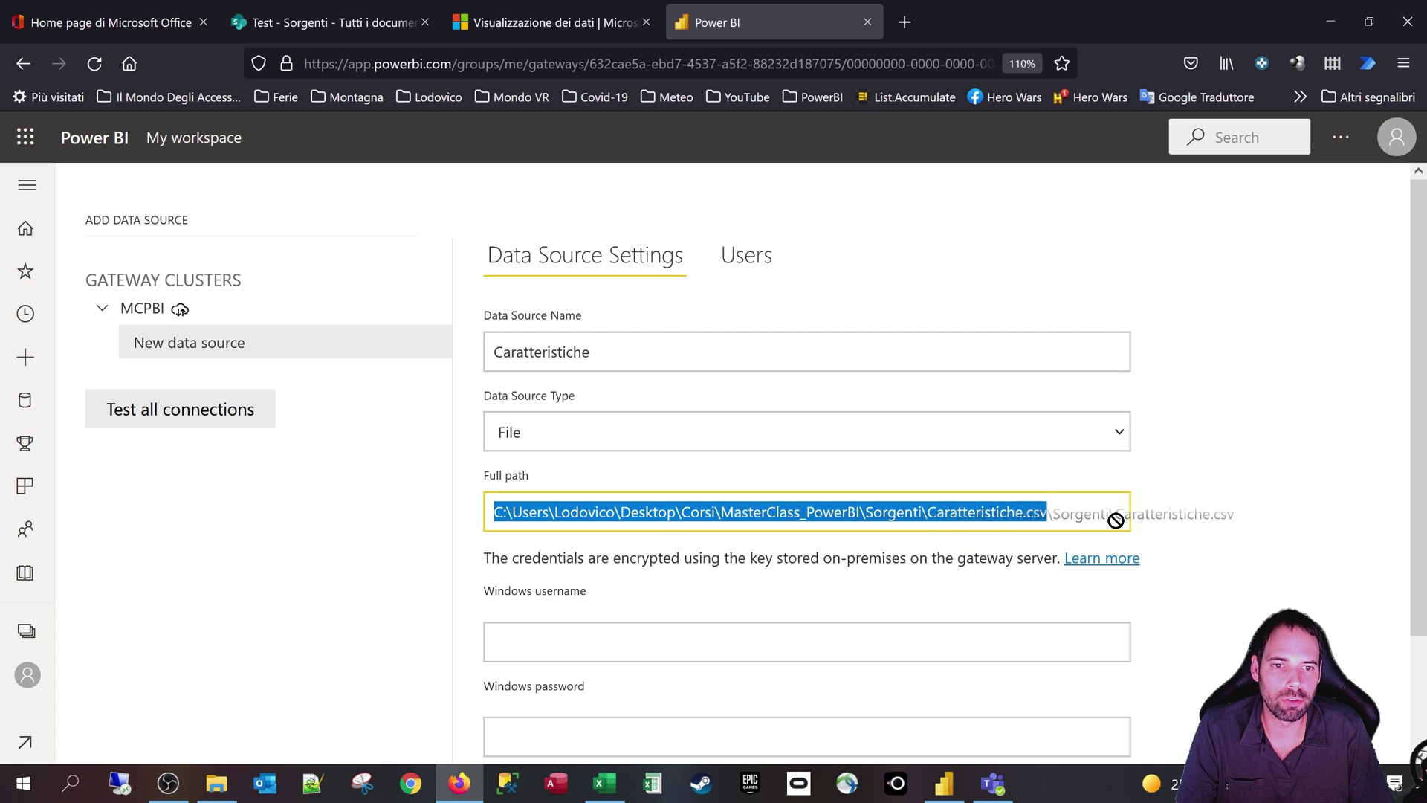
pyautogui.click(1081, 519)
pyautogui.keyDown('shift'); pyautogui.click(918, 519); pyautogui.keyUp('shift')
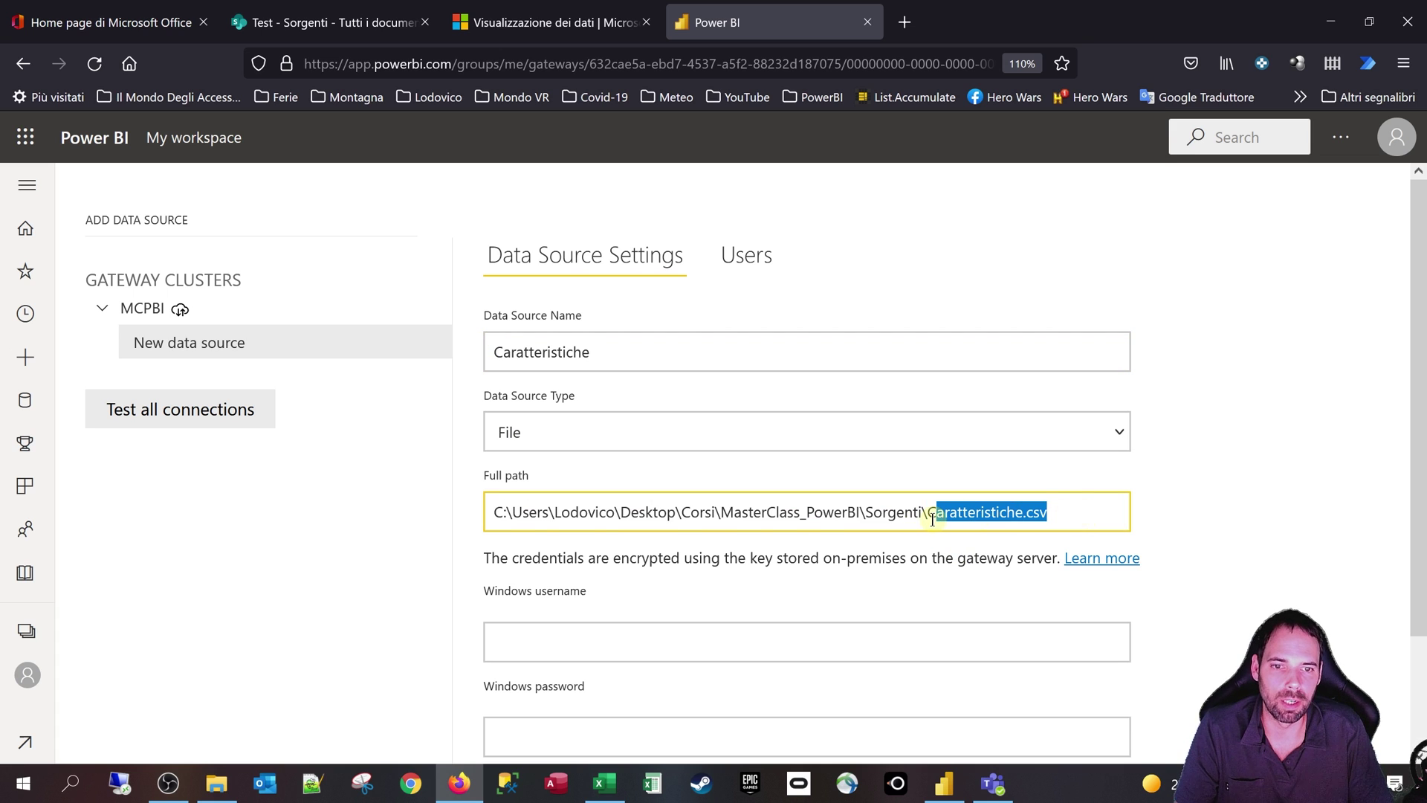
pyautogui.press('BackSpace')
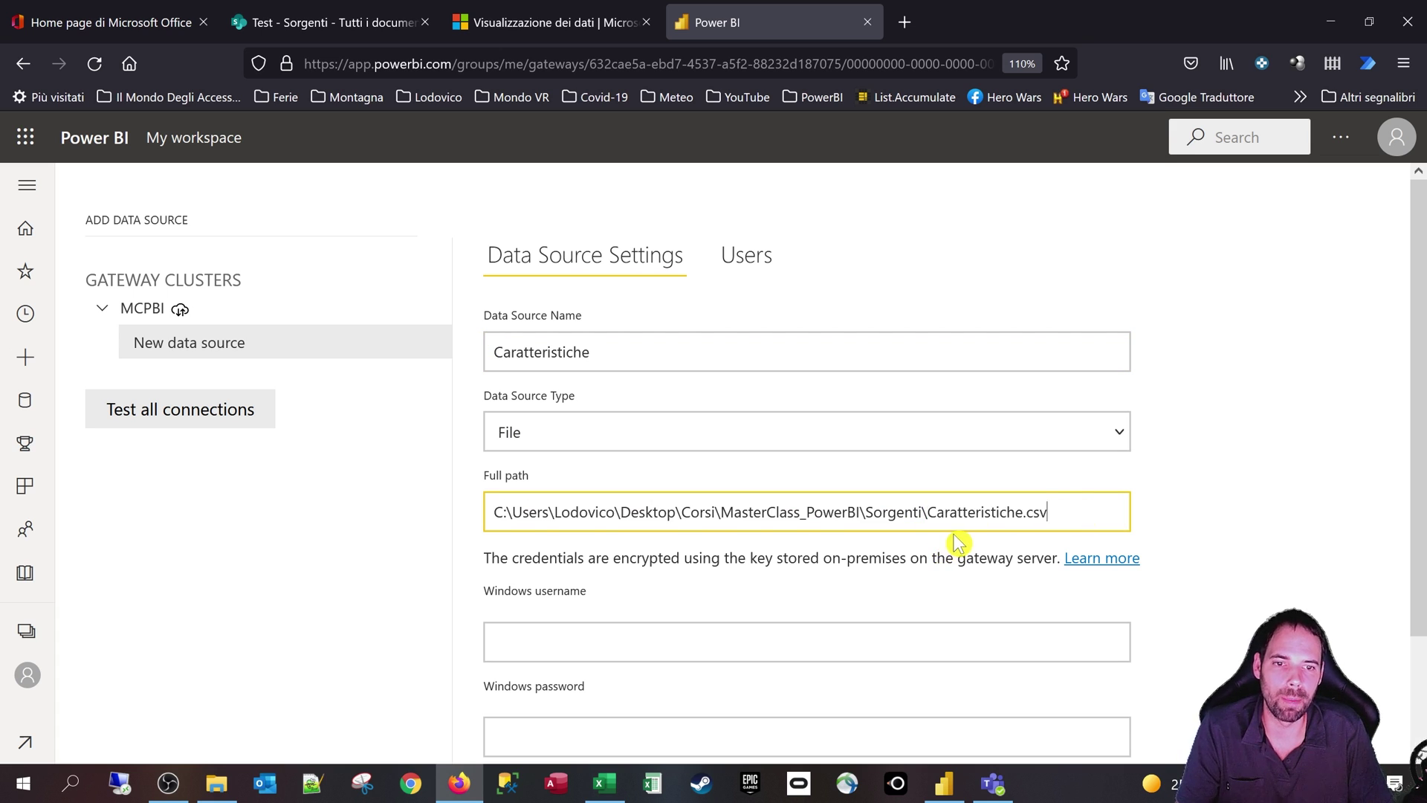
# - Enter the Windows username and Windows password, add the Caratteristiche data source, and decline to save the credentials in the browser
pyautogui.scroll(-2, 817, 514)
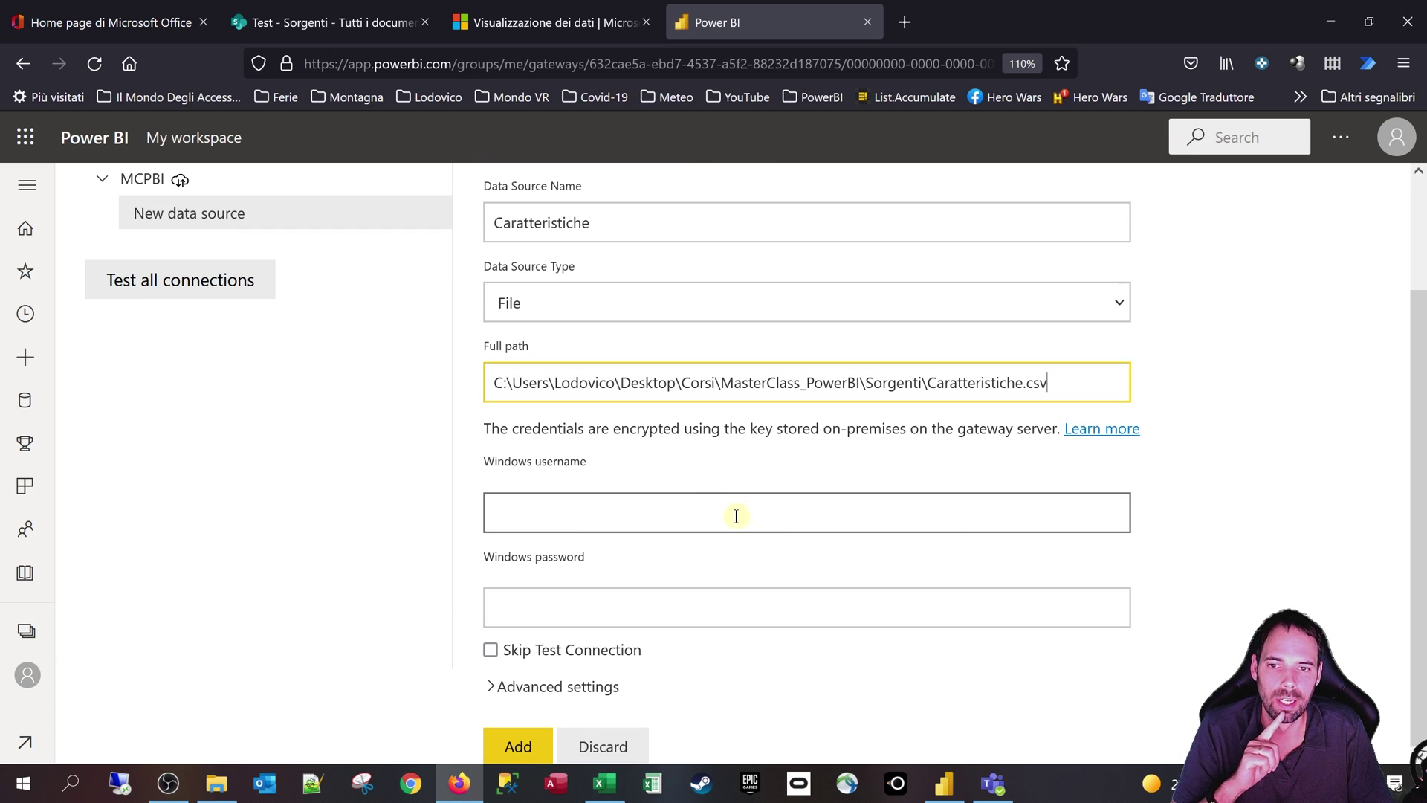
pyautogui.click(571, 505)
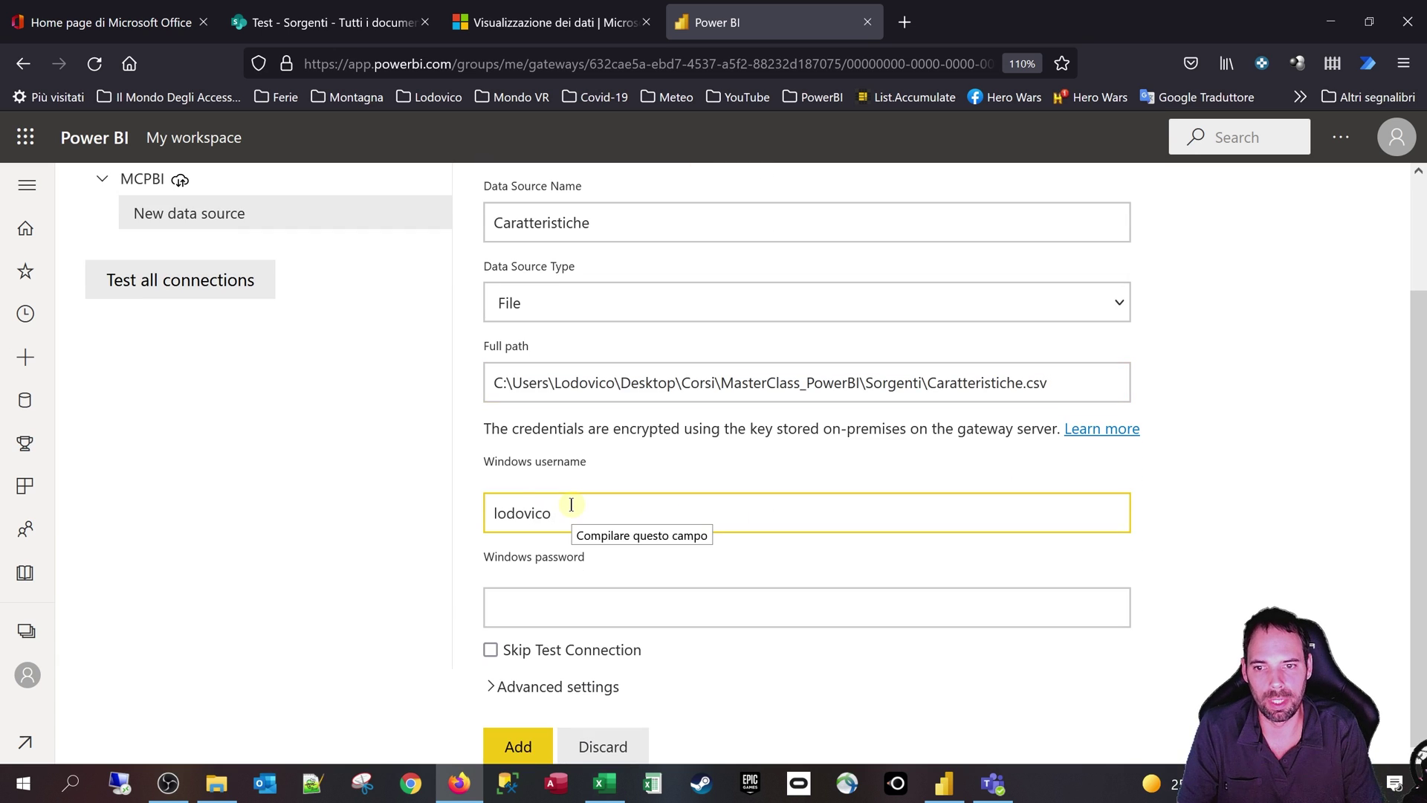
pyautogui.press('Tab')
pyautogui.write('***')
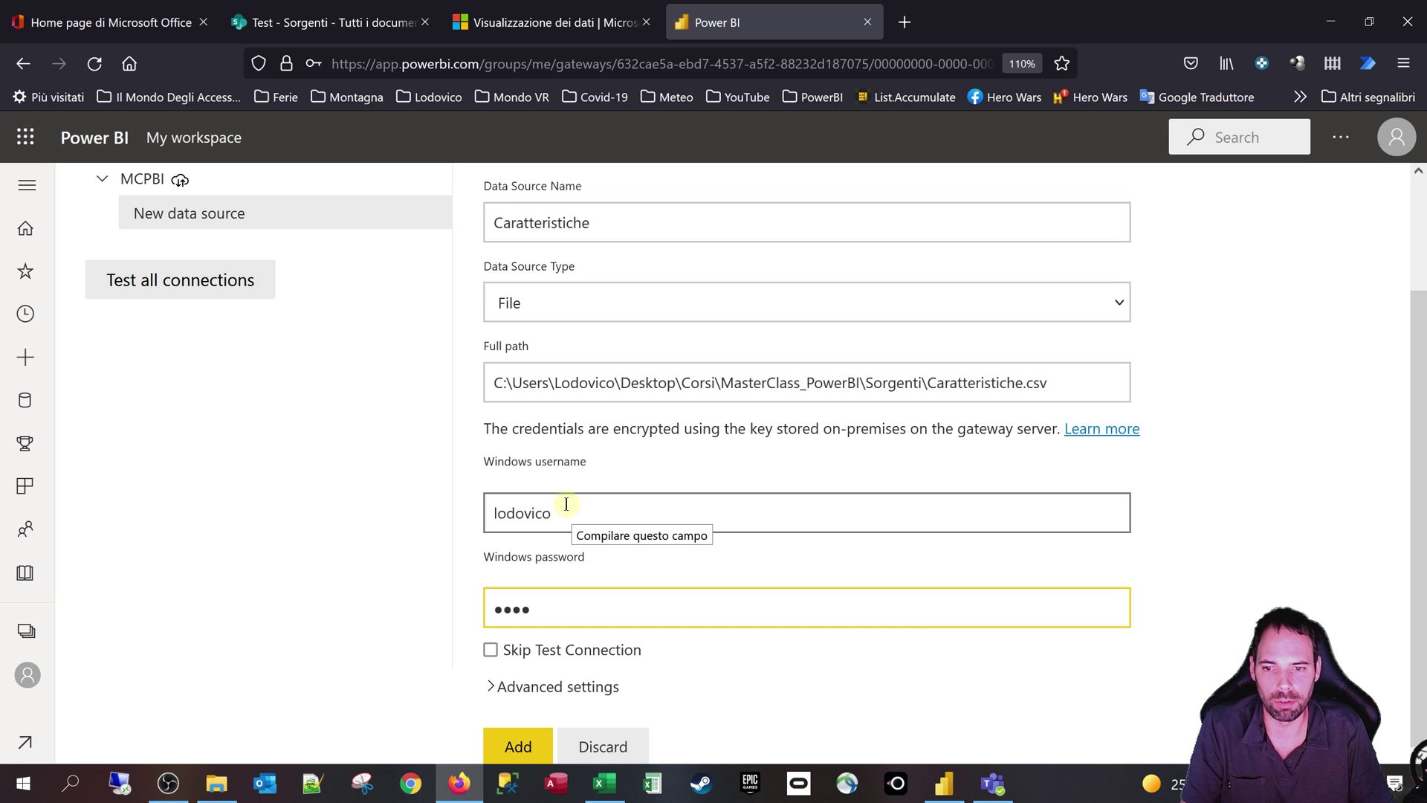
pyautogui.write('*')
pyautogui.click(518, 746)
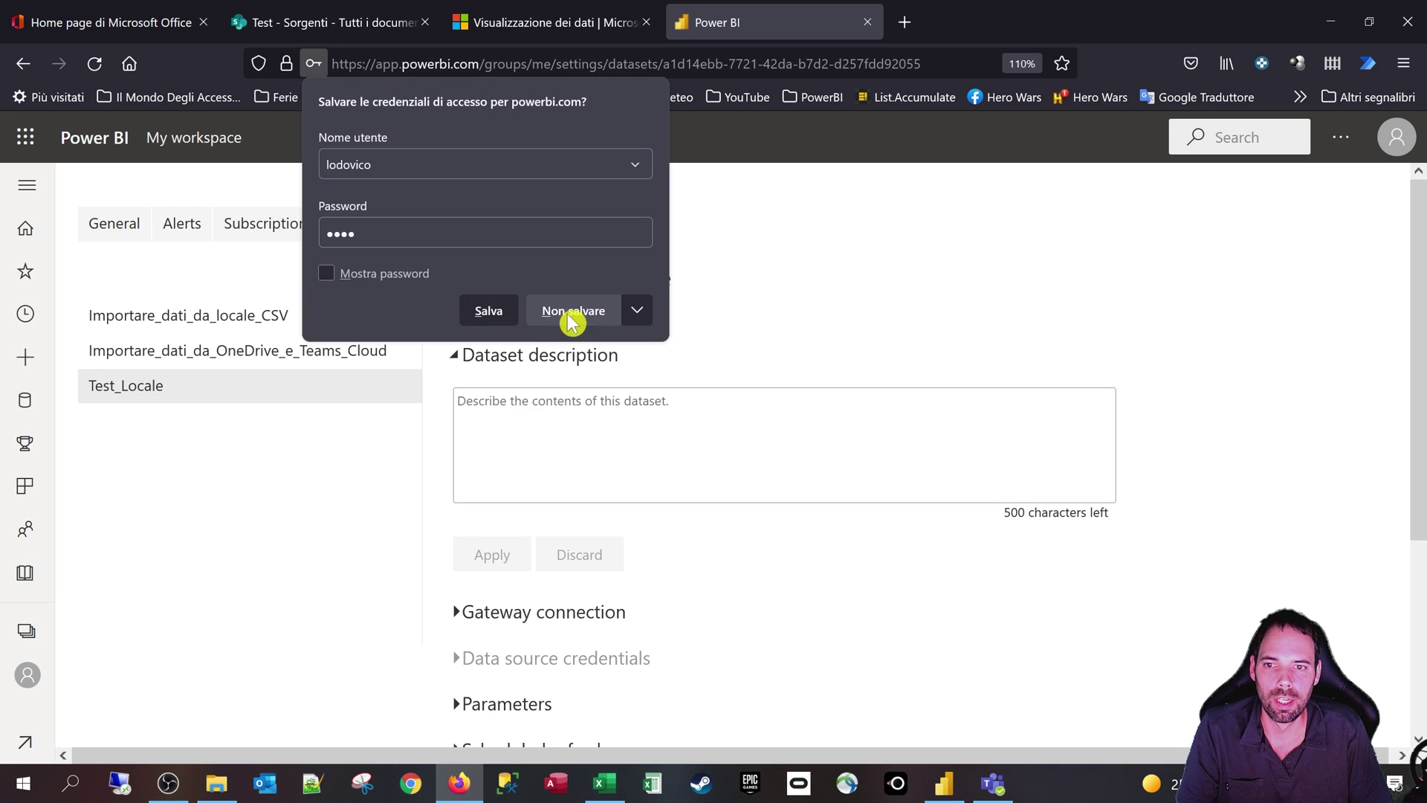
pyautogui.click(572, 315)
# - Expand the data sources of the MCPBI gateway connection and map caratteristiche.csv to Caratteristiche
pyautogui.click(539, 626)
pyautogui.scroll(-3, 818, 520)
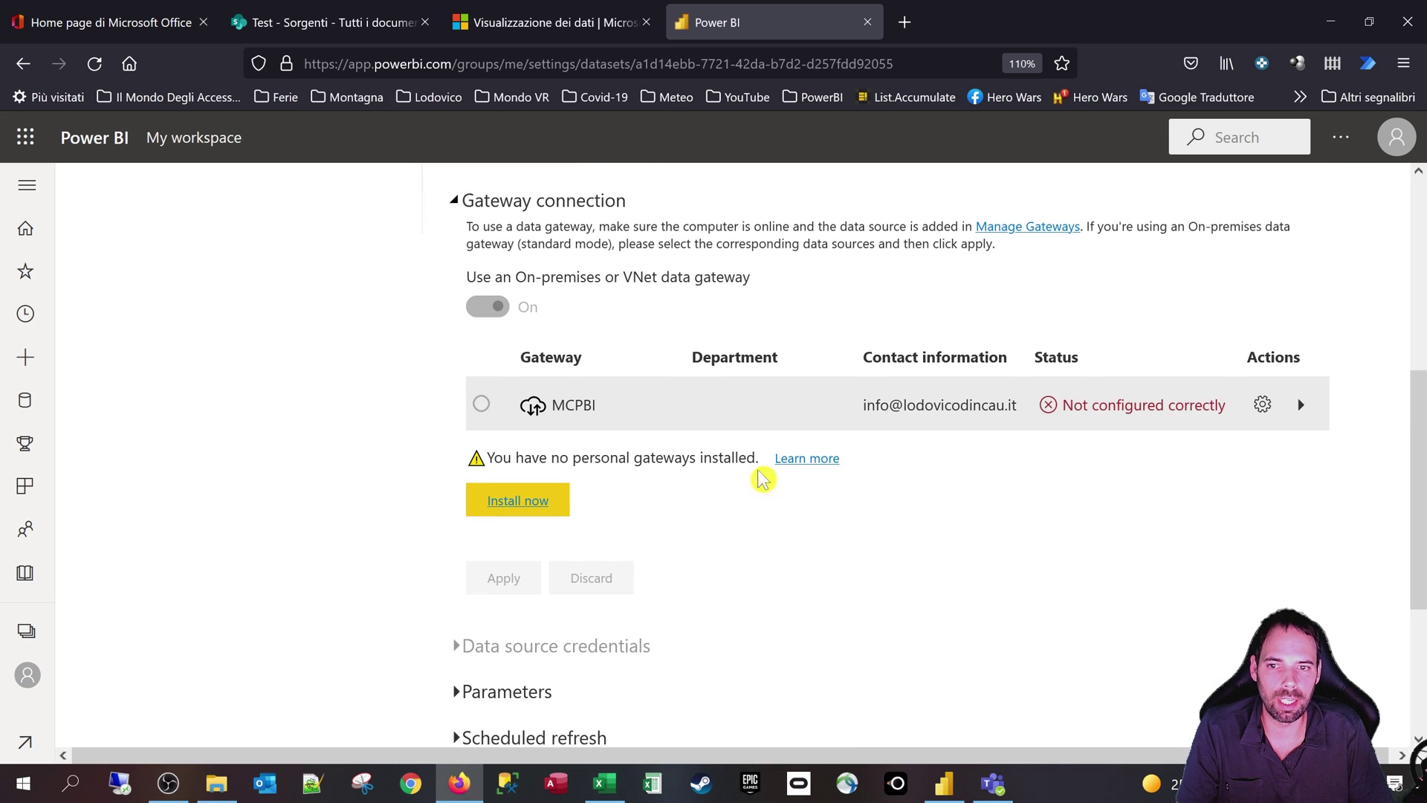
pyautogui.click(1297, 404)
pyautogui.click(969, 517)
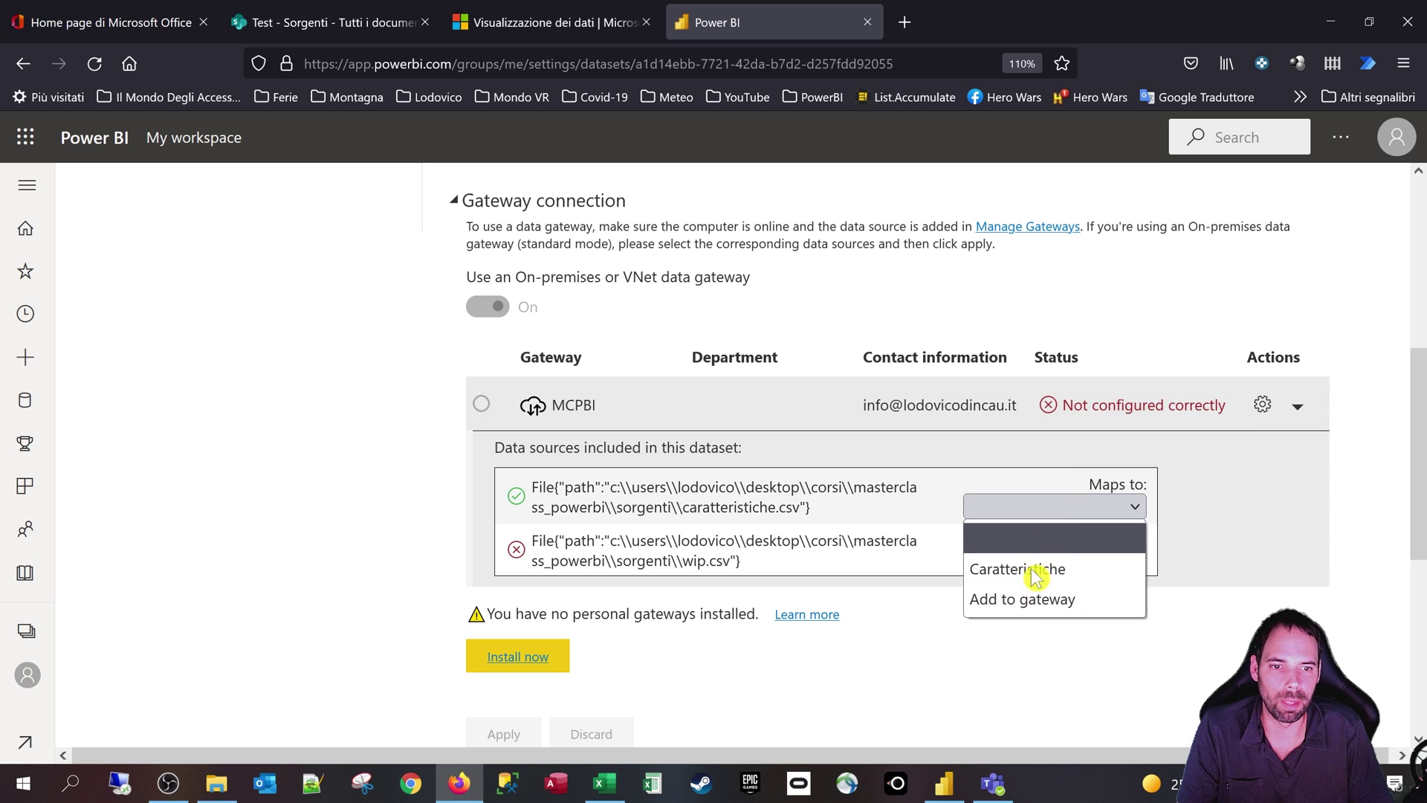
pyautogui.click(1024, 579)
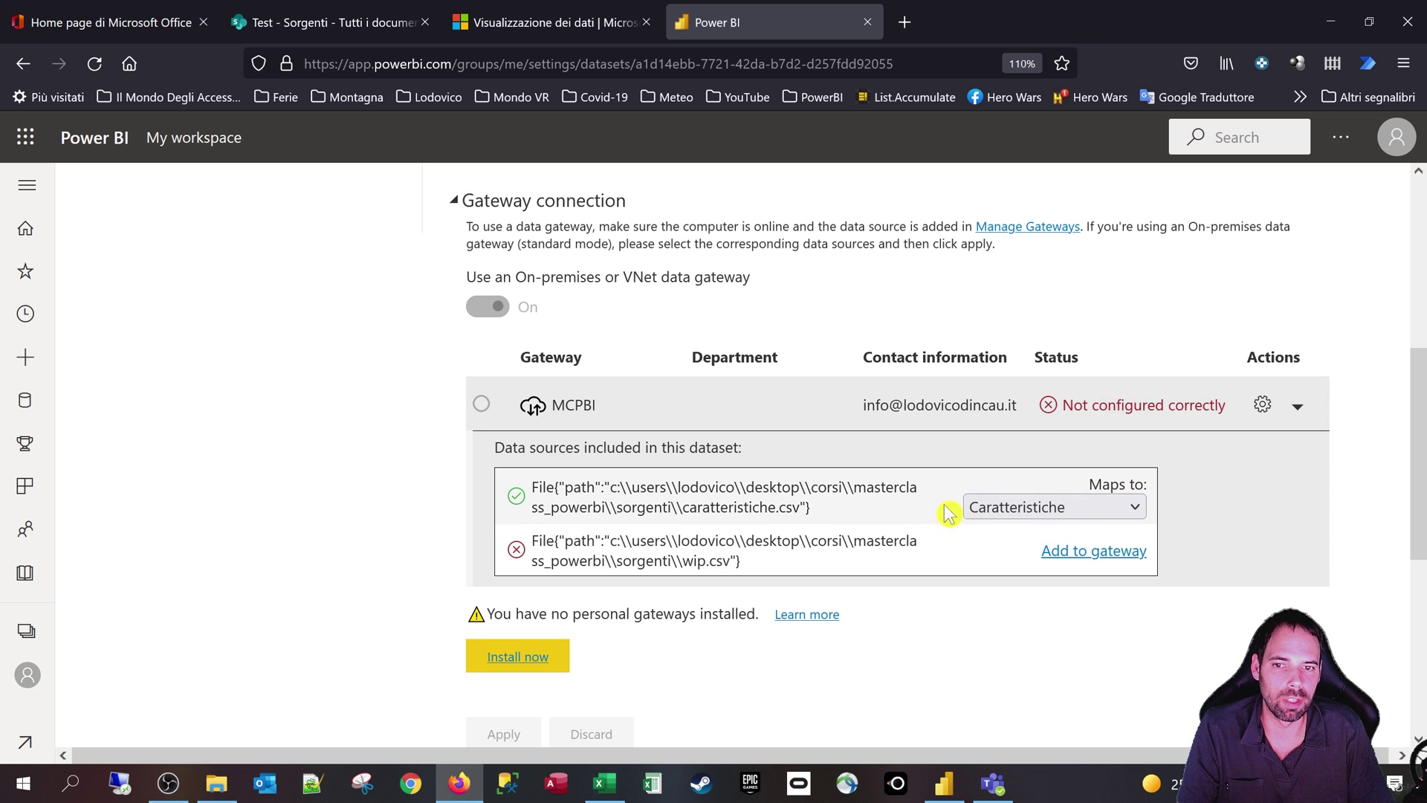
# - Start adding the wip.csv source to the MCPBI gateway and name the new data source WIP
pyautogui.click(1062, 550)
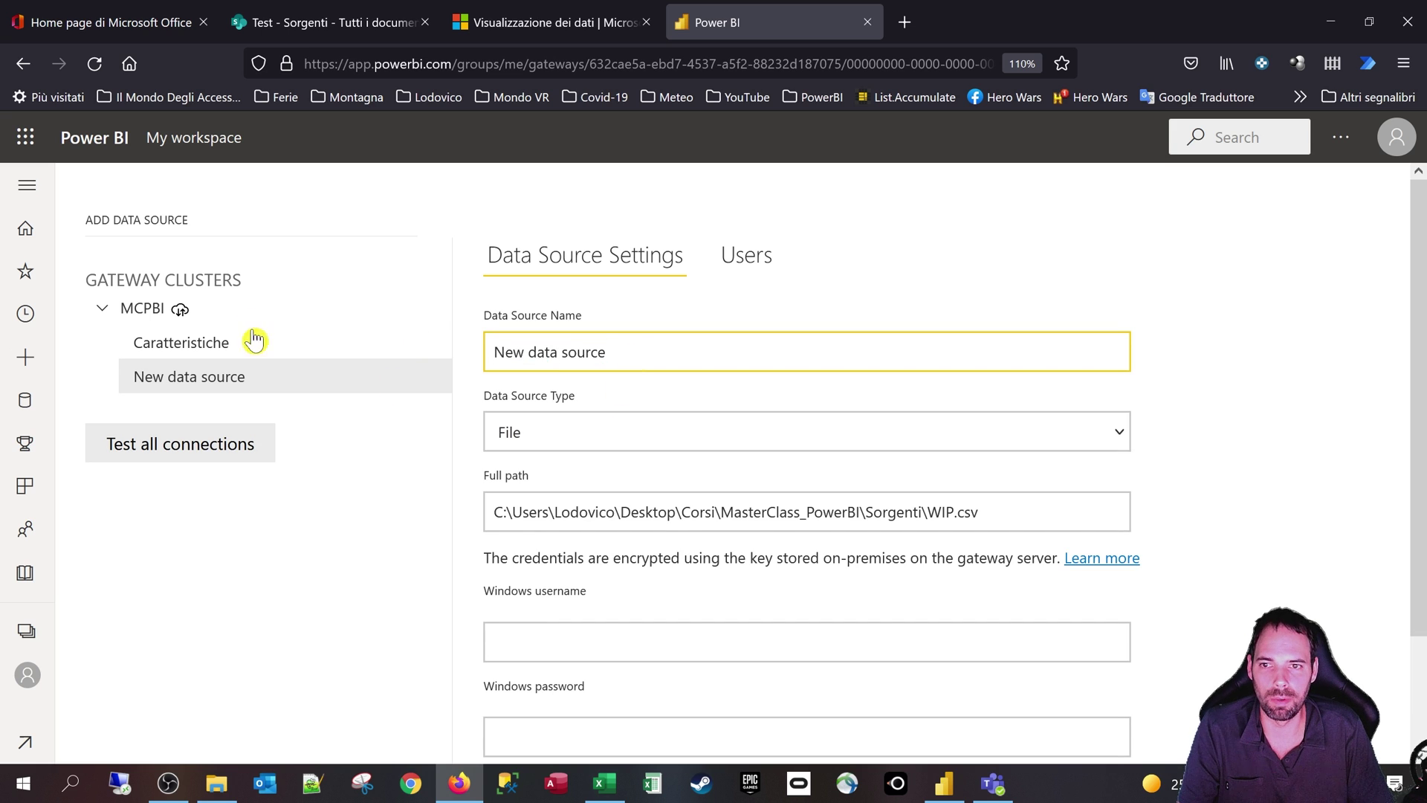
pyautogui.hotkey('ctrl', 'a')
pyautogui.write('W')
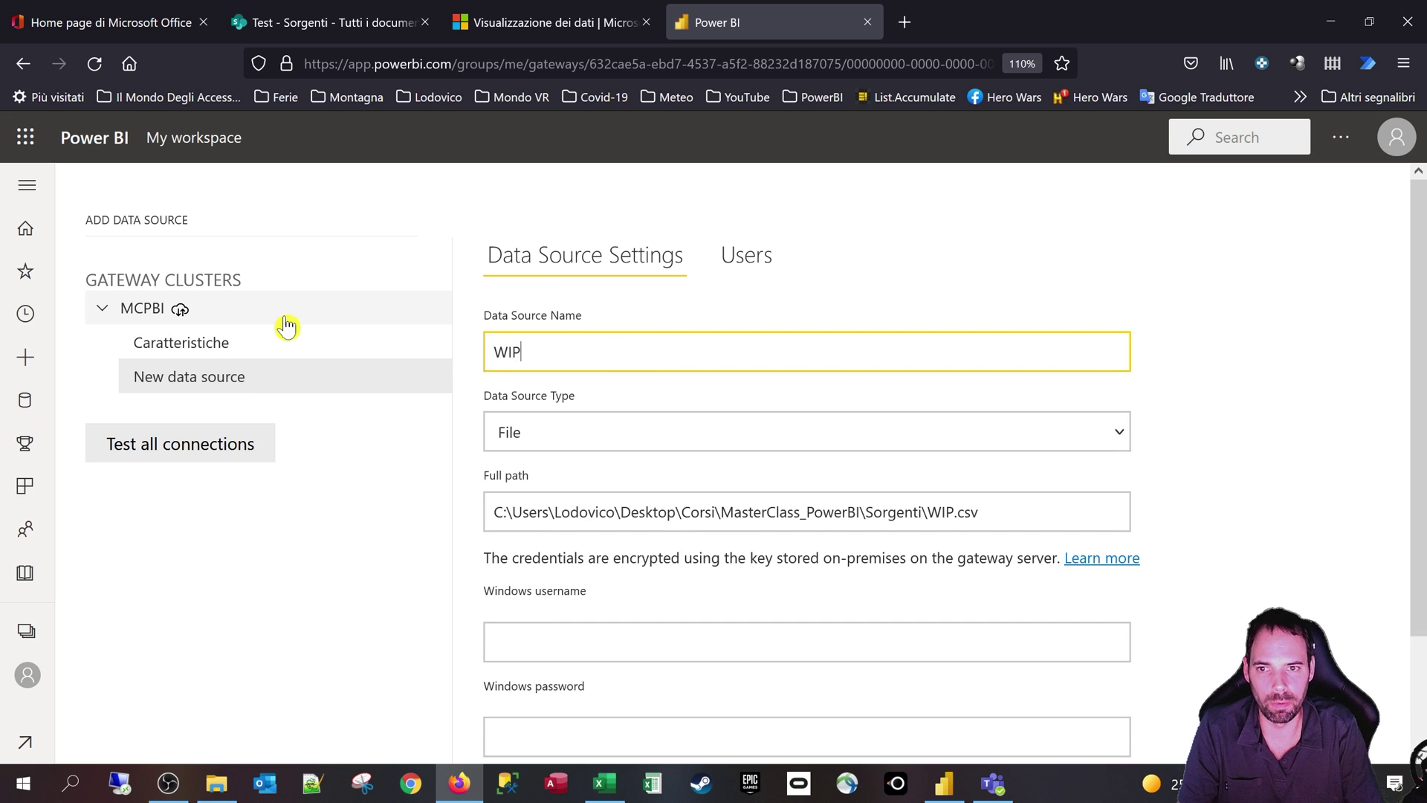
# - Fill in the Windows username and Windows password, add the WIP data source, and decline to save the credentials in the browser
pyautogui.click(578, 648)
pyautogui.write('Lodovico')
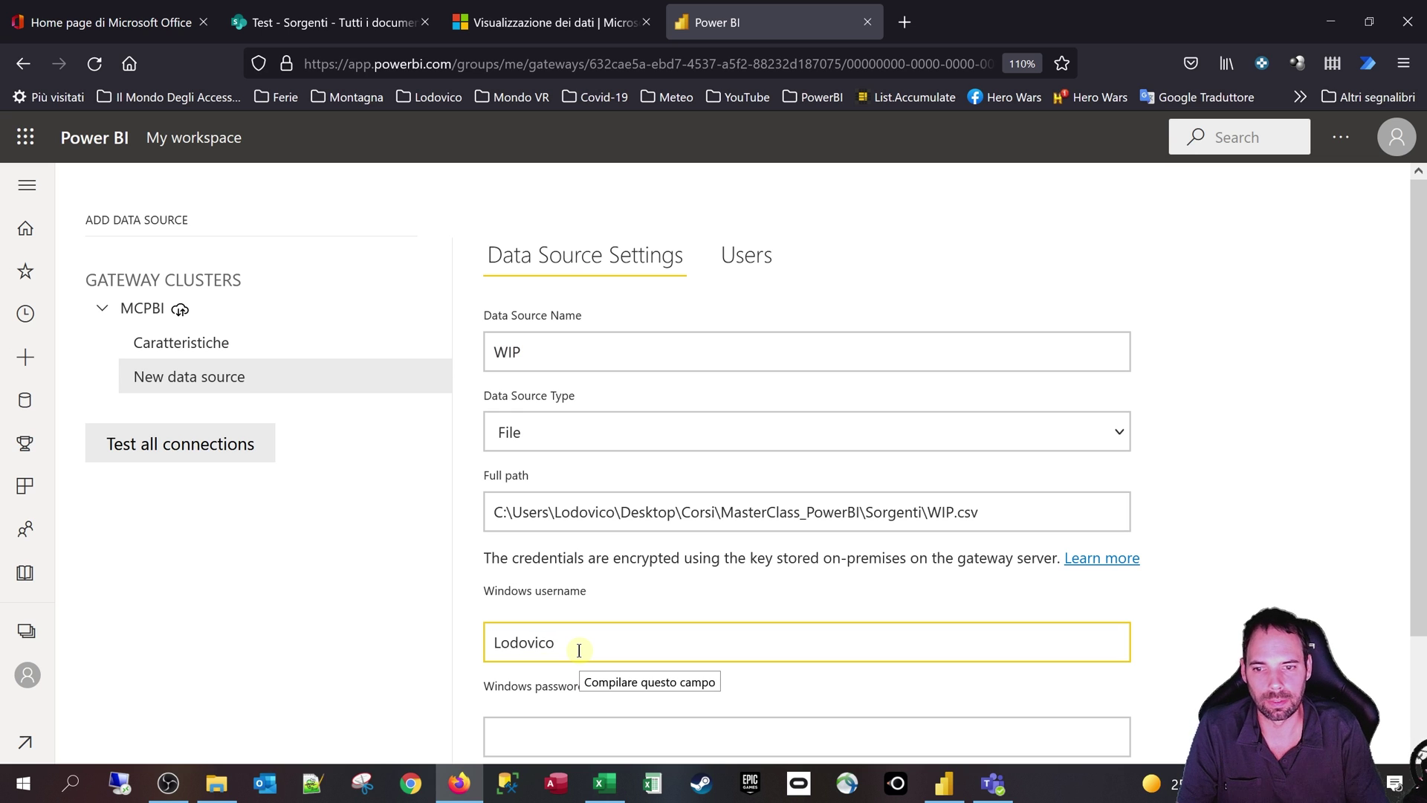
pyautogui.scroll(-2, 579, 651)
pyautogui.click(567, 603)
pyautogui.write('••••')
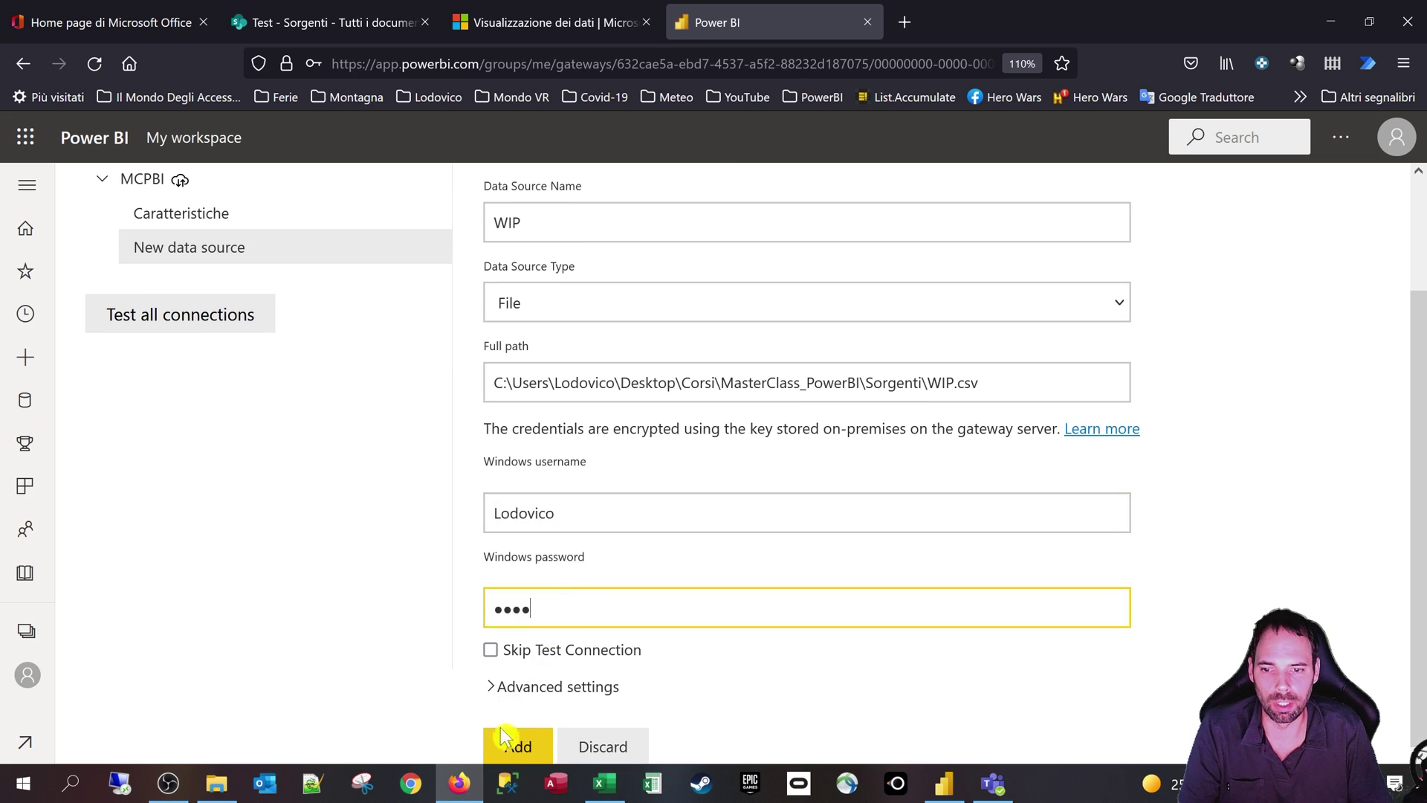
pyautogui.click(502, 738)
pyautogui.click(576, 319)
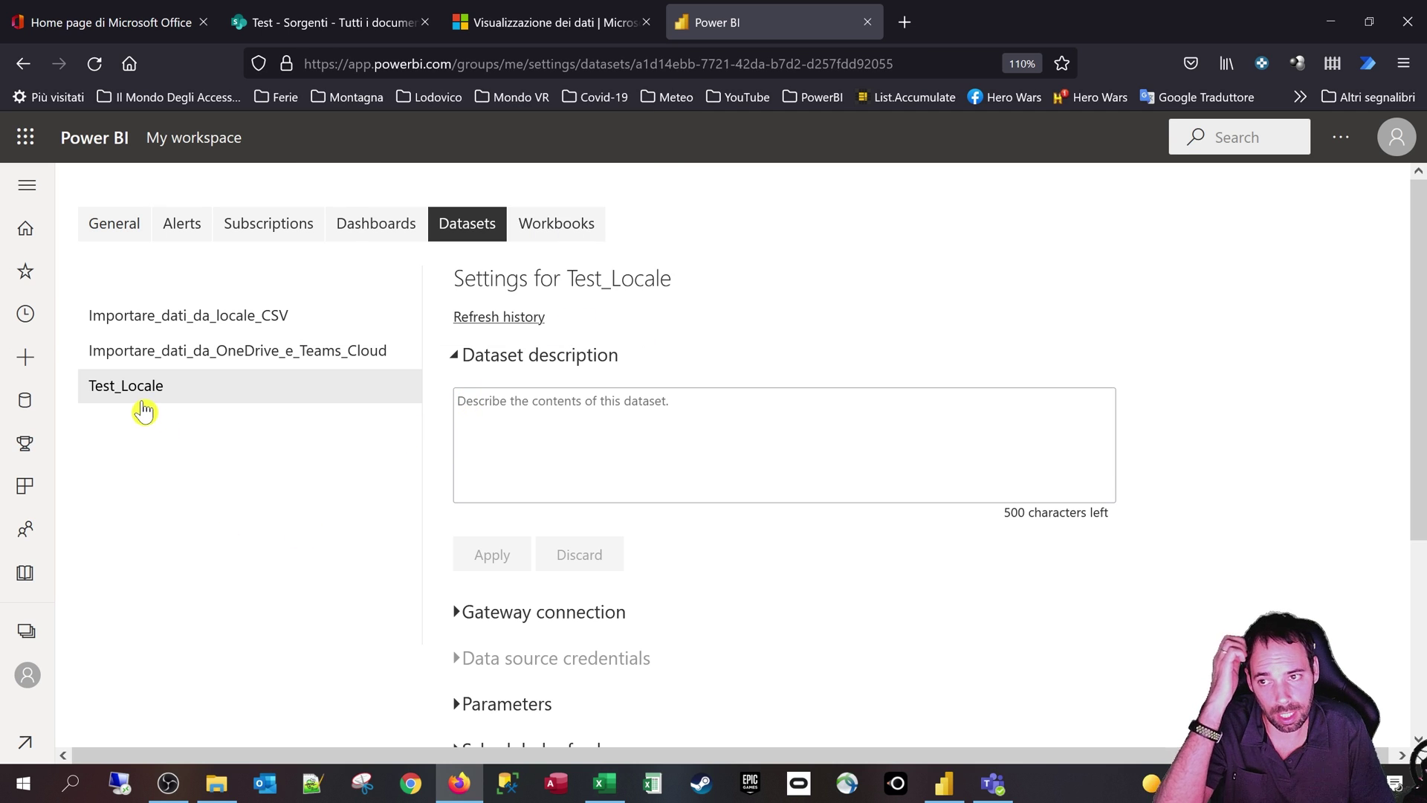
# - Map wip.csv to WIP in Test_Locale's gateway connection settings and apply the connection
pyautogui.click(487, 611)
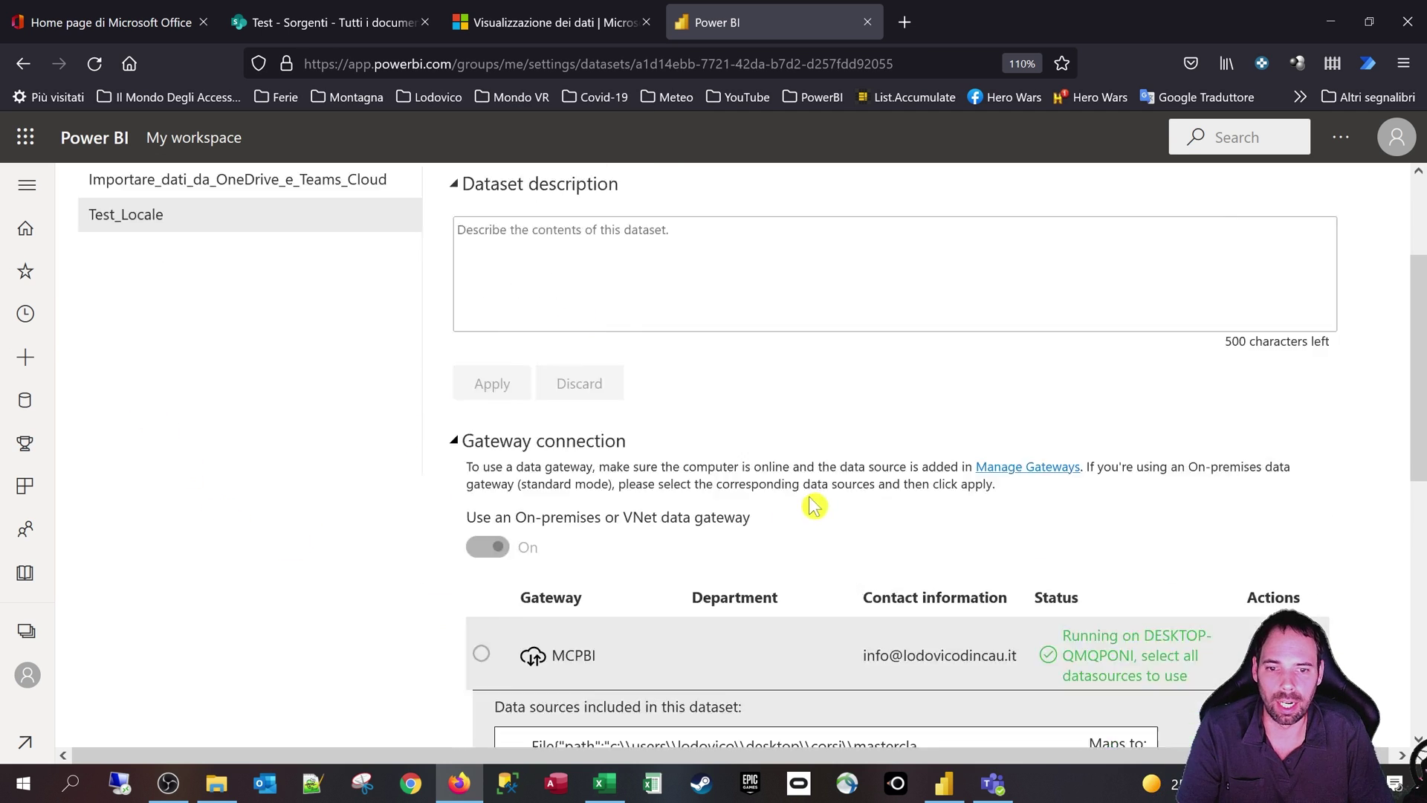
pyautogui.scroll(-5, 1099, 322)
pyautogui.click(1100, 252)
pyautogui.click(1040, 316)
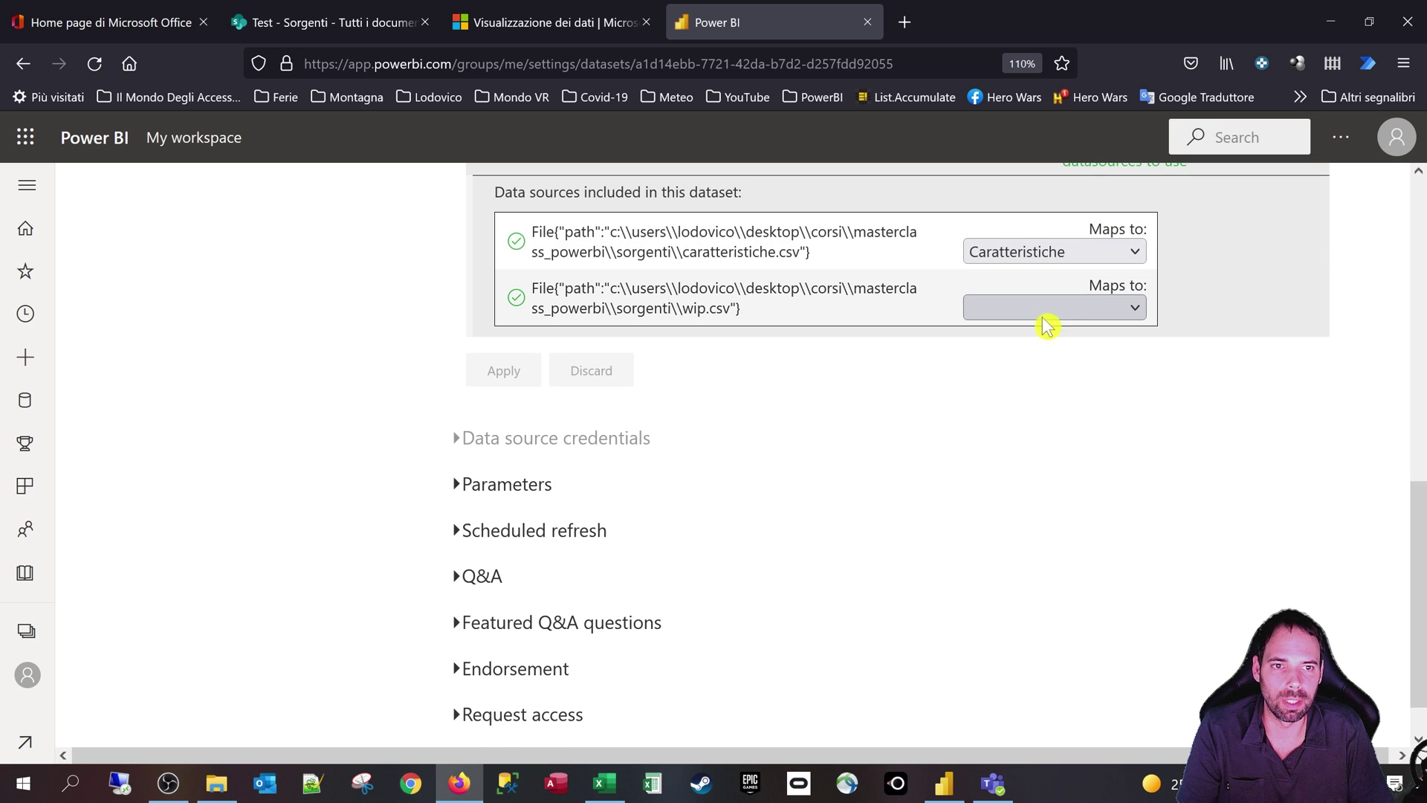
pyautogui.click(1049, 307)
pyautogui.click(1006, 376)
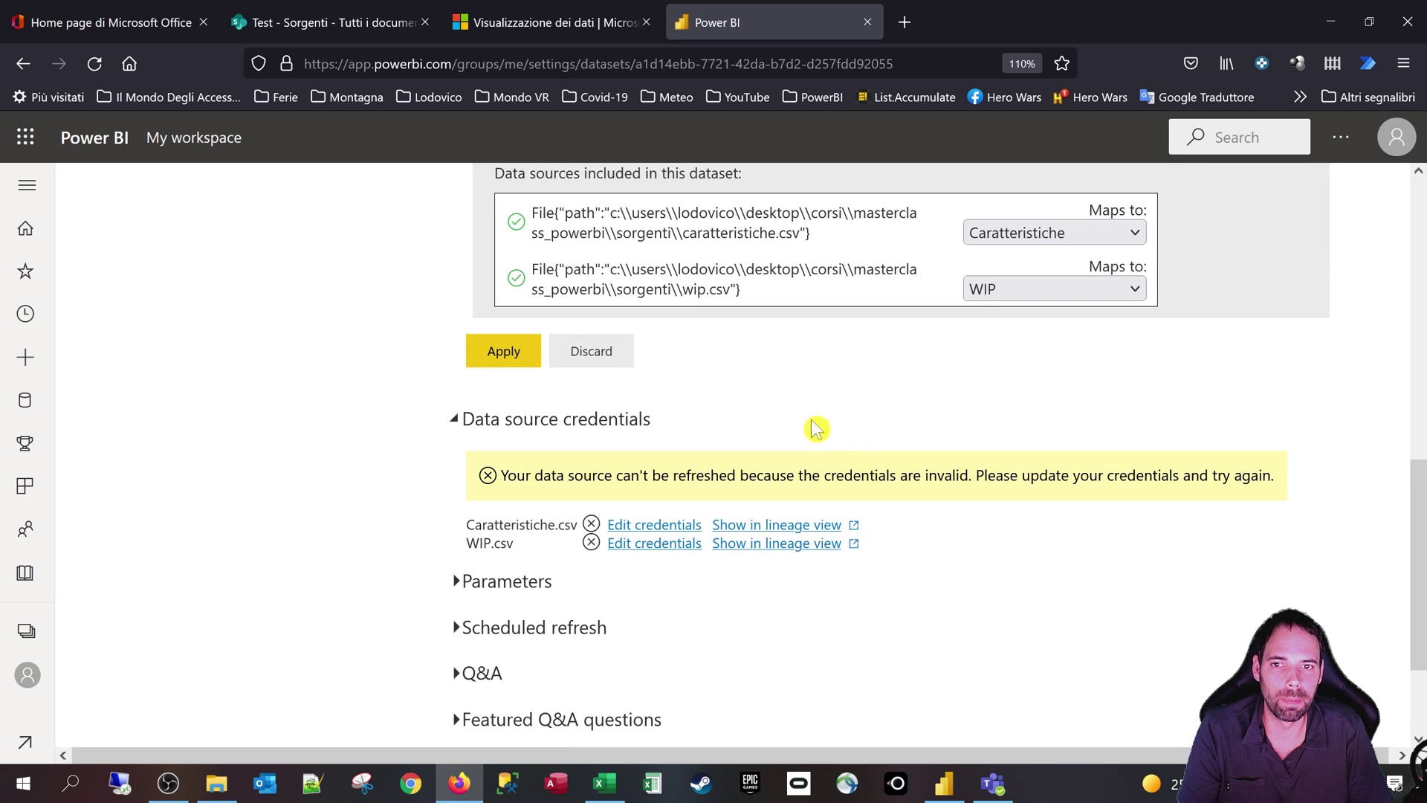
pyautogui.click(497, 358)
# - Return to My workspace and refresh the Test_Locale dataset immediately
pyautogui.scroll(2, 803, 492)
pyautogui.scroll(2, 803, 492)
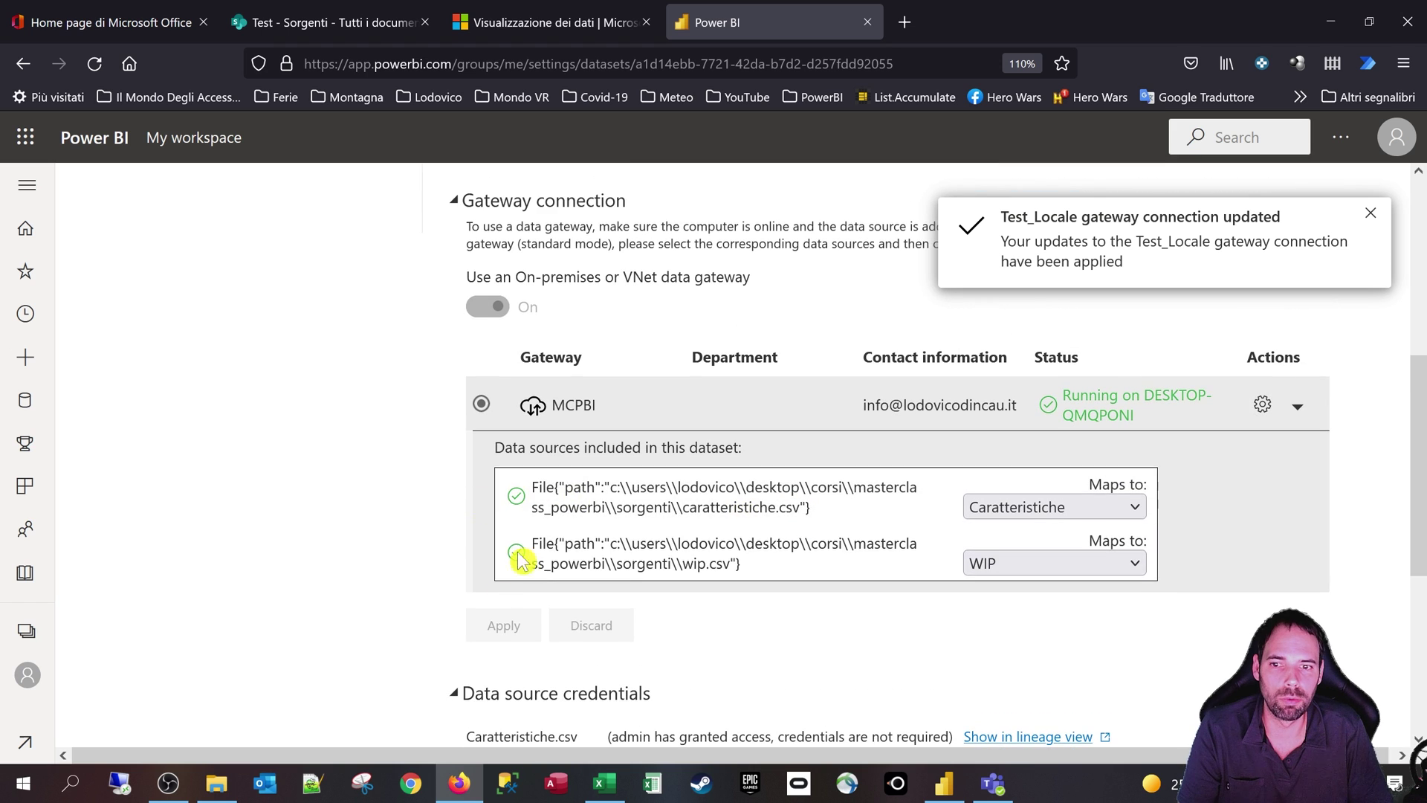
pyautogui.scroll(6, 1035, 646)
pyautogui.scroll(-6, 943, 599)
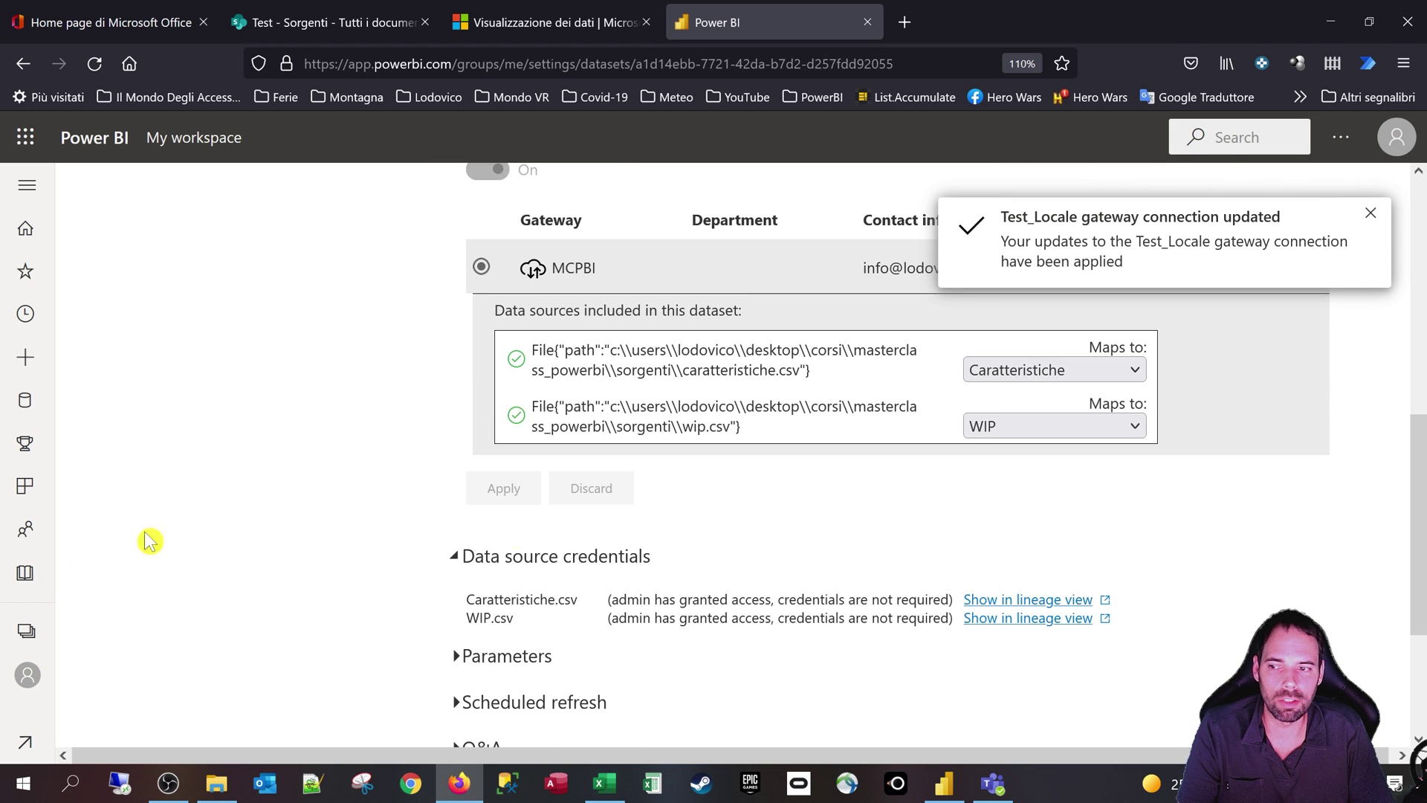
pyautogui.click(13, 679)
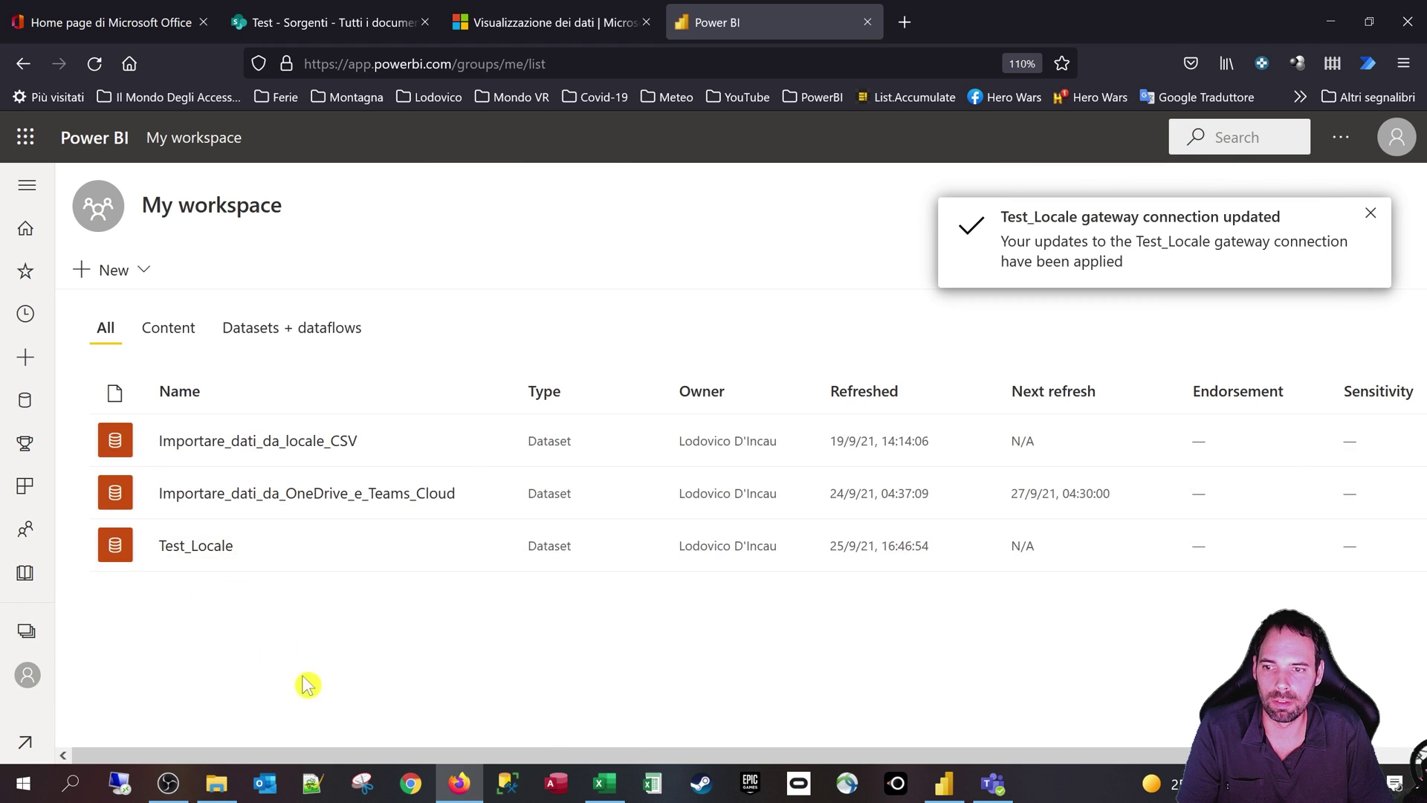
pyautogui.click(413, 546)
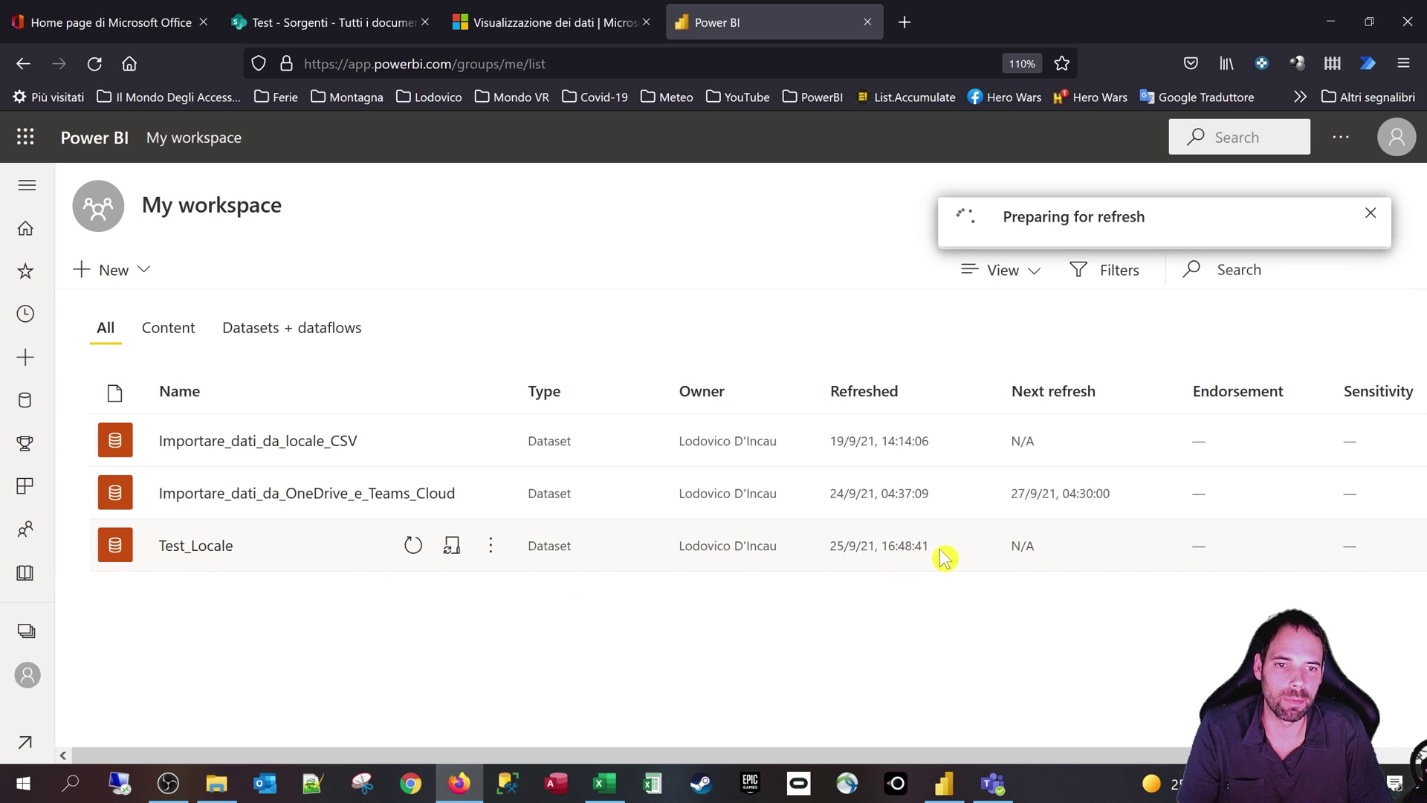
# - Open the gateway management page and expand the MCPBI cluster to list its data sources
pyautogui.click(1341, 141)
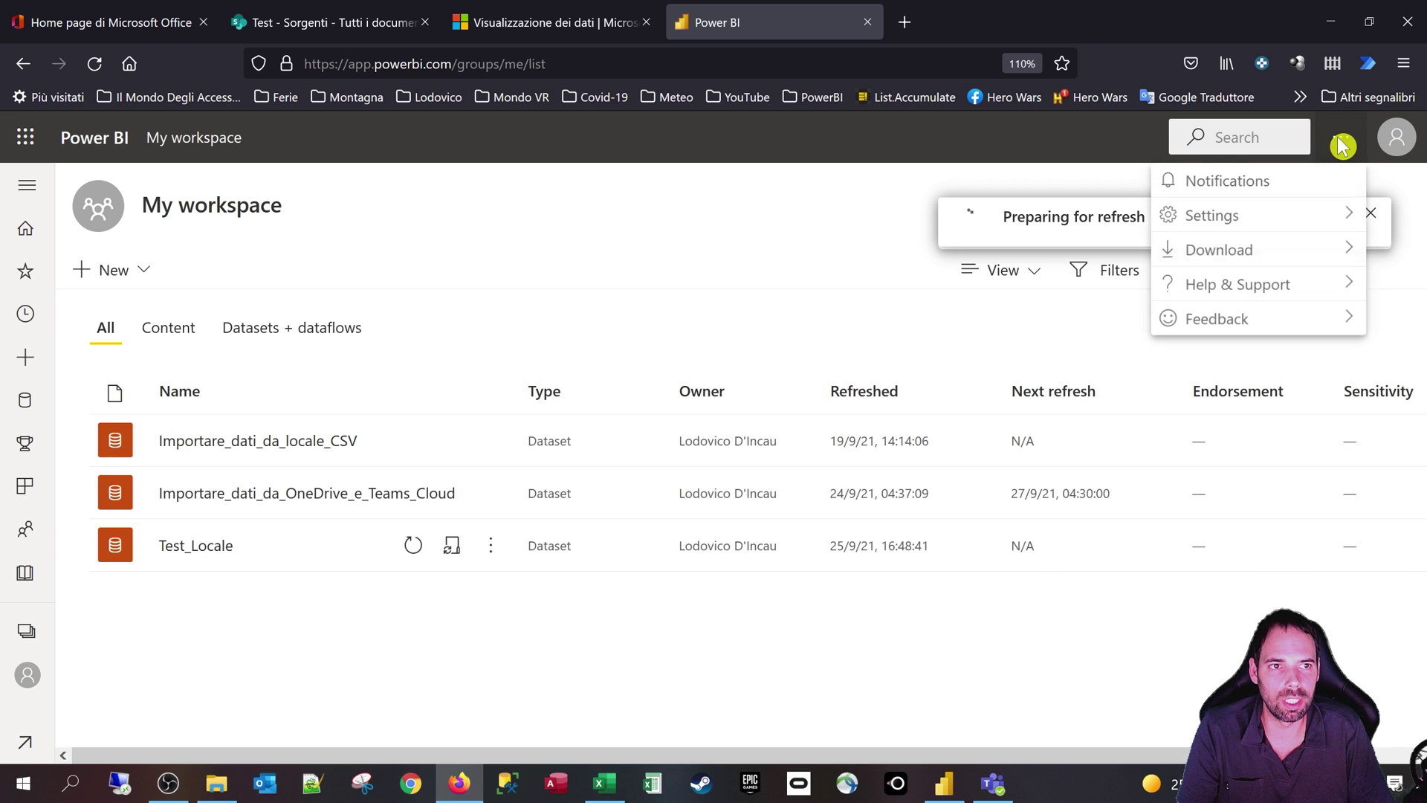
pyautogui.moveTo(1245, 216)
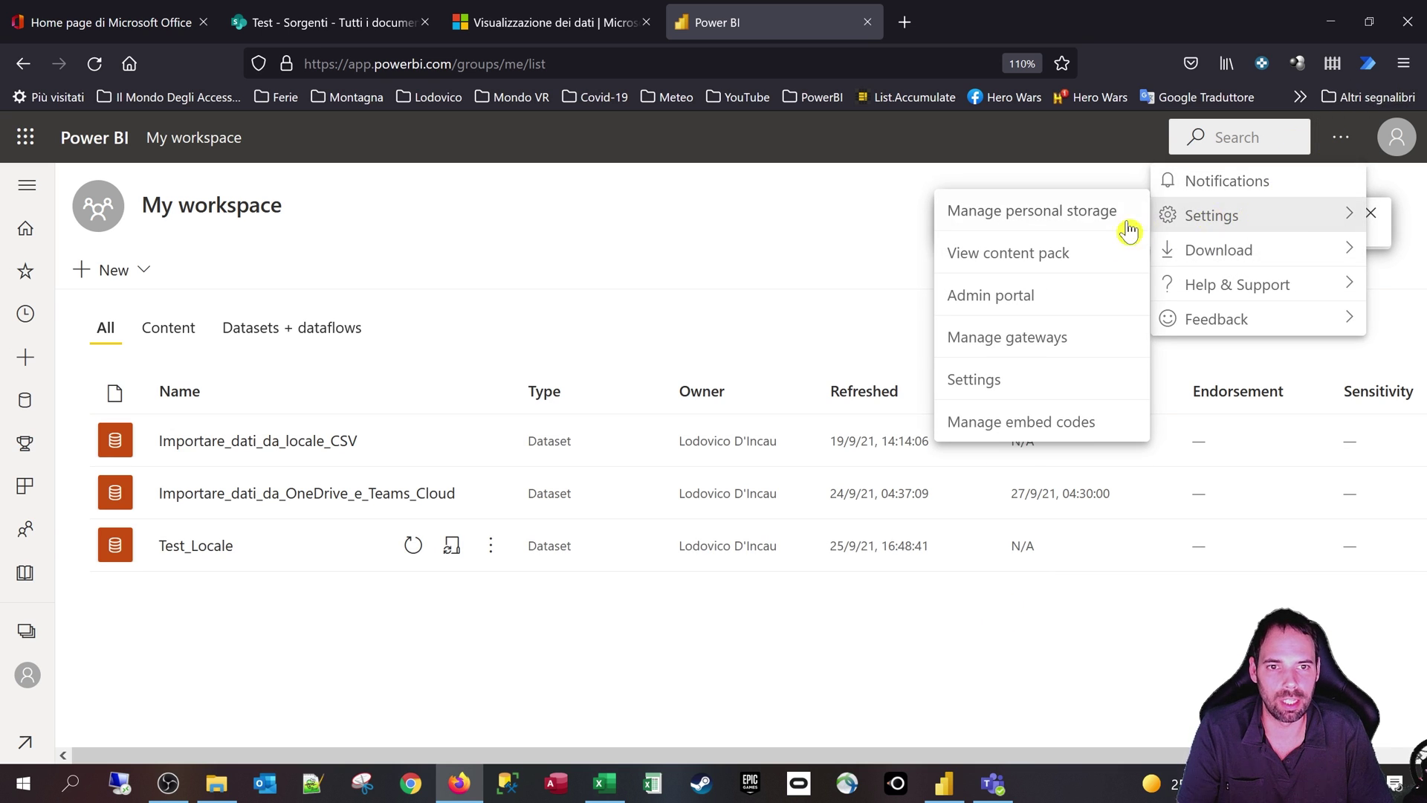
pyautogui.click(995, 343)
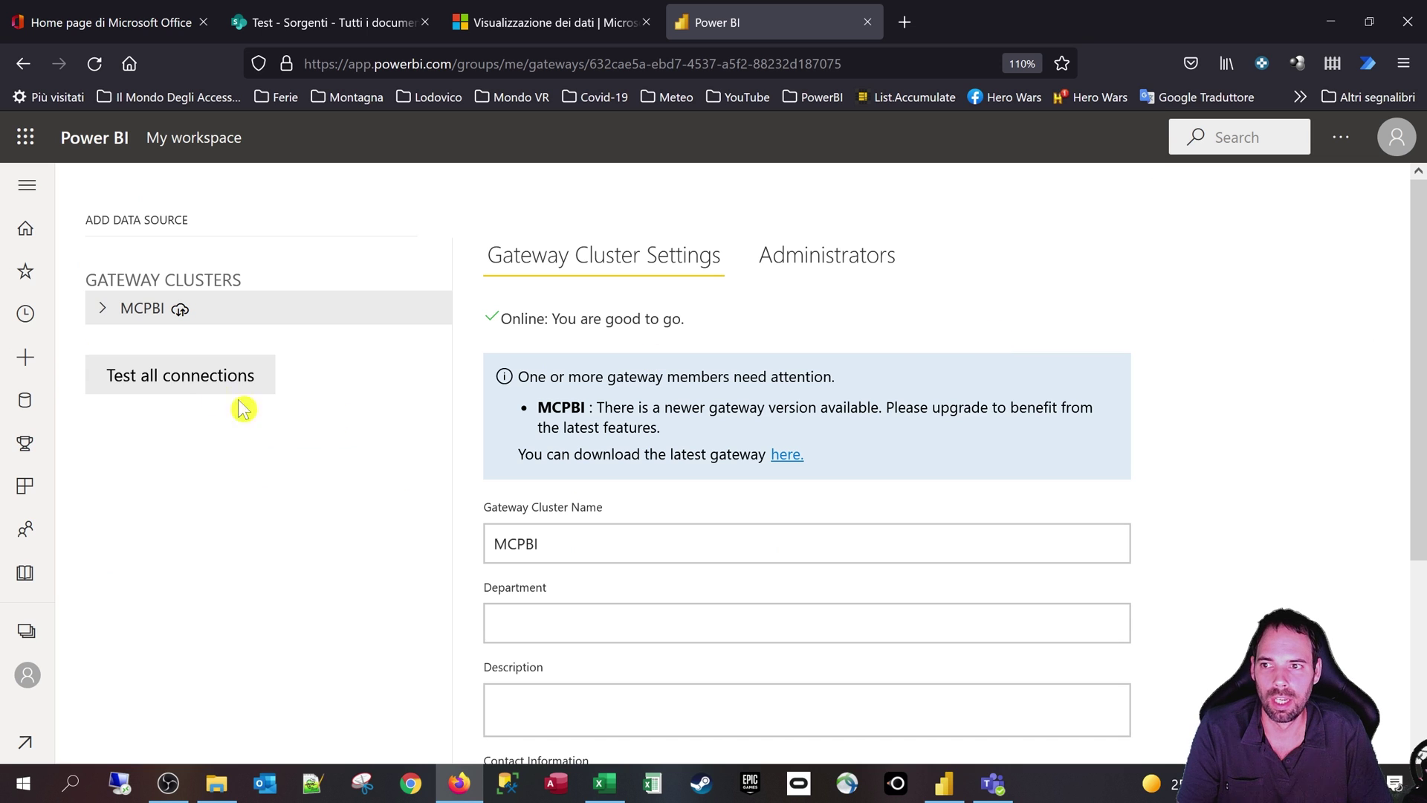
pyautogui.click(101, 309)
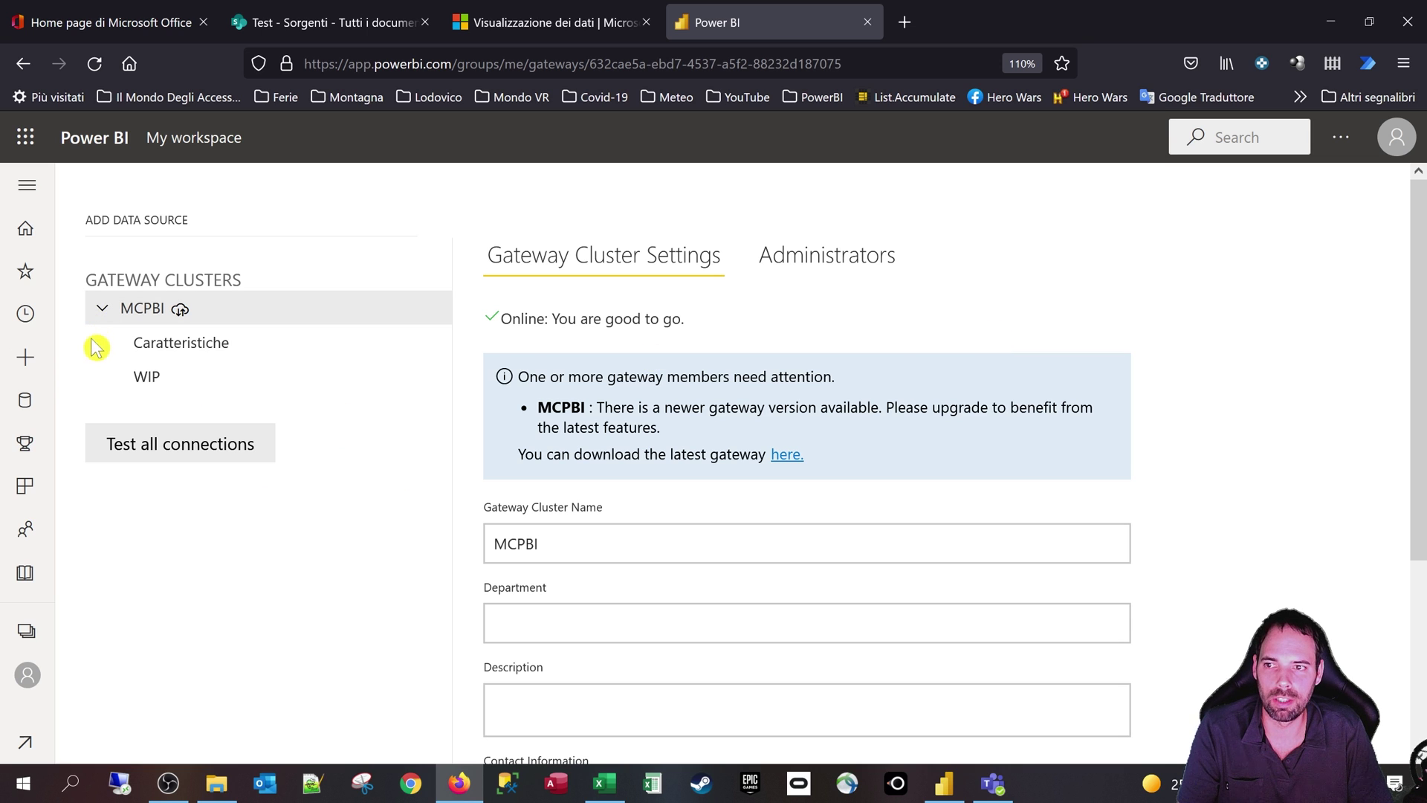
# - Examine the settings of the Caratteristiche and WIP data sources, declining to save the credentials in the browser
pyautogui.click(251, 354)
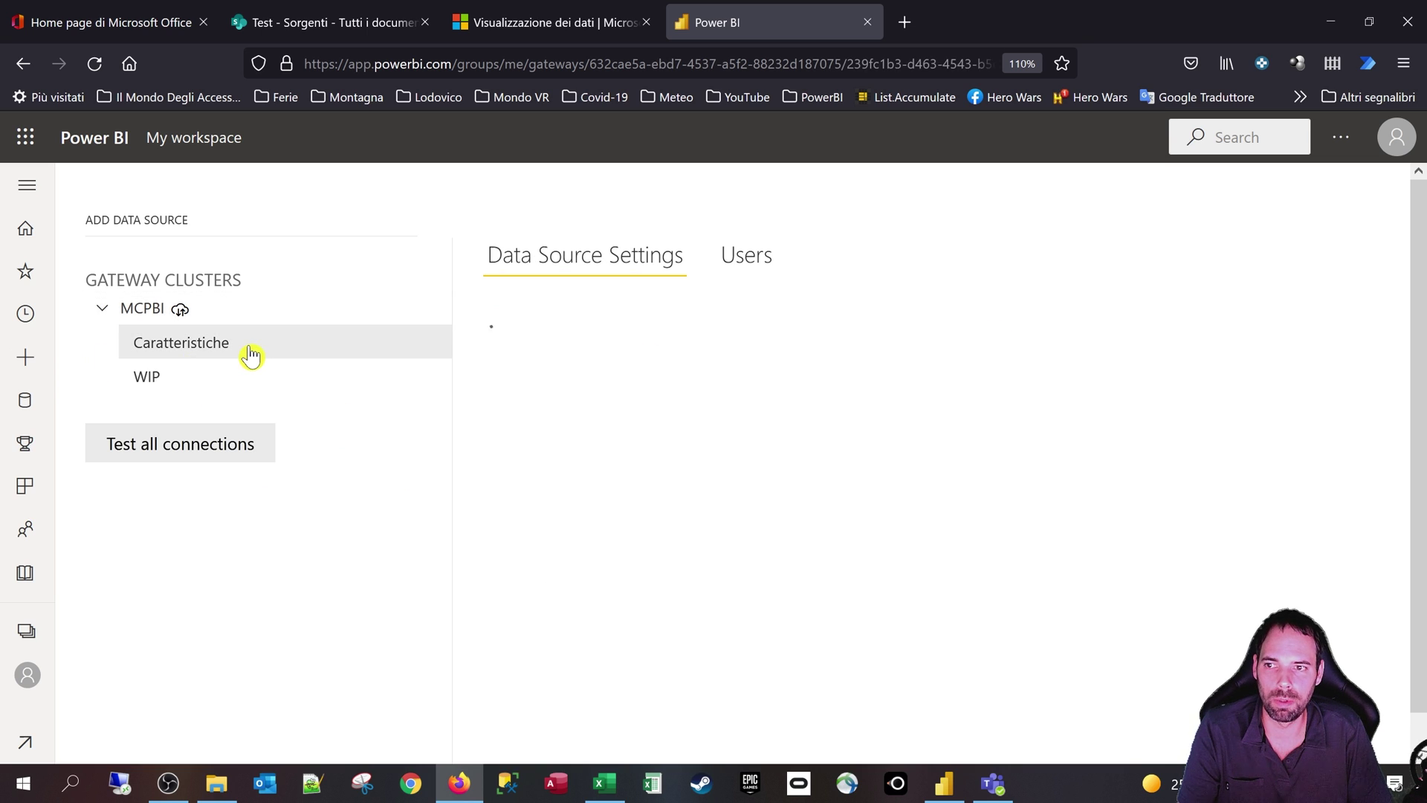
pyautogui.click(184, 382)
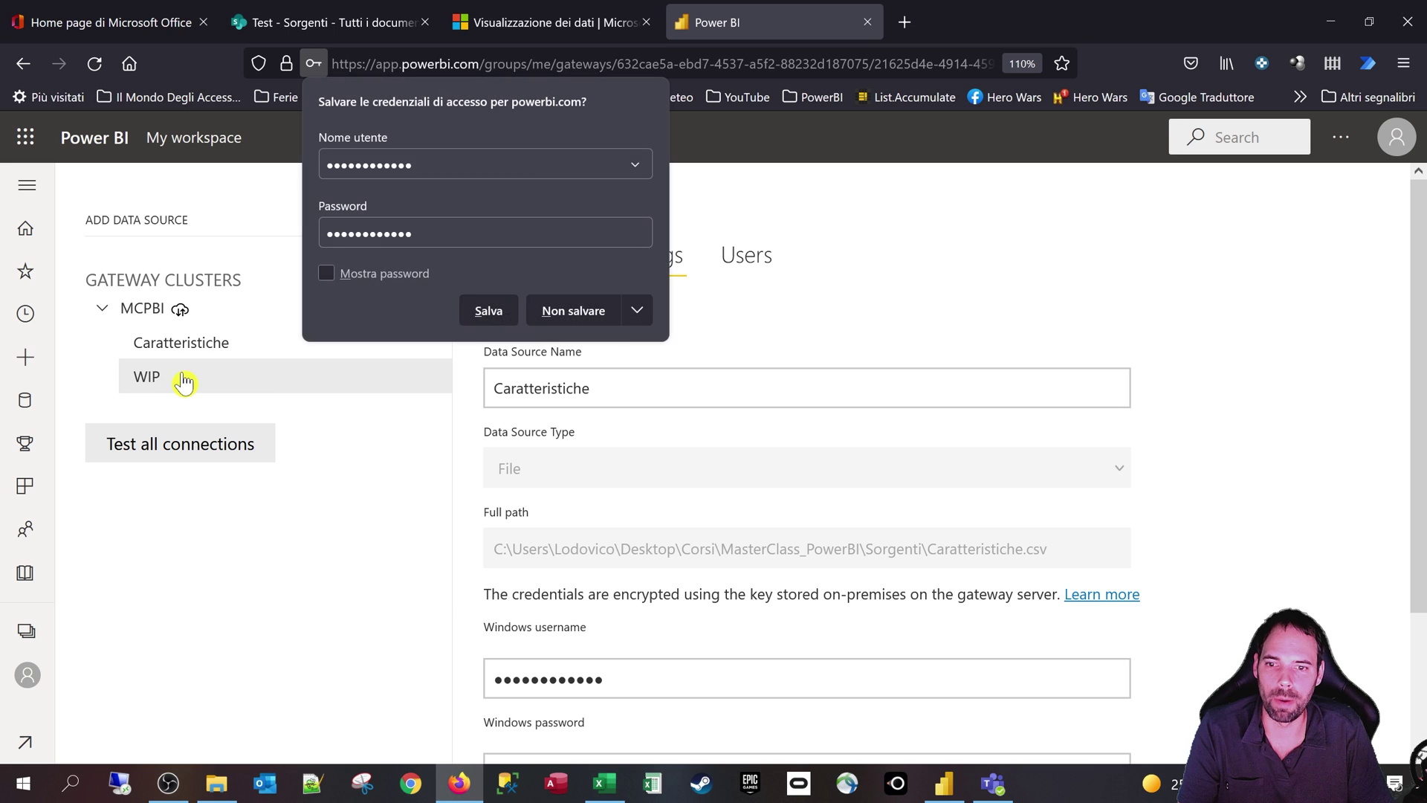
pyautogui.click(573, 309)
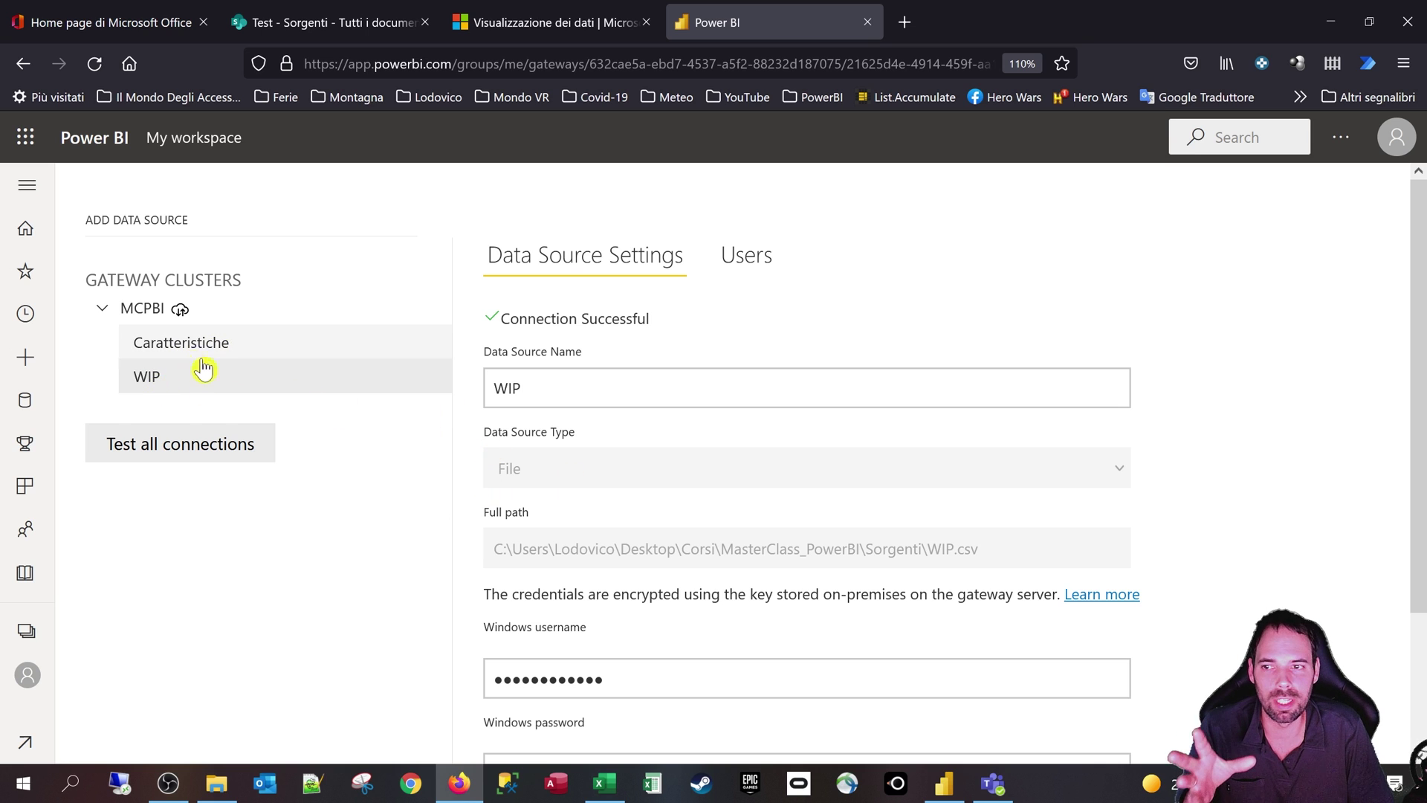
pyautogui.click(178, 351)
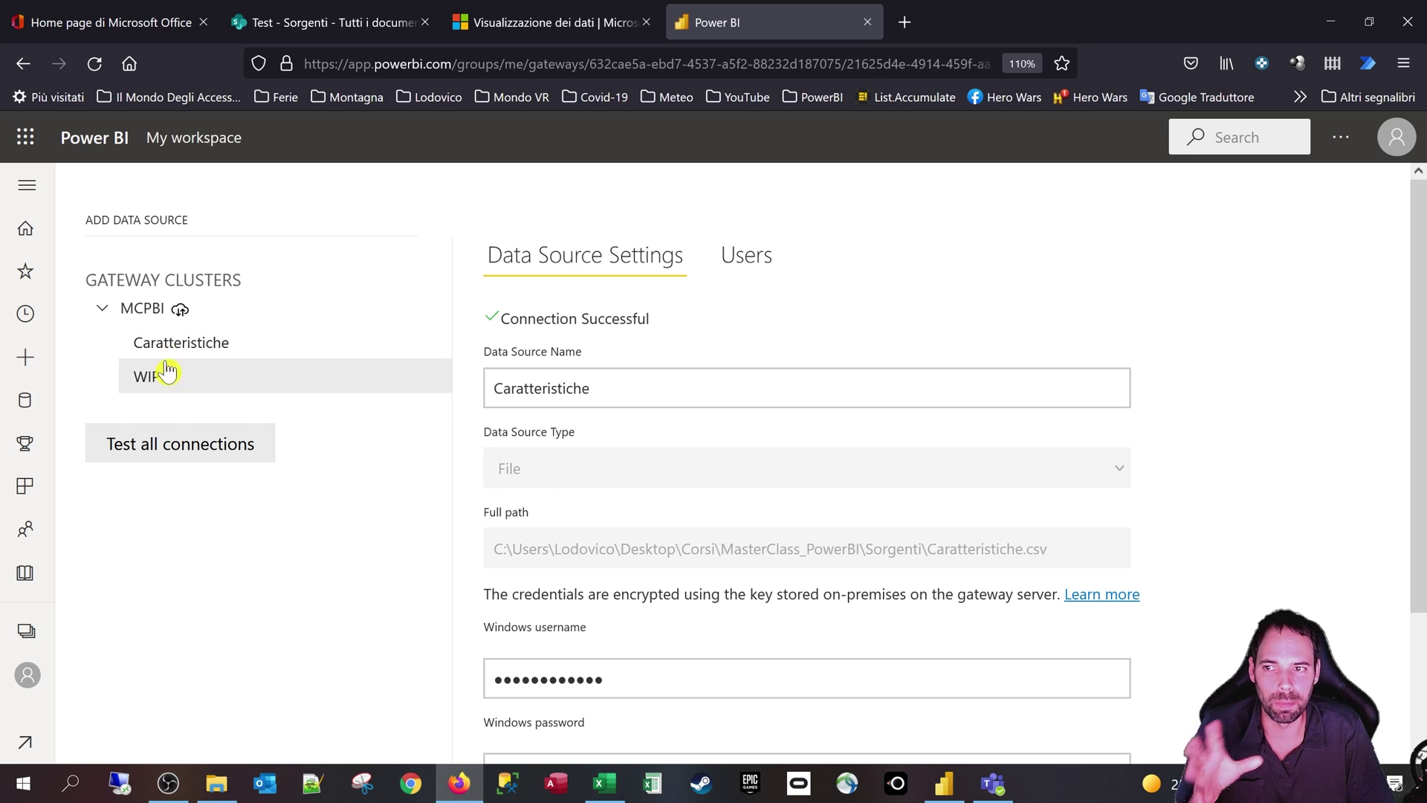
# - Examine the WIP data source's settings in the MCPBI cluster, checking the file name in its full path
pyautogui.click(164, 374)
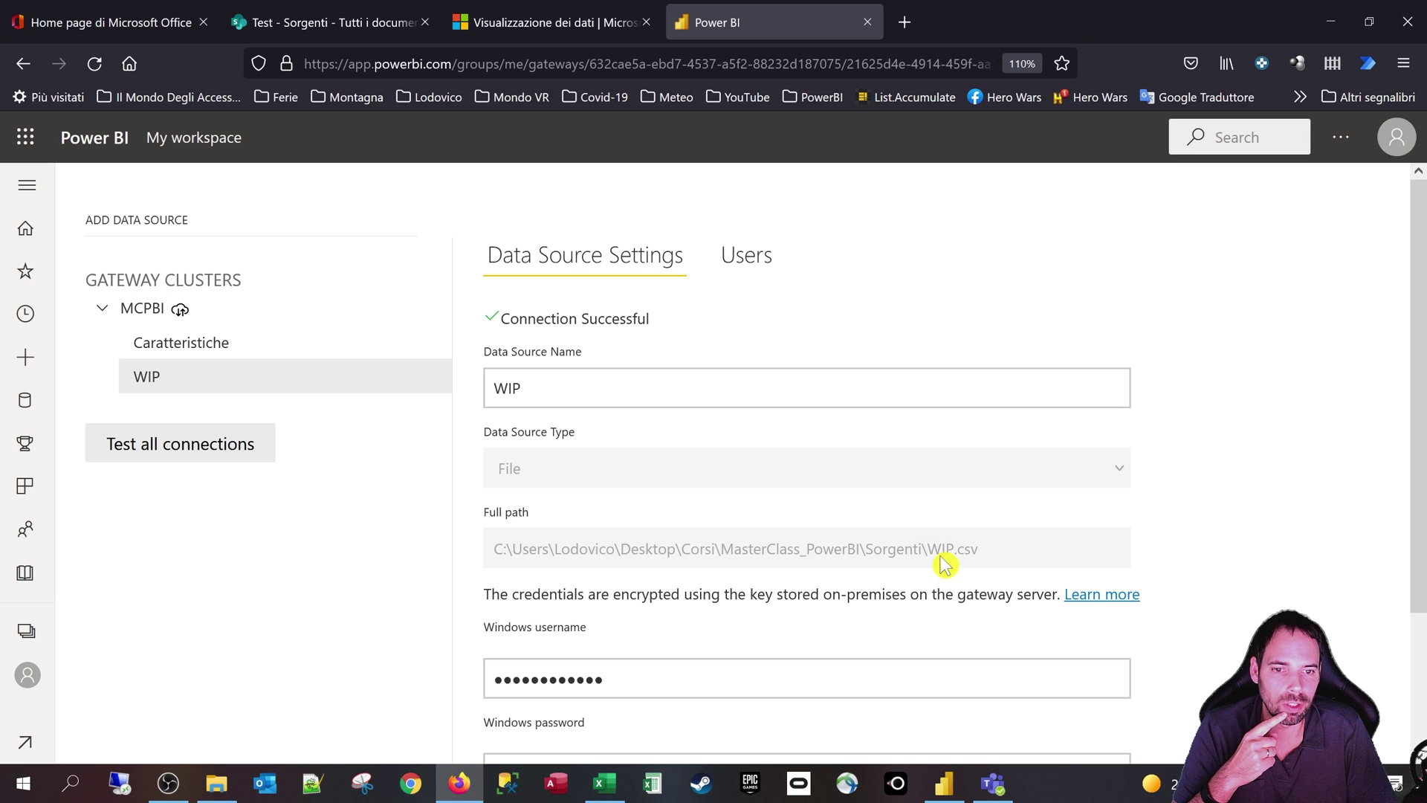
pyautogui.moveTo(927, 550); pyautogui.dragTo(947, 550)
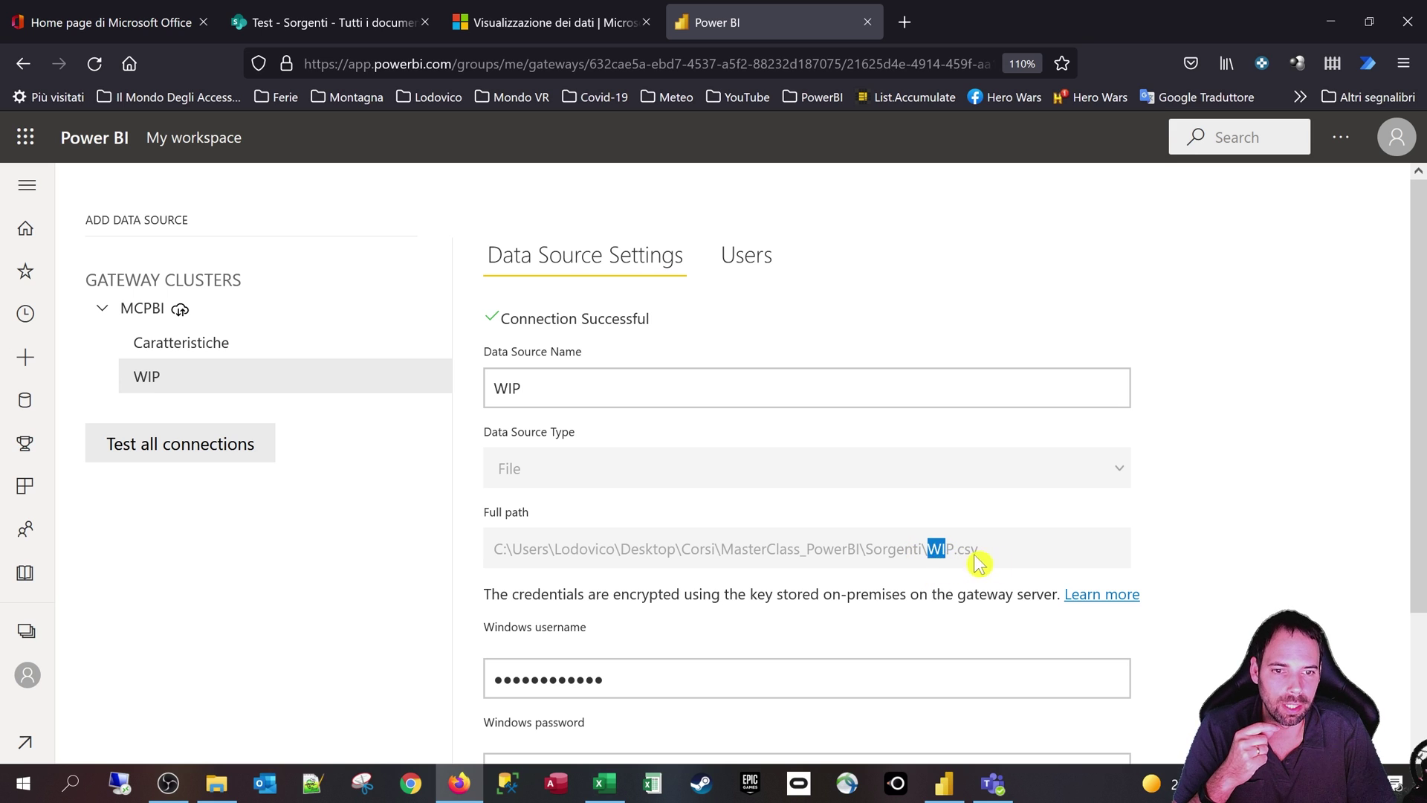
pyautogui.click(976, 558)
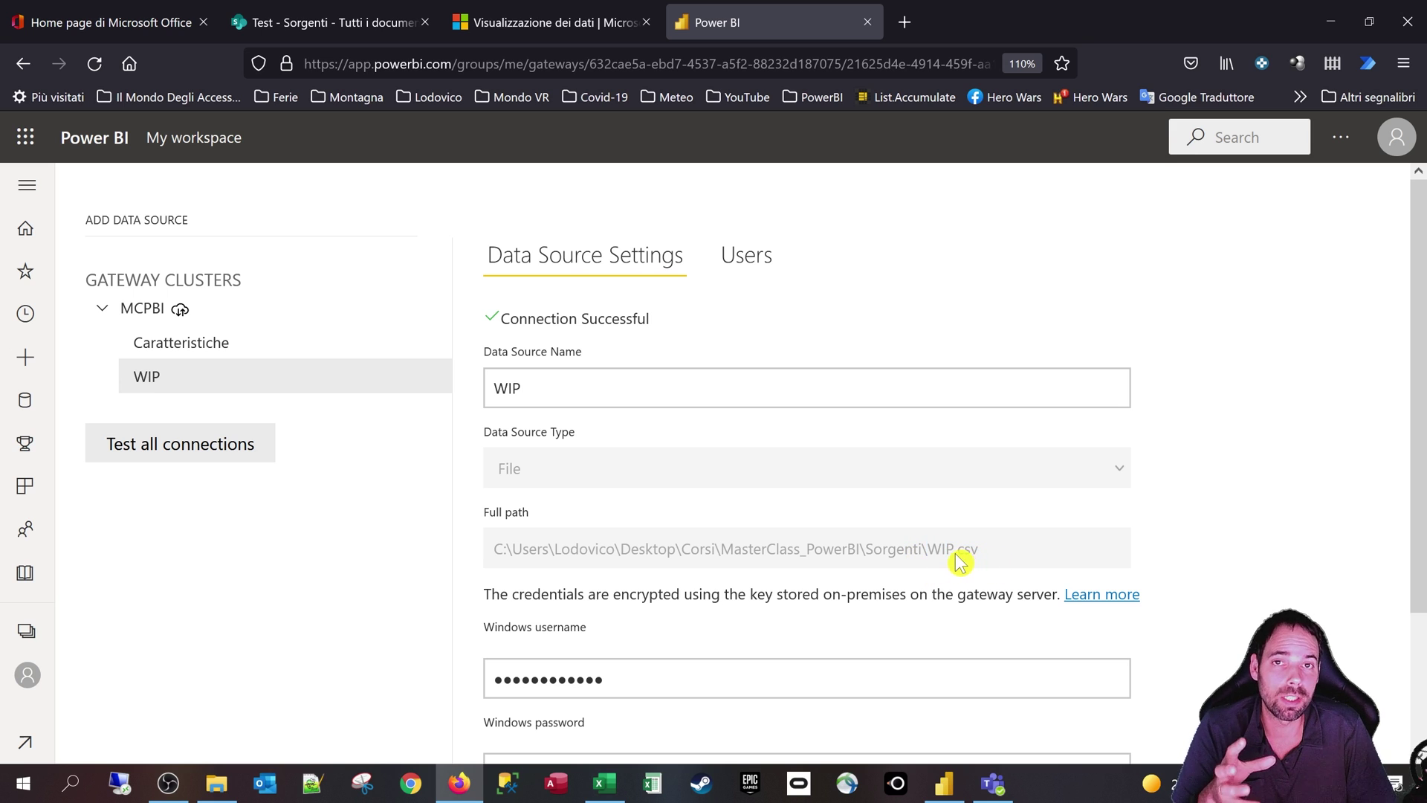
# - Switch to Power BI Desktop and inspect the WIP query's Origine step in the Power Query editor, closing the editor when done
pyautogui.click(944, 782)
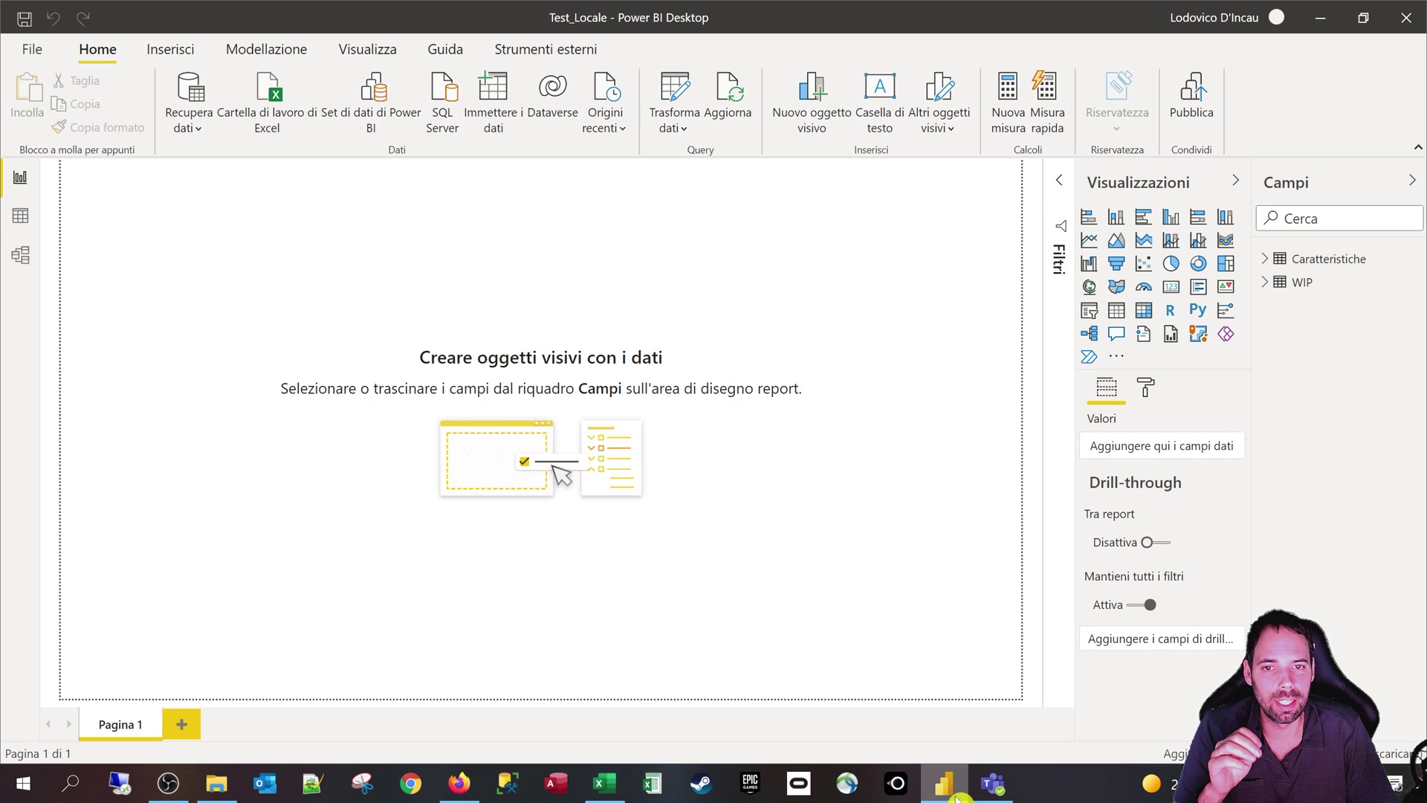
pyautogui.click(189, 122)
pyautogui.click(675, 126)
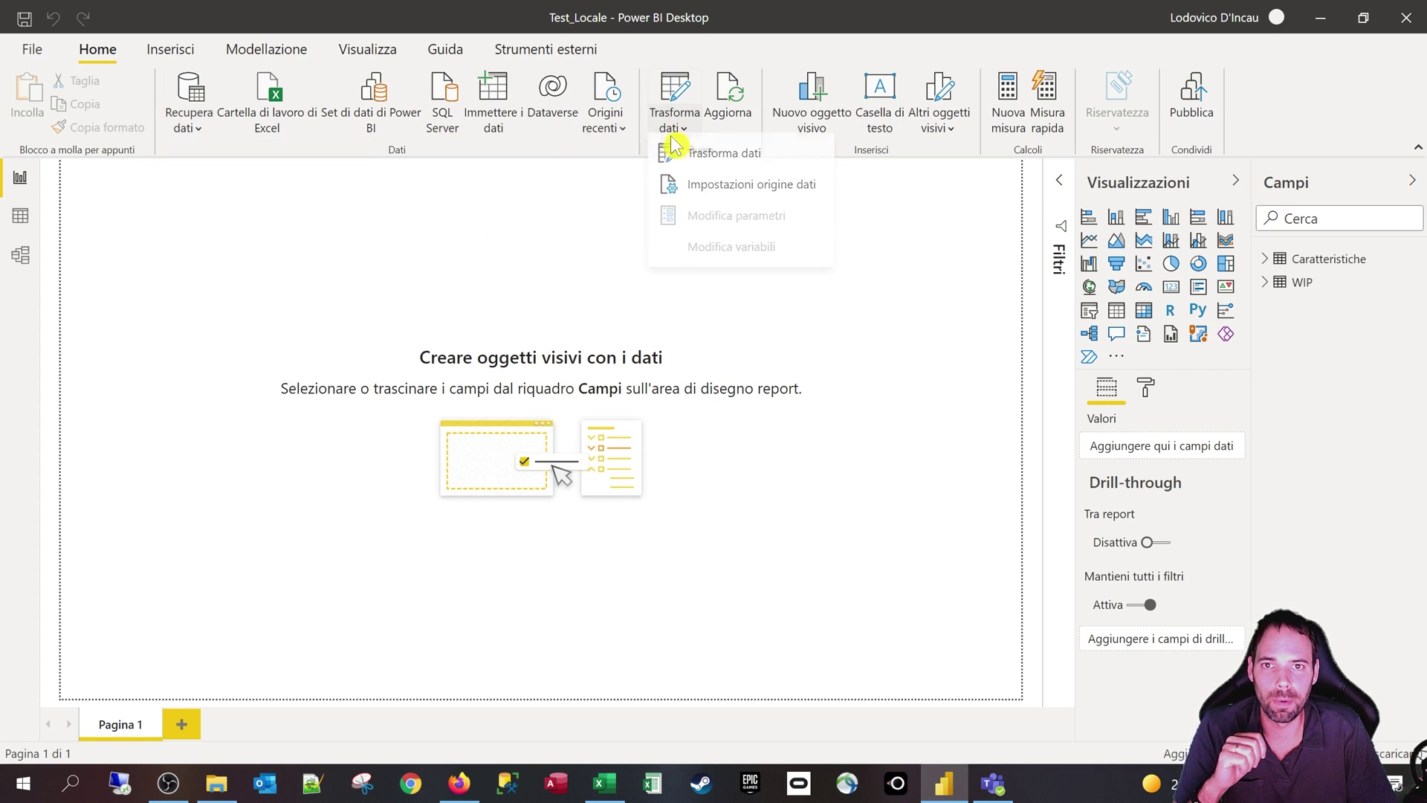
pyautogui.click(719, 170)
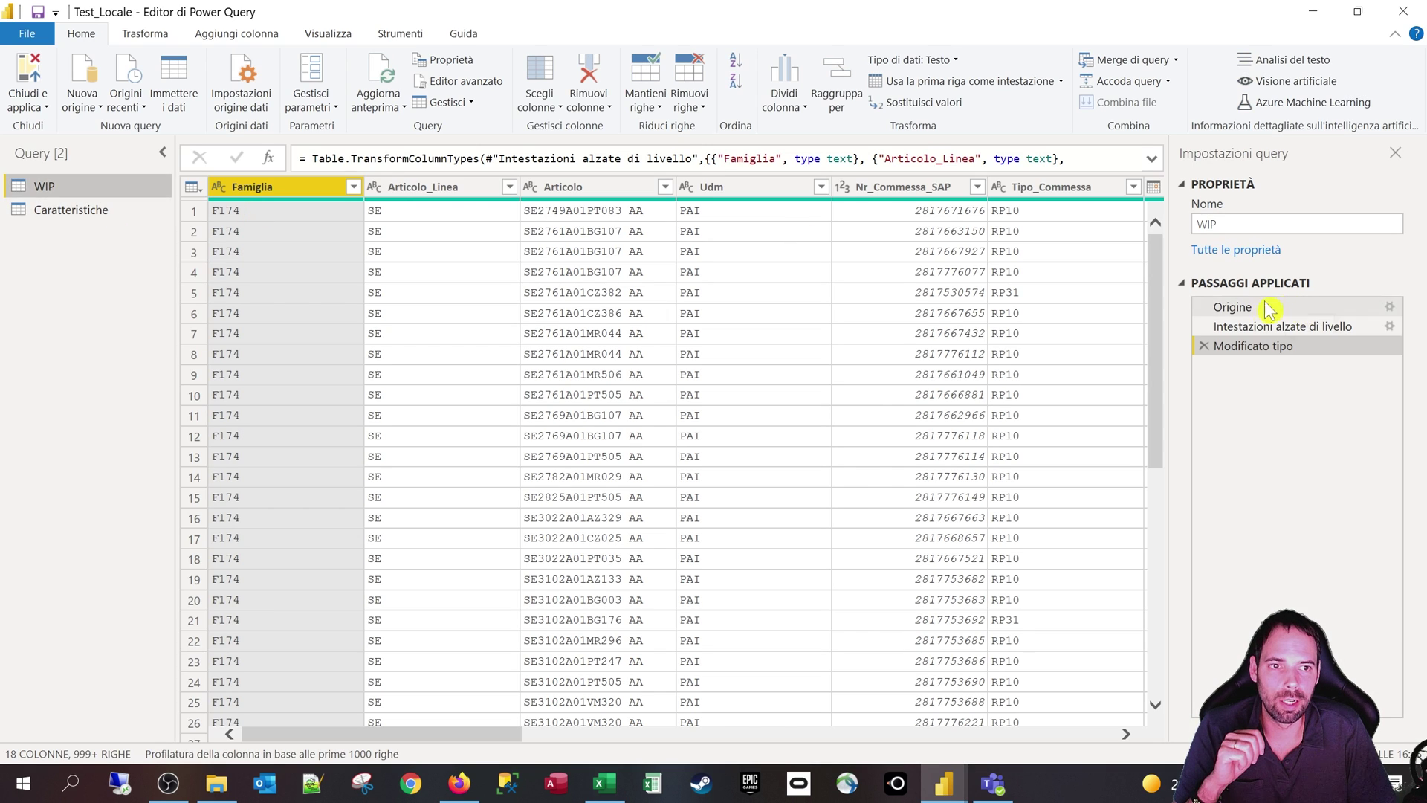
pyautogui.click(1256, 307)
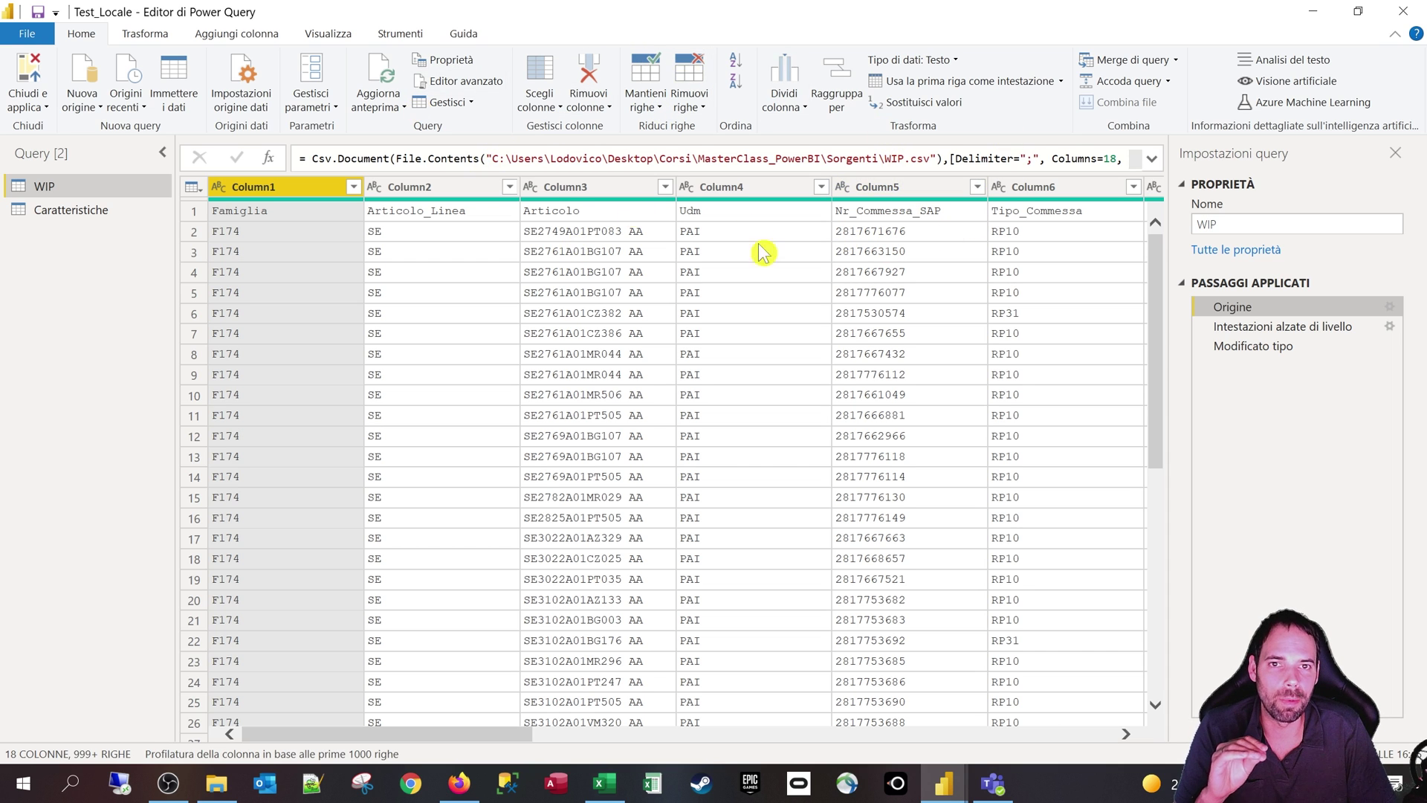
pyautogui.doubleClick(948, 11)
pyautogui.moveTo(991, 18); pyautogui.dragTo(815, 19)
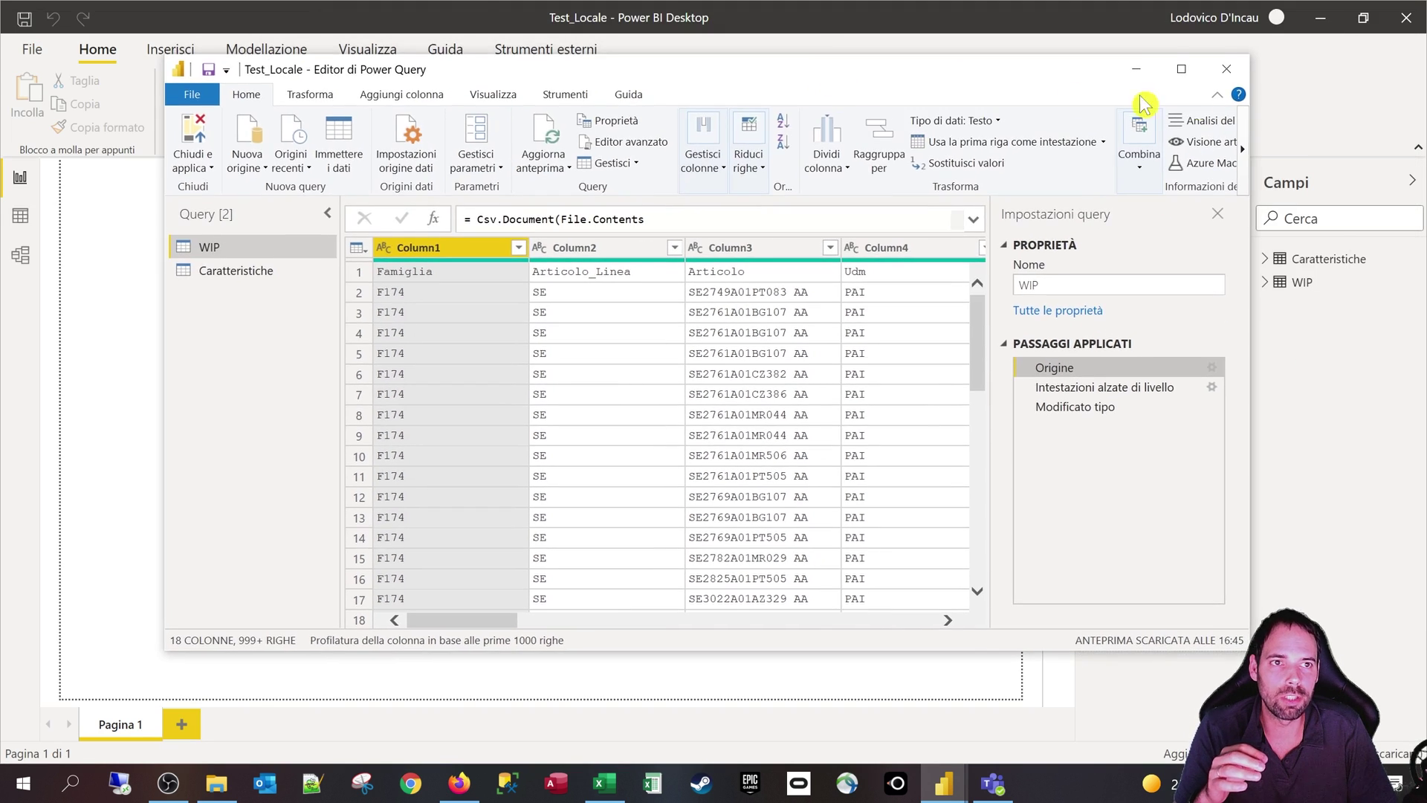
pyautogui.click(1138, 15)
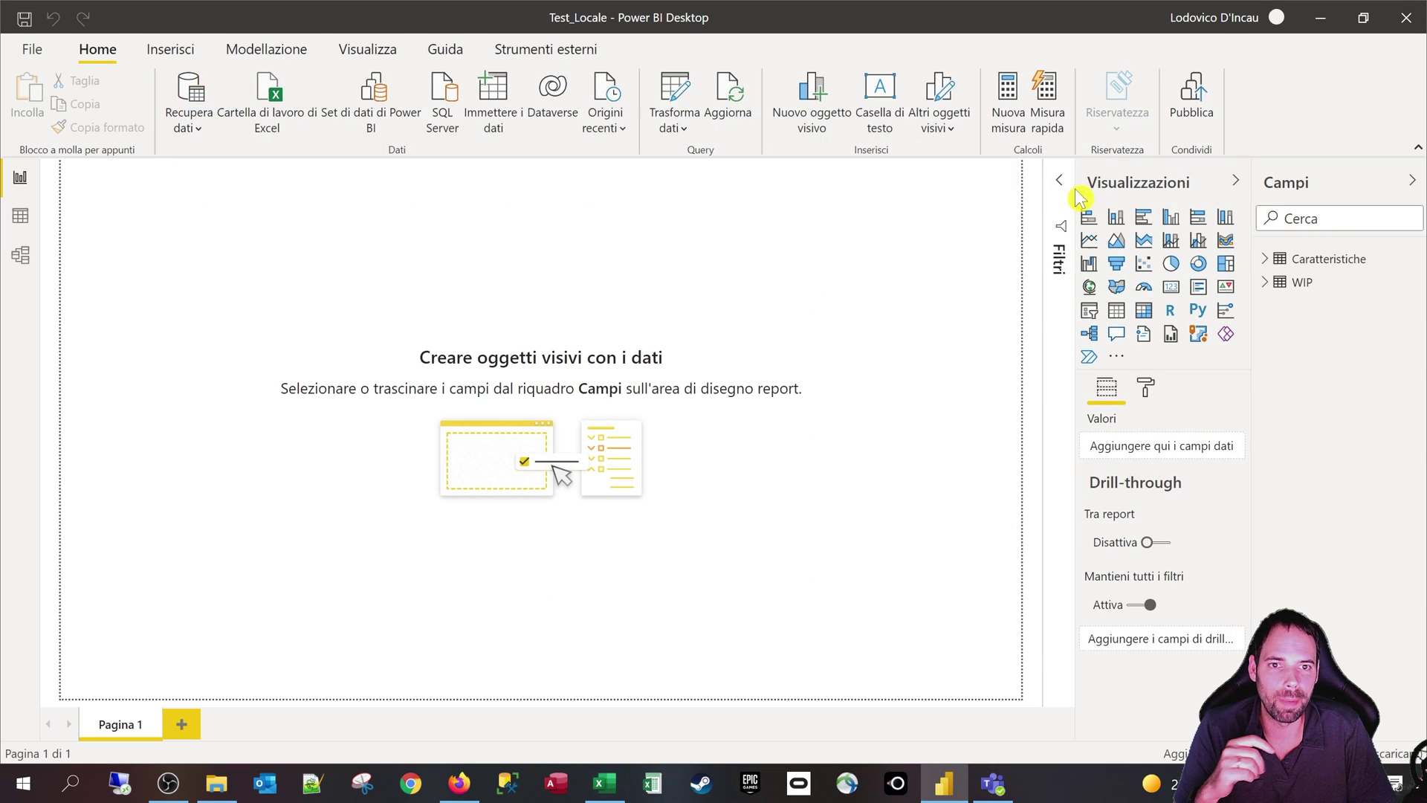
# - Return to the Power BI service in the browser and review the gateway connection mappings in Test_Locale's dataset settings
pyautogui.click(459, 782)
pyautogui.scroll(-2, 590, 602)
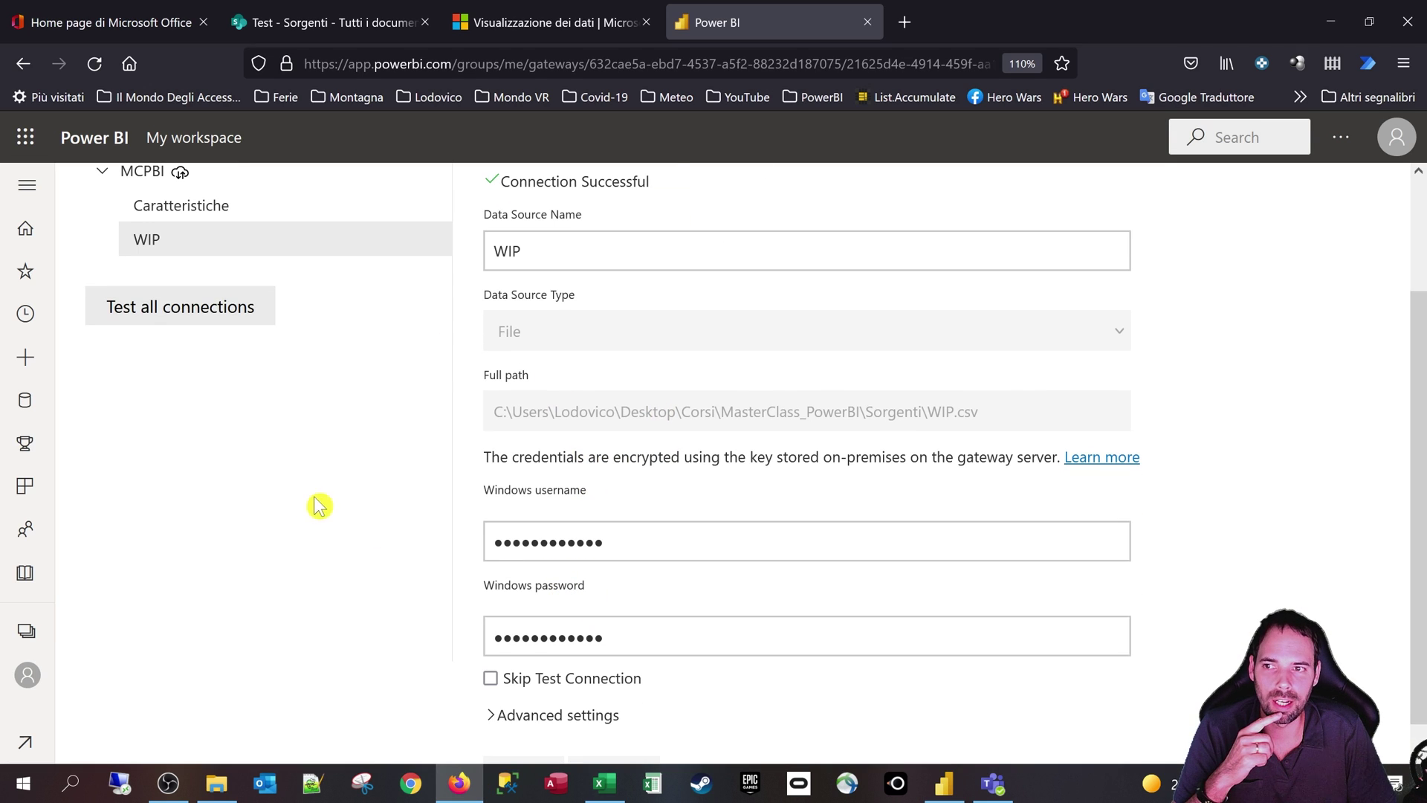
pyautogui.click(25, 677)
pyautogui.click(492, 548)
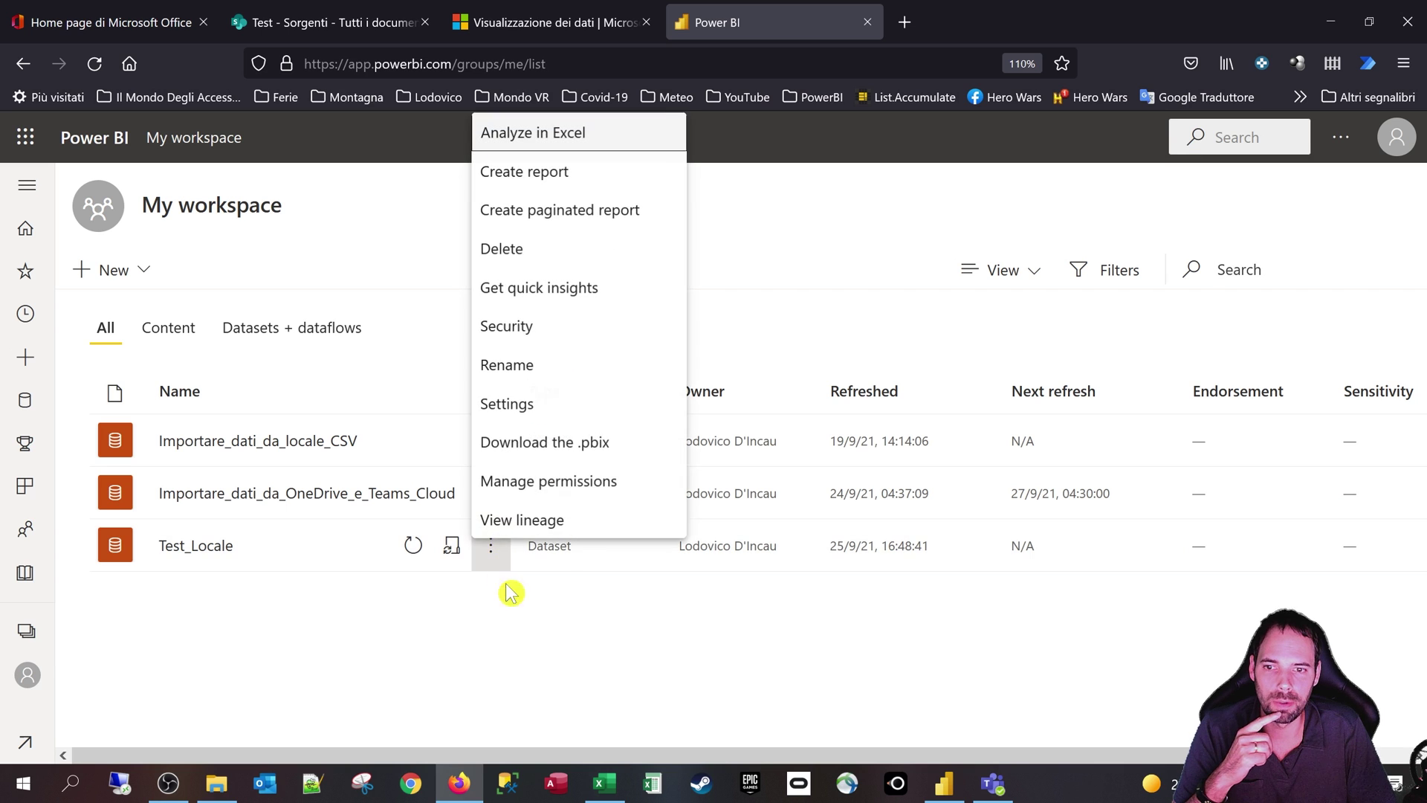
pyautogui.click(519, 404)
pyautogui.scroll(-2, 514, 491)
pyautogui.click(514, 490)
pyautogui.scroll(-2, 518, 382)
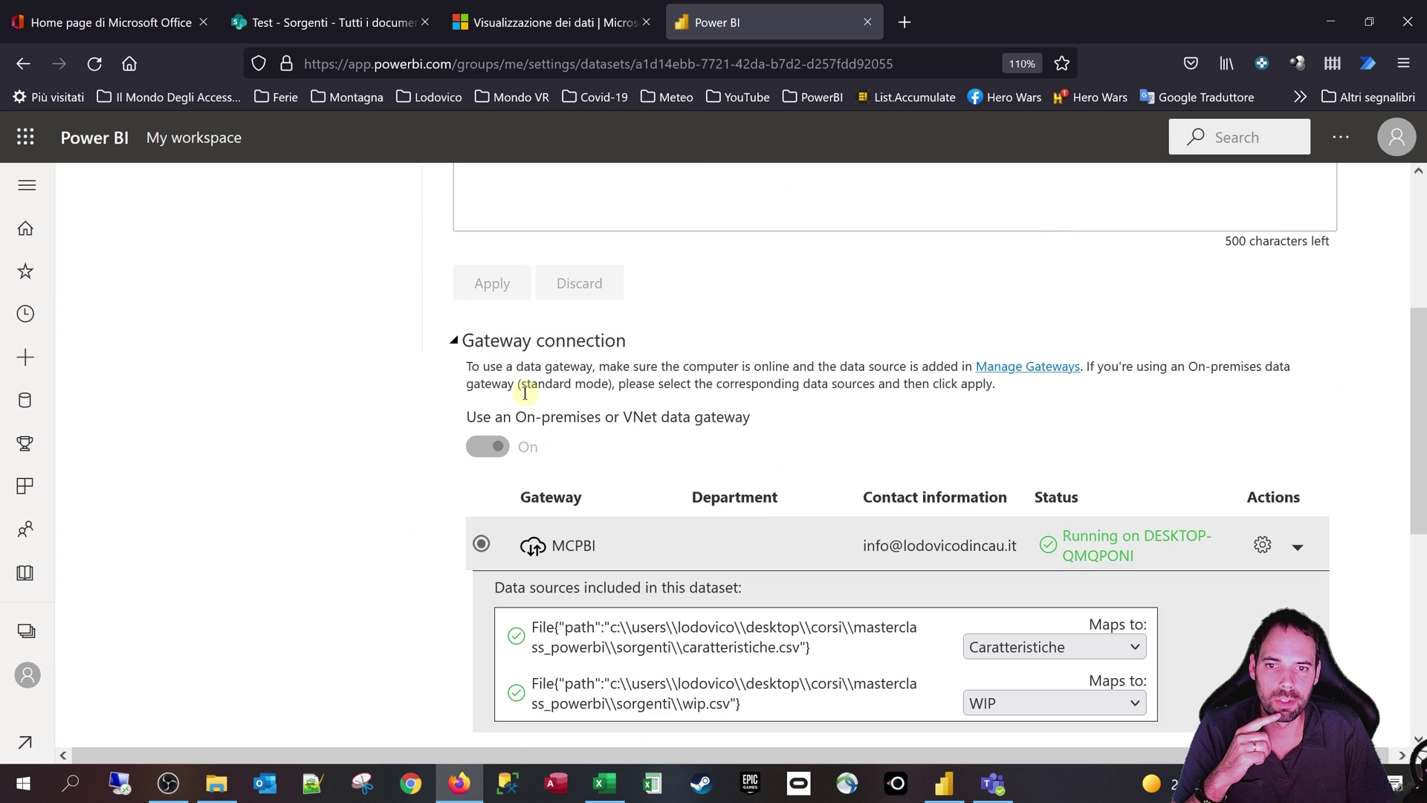
pyautogui.scroll(-2, 765, 513)
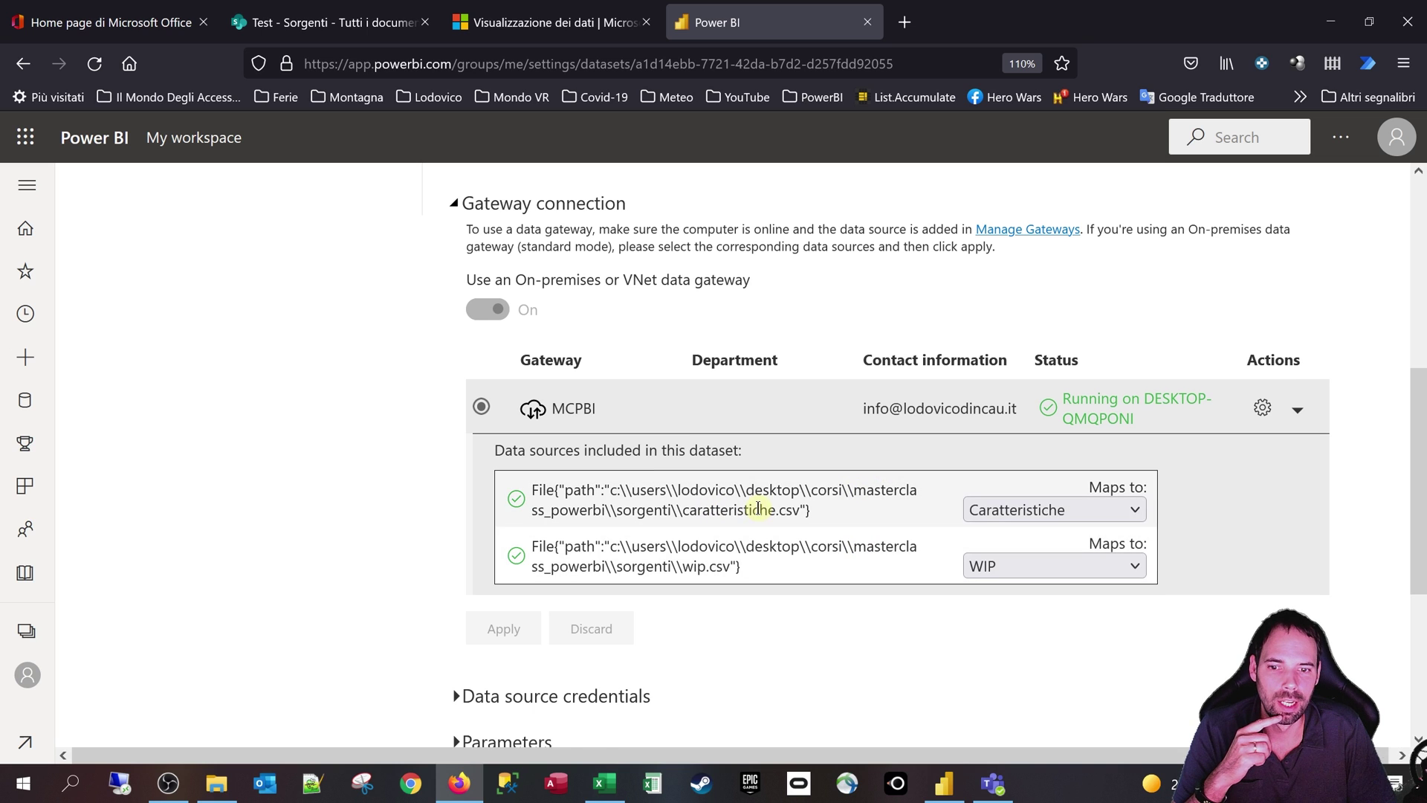
pyautogui.scroll(-3, 761, 520)
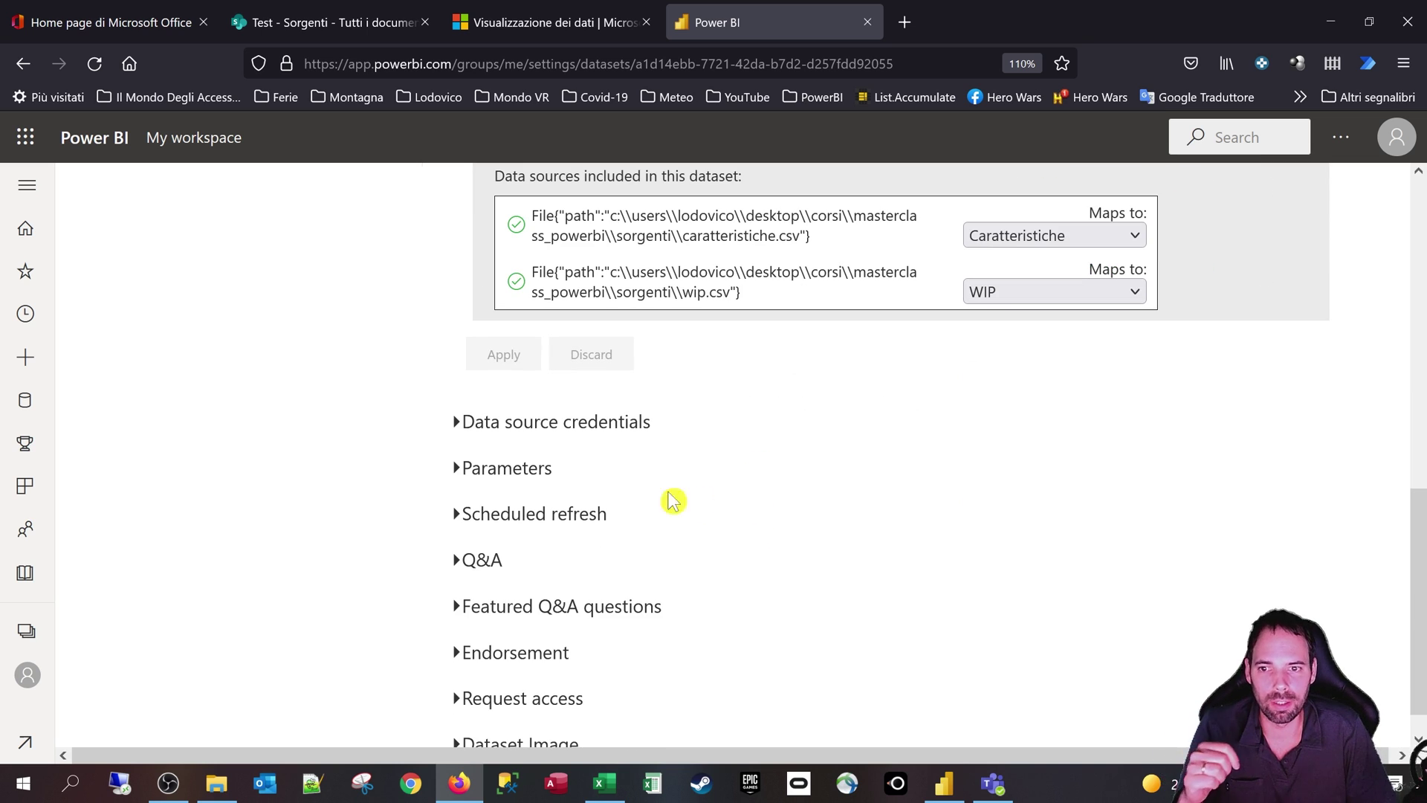
# - Expand and examine the data source credentials of the Test_Locale dataset
pyautogui.click(505, 428)
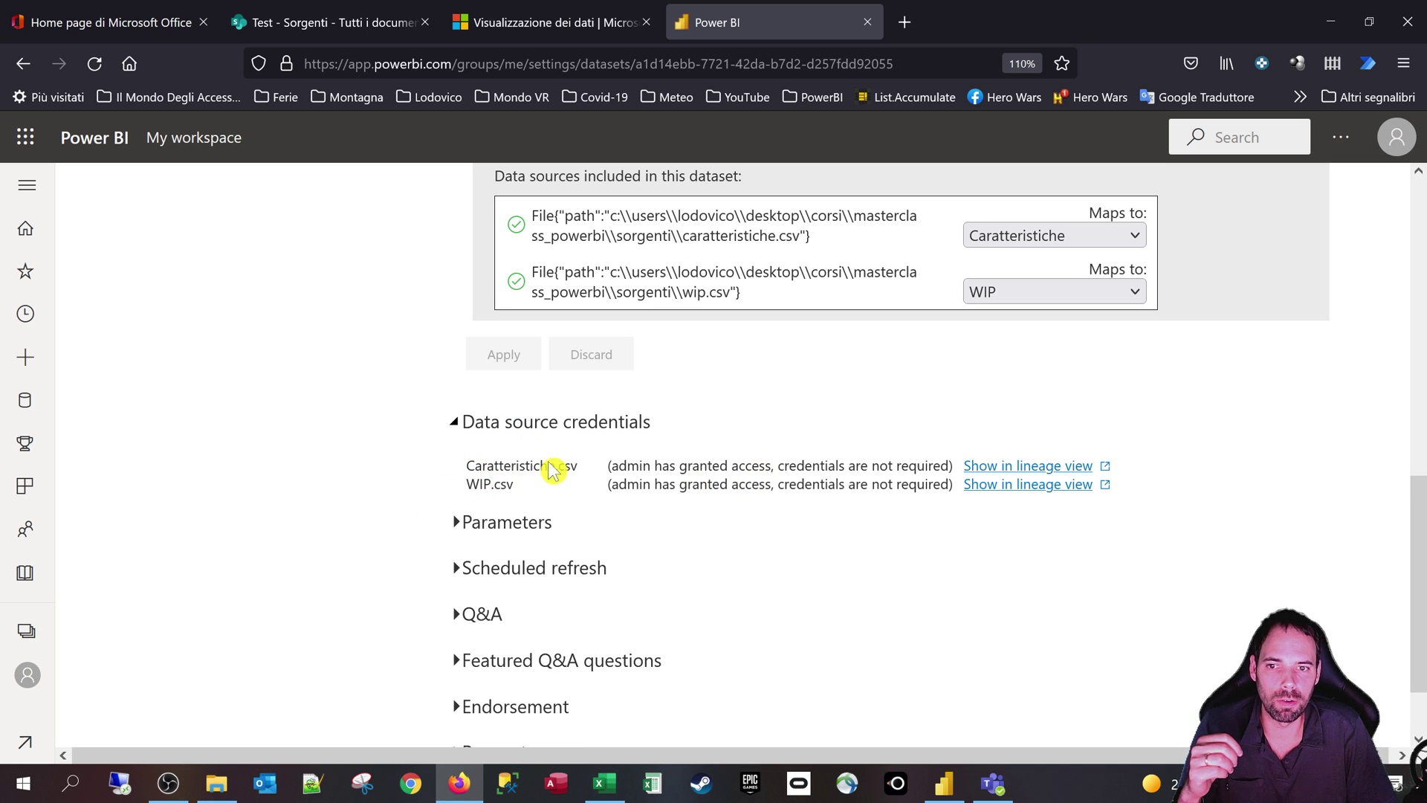
pyautogui.moveTo(552, 471)
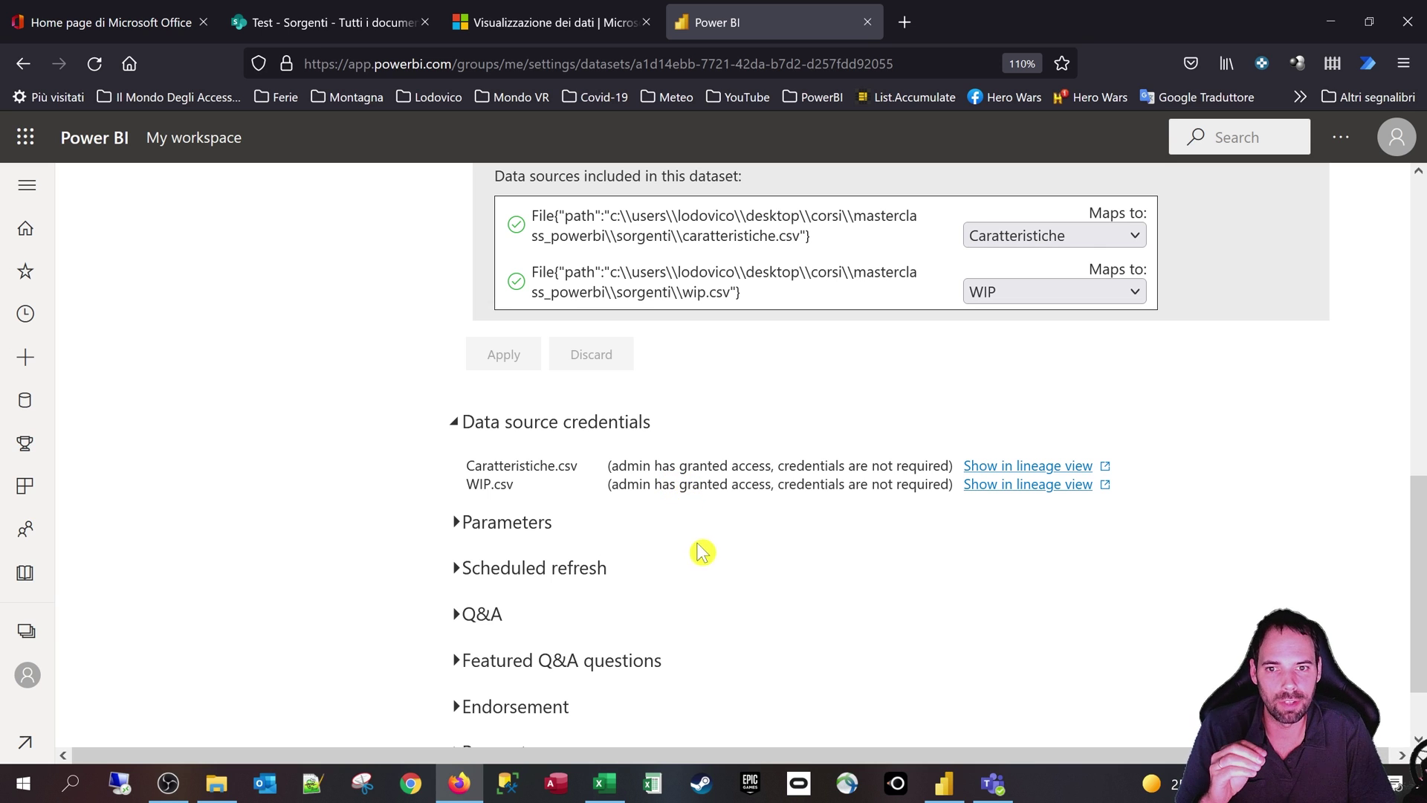
pyautogui.scroll(7, 671, 488)
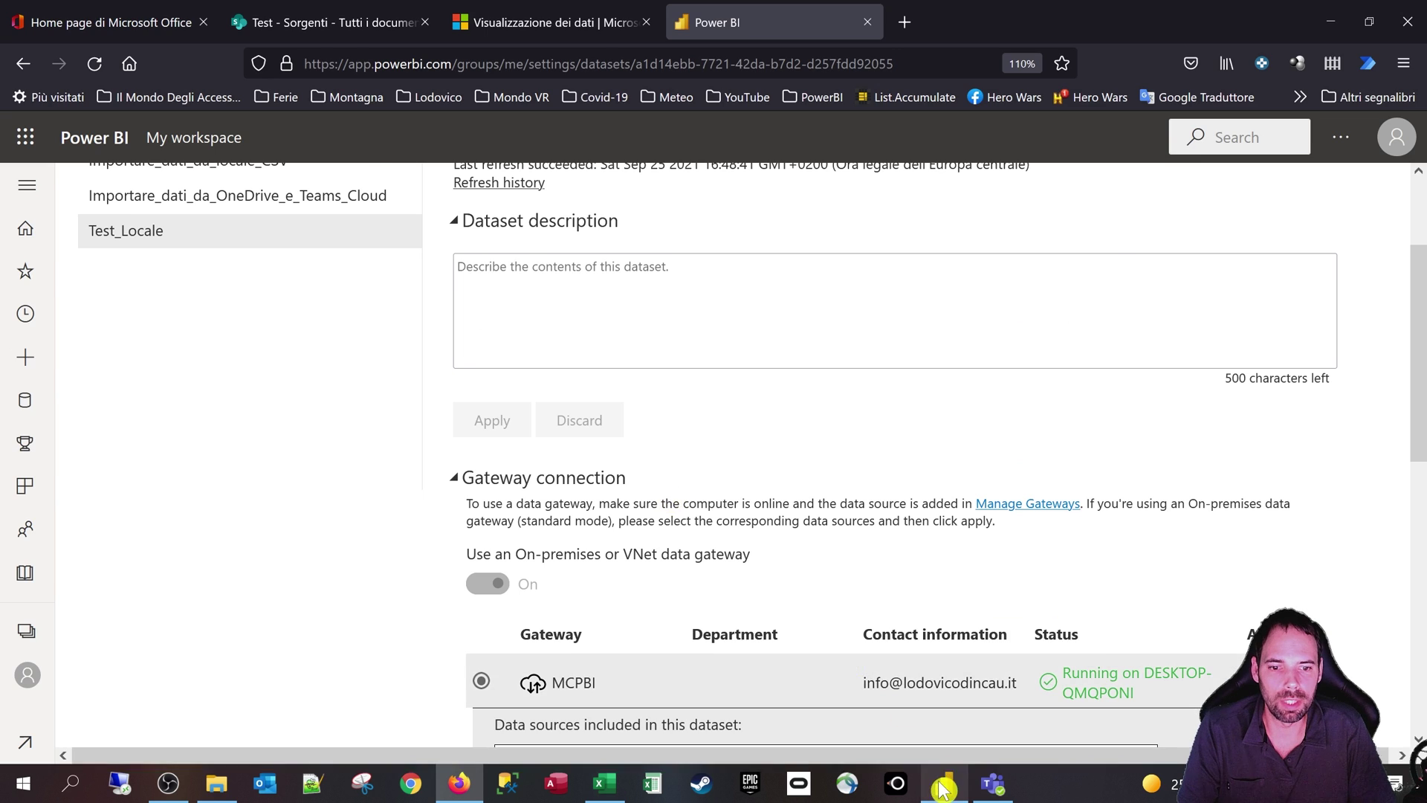
# - Switch to Power BI Desktop and look over the common data sources offered for import
pyautogui.hotkey('alt', 'Tab')
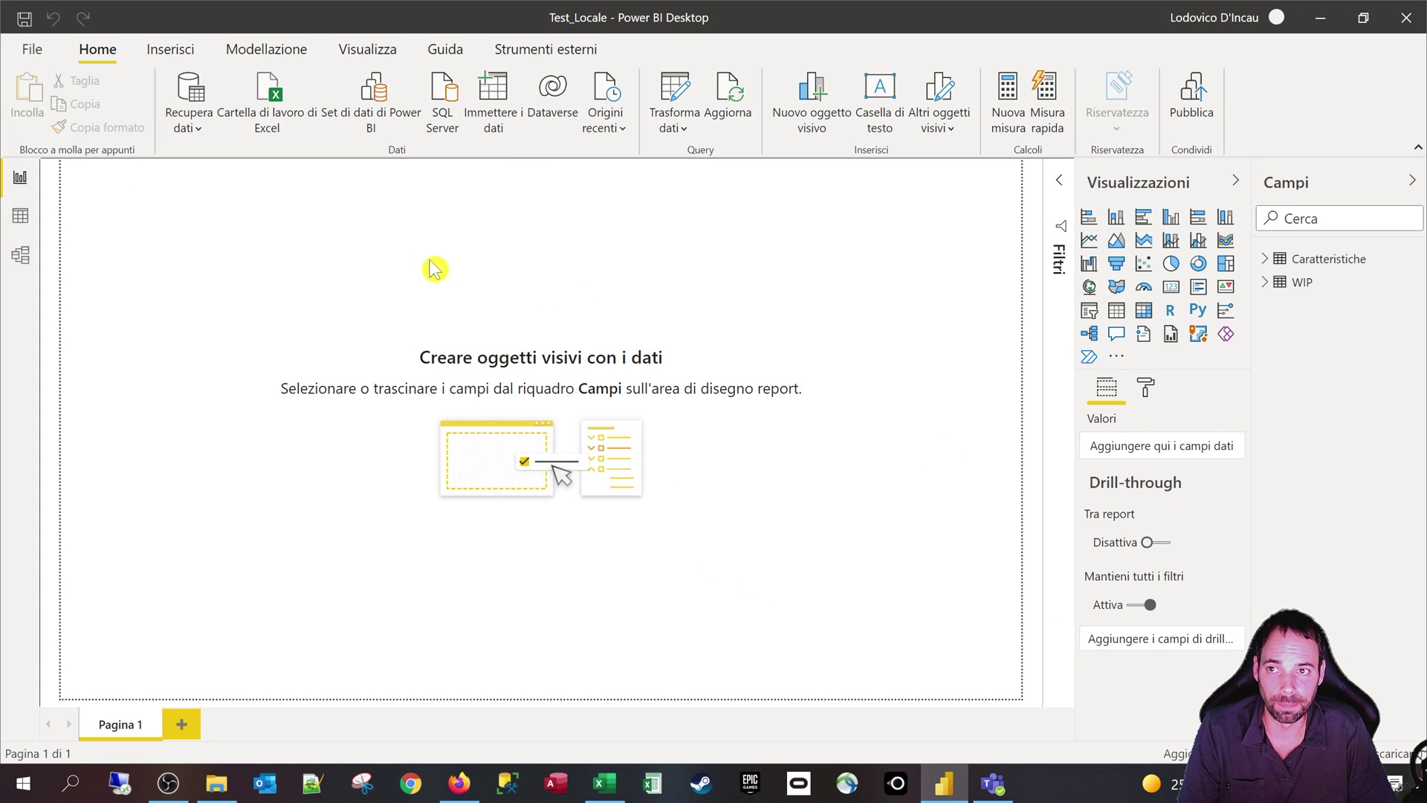
pyautogui.click(190, 125)
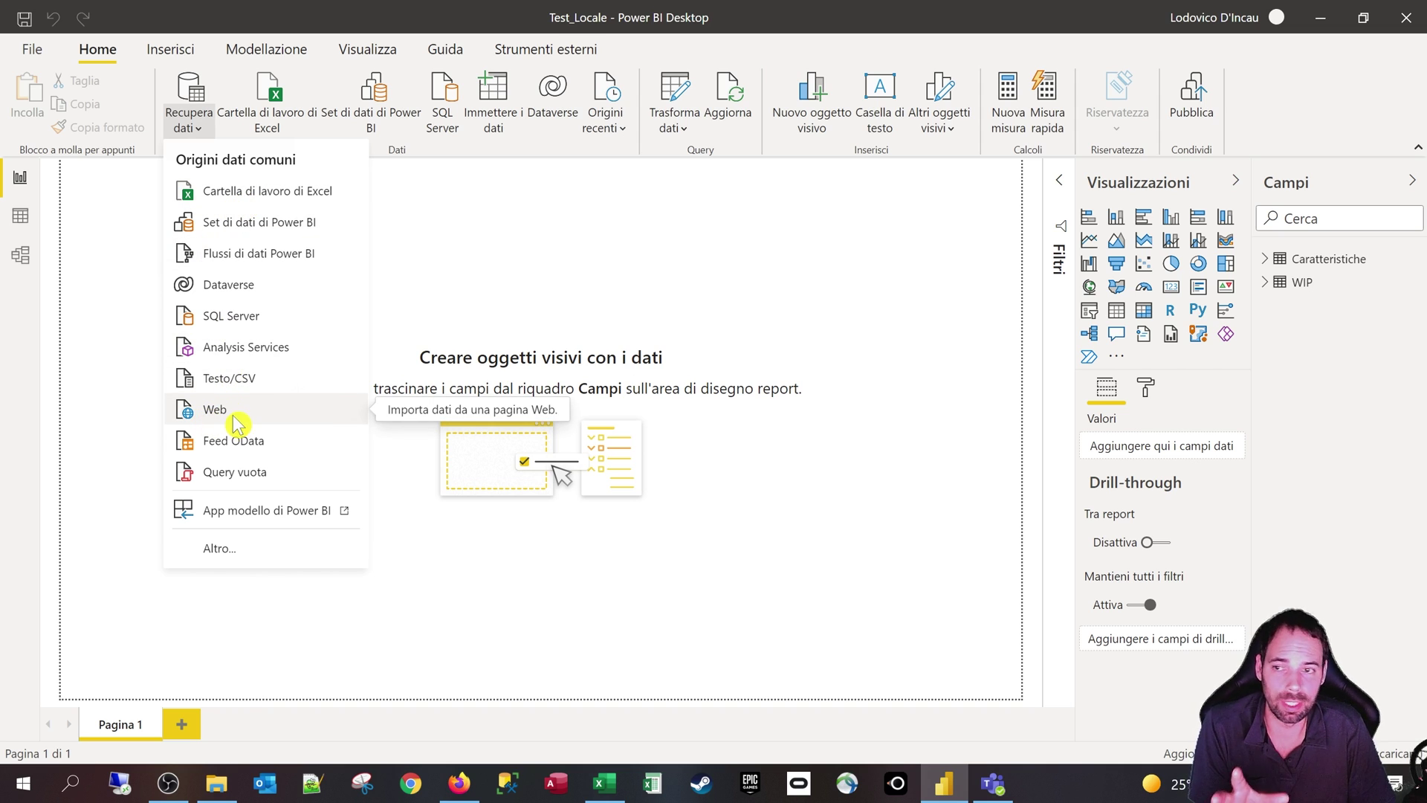
pyautogui.click(483, 298)
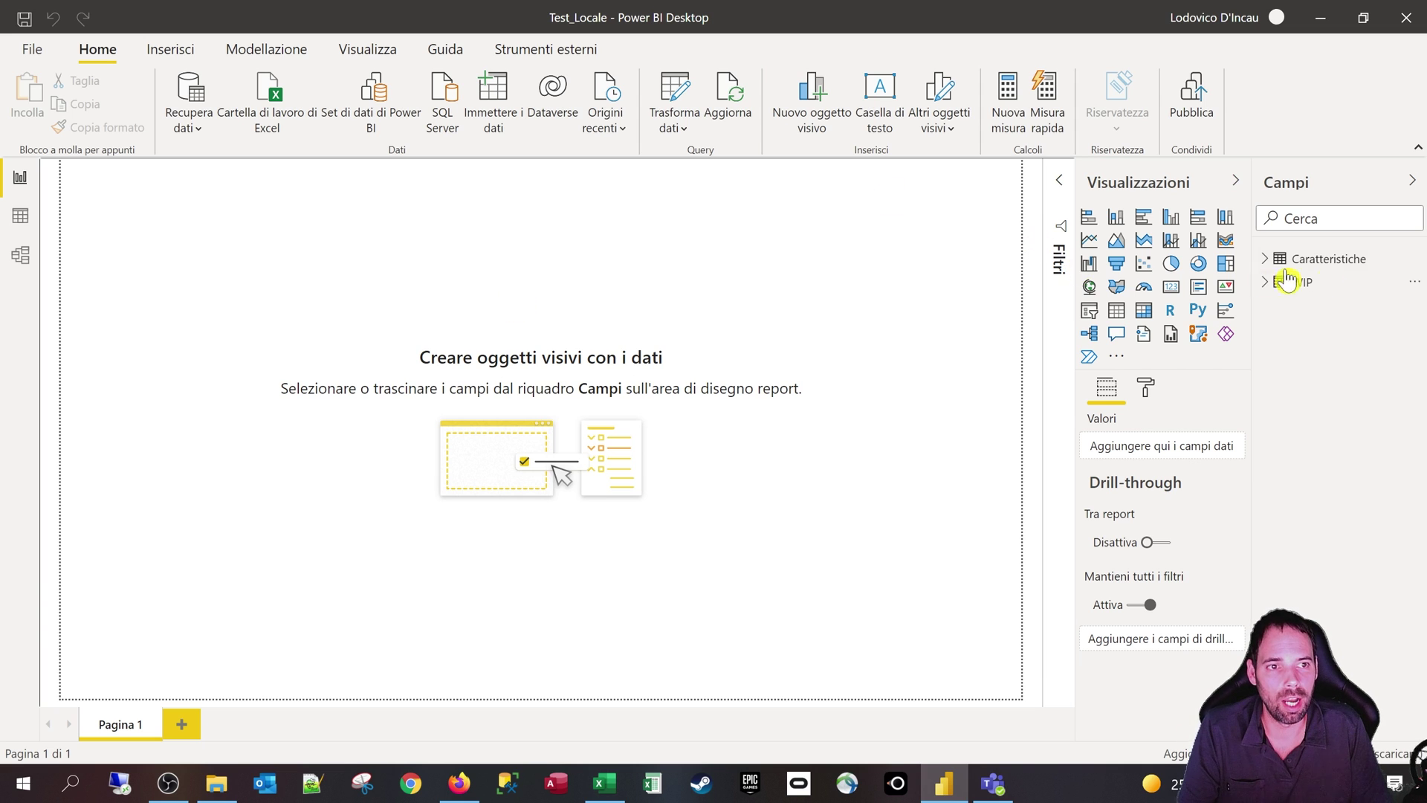
# - Delete the Caratteristiche and WIP tables from the Test_Locale model
pyautogui.click(1332, 266)
pyautogui.click(1414, 260)
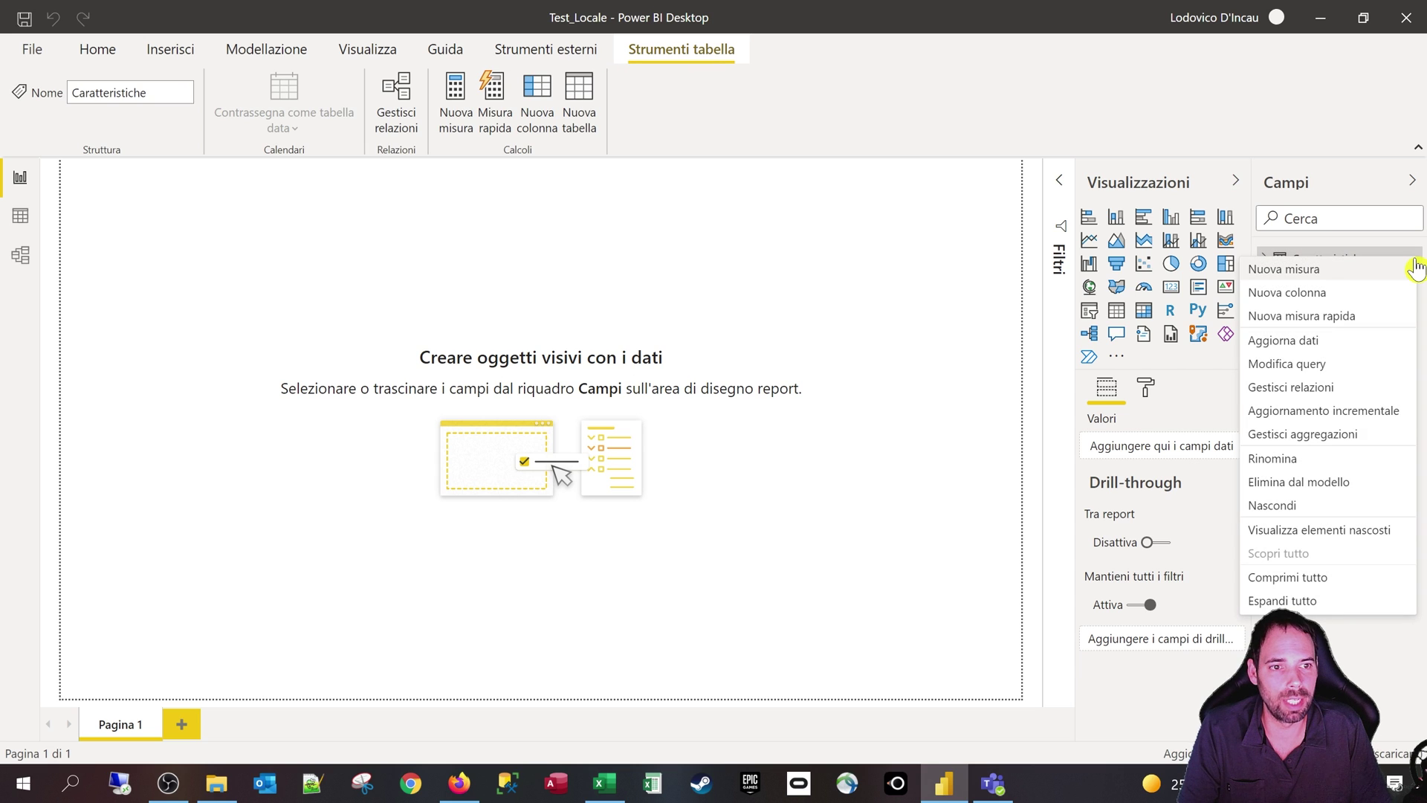
pyautogui.click(1299, 483)
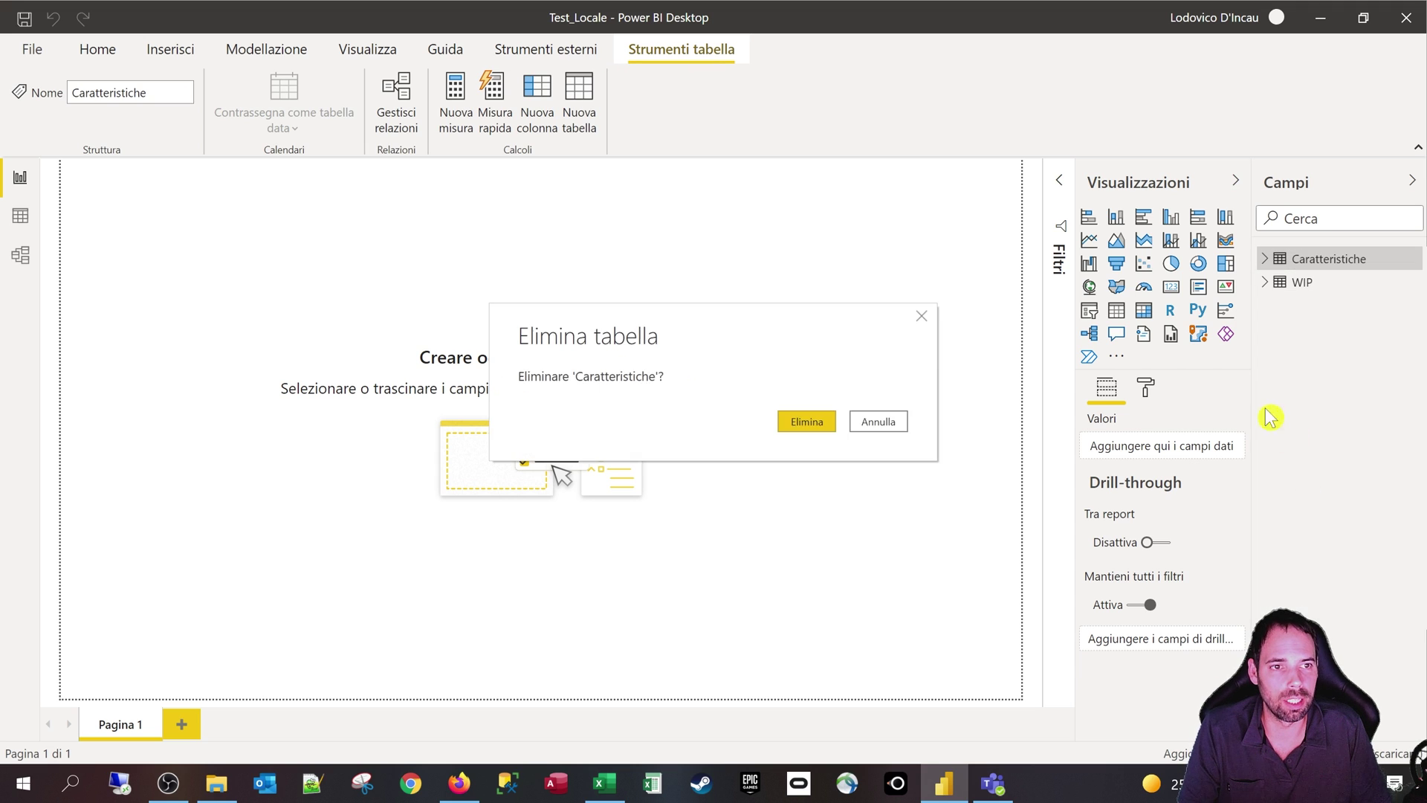
pyautogui.click(807, 426)
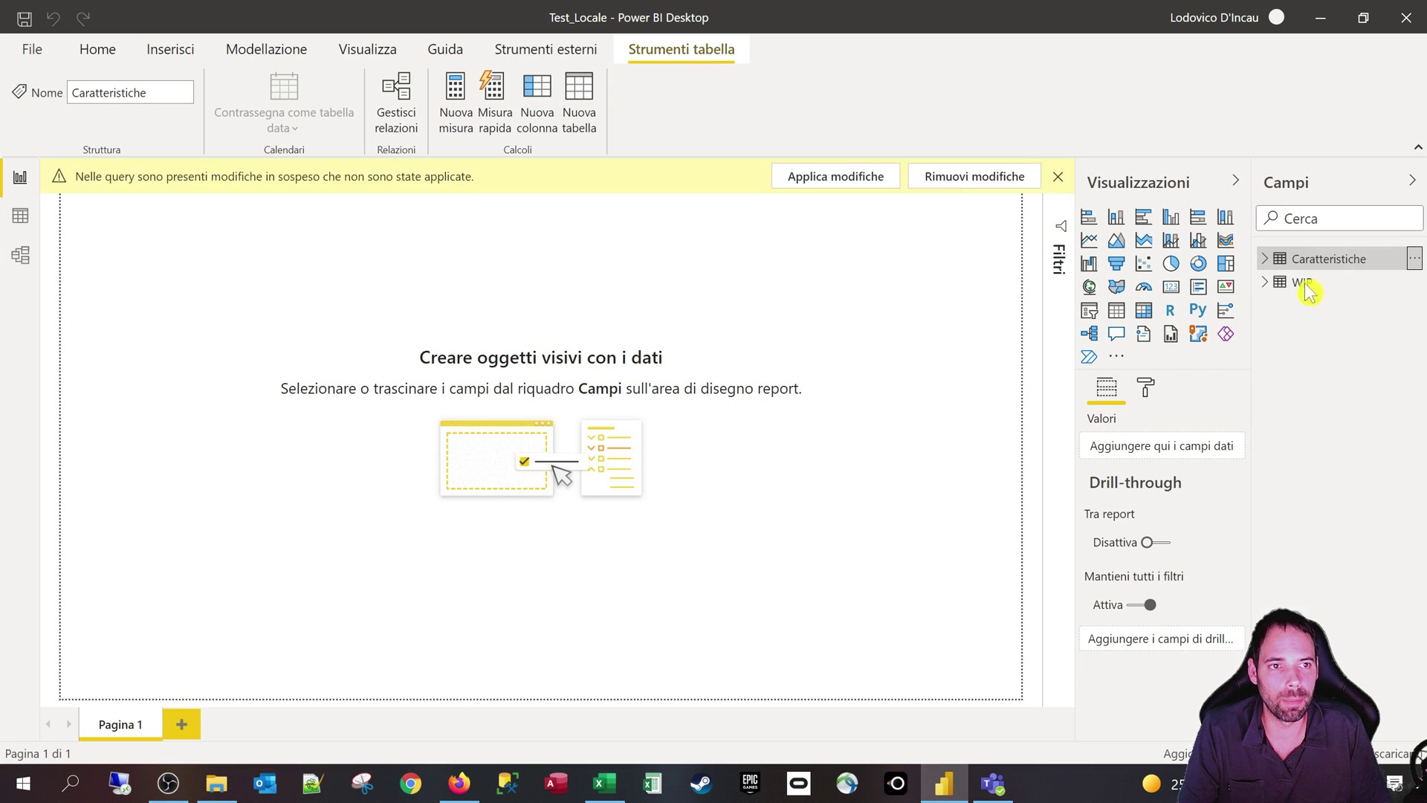
pyautogui.click(1414, 260)
pyautogui.click(1267, 484)
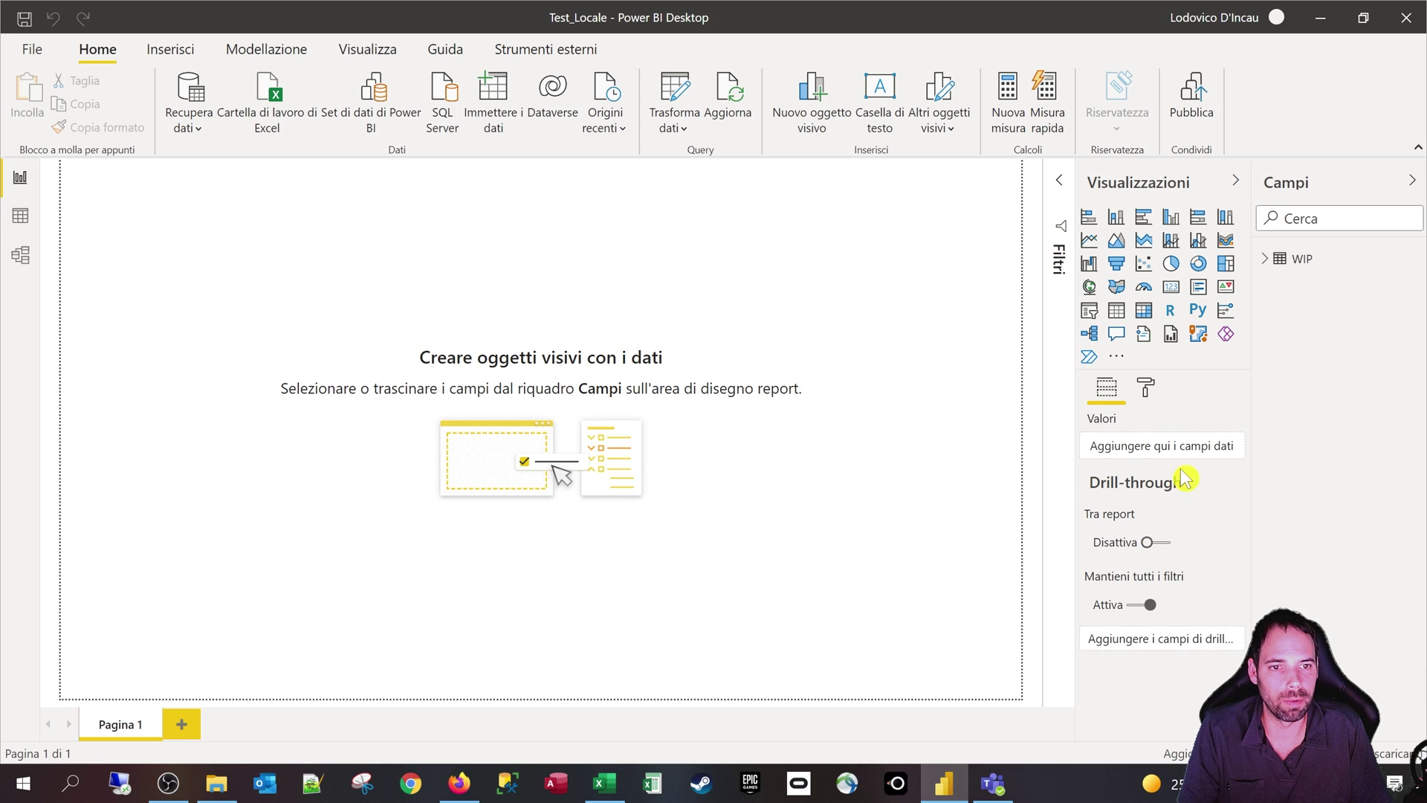
pyautogui.click(781, 428)
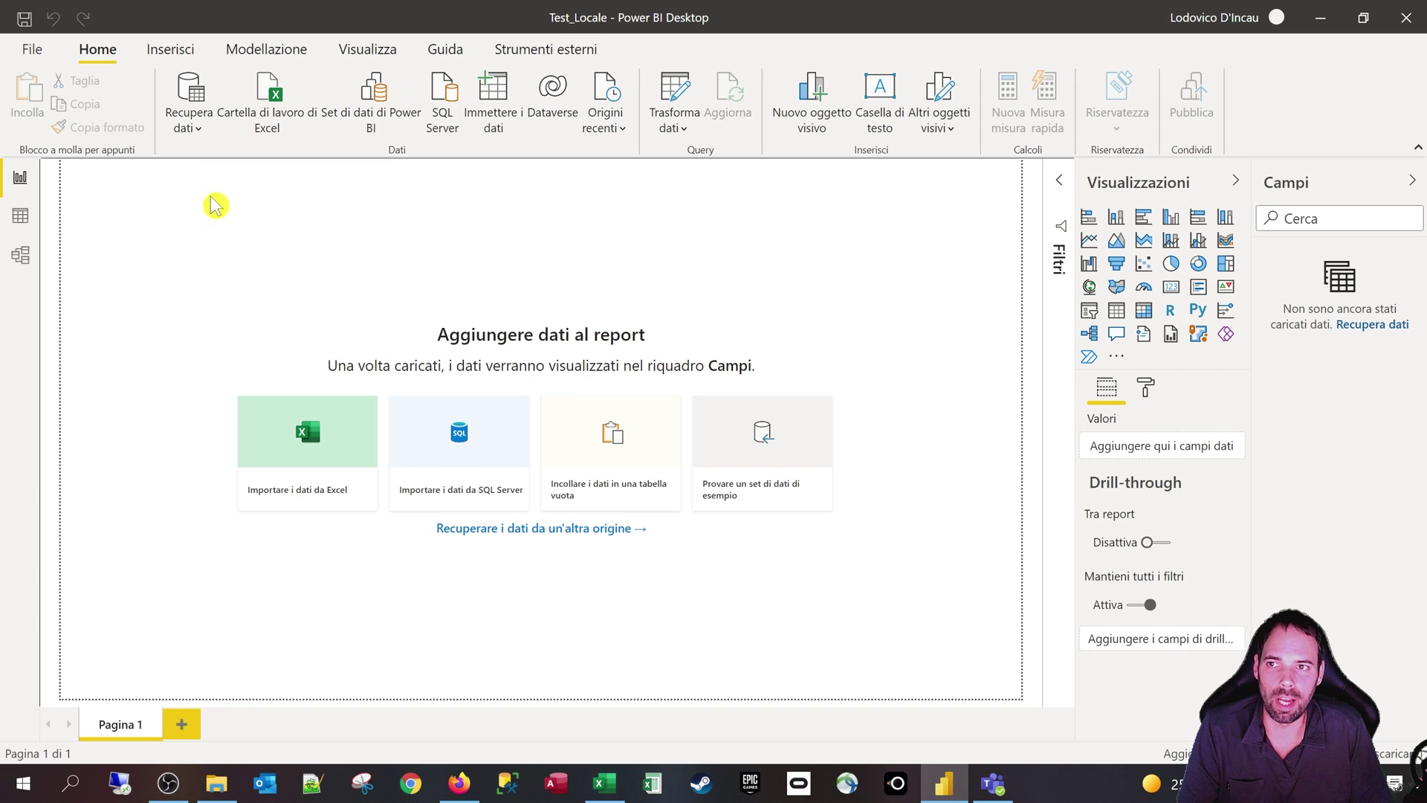
# - Start a new data import with the Cartella connector, dismissing the folder browser without choosing a folder
pyautogui.click(191, 129)
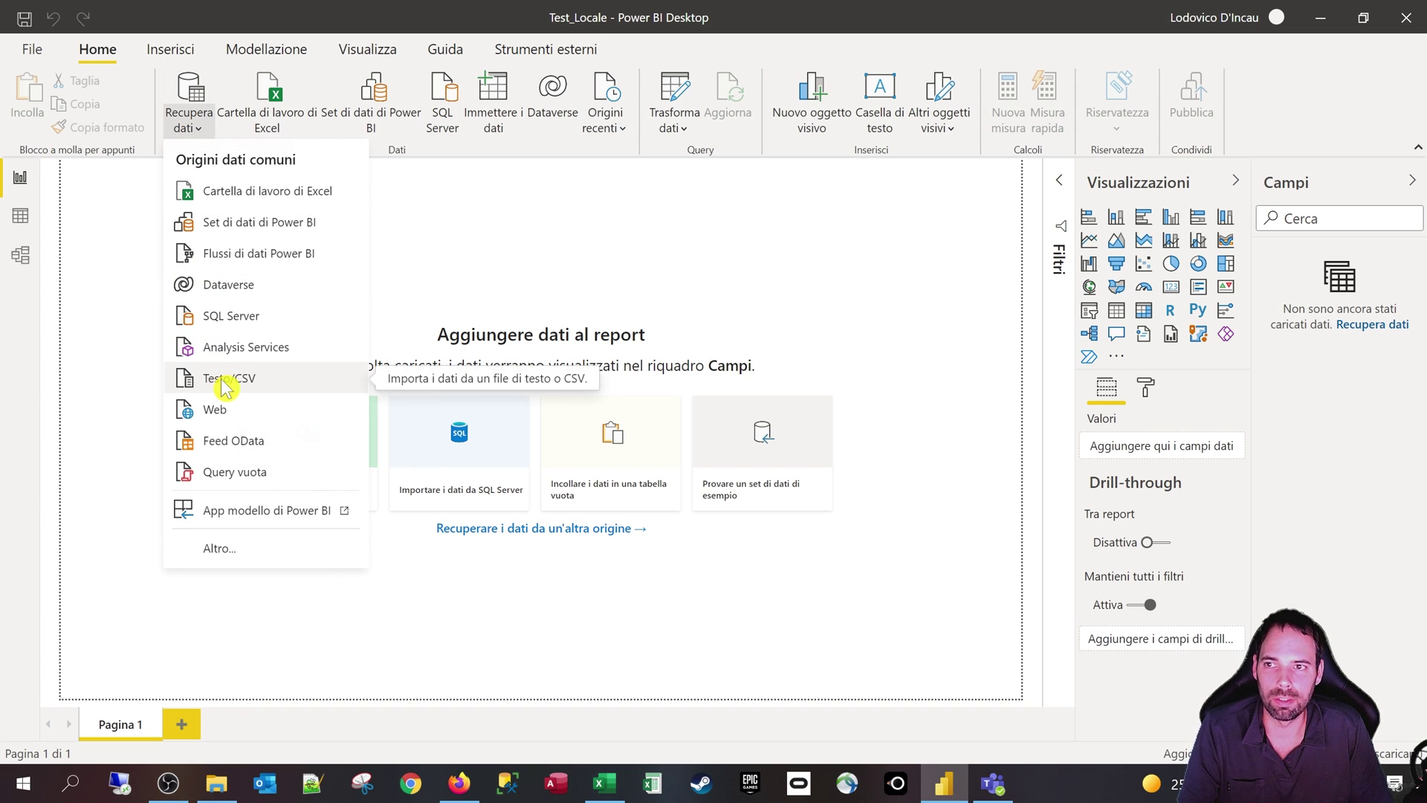
pyautogui.click(231, 564)
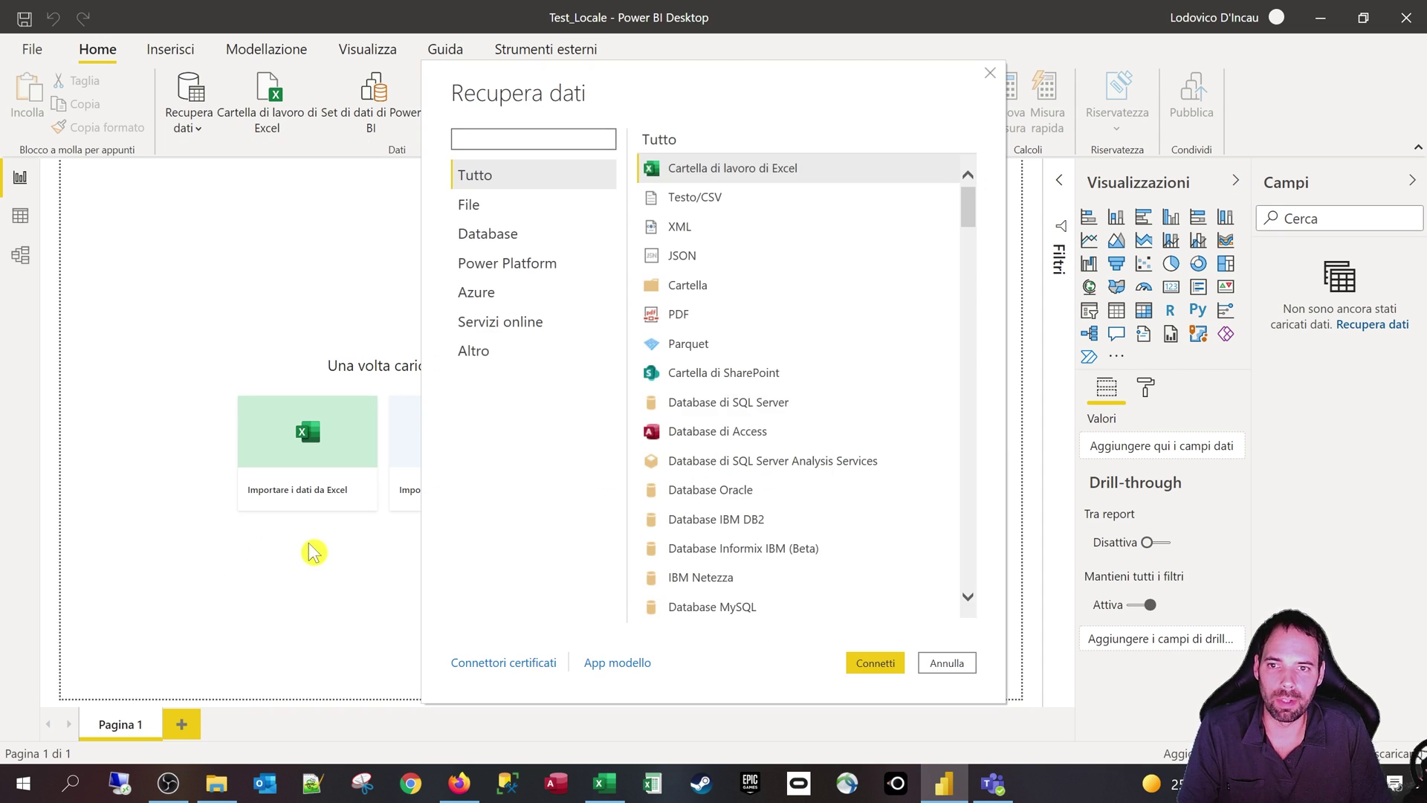
pyautogui.click(697, 291)
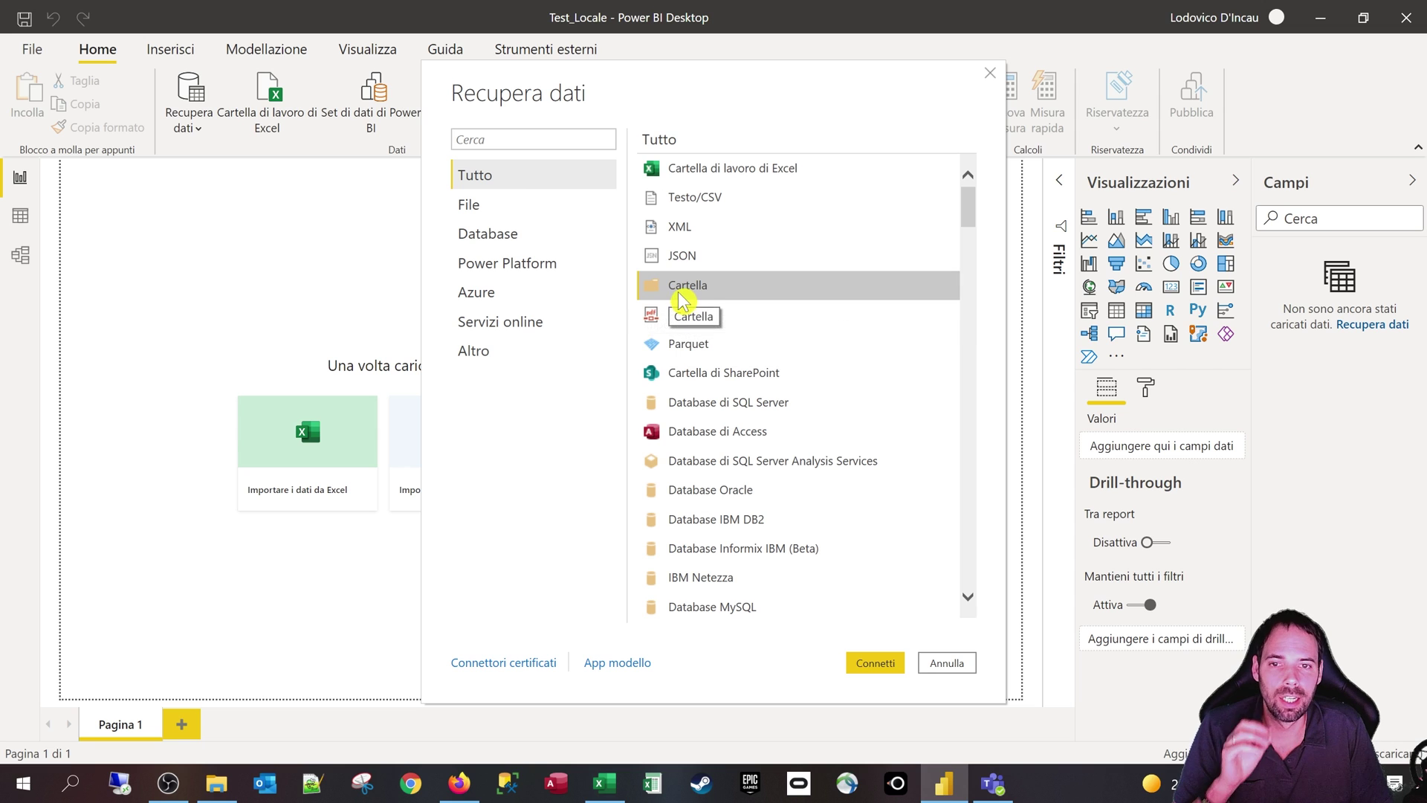
pyautogui.click(877, 665)
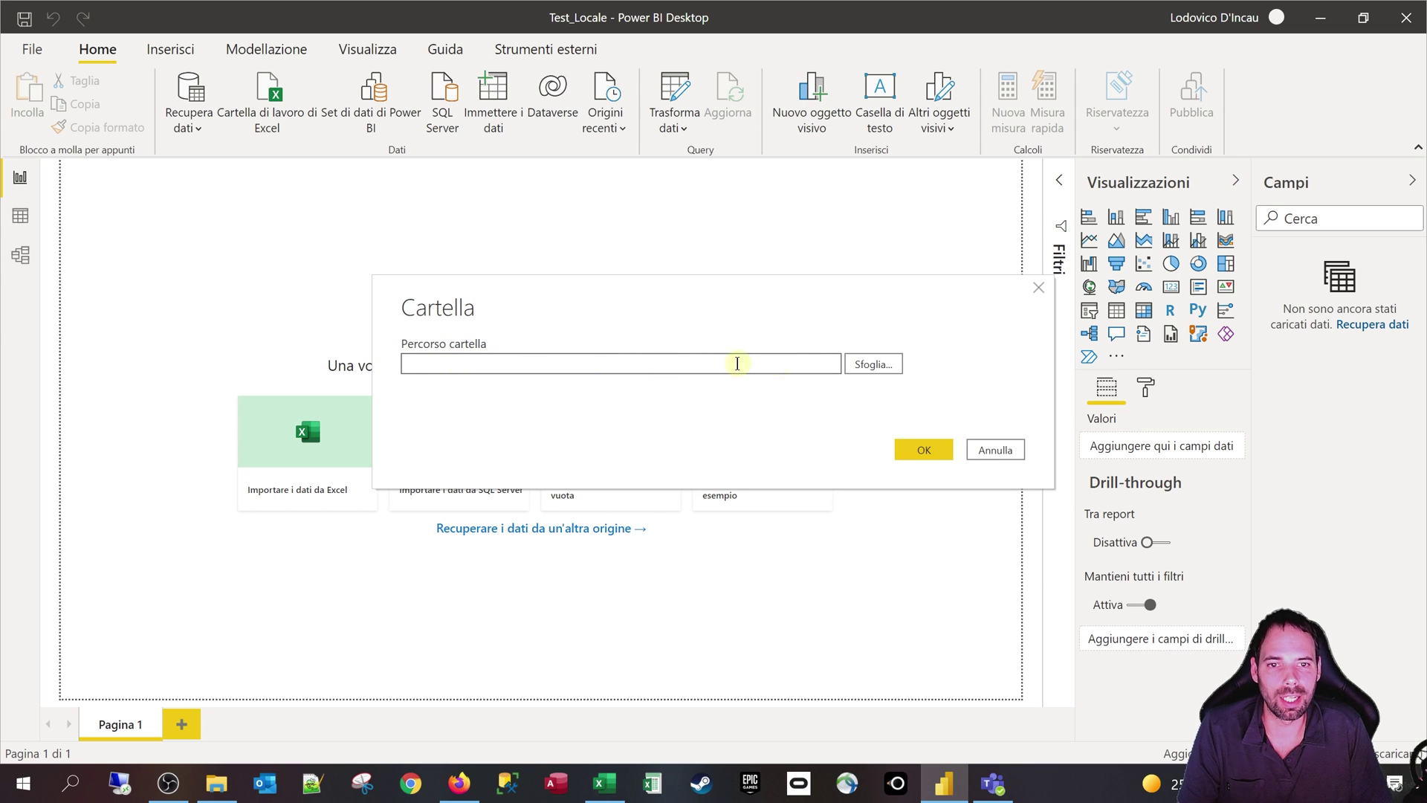
pyautogui.click(851, 365)
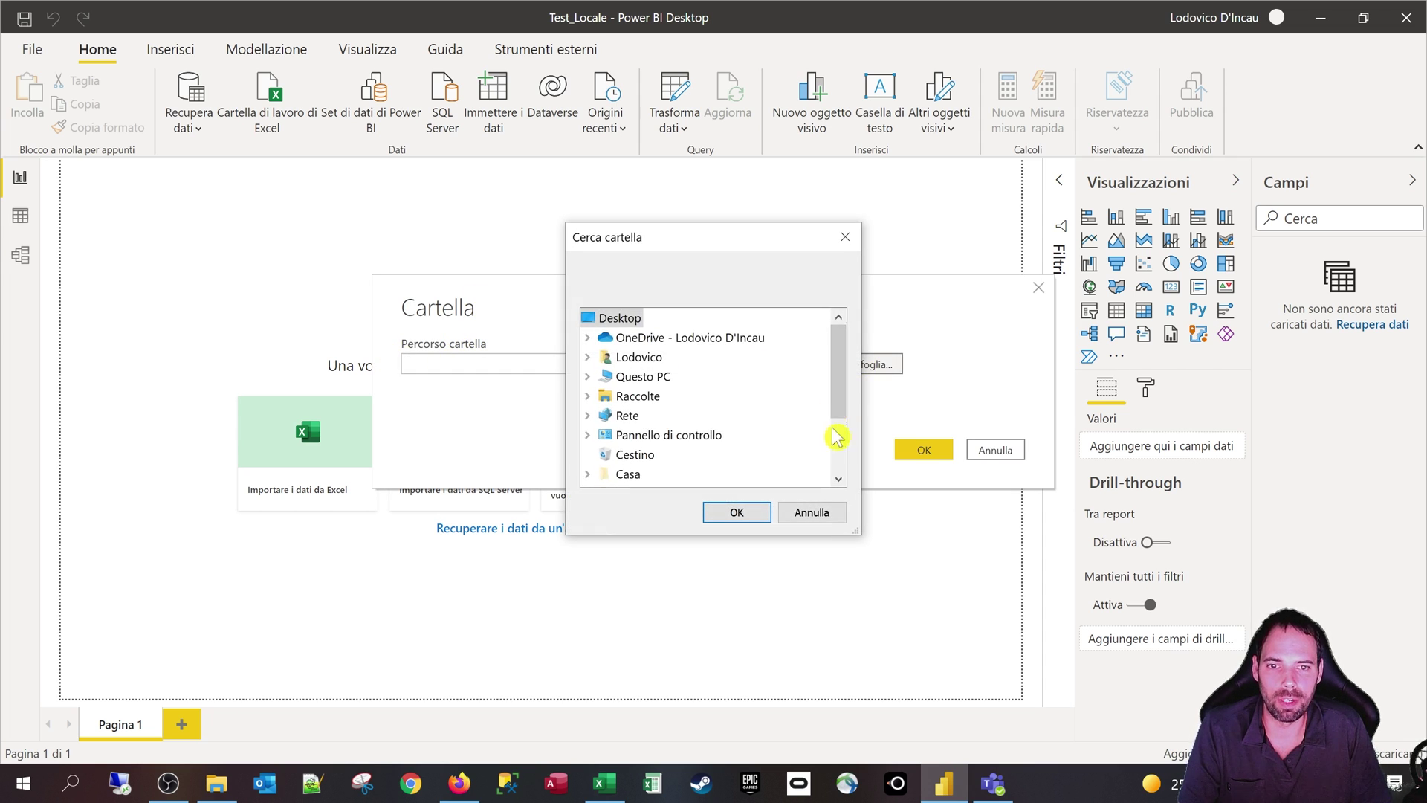
pyautogui.click(811, 512)
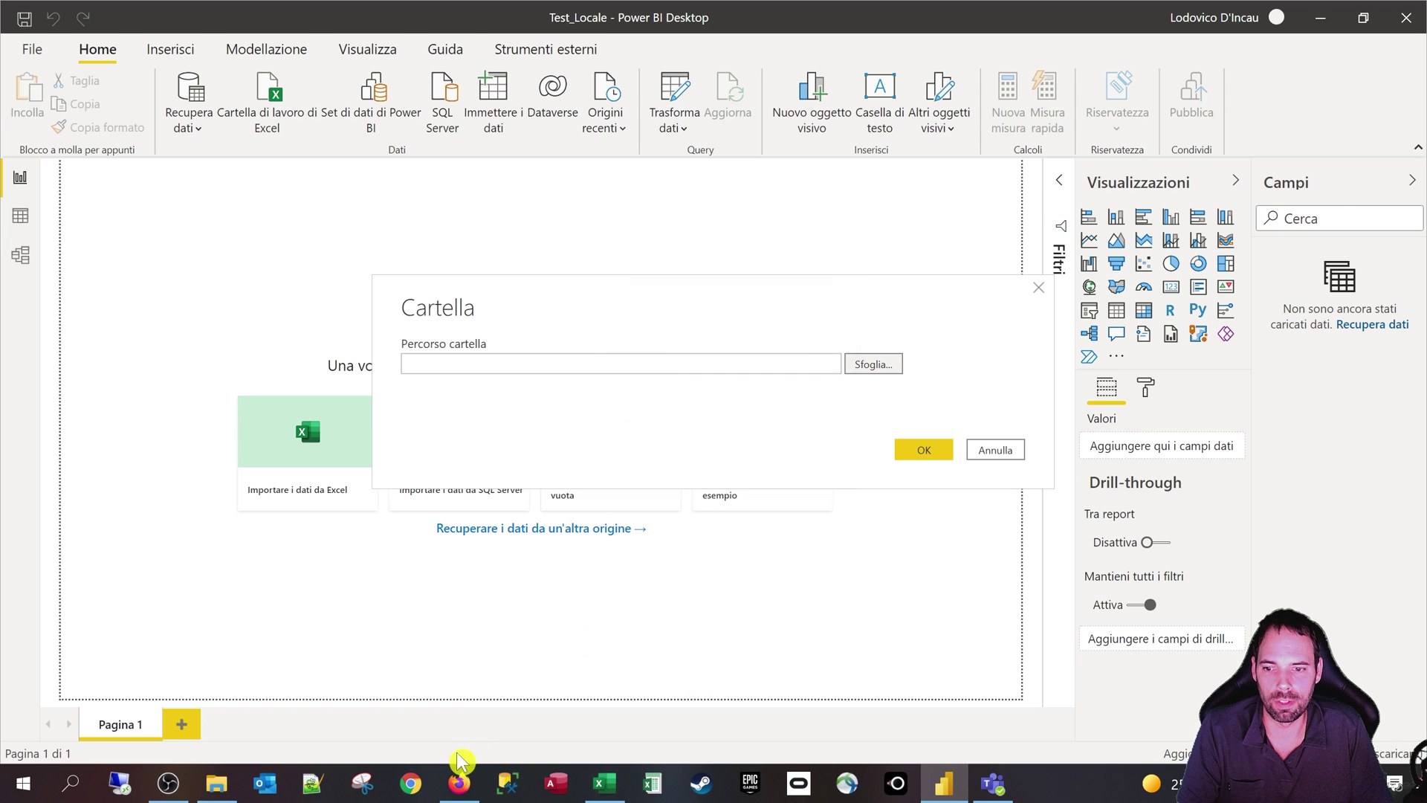
# - Copy the path of the Desktop\Corsi\MasterClass_PowerBI\Sorgenti folder from File Explorer and paste it as the connector's folder path
pyautogui.click(216, 783)
pyautogui.click(927, 299)
pyautogui.hotkey('ctrl', 'c')
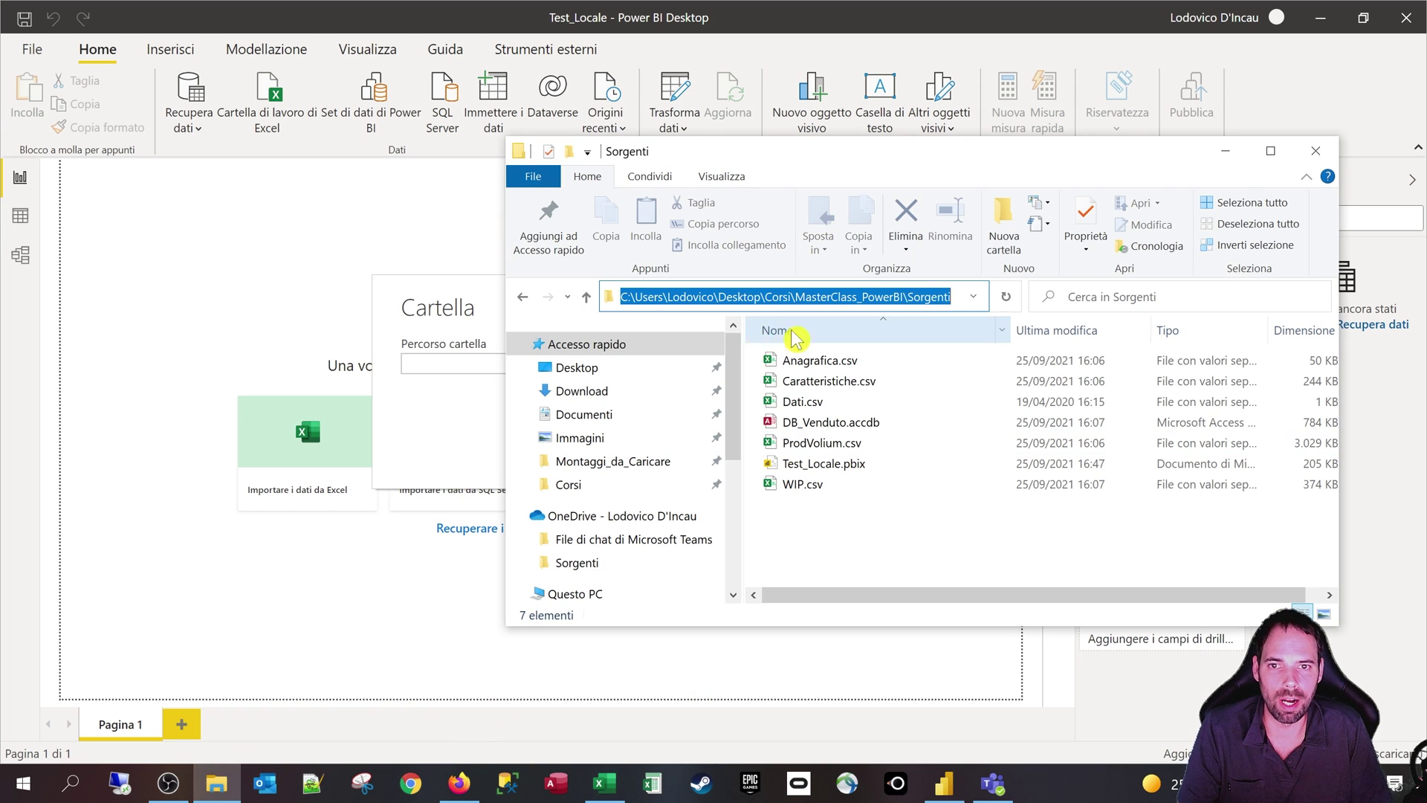
pyautogui.click(1225, 156)
pyautogui.click(535, 363)
pyautogui.hotkey('ctrl', 'v')
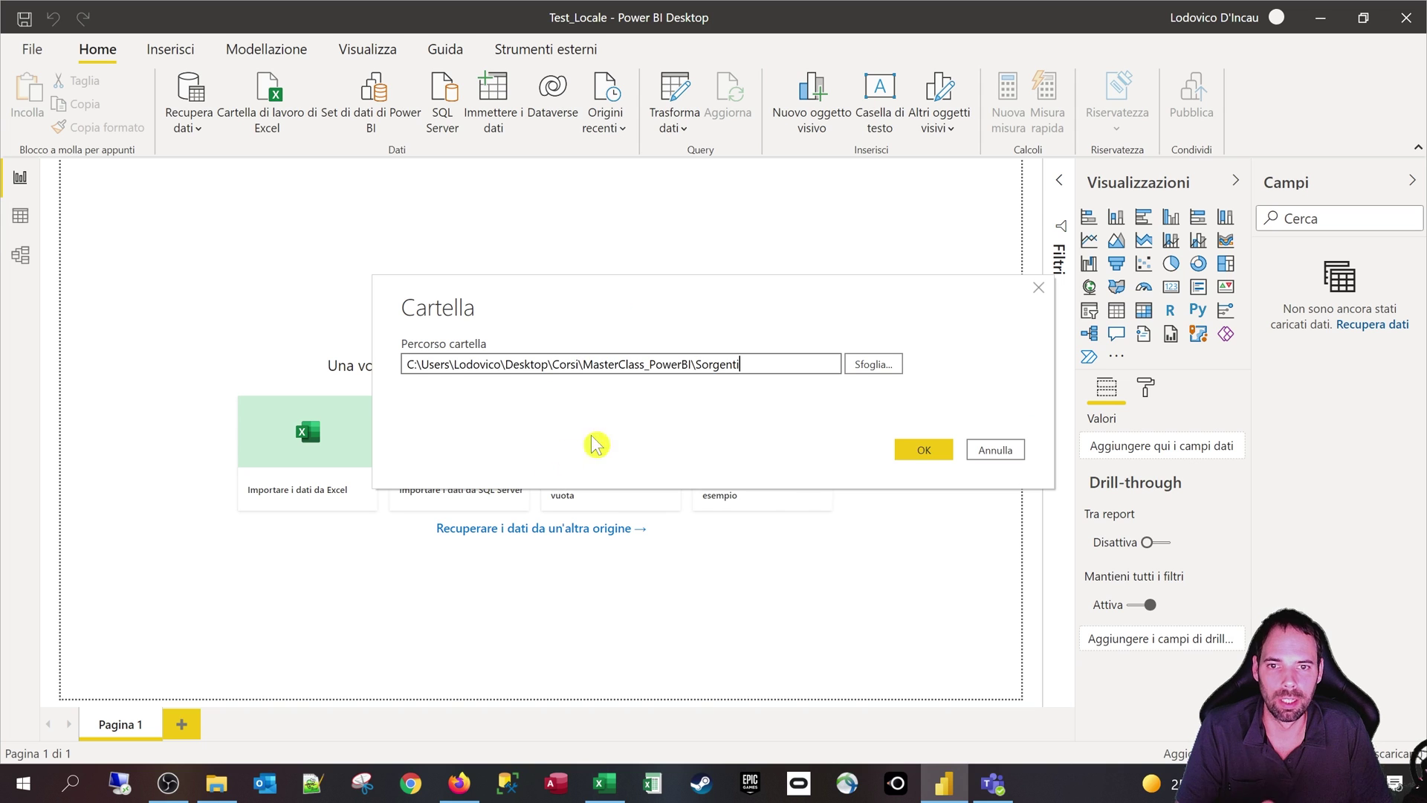
# - Confirm the Sorgenti folder path and open its file list for transformation in the Power Query editor
pyautogui.moveTo(767, 370); pyautogui.dragTo(405, 369)
pyautogui.click(920, 449)
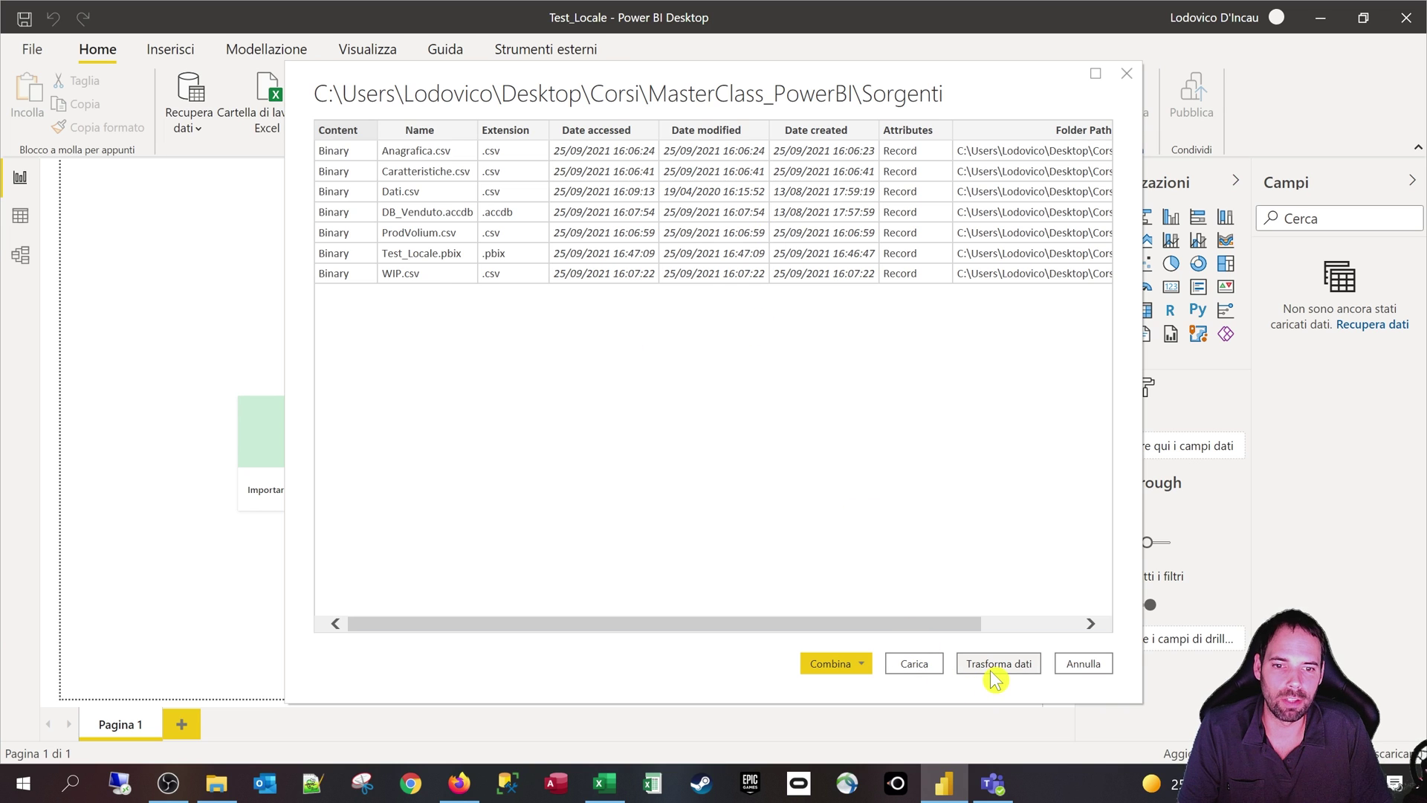
pyautogui.click(993, 668)
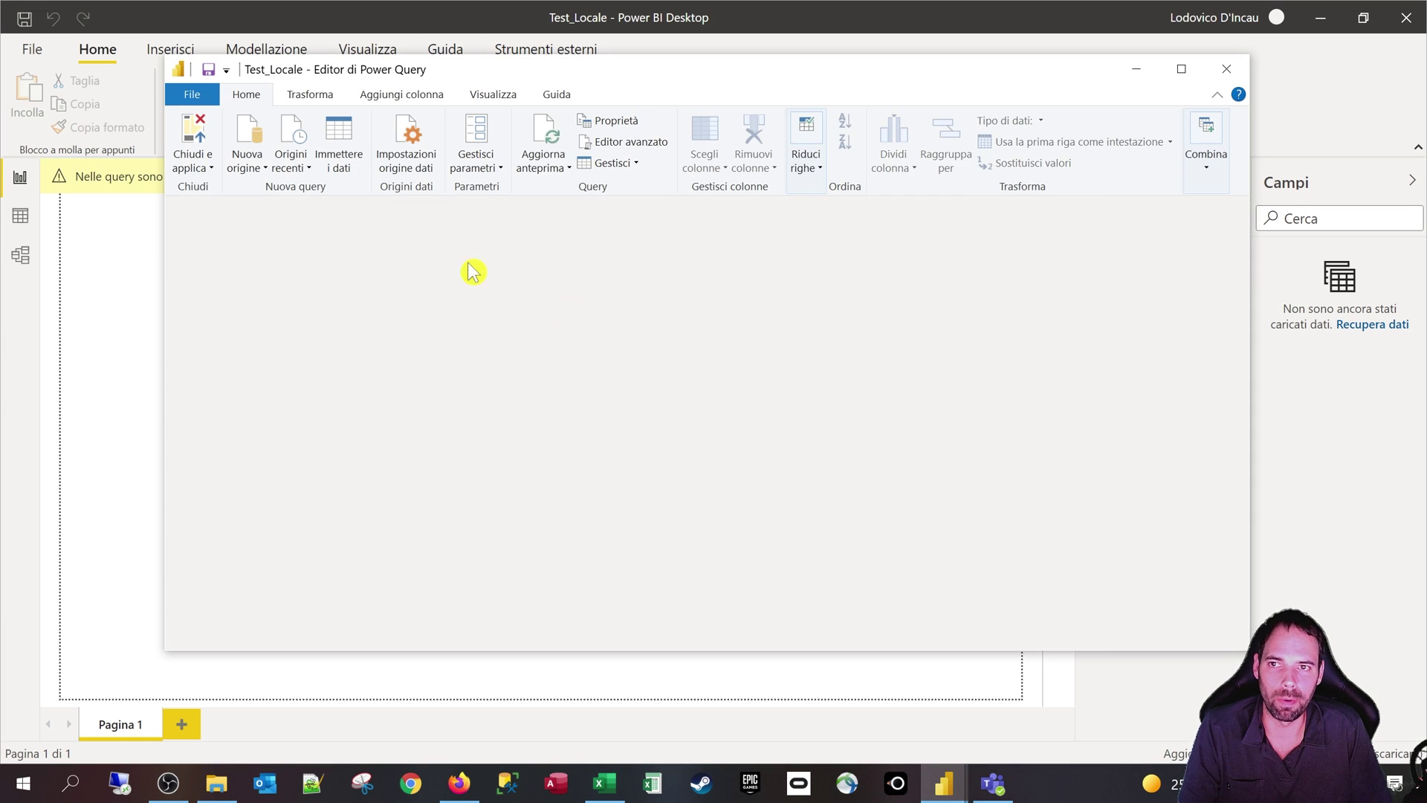
# - Maximize the Power Query editor and examine the Sorgenti folder path in the source formula and the WIP.csv and Caratteristiche.csv entries
pyautogui.moveTo(679, 81); pyautogui.dragTo(620, 97)
pyautogui.doubleClick(621, 96)
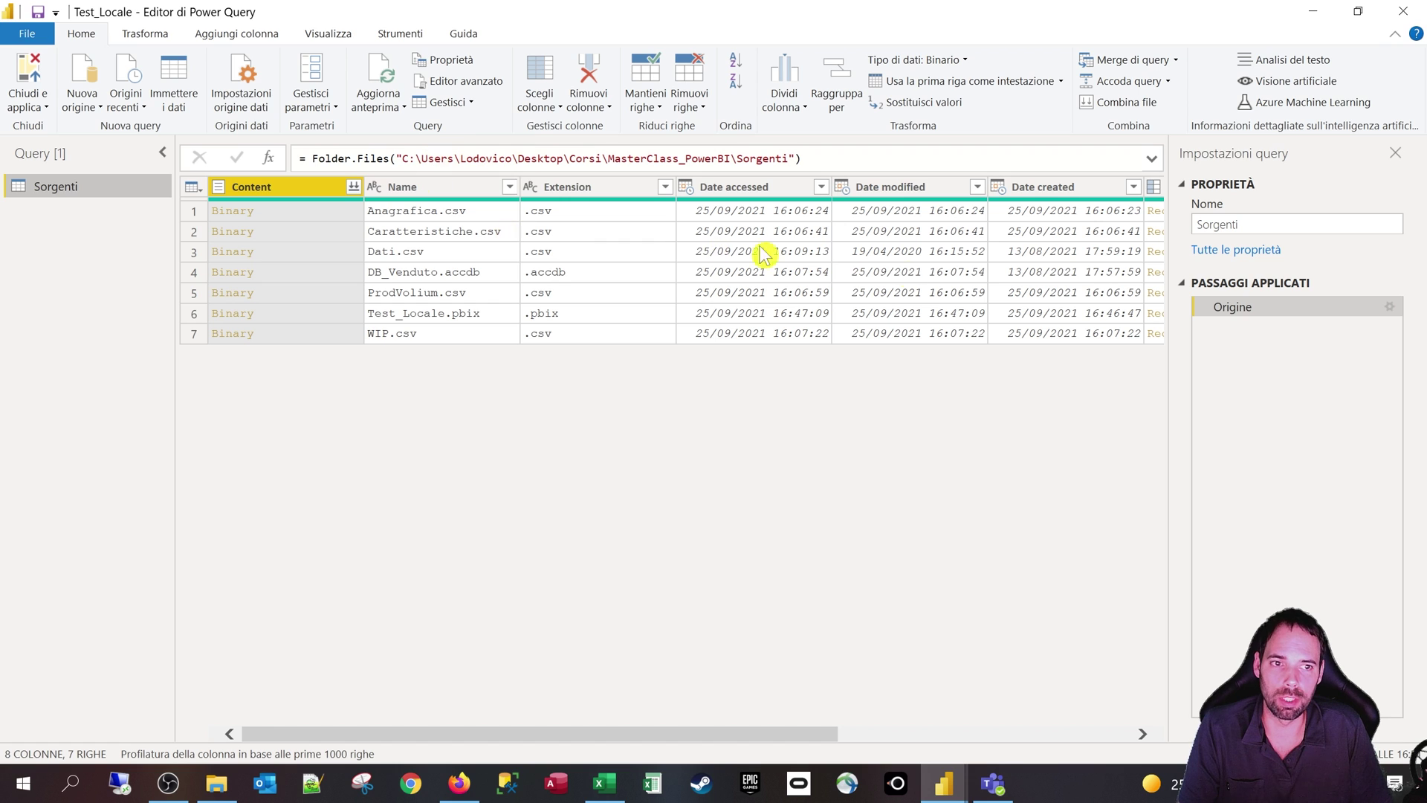
pyautogui.click(1234, 309)
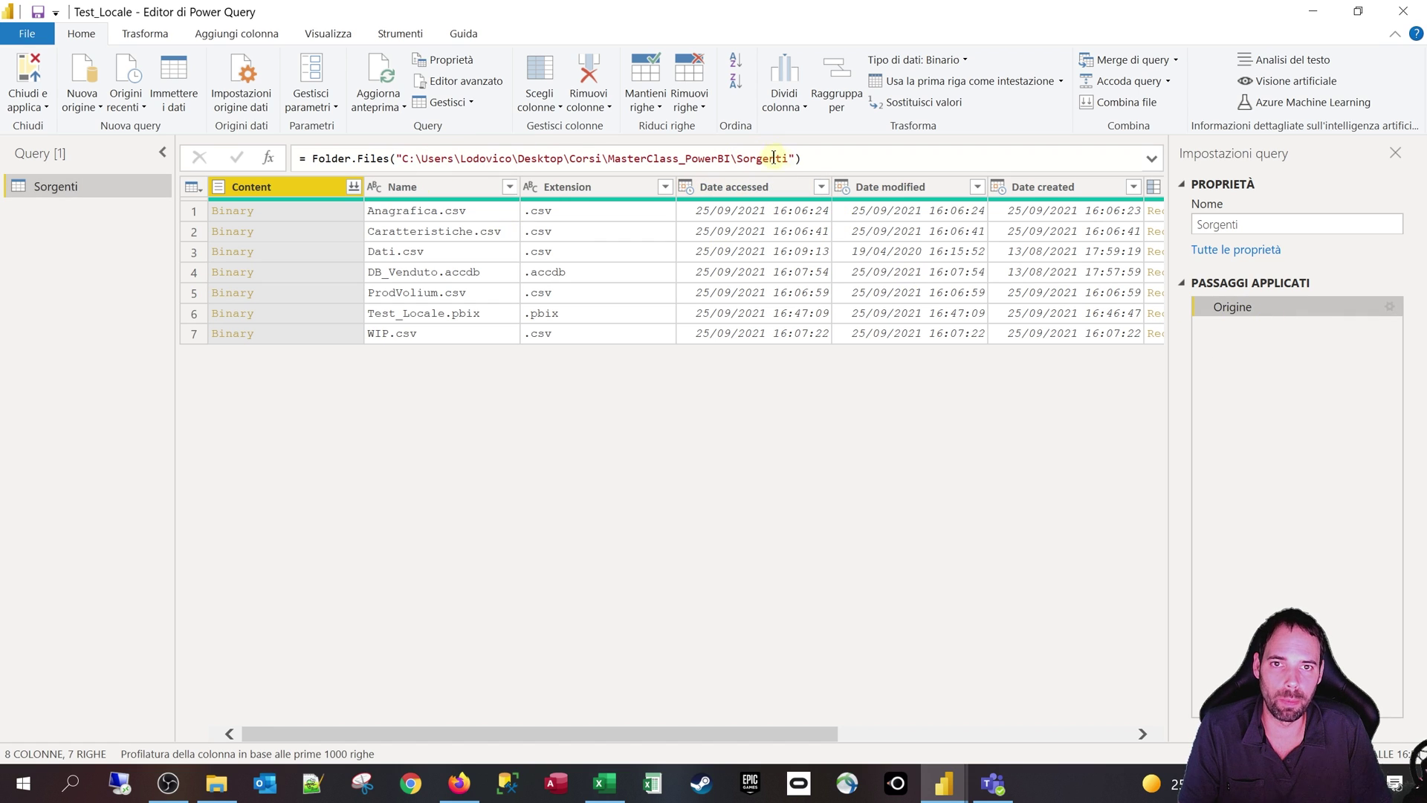
pyautogui.moveTo(792, 160); pyautogui.dragTo(402, 159)
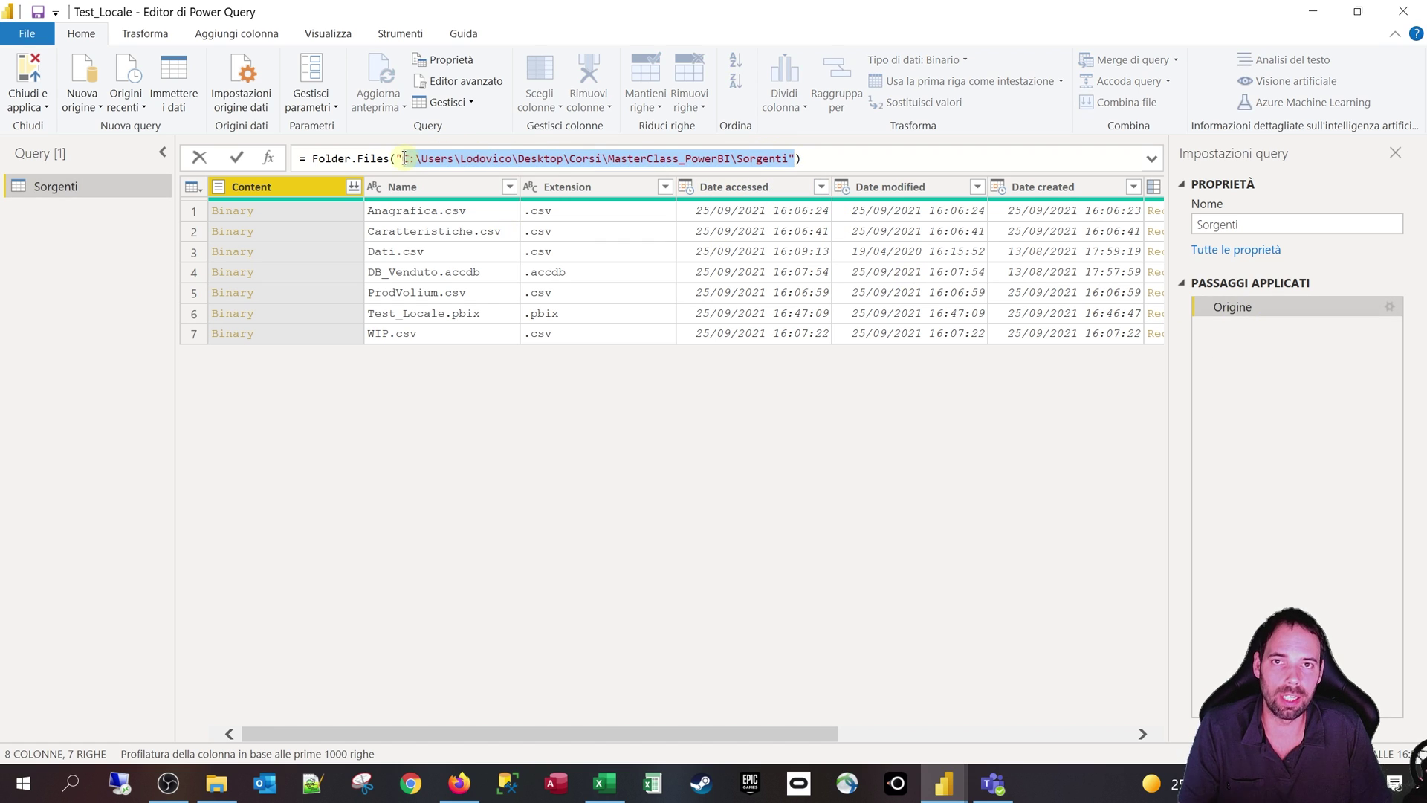
pyautogui.click(498, 436)
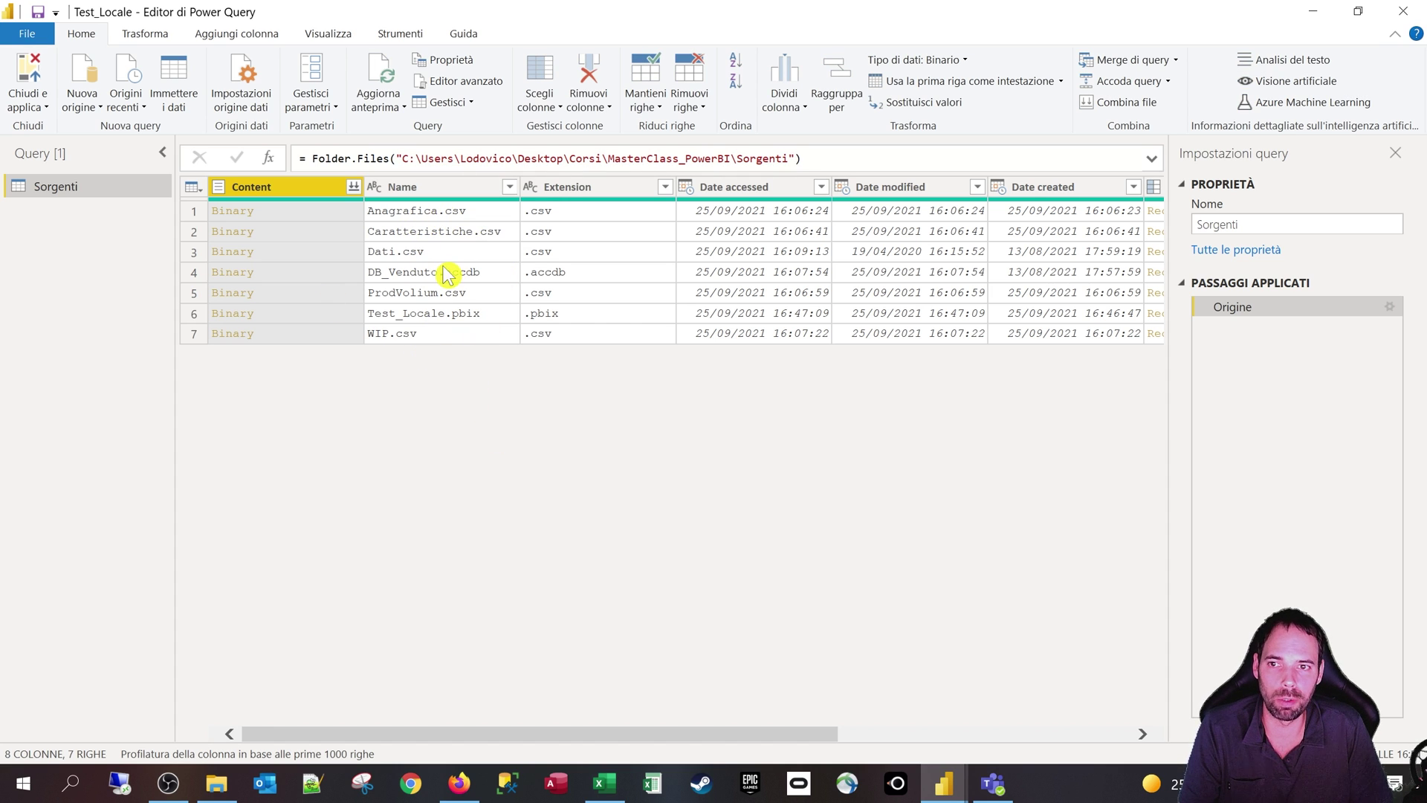
pyautogui.click(401, 341)
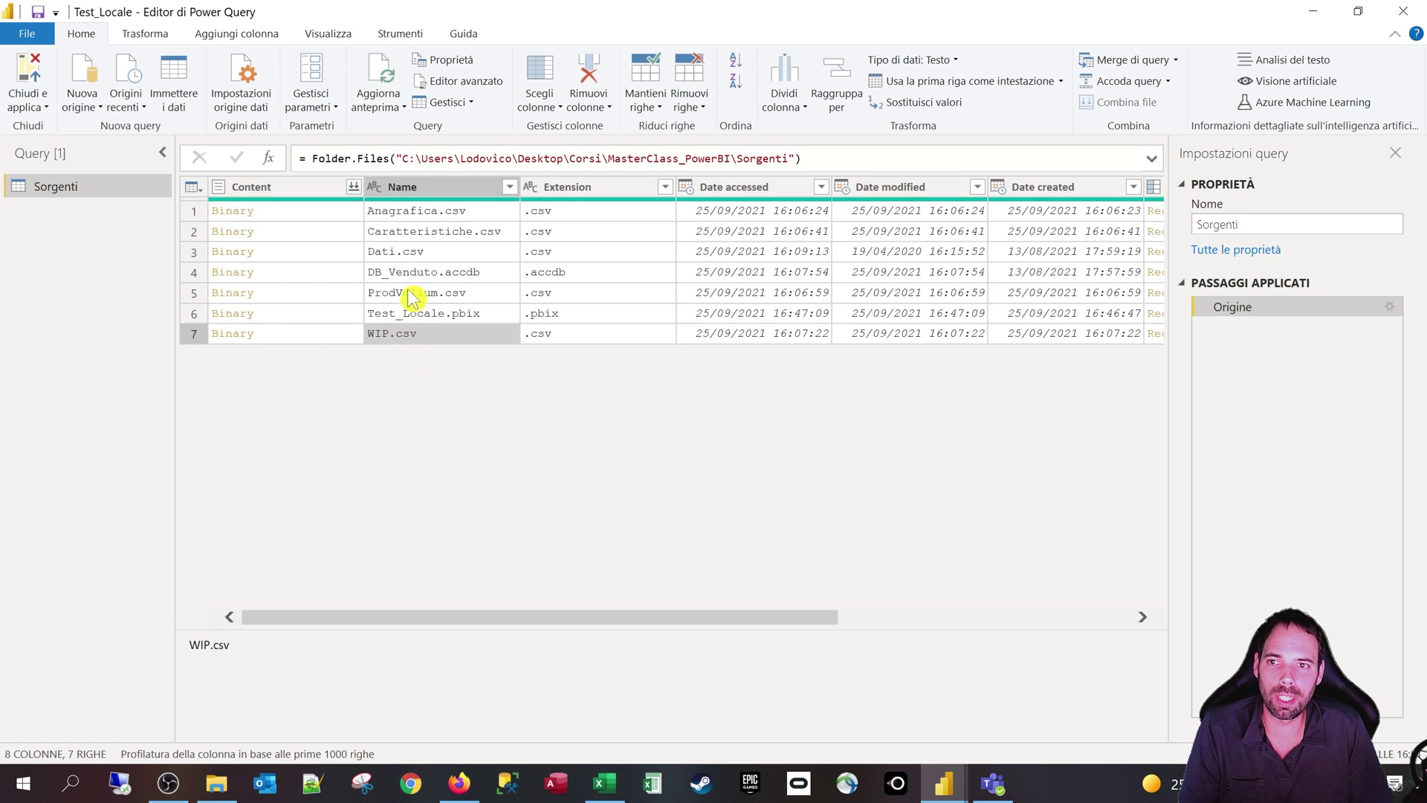
pyautogui.click(423, 233)
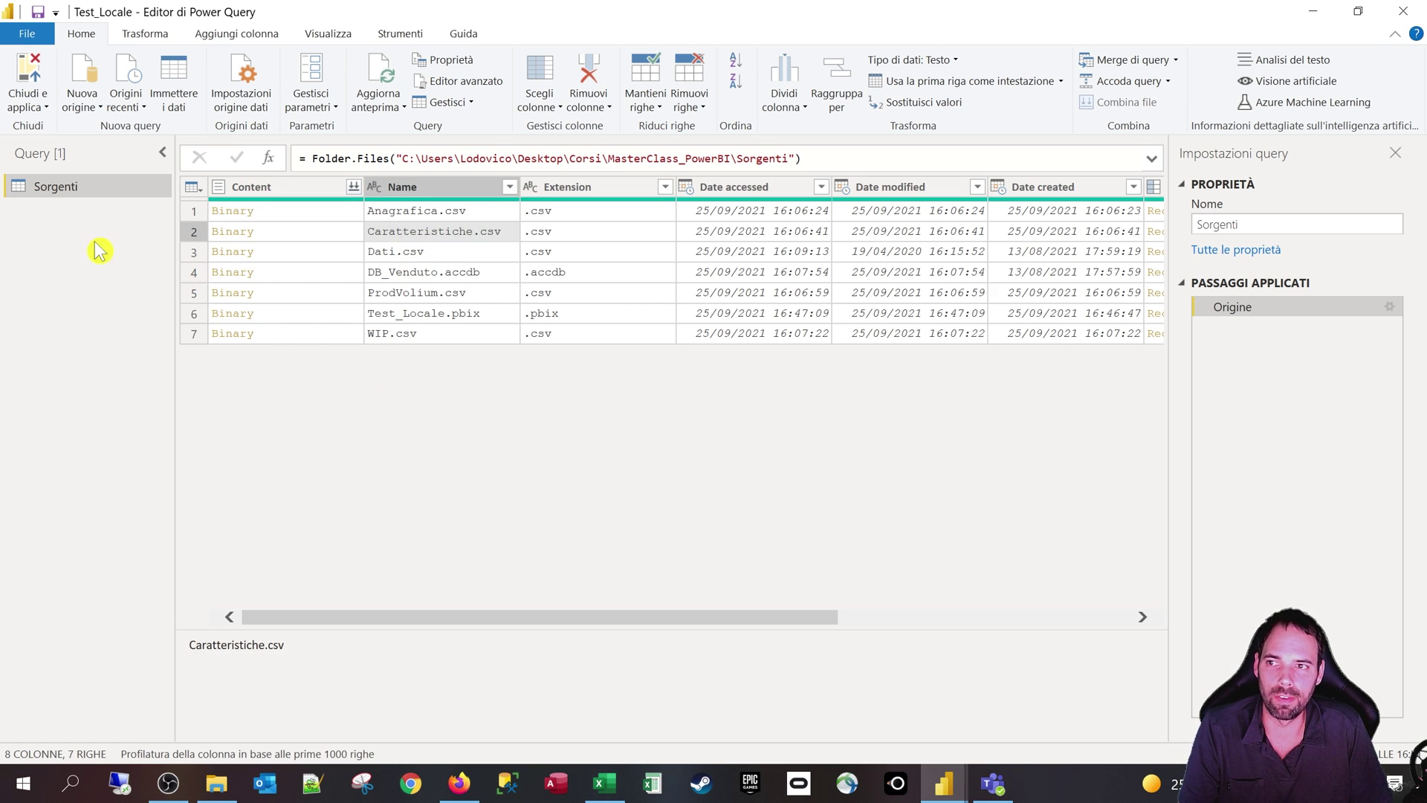
# - Duplicate the Sorgenti query and rename the original query as WIP
pyautogui.rightClick(58, 192)
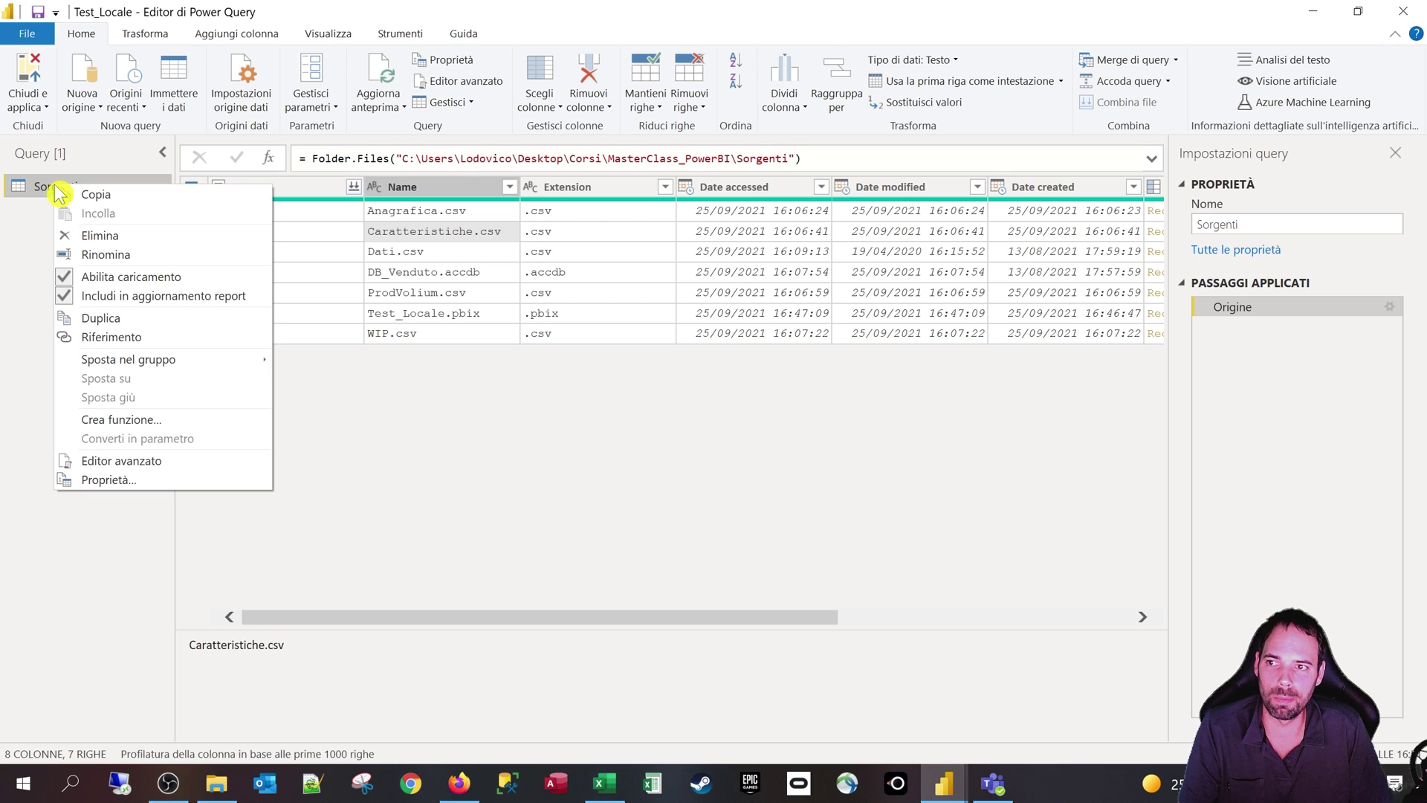
pyautogui.click(89, 318)
pyautogui.doubleClick(70, 188)
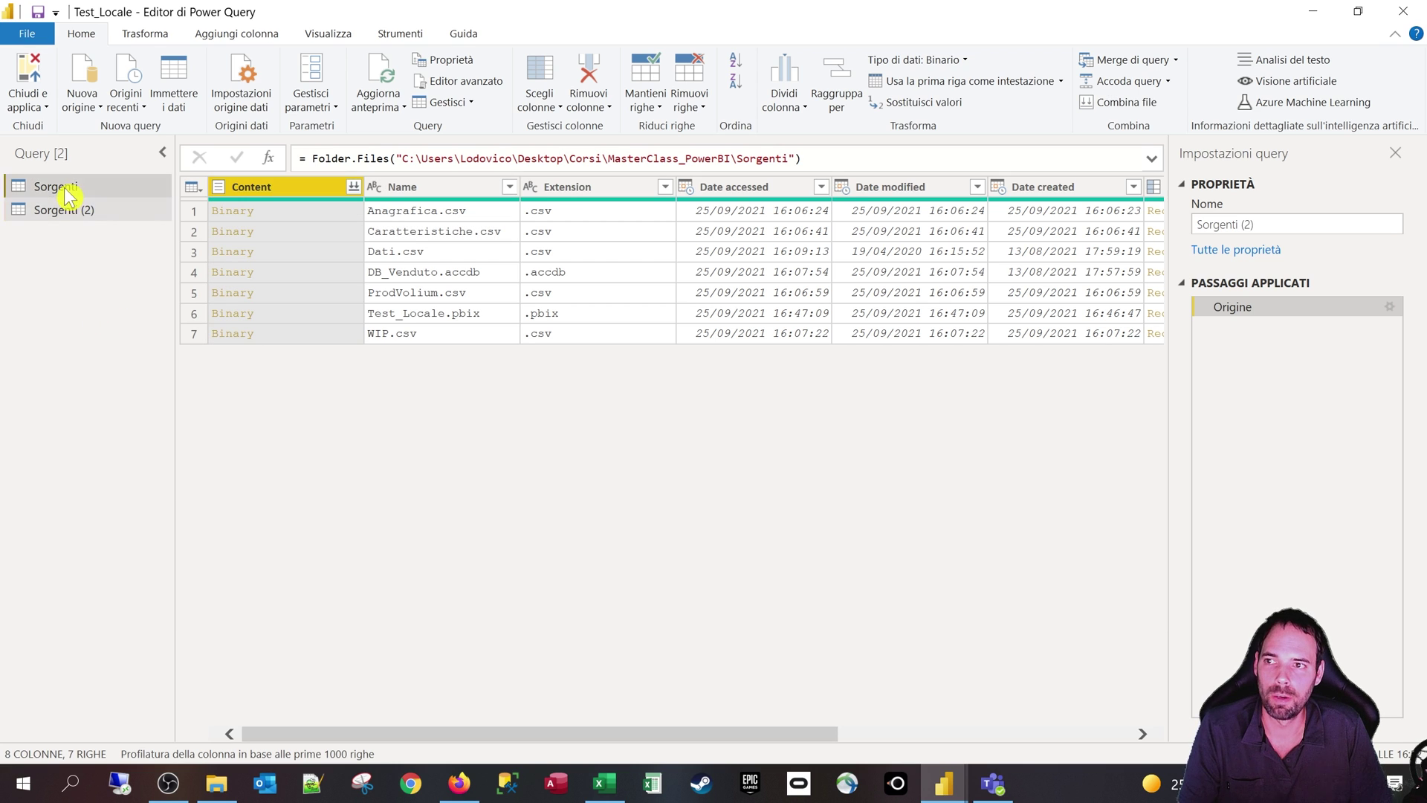
pyautogui.write('WIP')
pyautogui.press('Return')
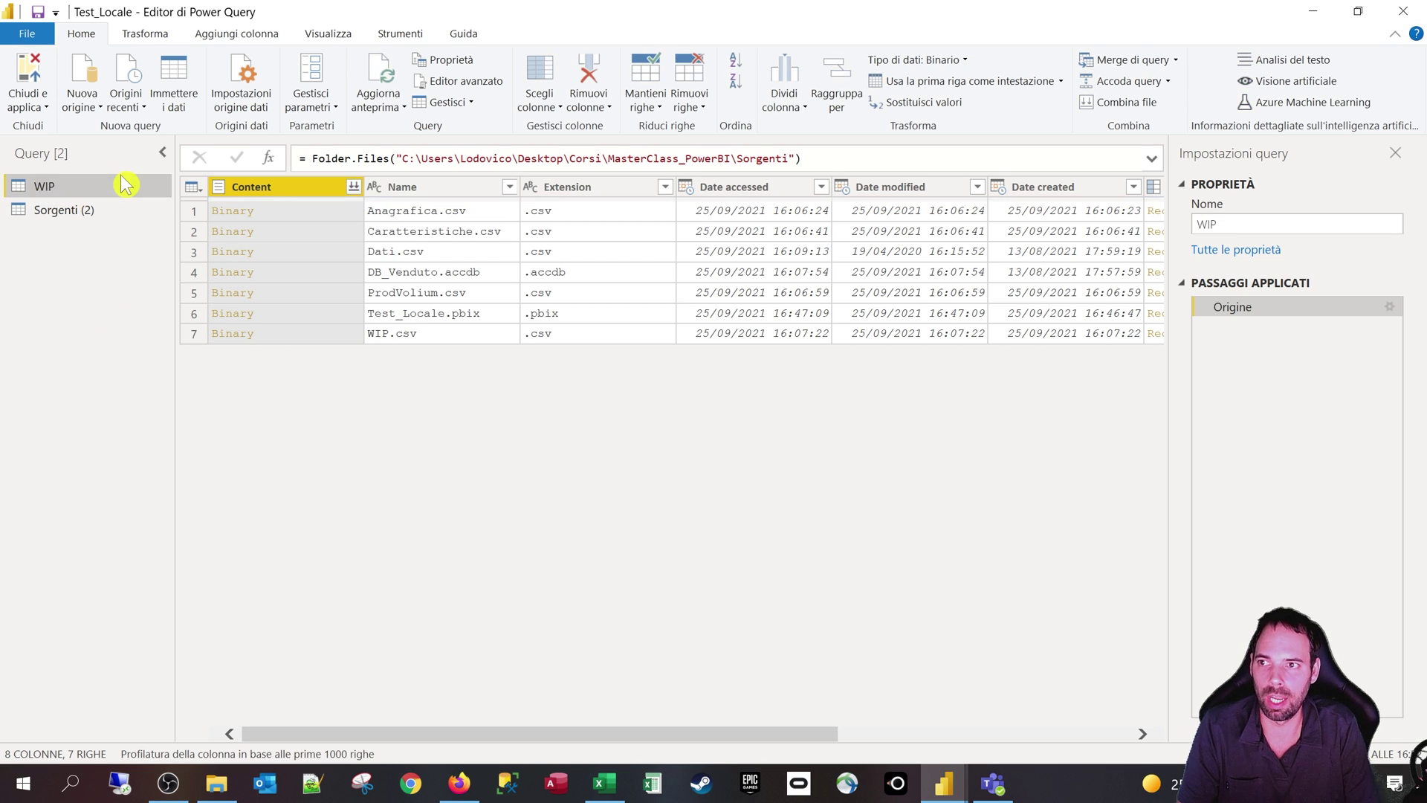
# - Rename the duplicated Sorgenti (2) query as Caratteristiche
pyautogui.doubleClick(95, 213)
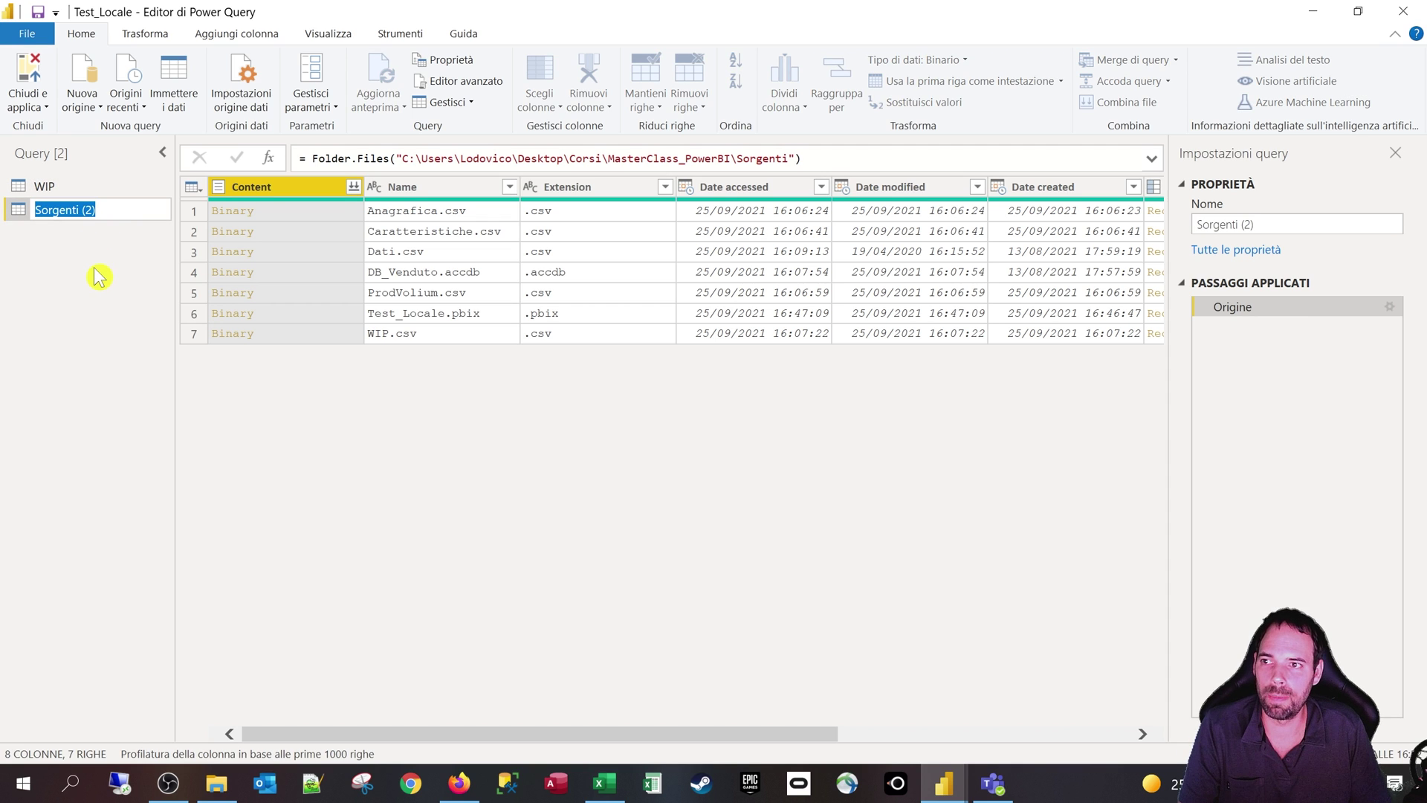
pyautogui.write('Ca')
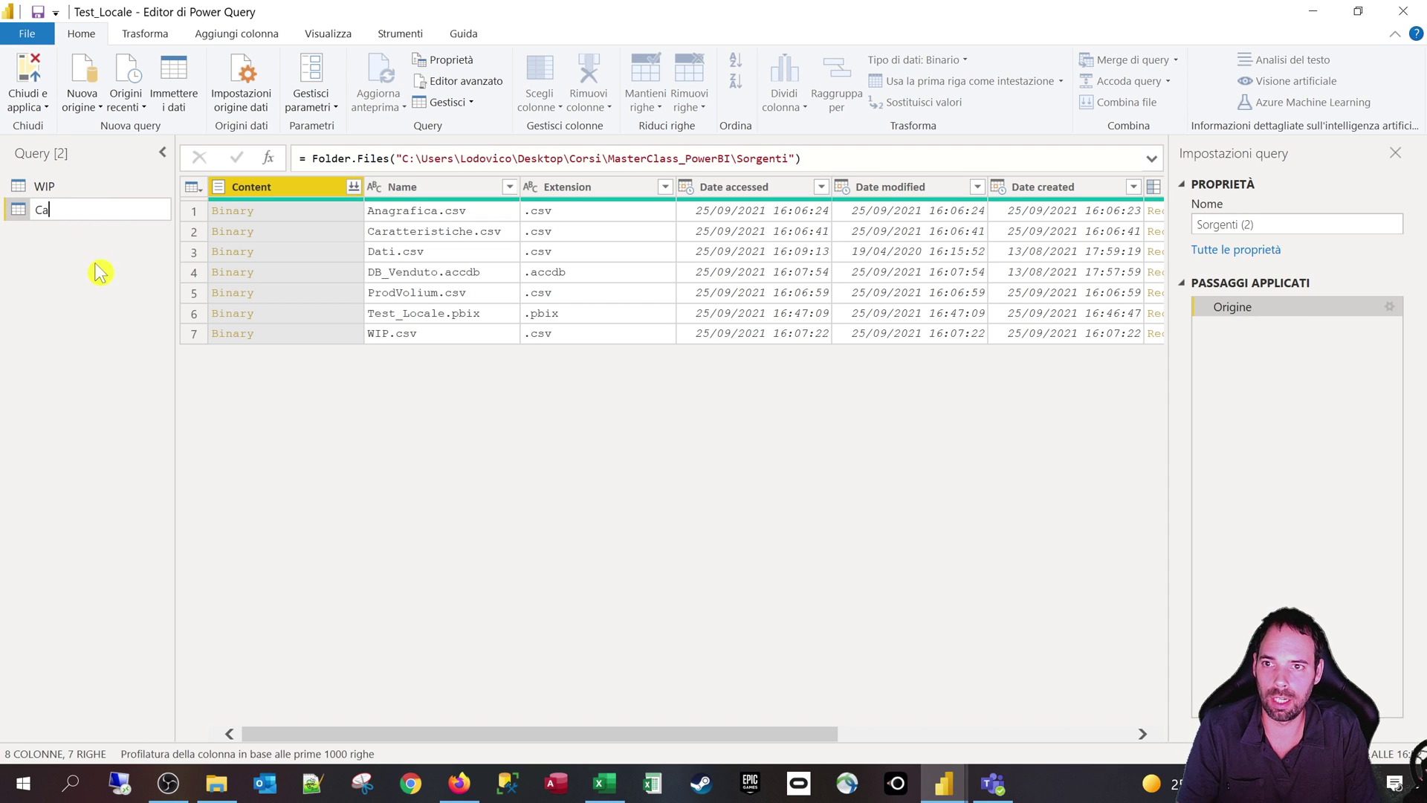
pyautogui.write('ratteristiche')
pyautogui.press('Return')
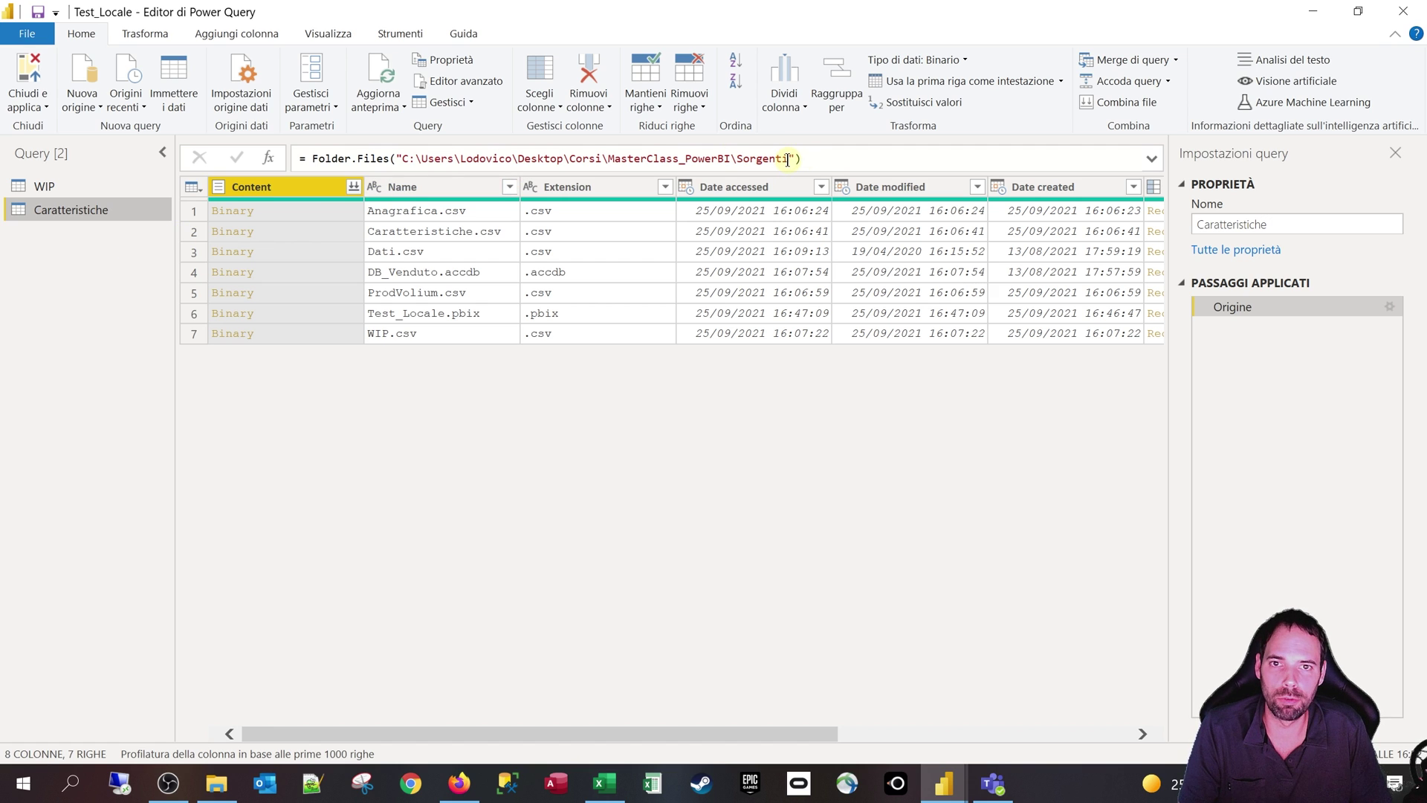
# - In the WIP query, load the content of WIP.csv from the folder's file list
pyautogui.click(119, 188)
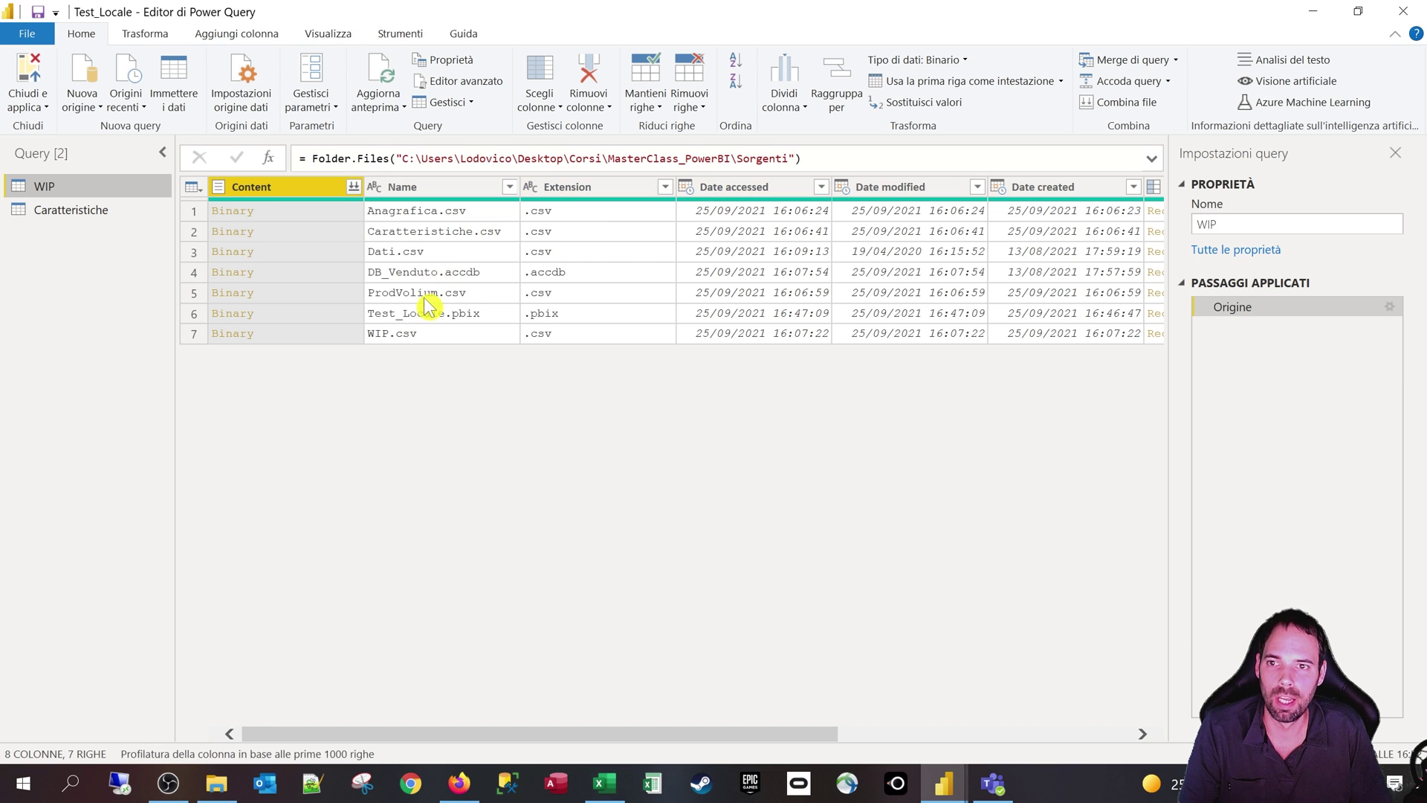
pyautogui.click(394, 339)
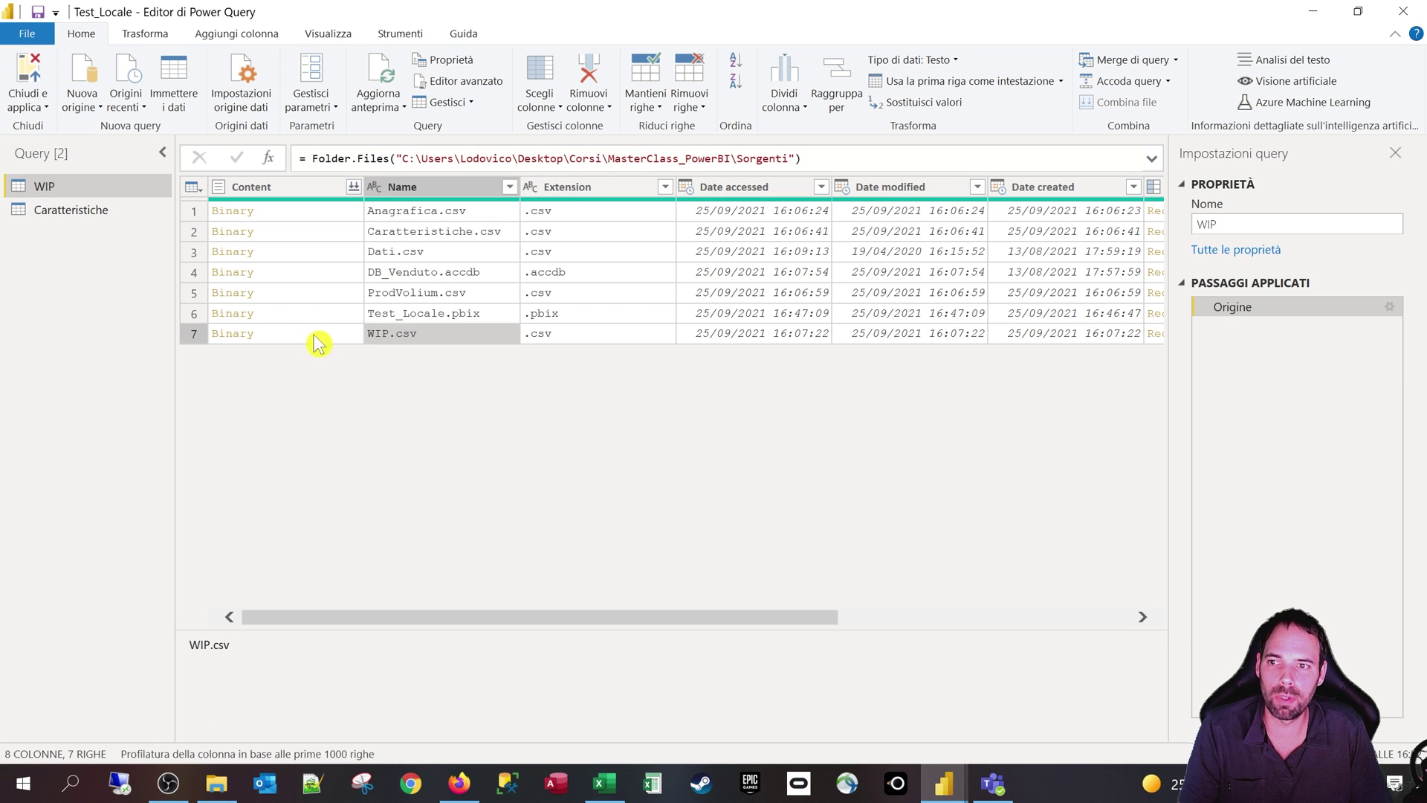
pyautogui.click(229, 334)
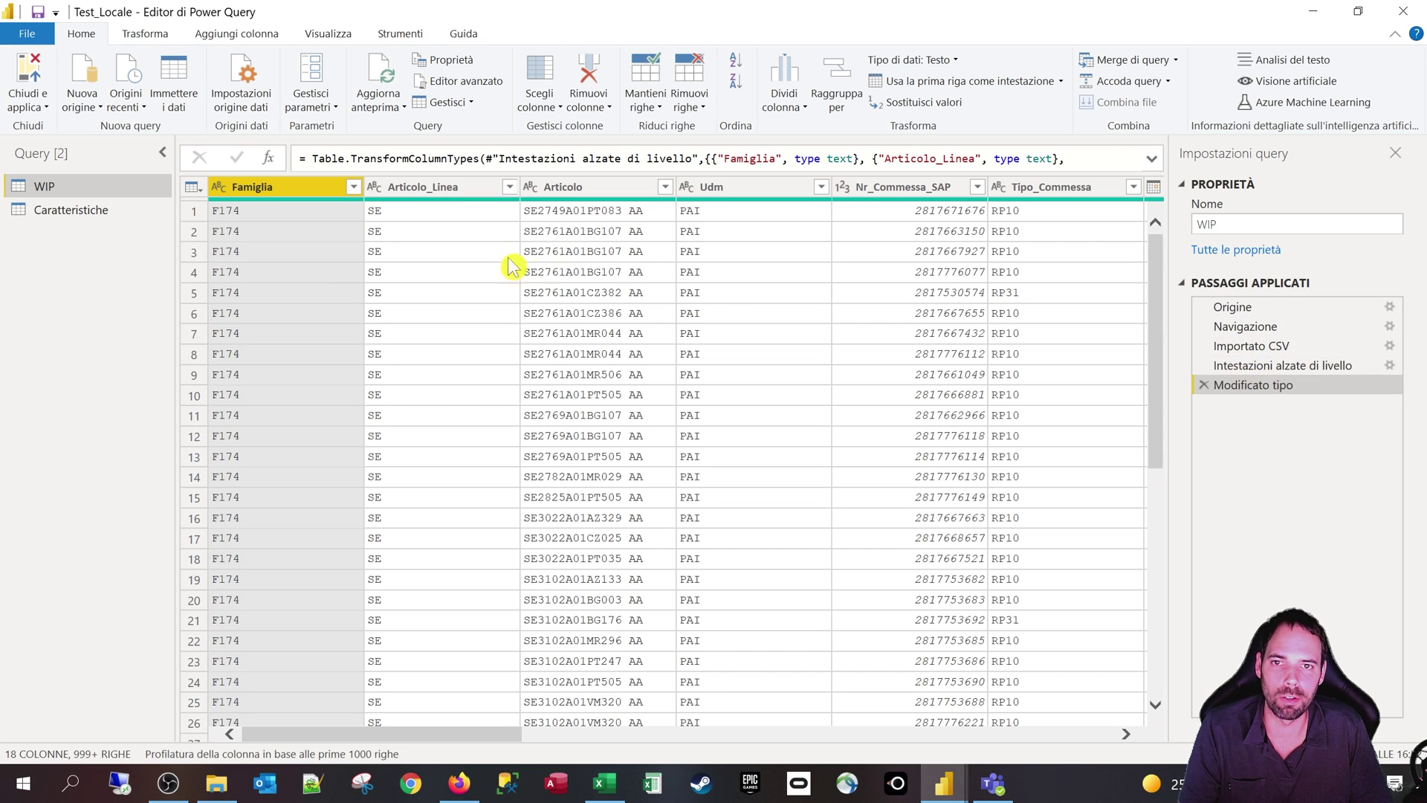
# - In the Caratteristiche query, load the content of Caratteristiche.csv from the folder's file list
pyautogui.click(154, 208)
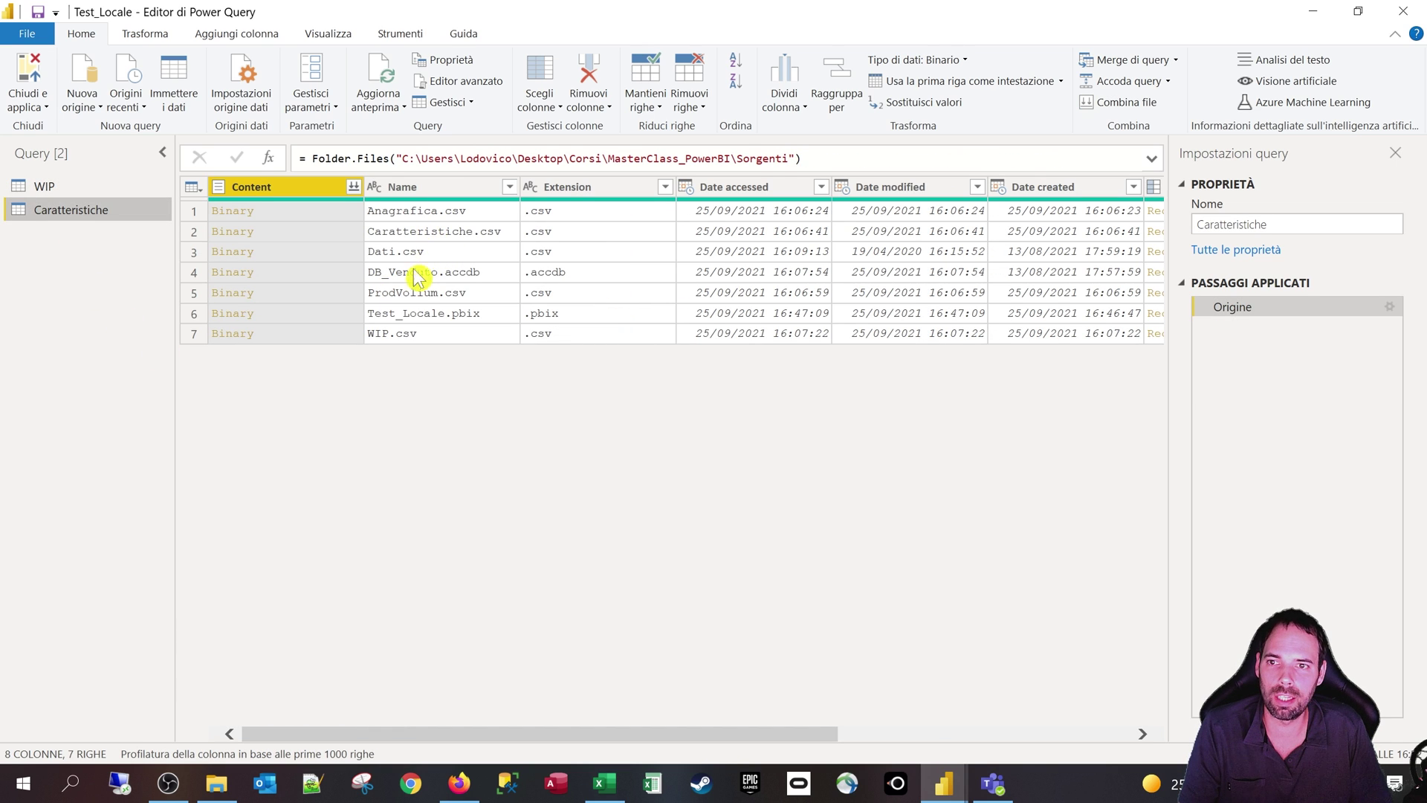
pyautogui.click(408, 232)
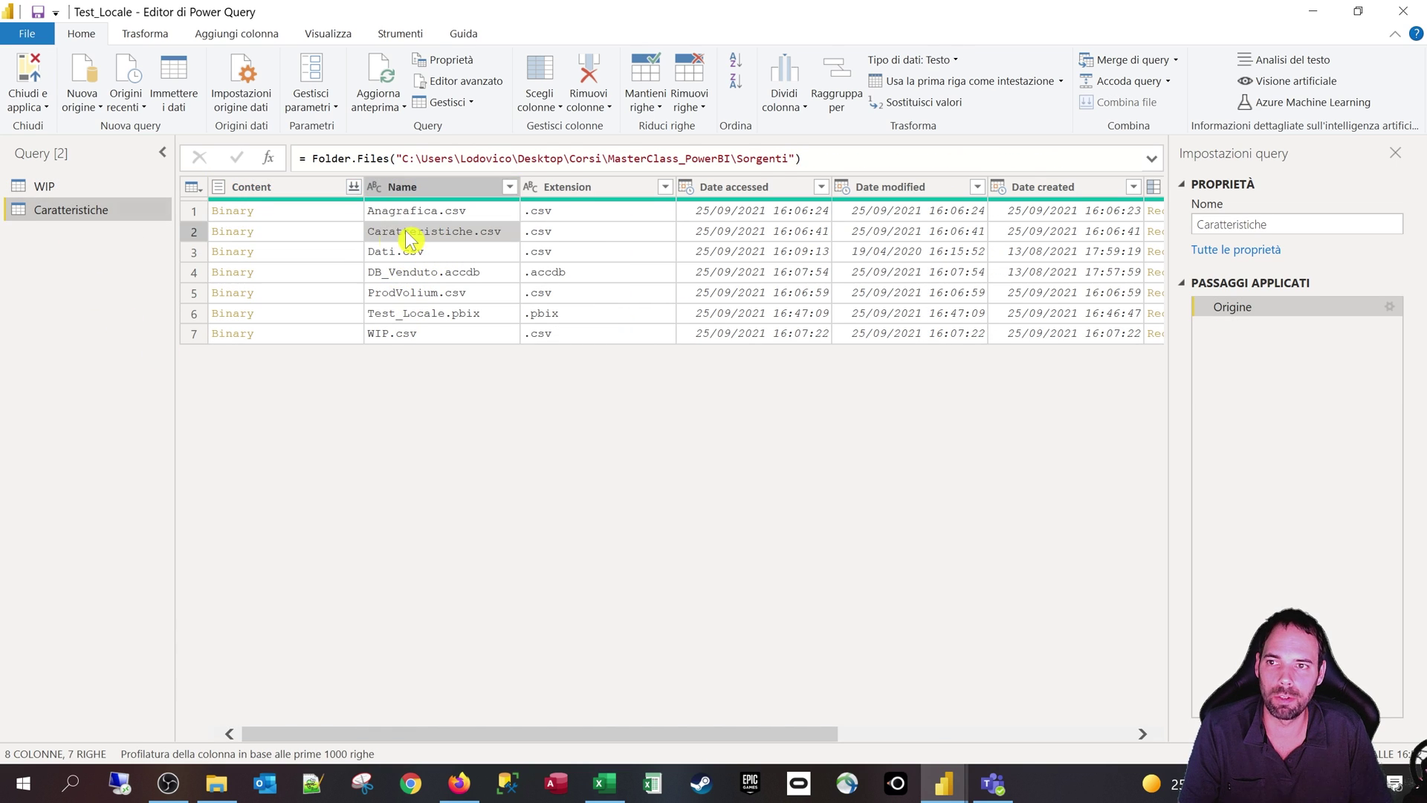
pyautogui.click(228, 236)
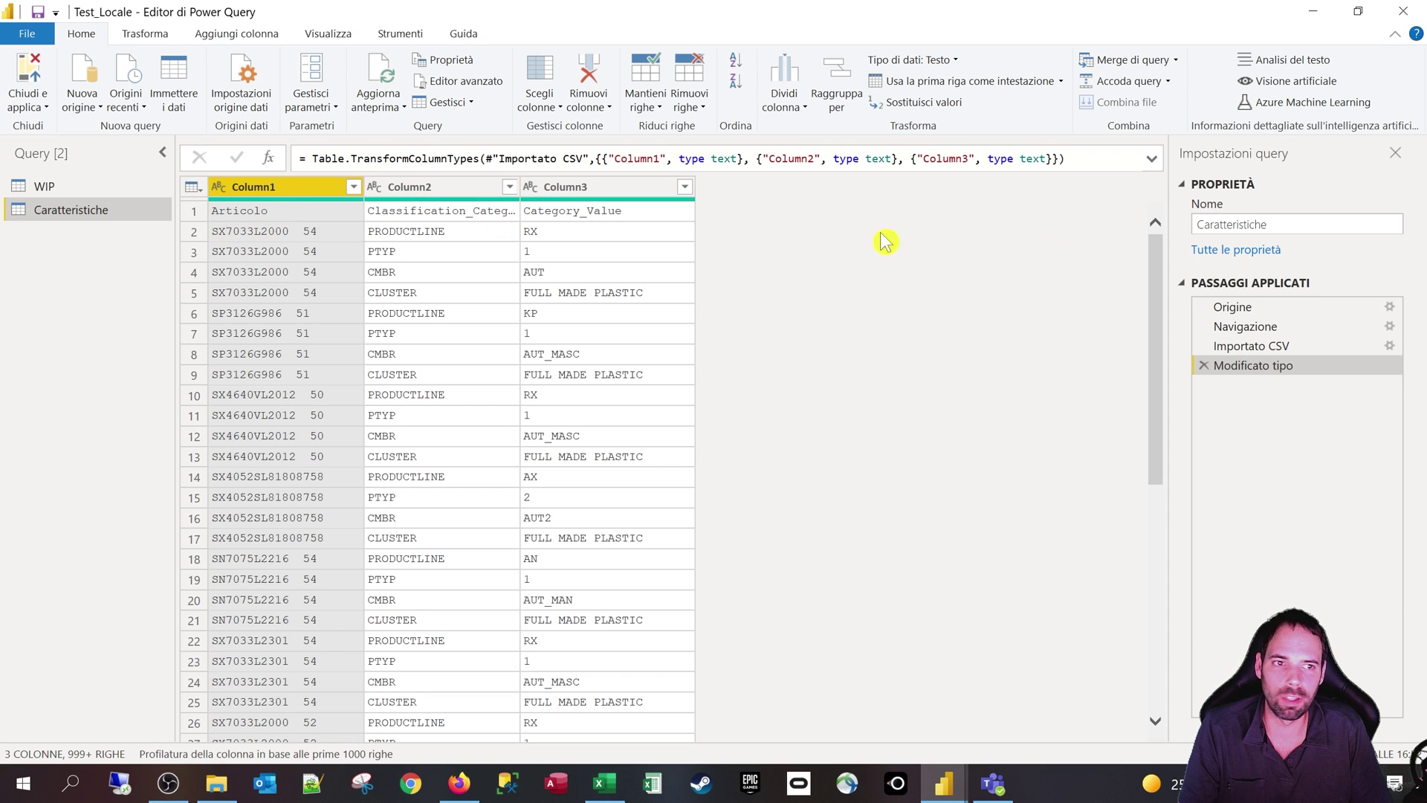
# - Promote the first row to headers right after the Importato CSV step of Caratteristiche, and delete its Modificato tipo step
pyautogui.click(1250, 347)
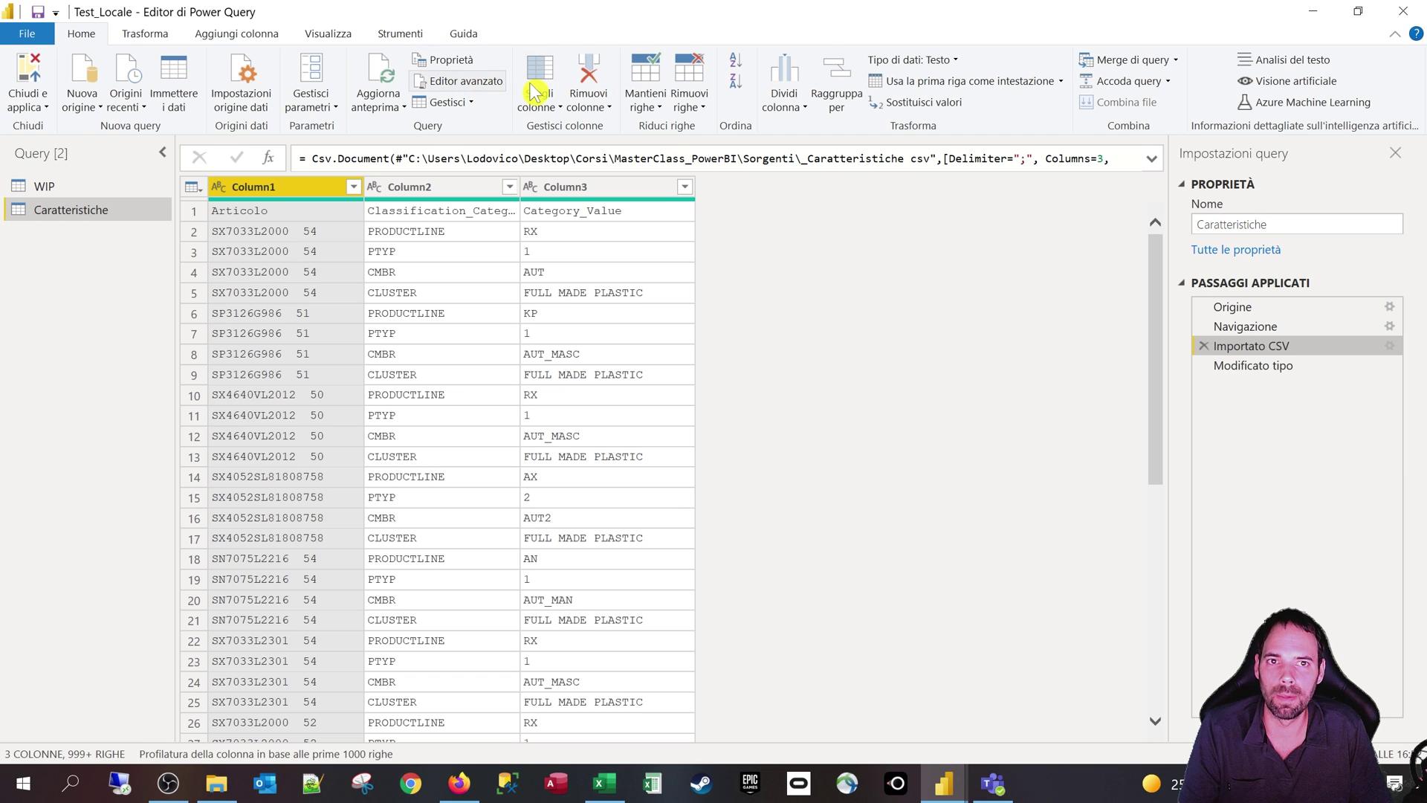
pyautogui.click(947, 83)
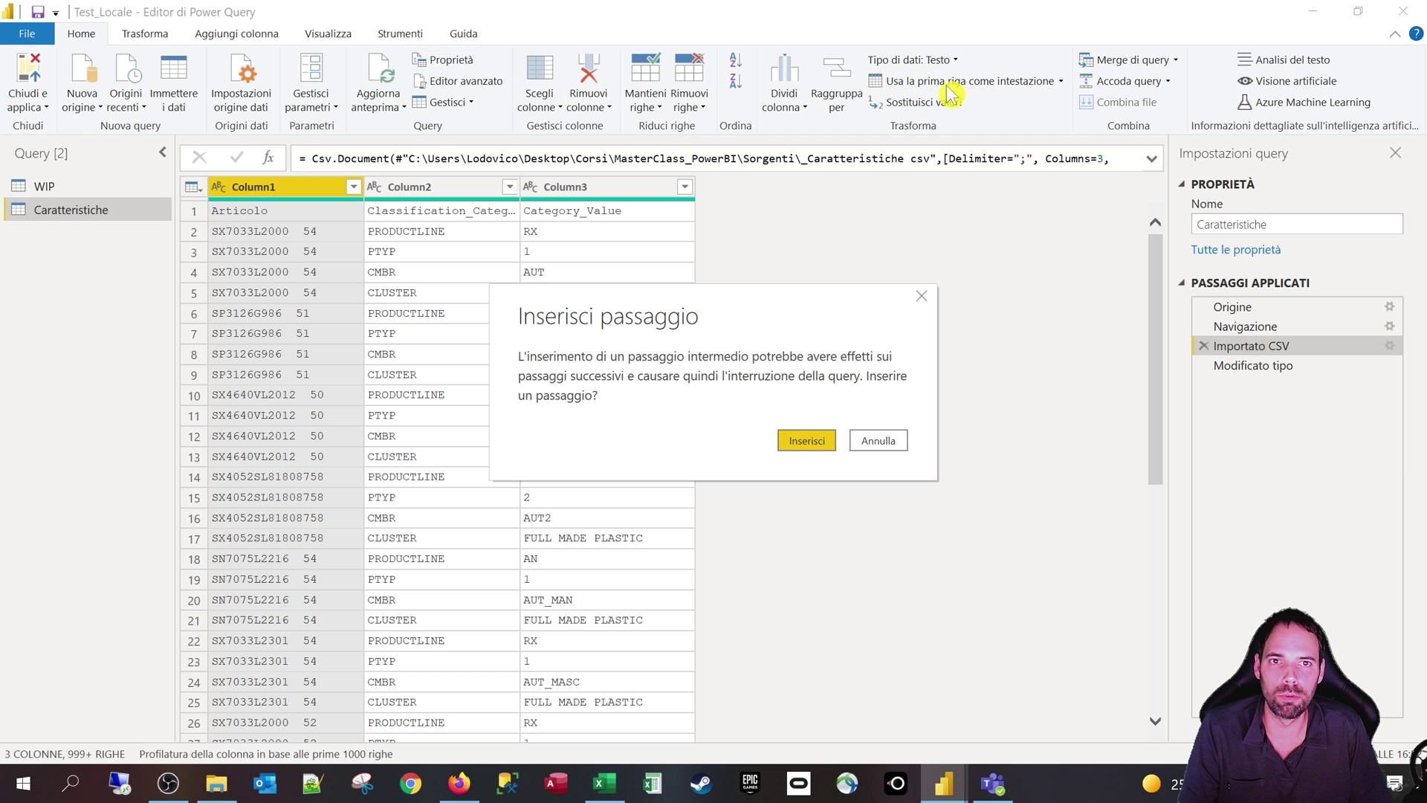
pyautogui.click(806, 440)
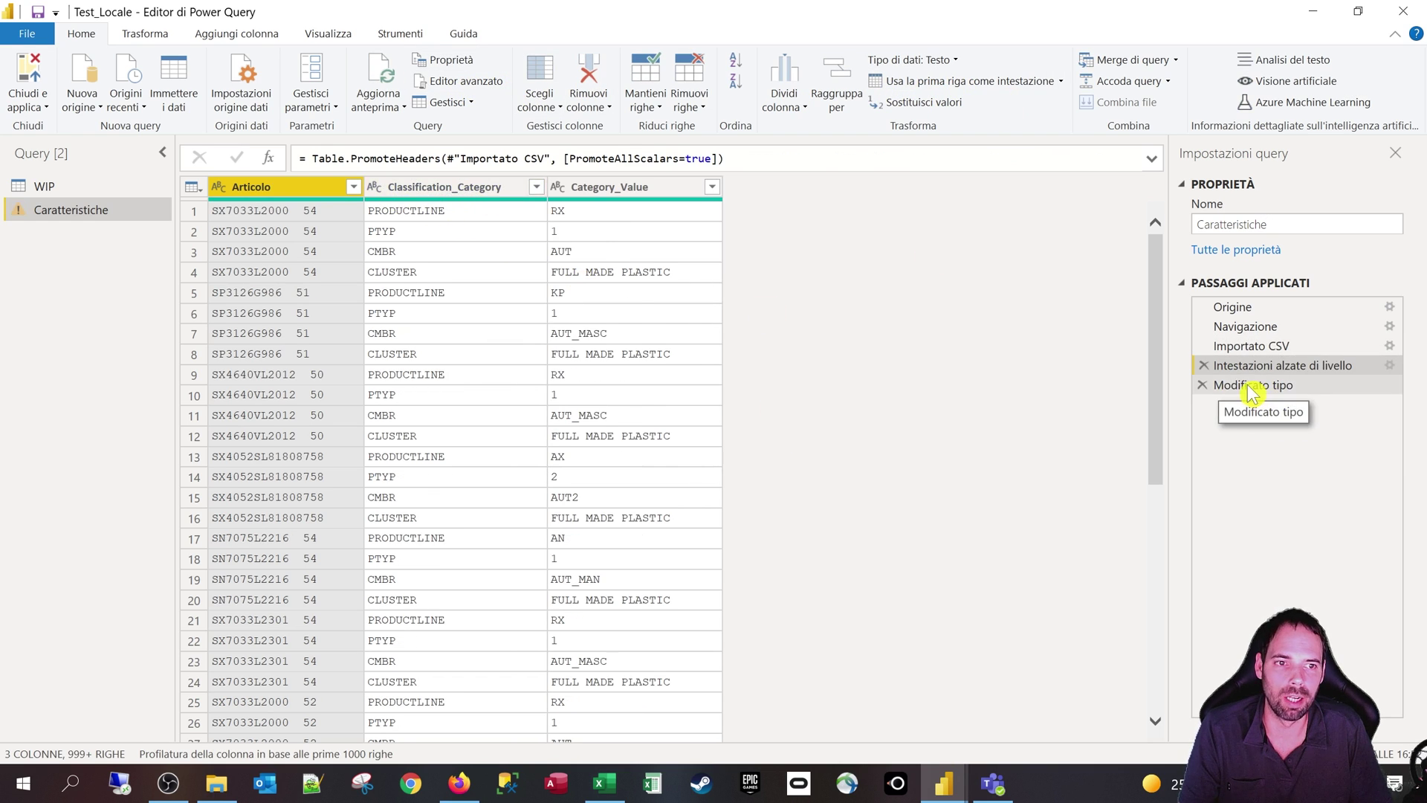
pyautogui.click(1252, 387)
pyautogui.click(1202, 385)
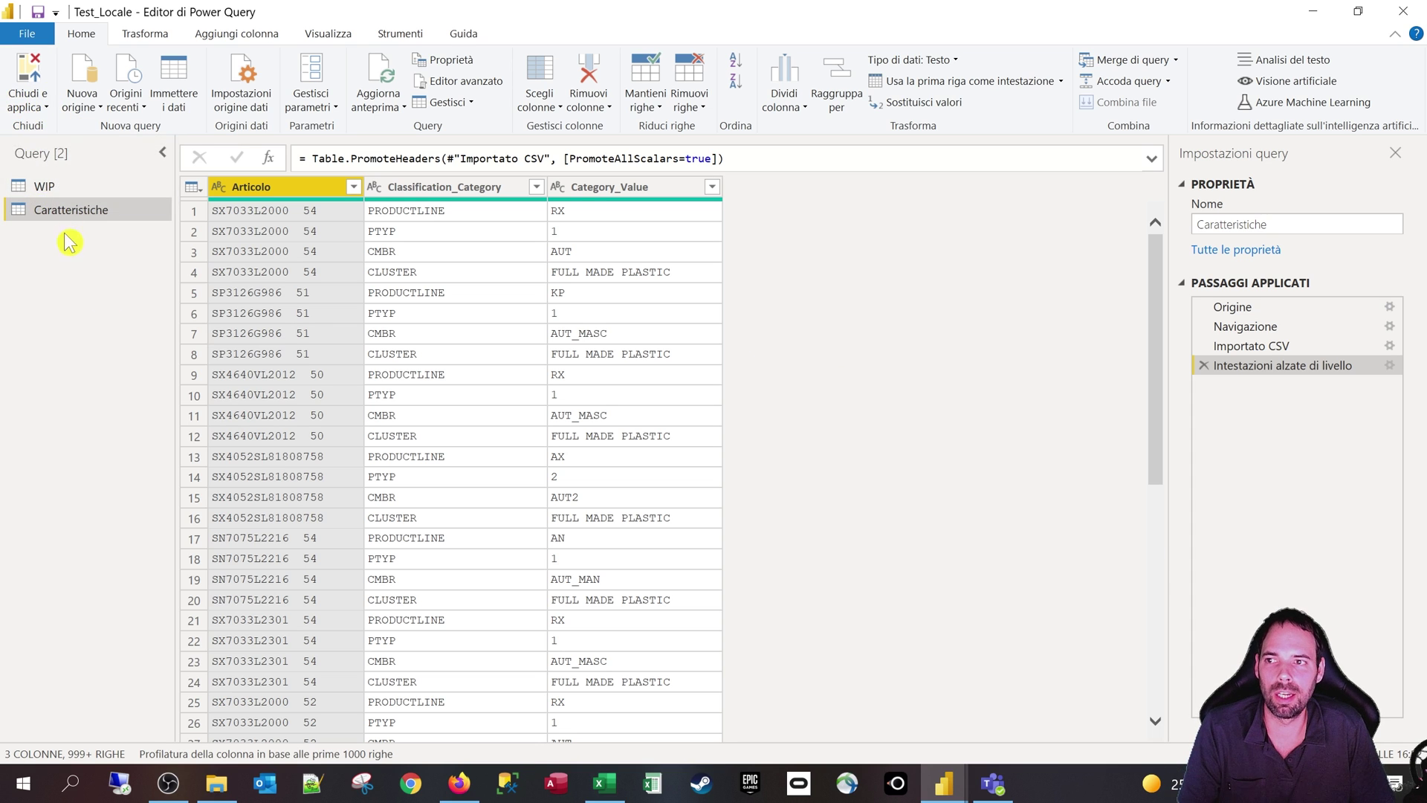
# - Check the Origine step of the WIP query, and close the Power Query editor, applying the changes to the model
pyautogui.click(83, 189)
pyautogui.click(1270, 309)
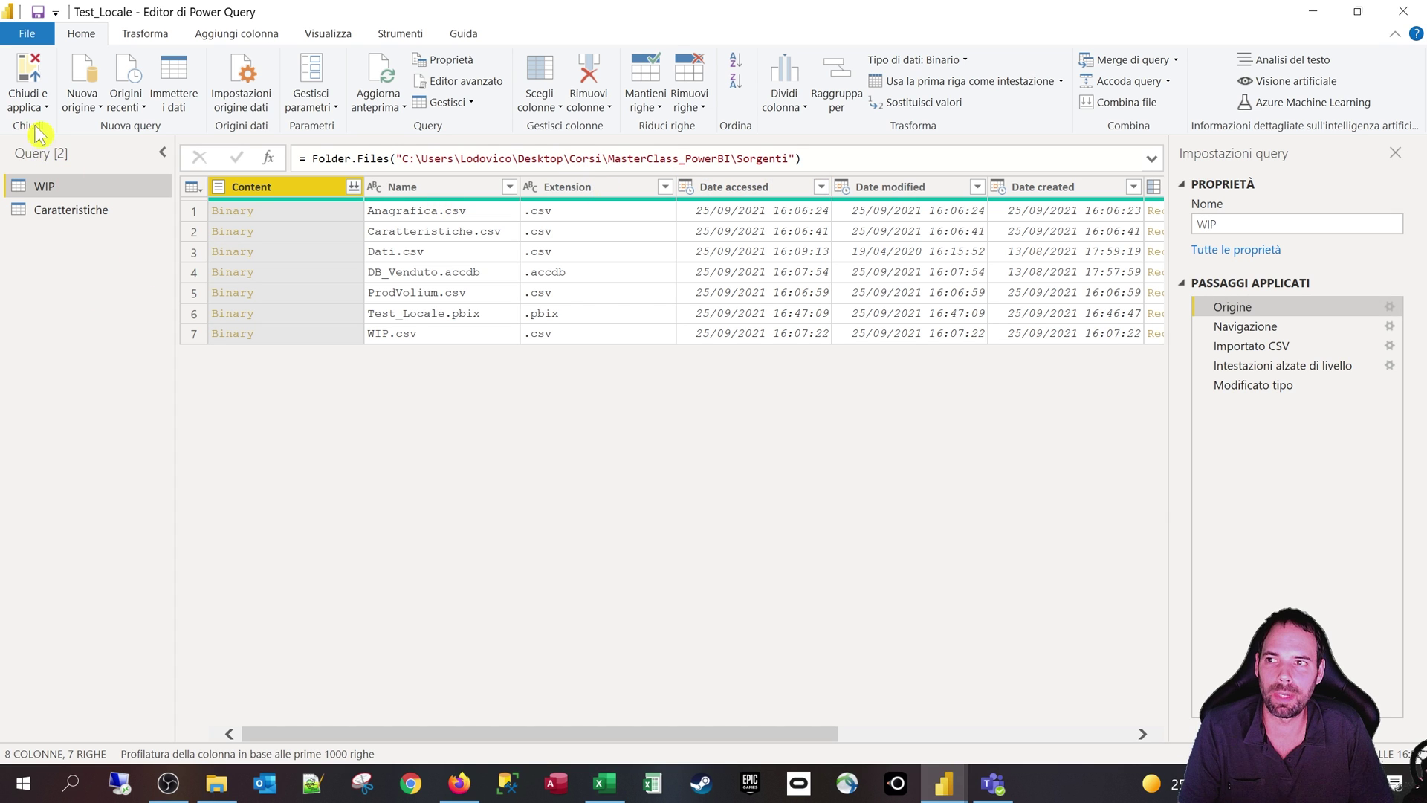
pyautogui.click(29, 104)
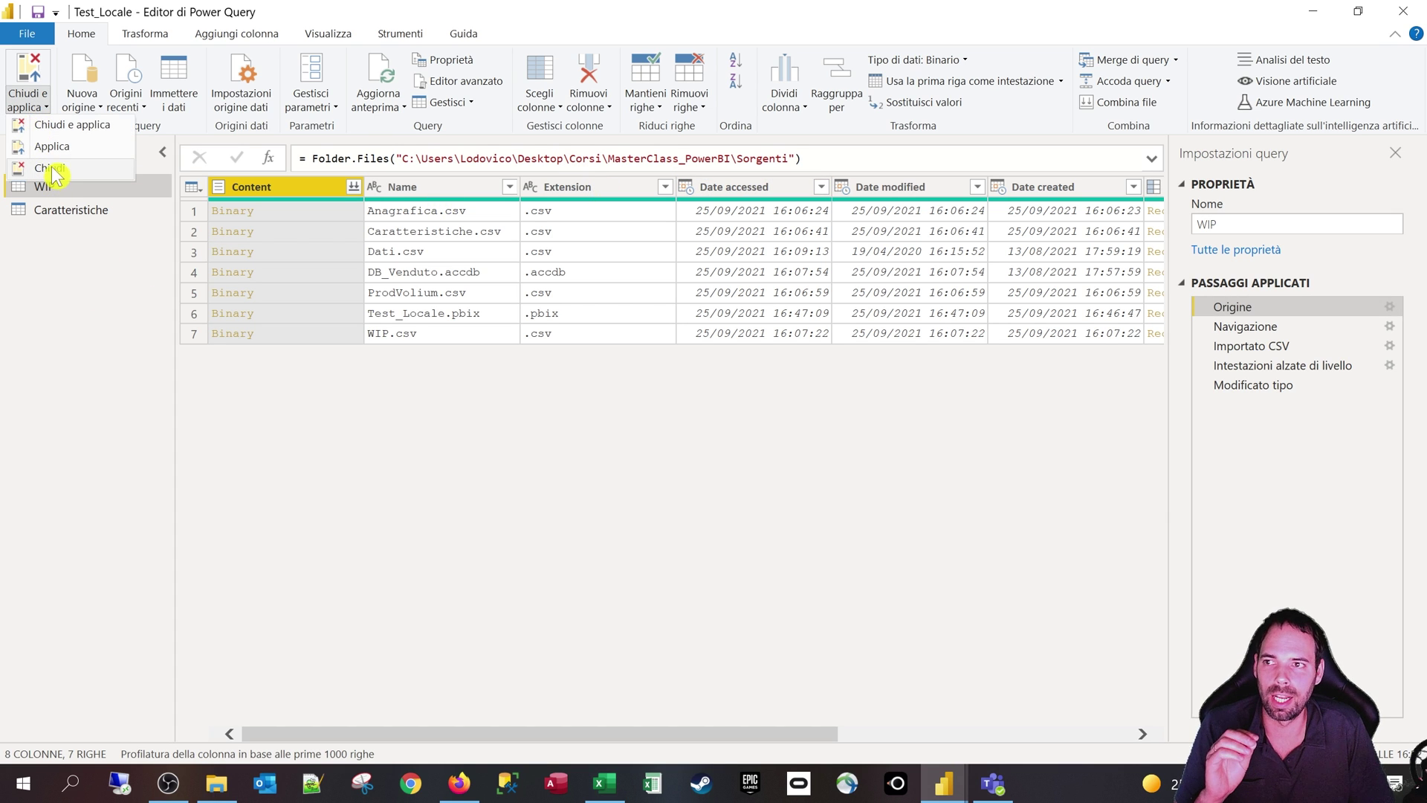
pyautogui.click(68, 125)
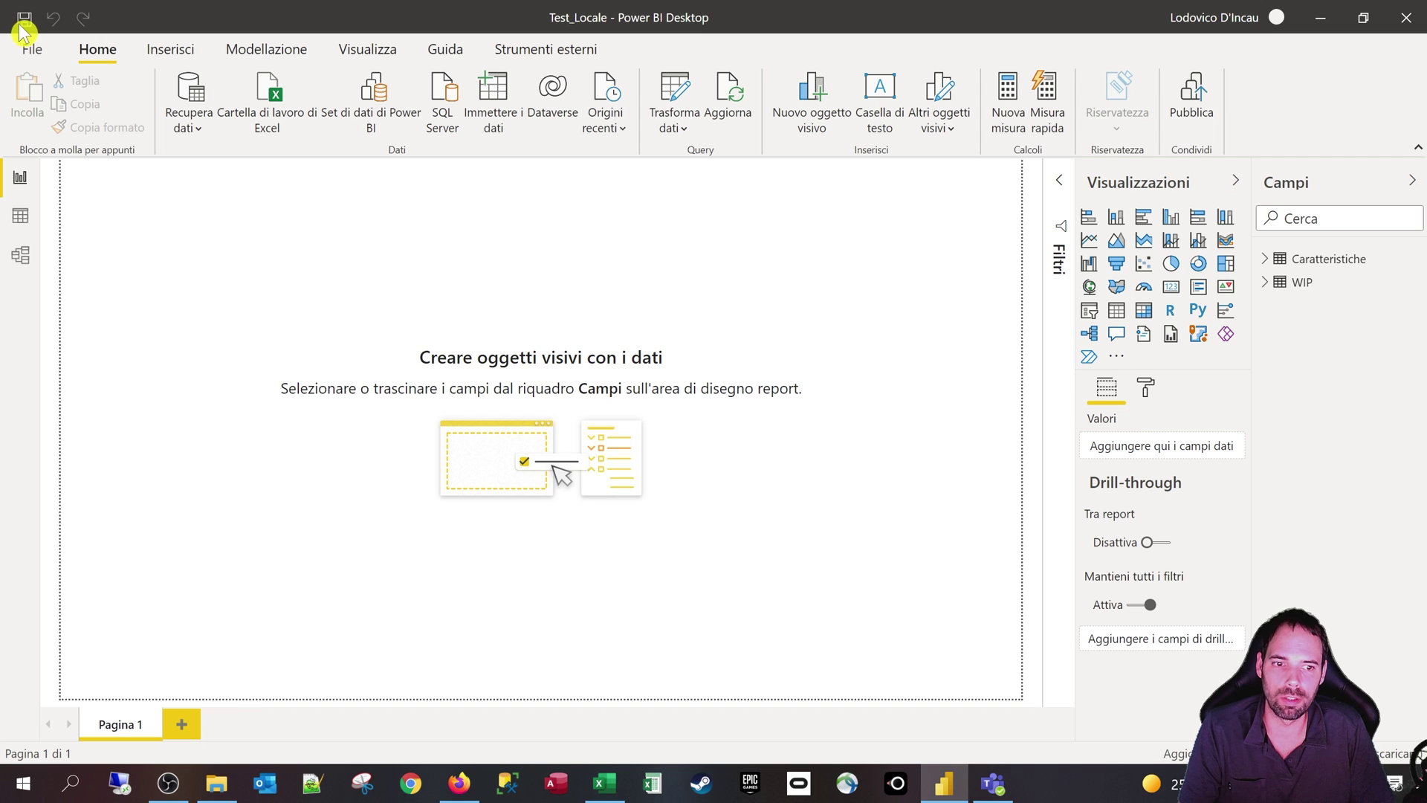
# - Publish Test_Locale to Area di lavoro personale, replacing the existing dataset of the same name
pyautogui.click(1204, 113)
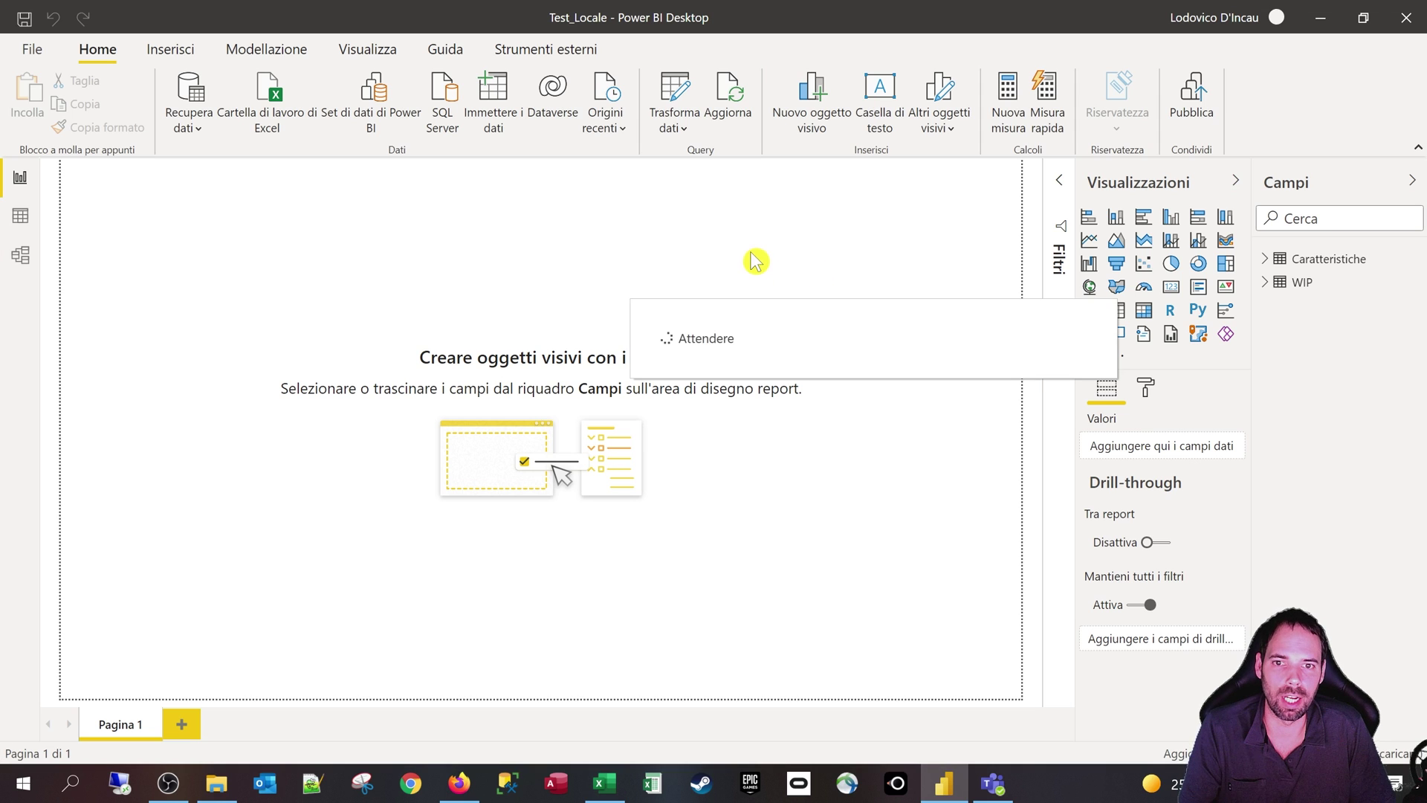
pyautogui.click(1204, 113)
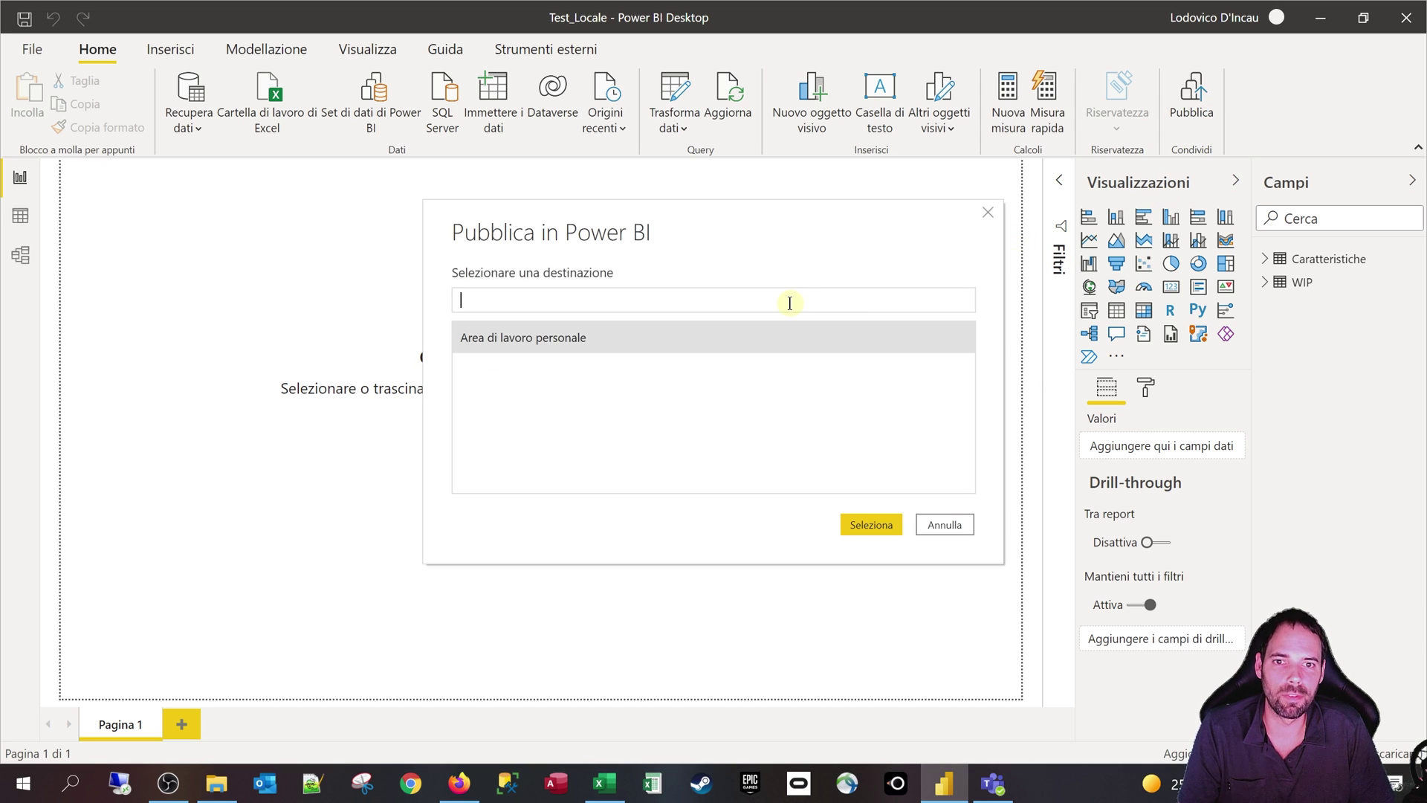
pyautogui.click(888, 528)
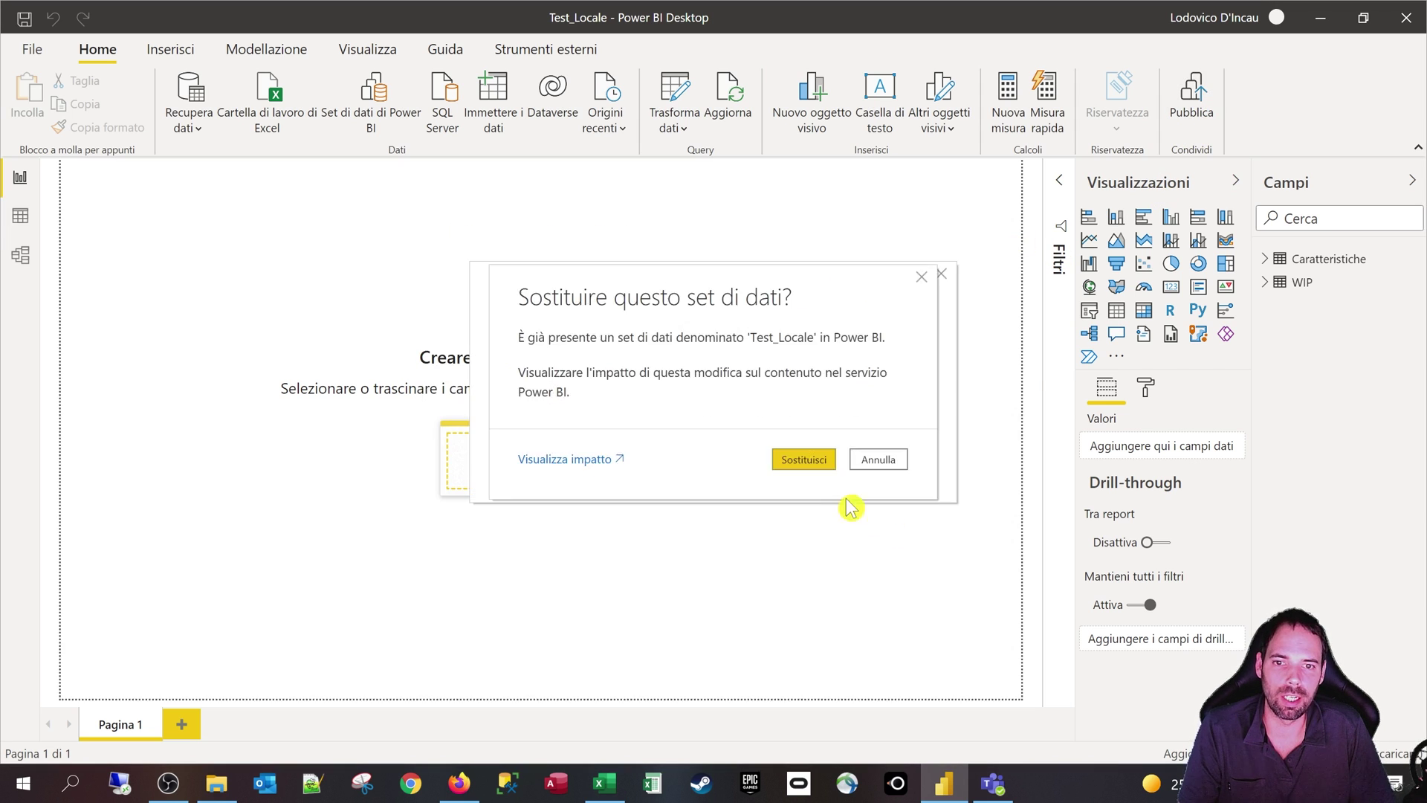
pyautogui.click(796, 468)
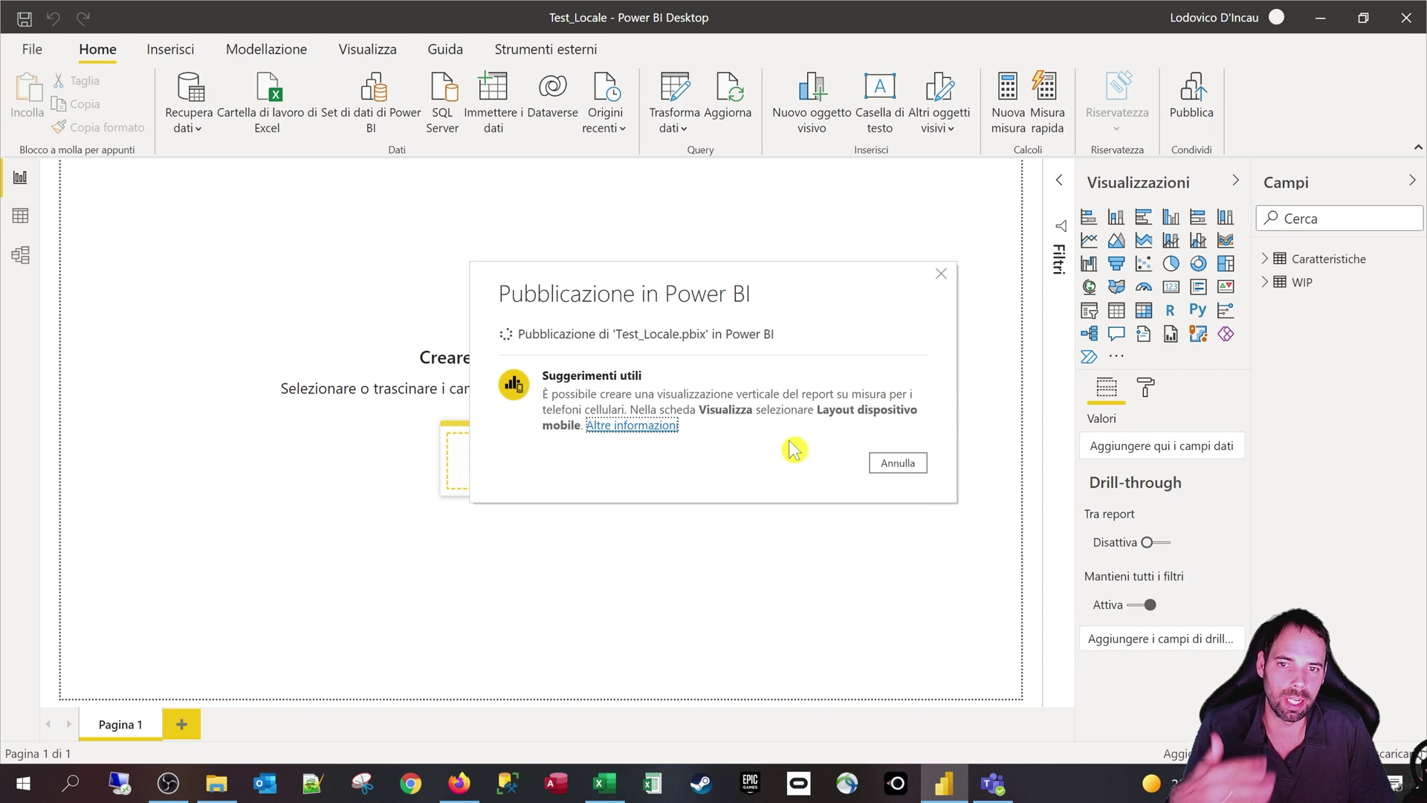
# - Open My workspace of the Power BI service in Firefox, and close the publishing dialog in Power BI Desktop
pyautogui.click(459, 783)
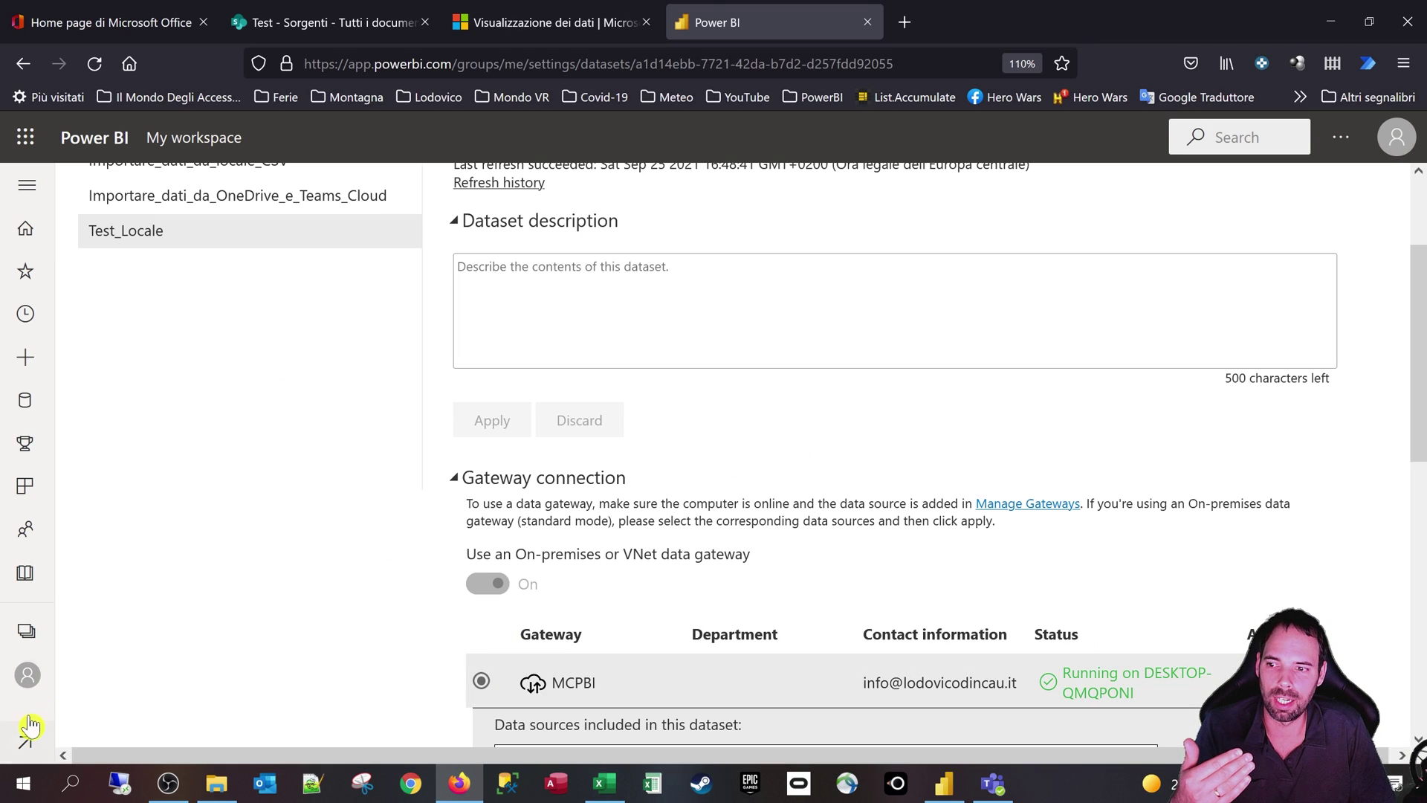
pyautogui.click(27, 676)
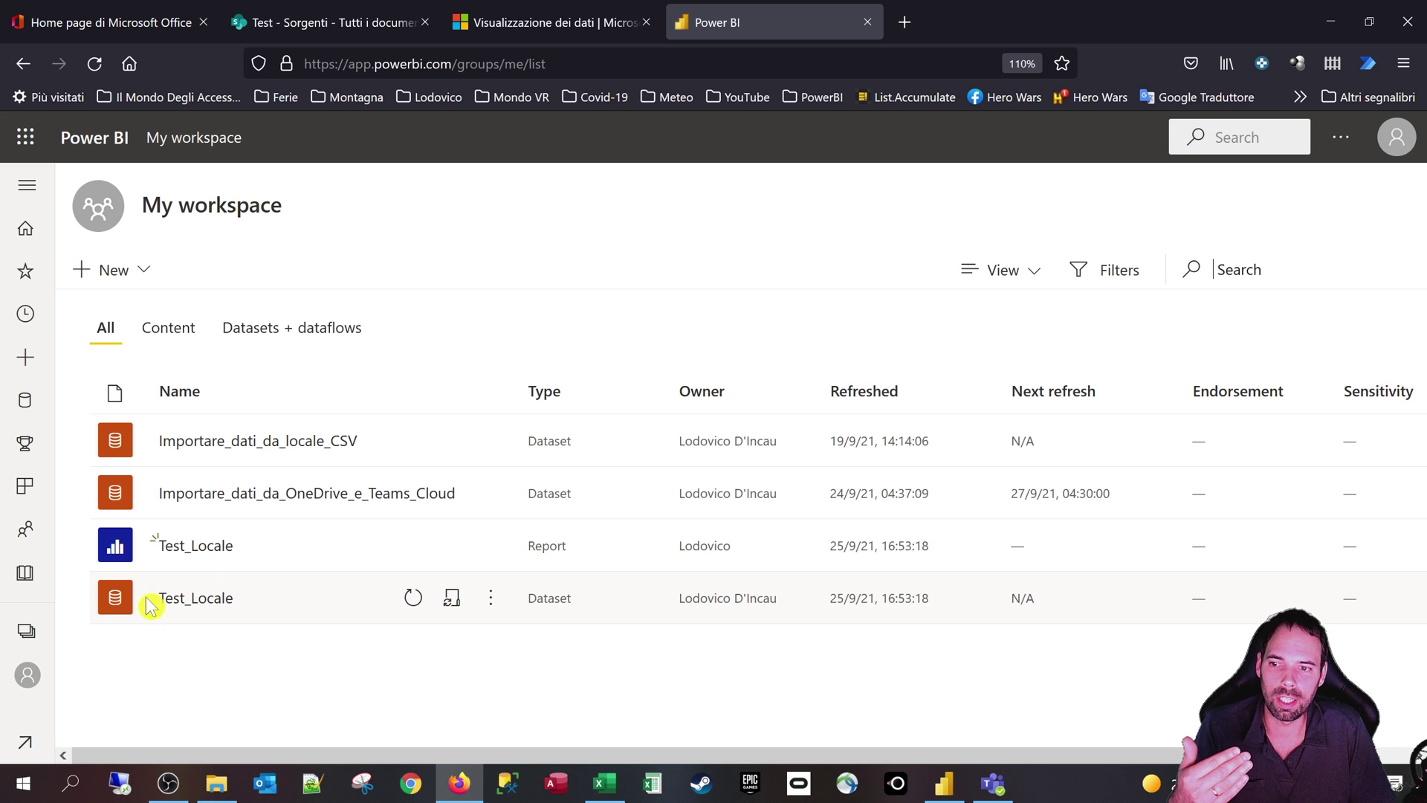
pyautogui.click(943, 782)
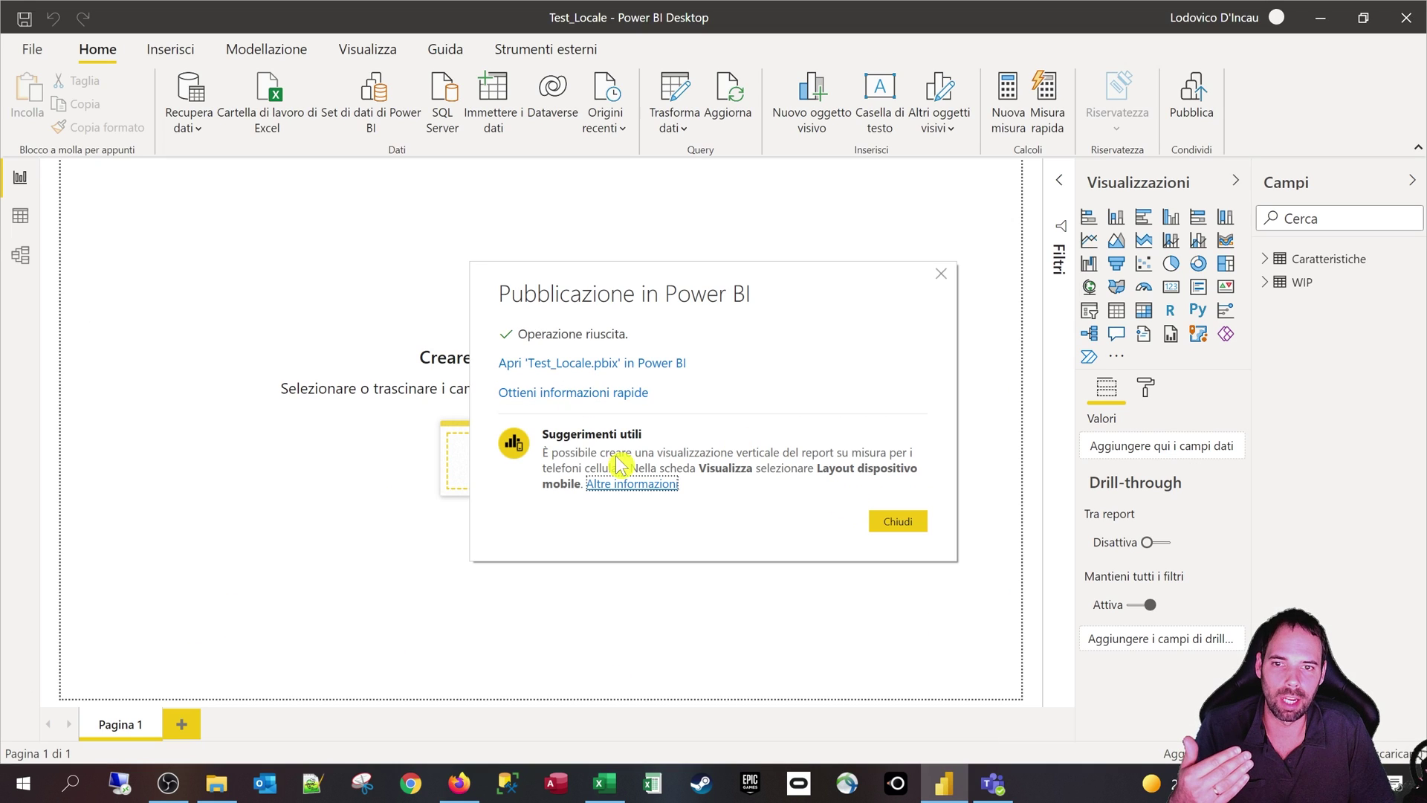
pyautogui.click(901, 520)
pyautogui.click(459, 782)
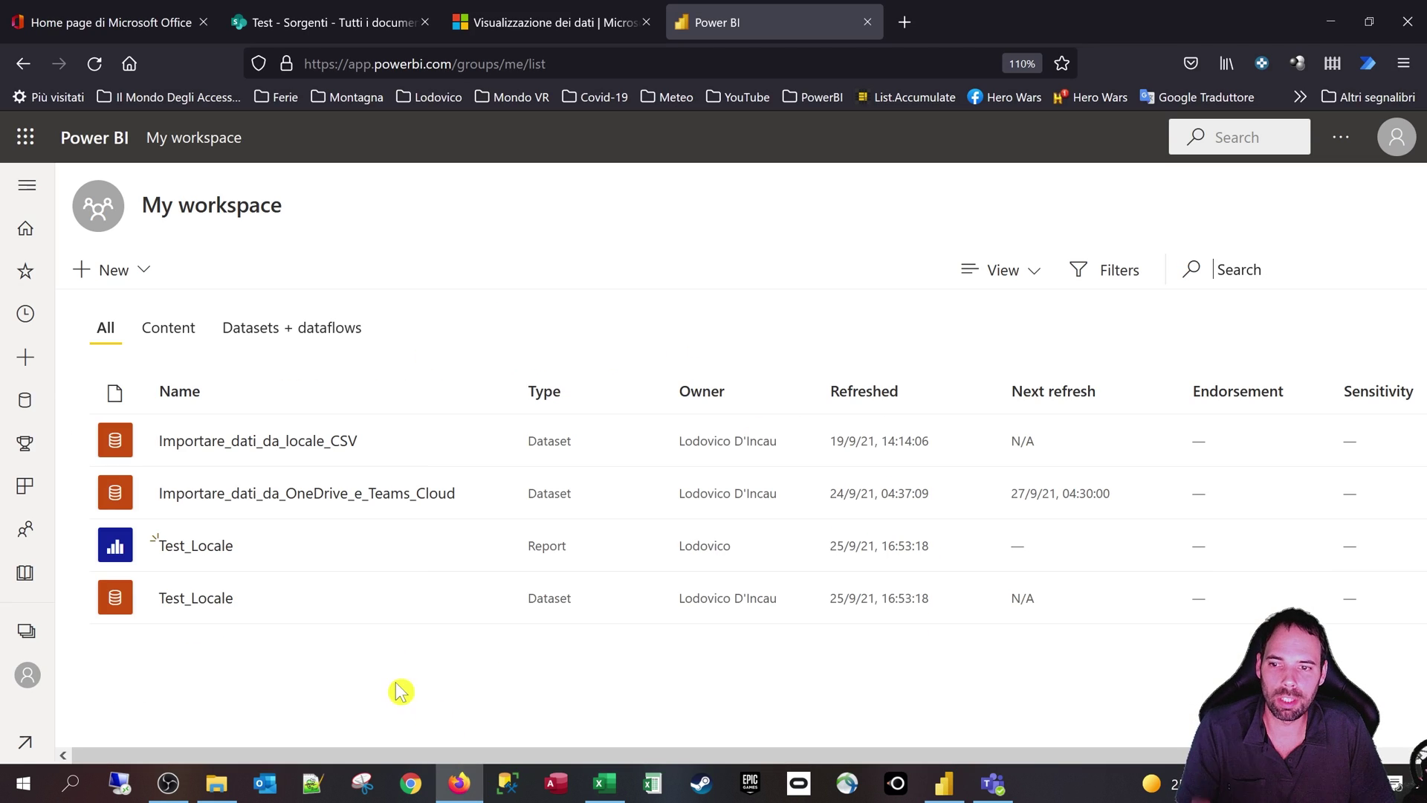
# - Delete the Test_Locale report from My workspace, keeping its dataset
pyautogui.click(490, 546)
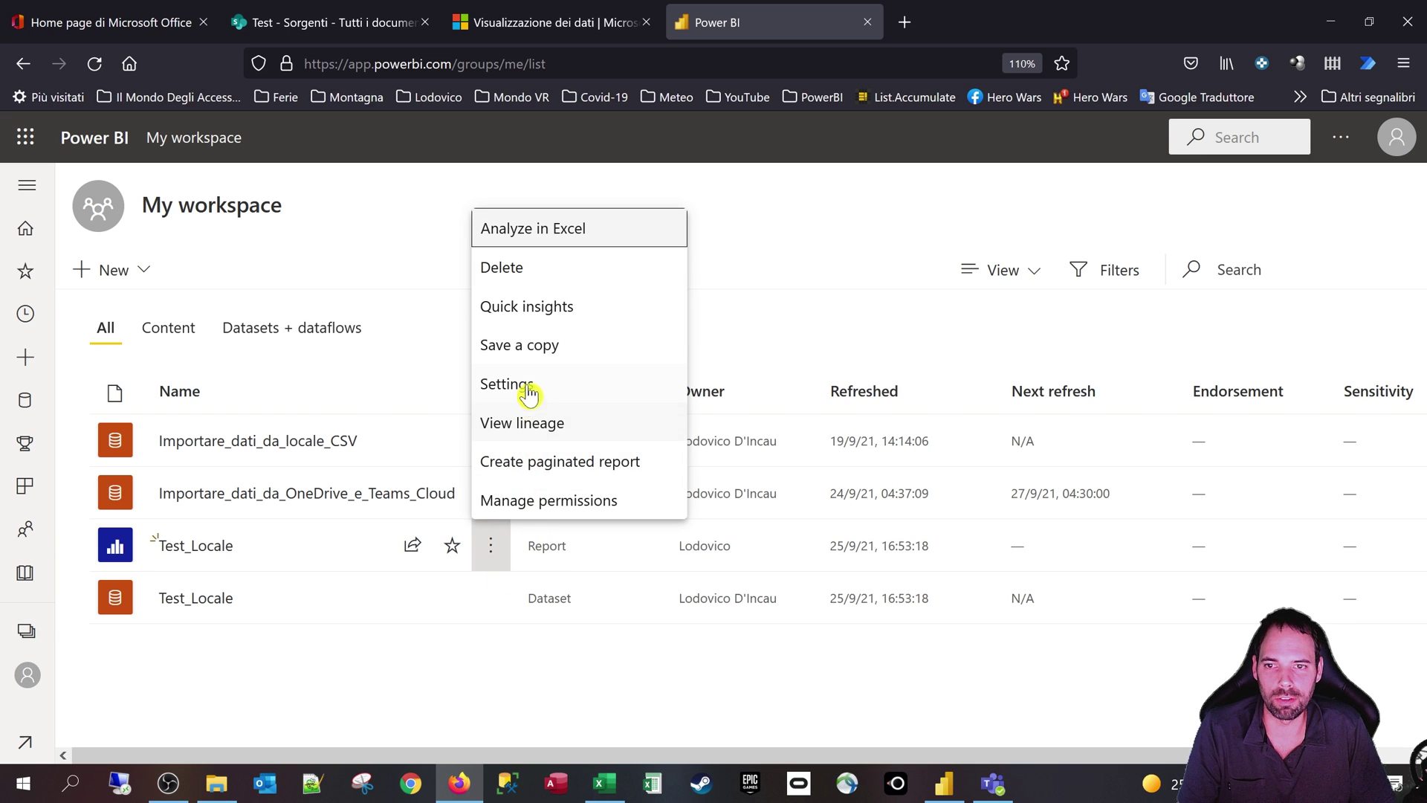
pyautogui.click(522, 268)
pyautogui.click(728, 492)
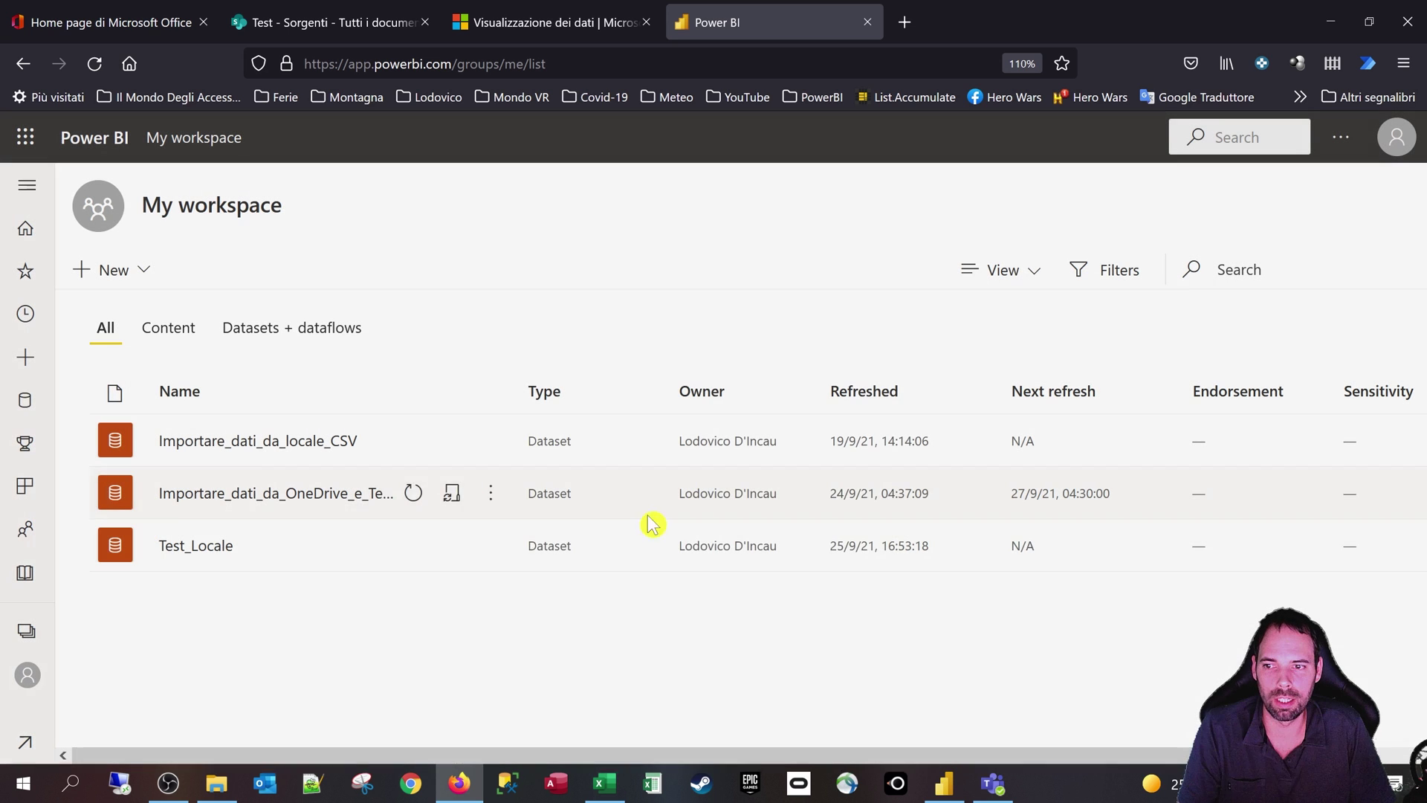
# - Open the Test_Locale dataset's settings and check which data sources its gateway connection lists under MCPBI
pyautogui.click(491, 545)
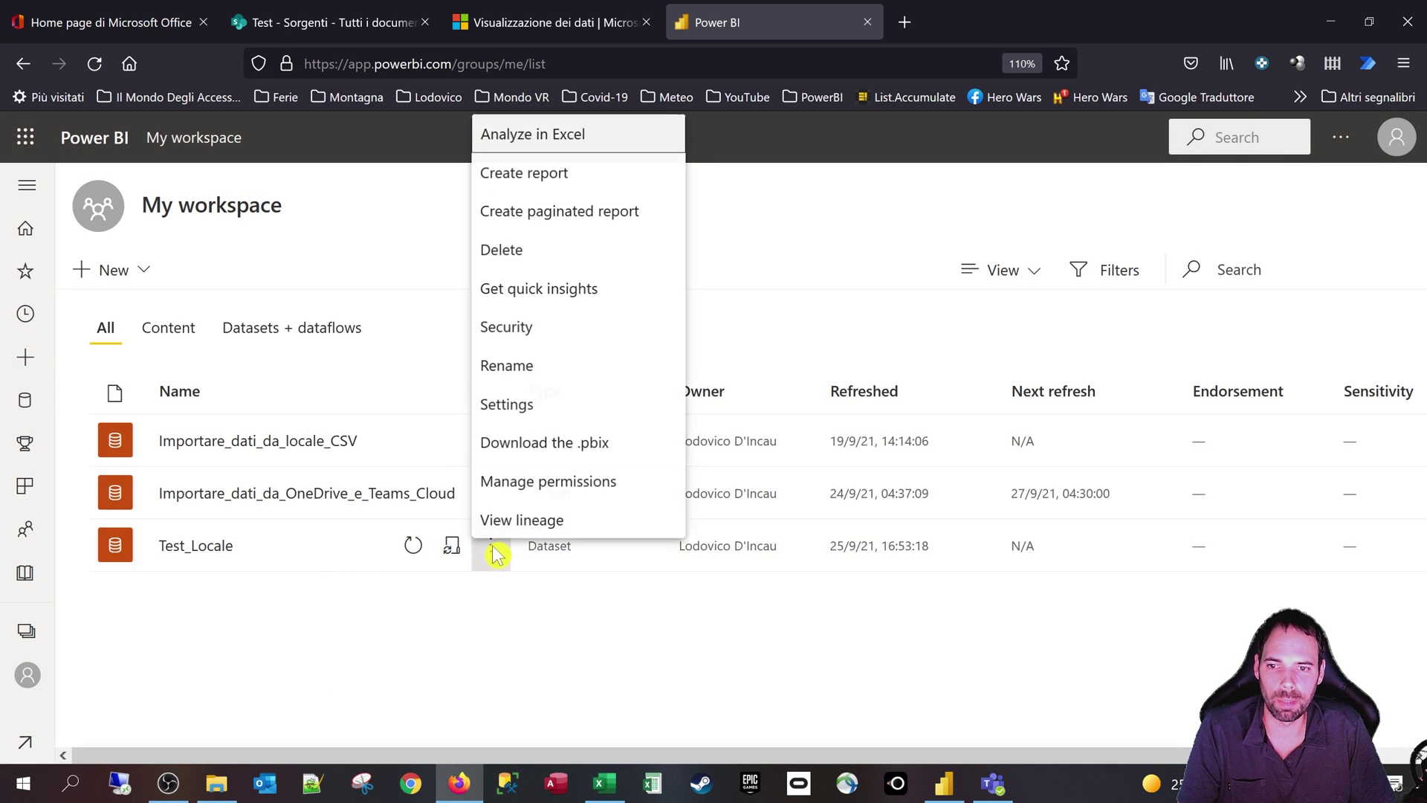
pyautogui.click(535, 403)
pyautogui.scroll(-4, 579, 476)
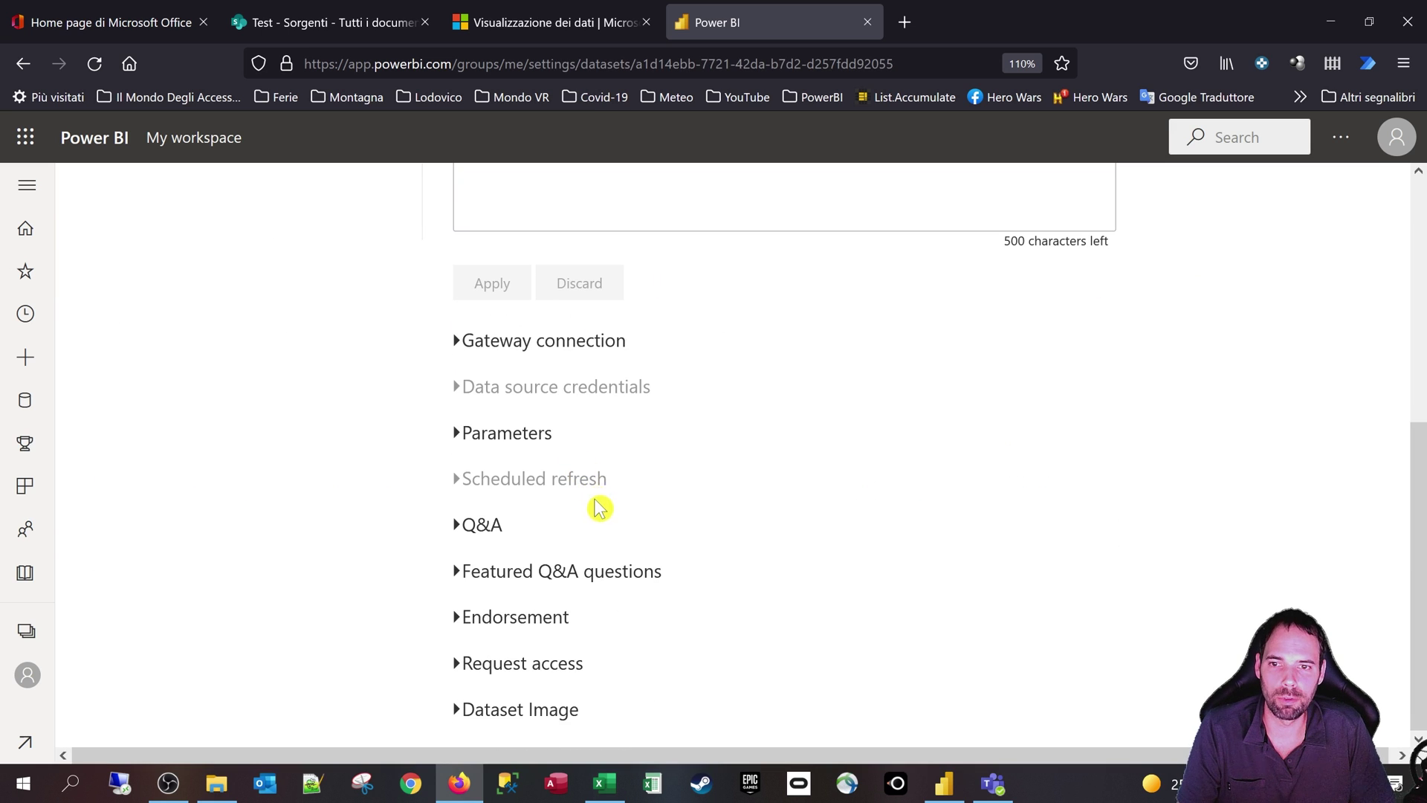
pyautogui.click(530, 343)
pyautogui.scroll(-4, 694, 414)
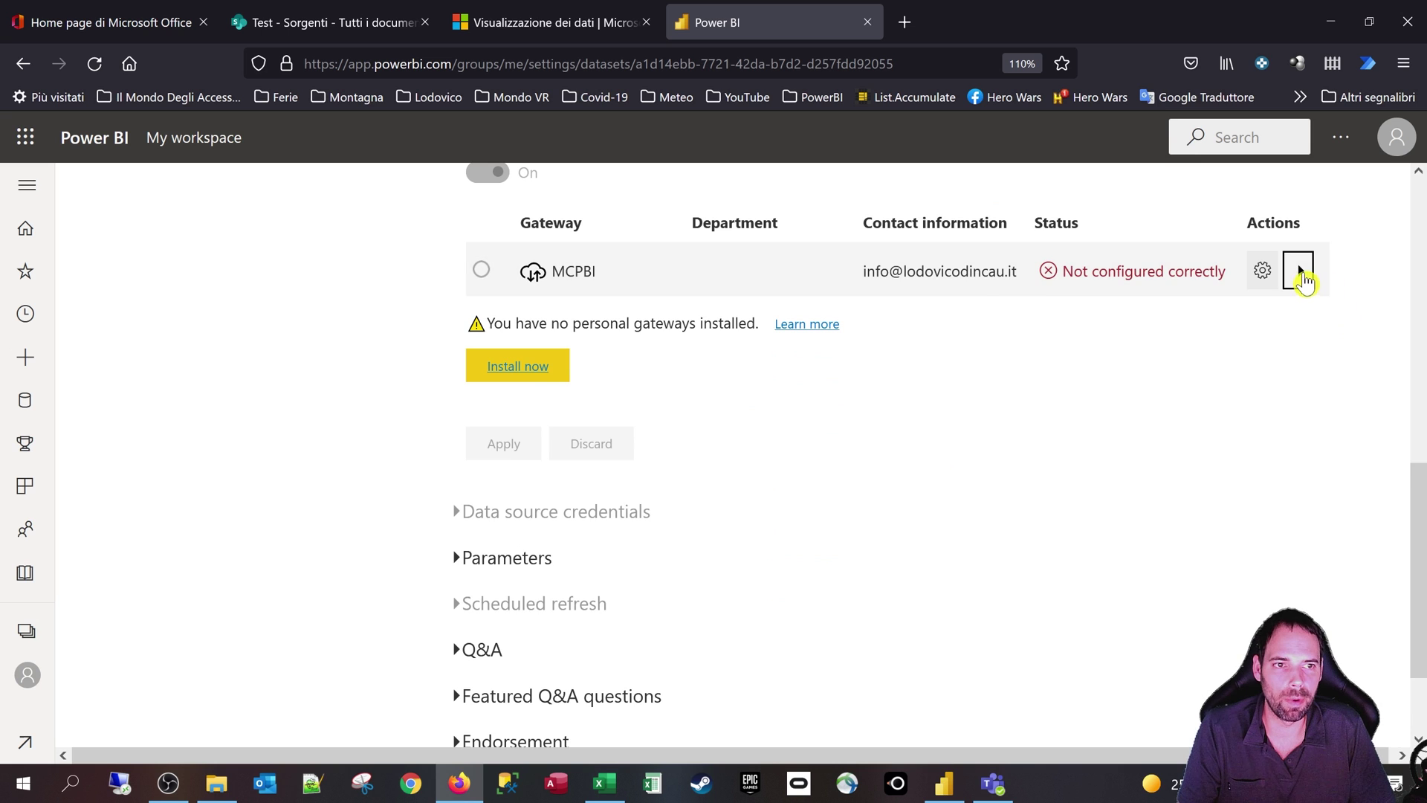
pyautogui.click(1300, 272)
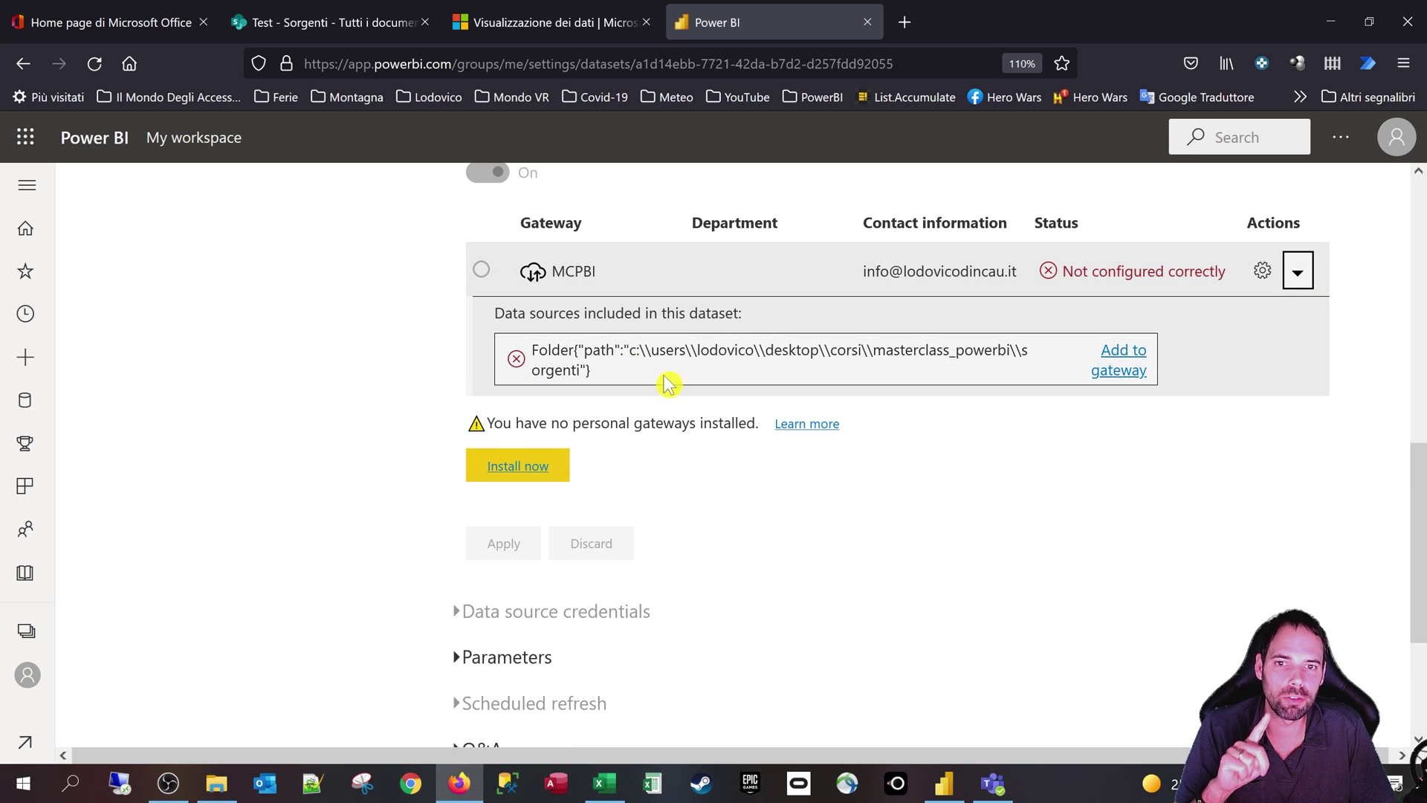
pyautogui.moveTo(582, 369); pyautogui.dragTo(627, 346)
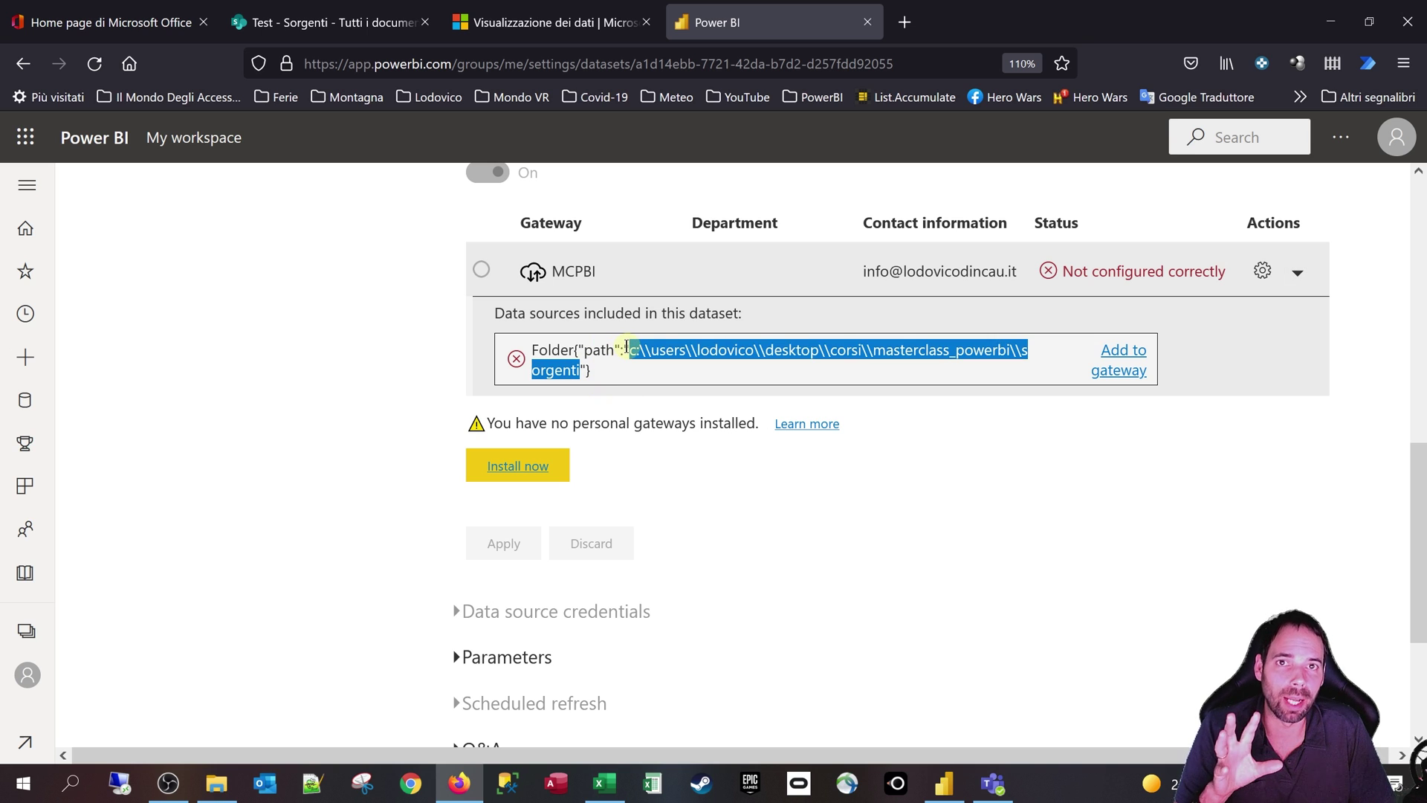
# - Start adding the Sorgenti folder source to the MCPBI gateway and name the data source Sorgente
pyautogui.click(1100, 375)
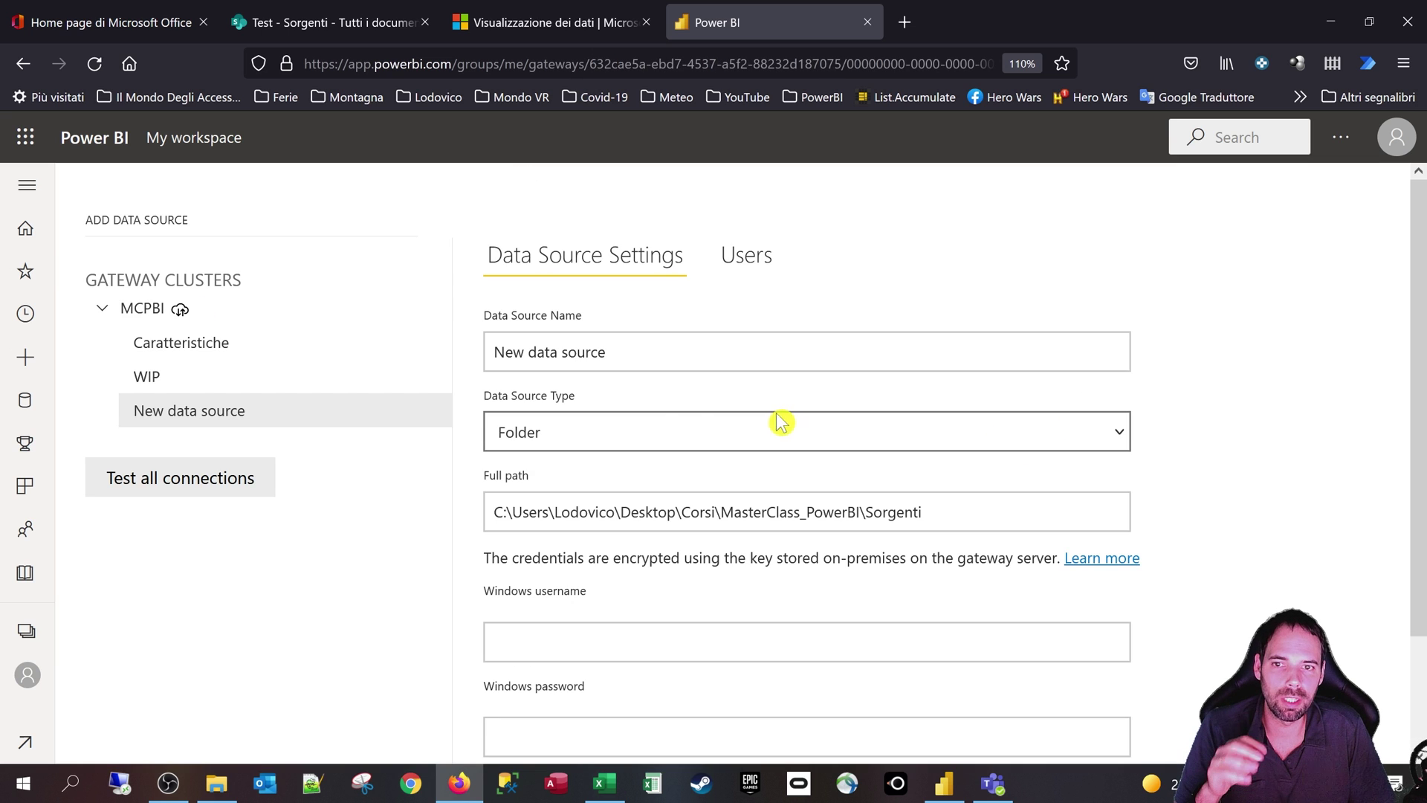
pyautogui.scroll(-2, 460, 430)
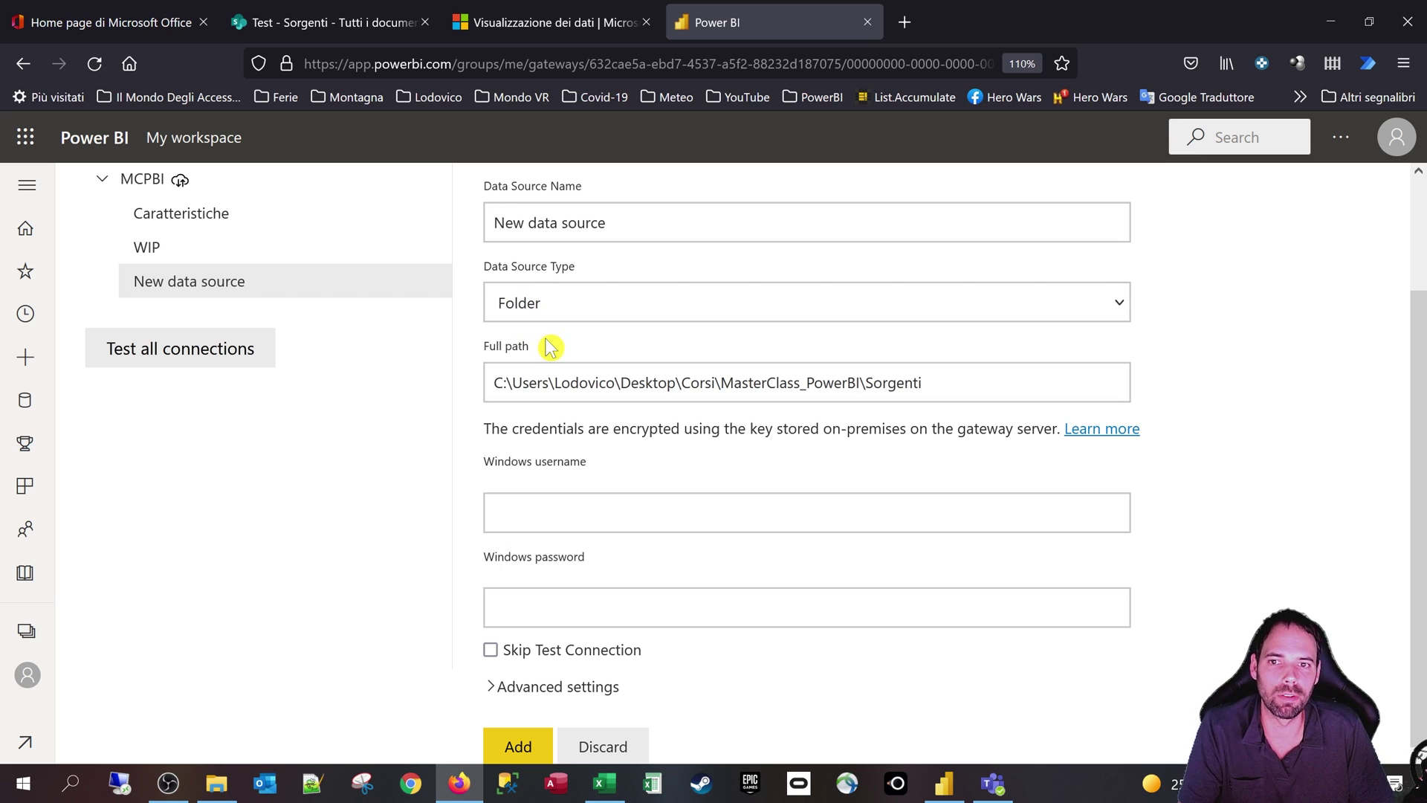
pyautogui.scroll(2, 548, 376)
pyautogui.moveTo(923, 512); pyautogui.dragTo(468, 517)
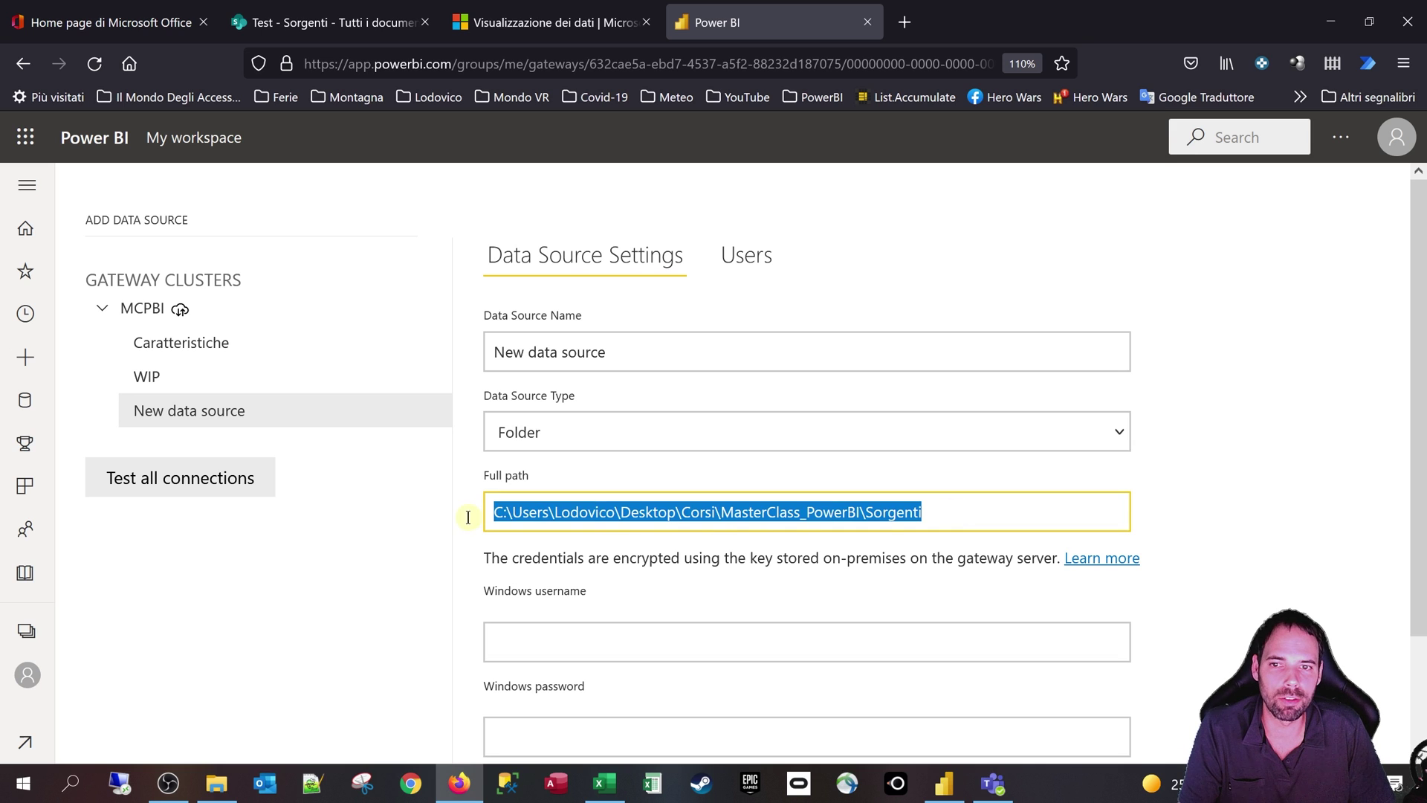
pyautogui.click(691, 357)
pyautogui.moveTo(755, 350); pyautogui.dragTo(426, 341)
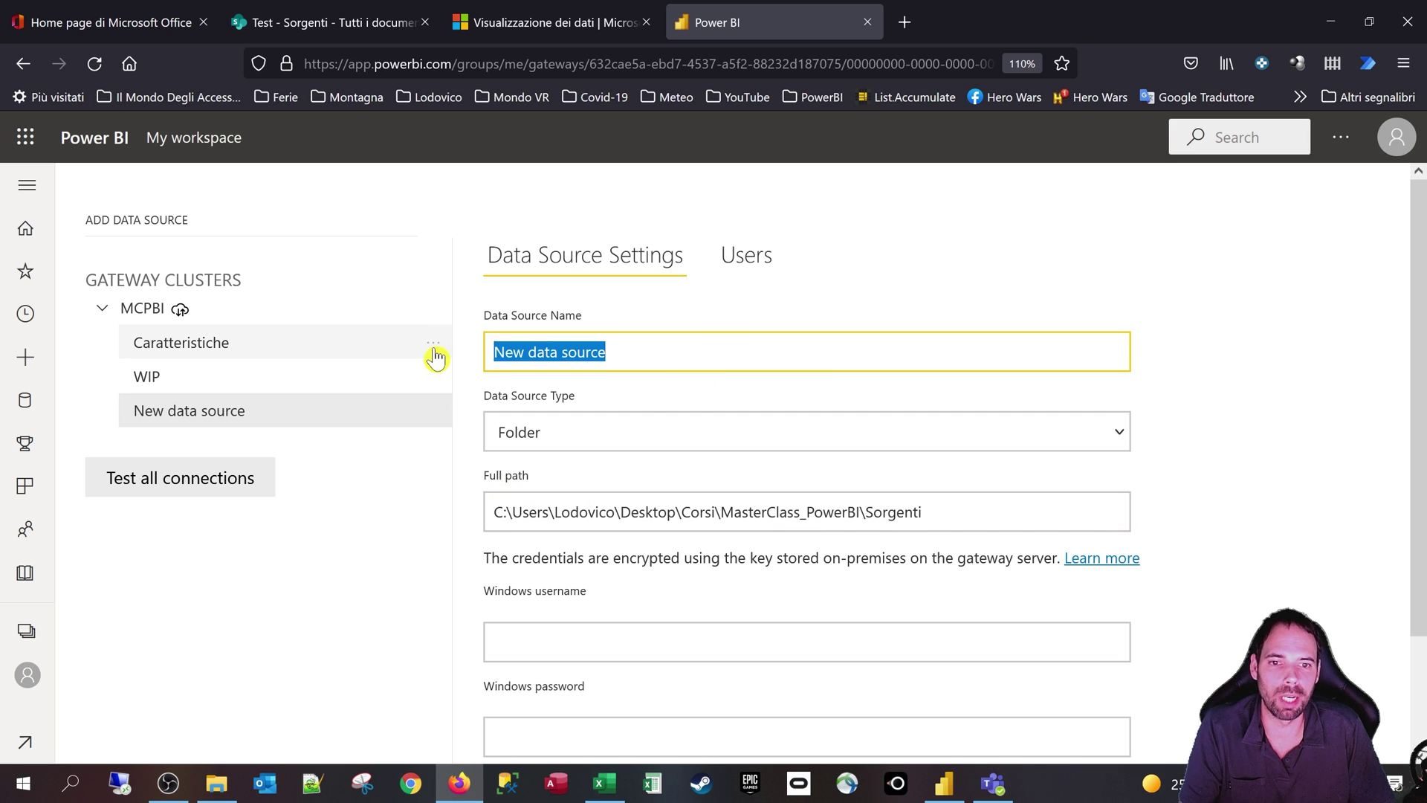
pyautogui.write('Sorgente')
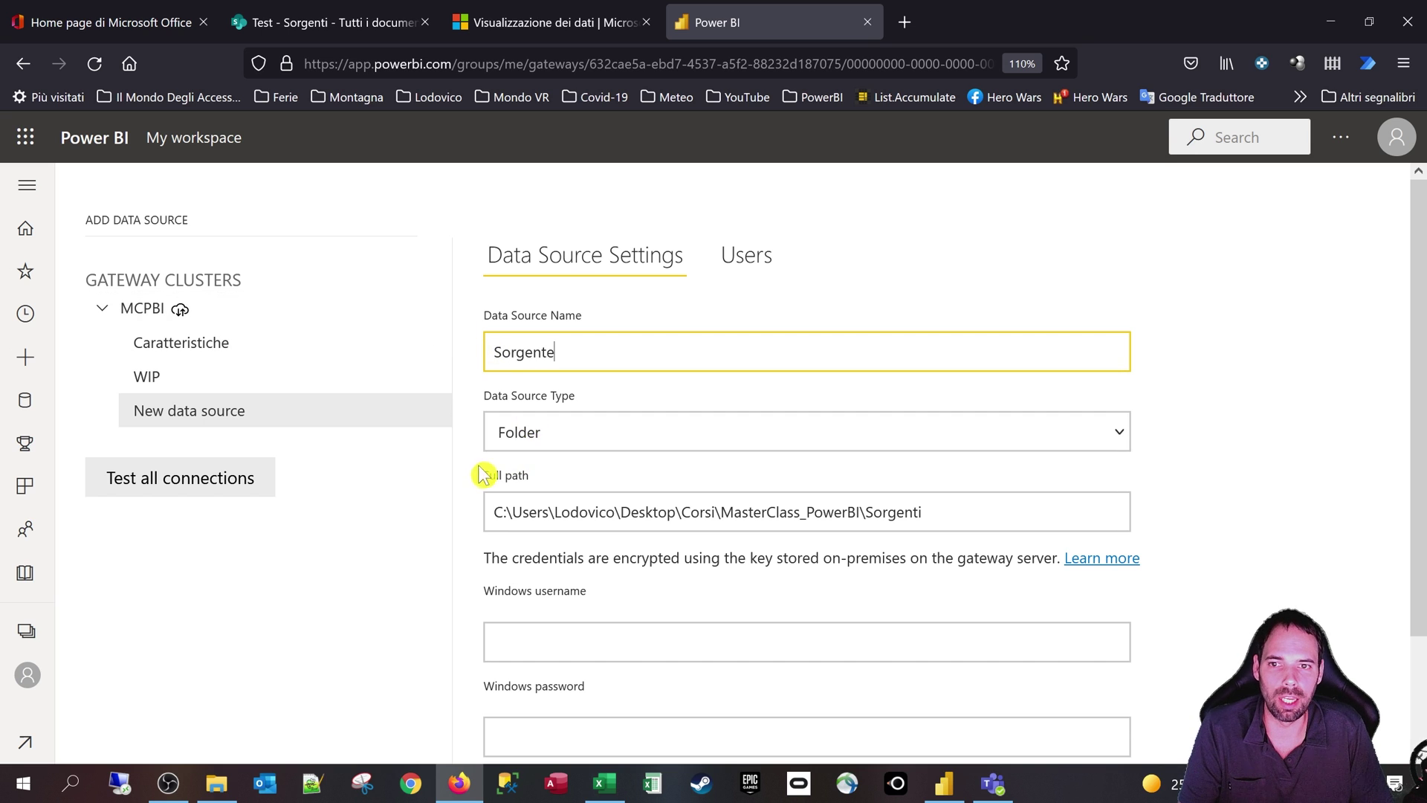
# - Enter the Windows username and password for the Sorgente data source and try to add it, without saving the login in the browser
pyautogui.scroll(-3, 416, 479)
pyautogui.click(519, 511)
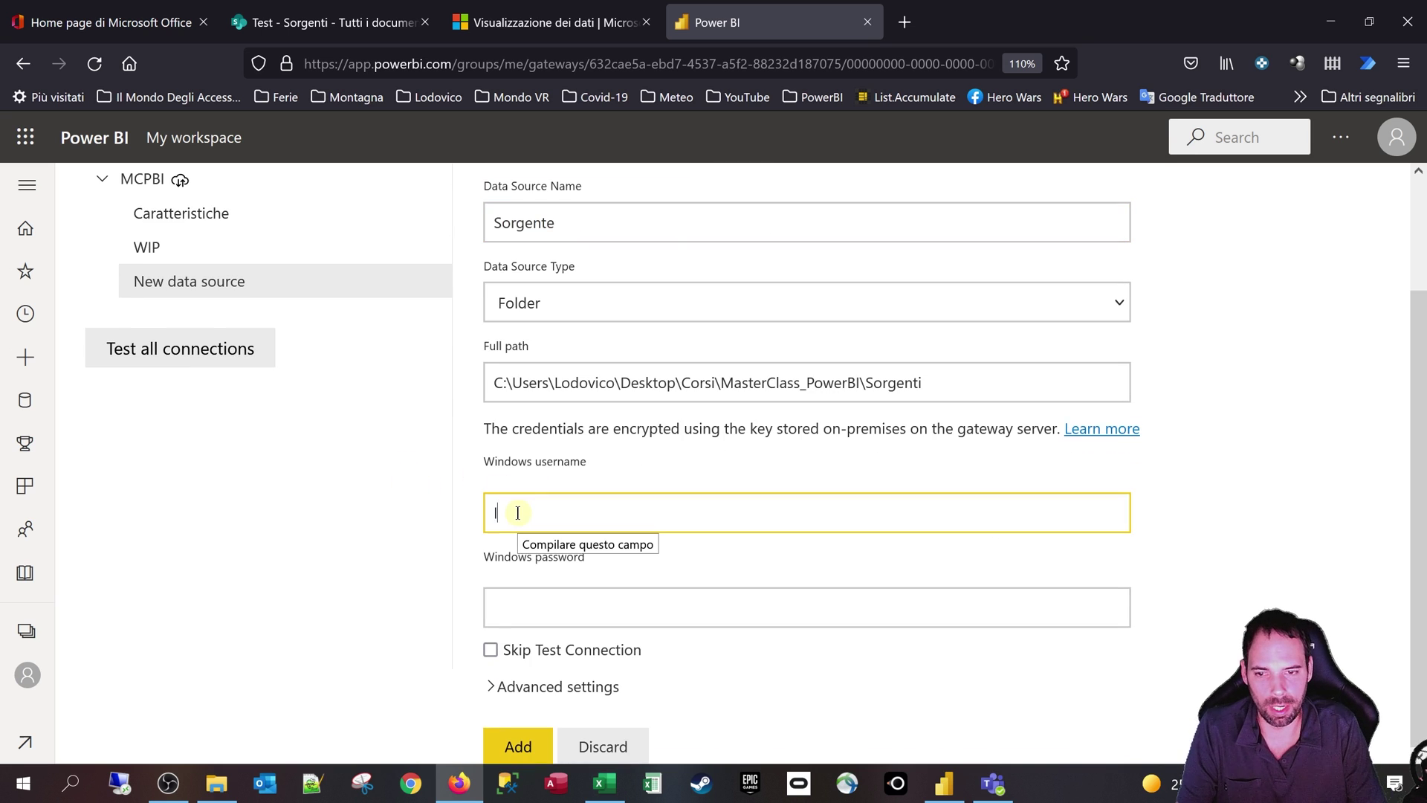
pyautogui.write('lodovicod')
pyautogui.press('Tab')
pyautogui.write('••••')
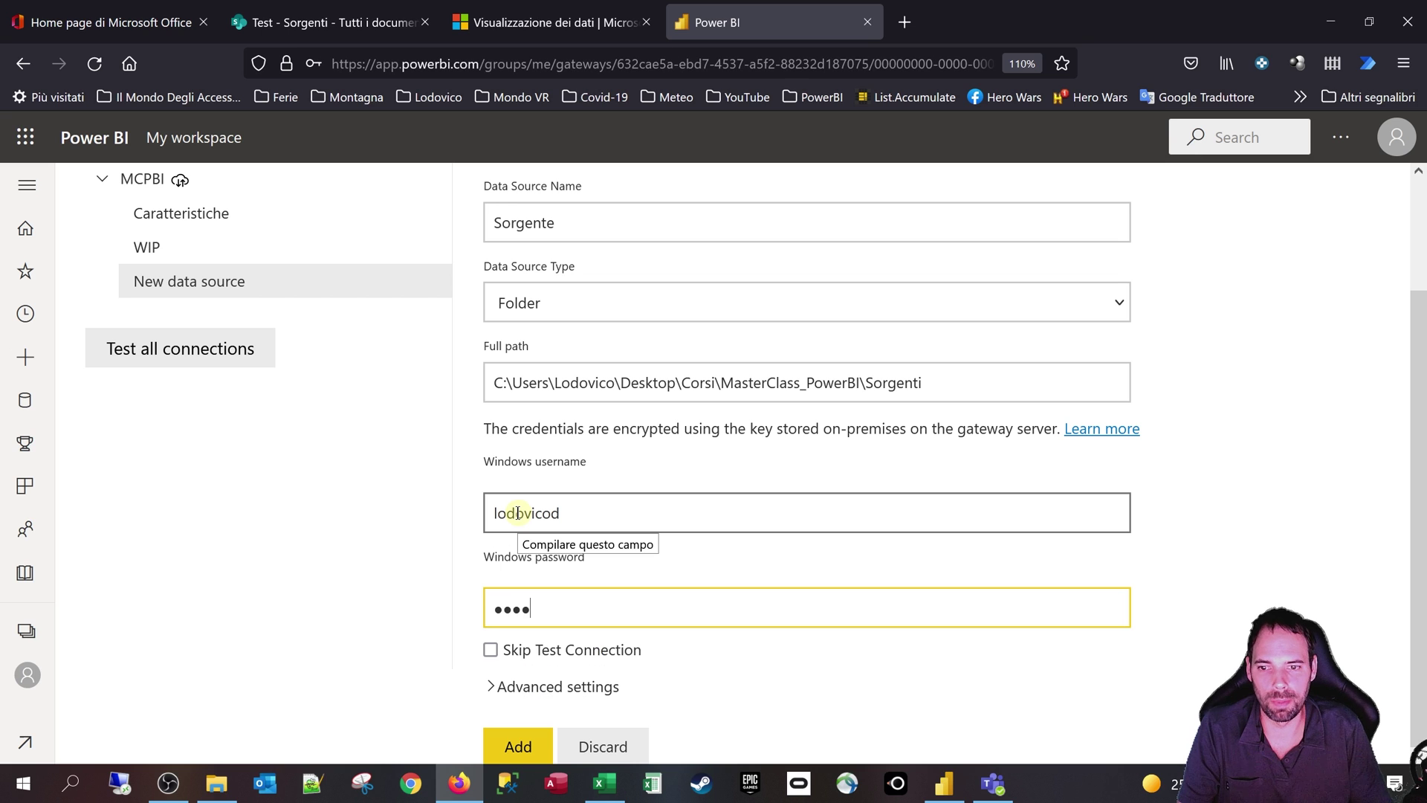
pyautogui.click(513, 749)
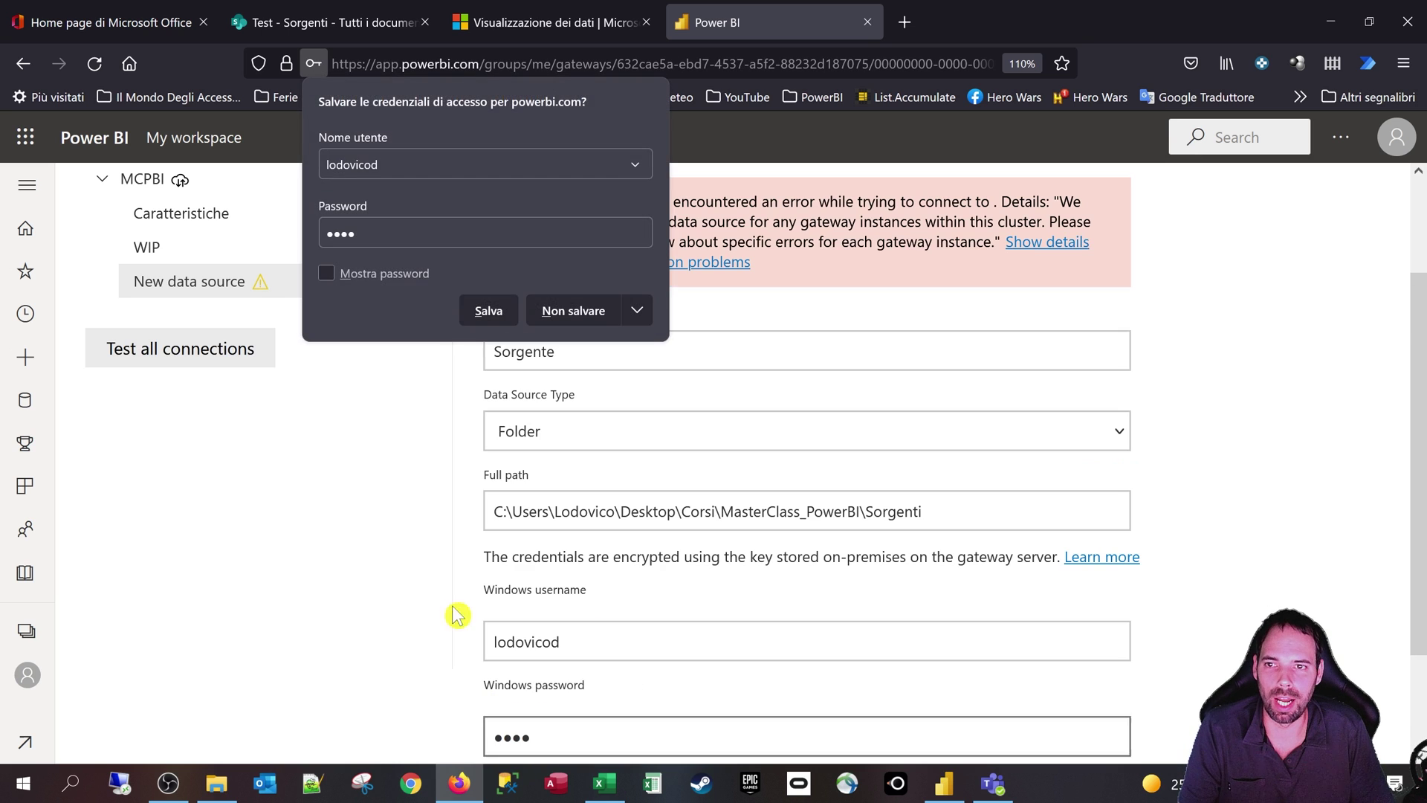
pyautogui.click(579, 312)
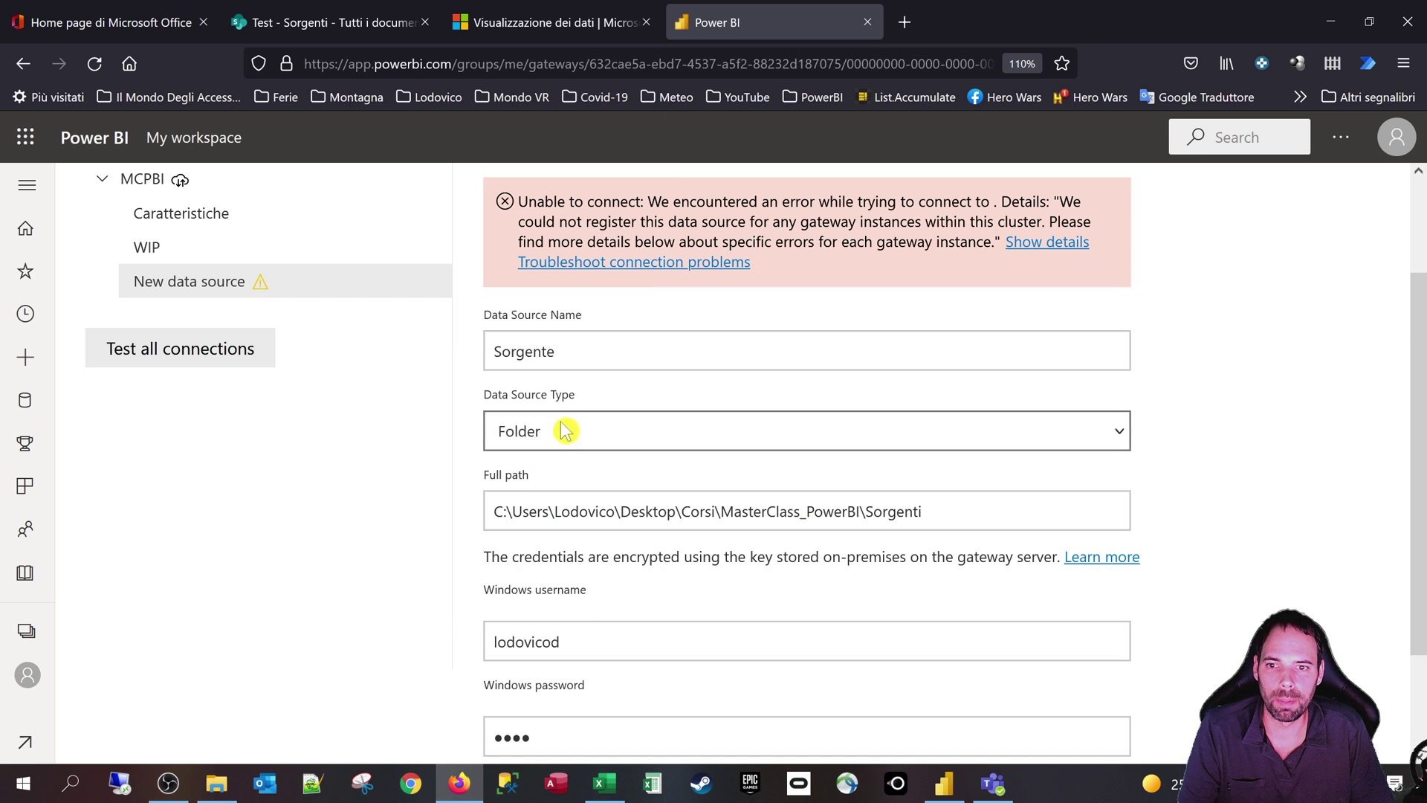
# - Remove the last letter of the Windows username and add the Sorgente data source to the MCPBI gateway
pyautogui.click(548, 641)
pyautogui.press('BackSpace')
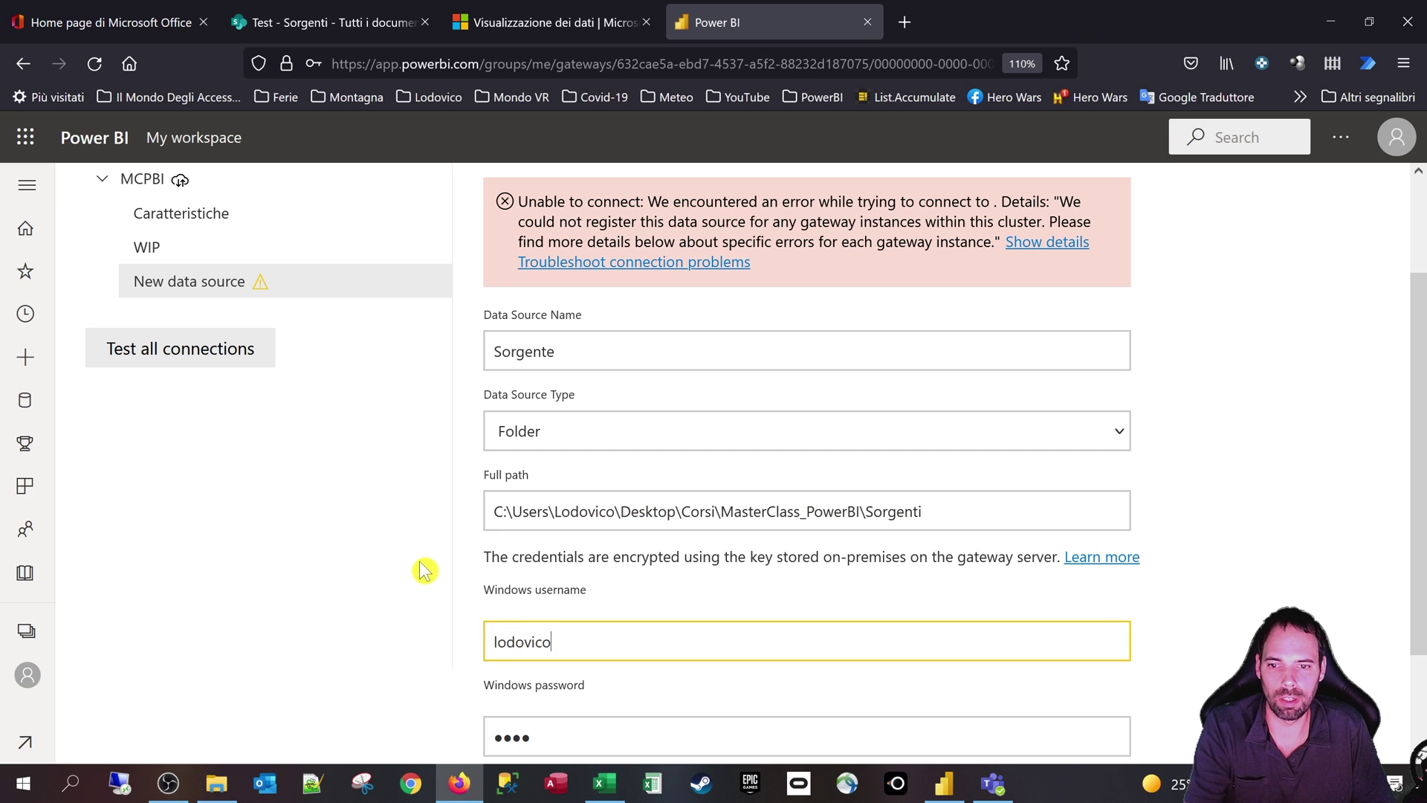
pyautogui.scroll(-2, 570, 628)
pyautogui.click(516, 746)
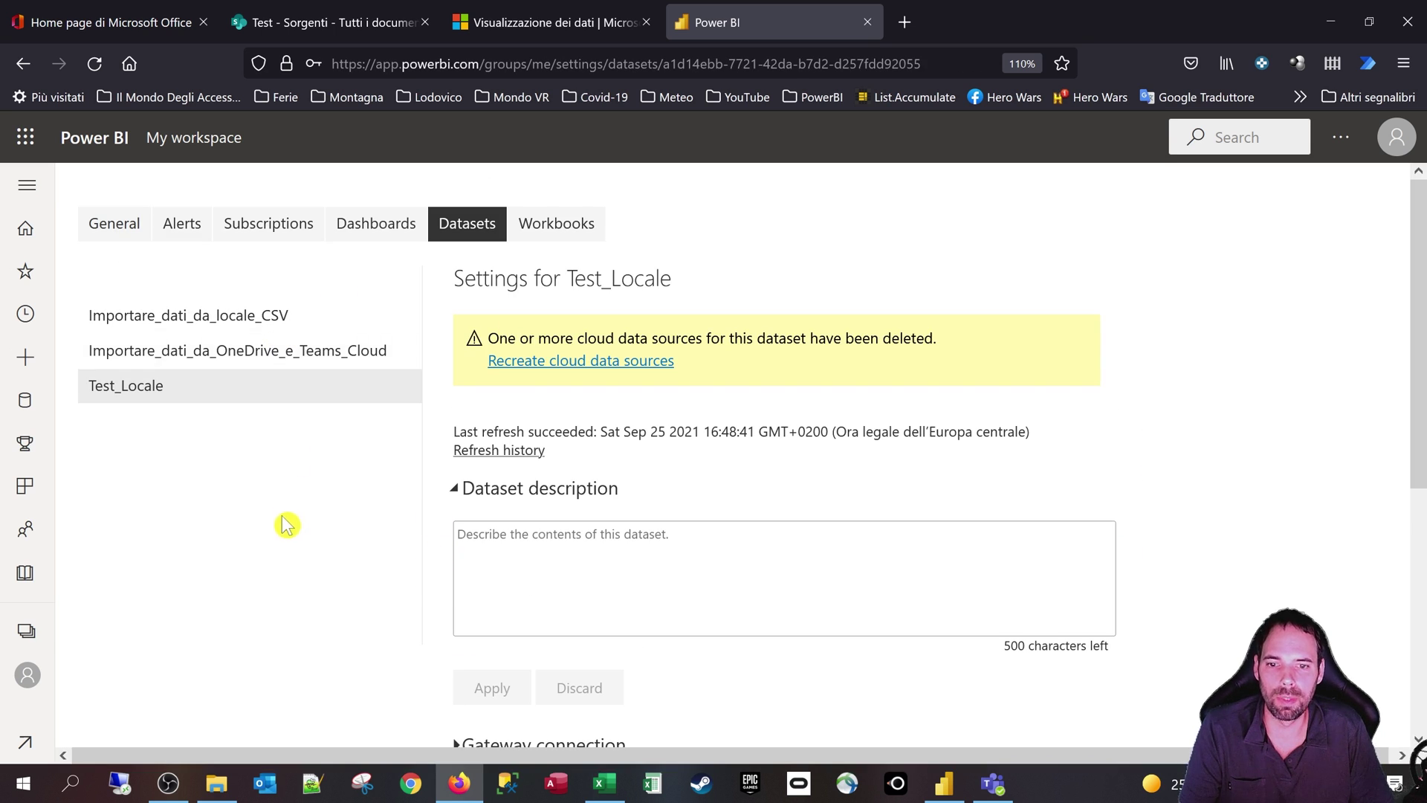
# - Map Test_Locale's folder source to Sorgente on the MCPBI gateway and apply the gateway connection
pyautogui.scroll(-5, 391, 584)
pyautogui.click(518, 347)
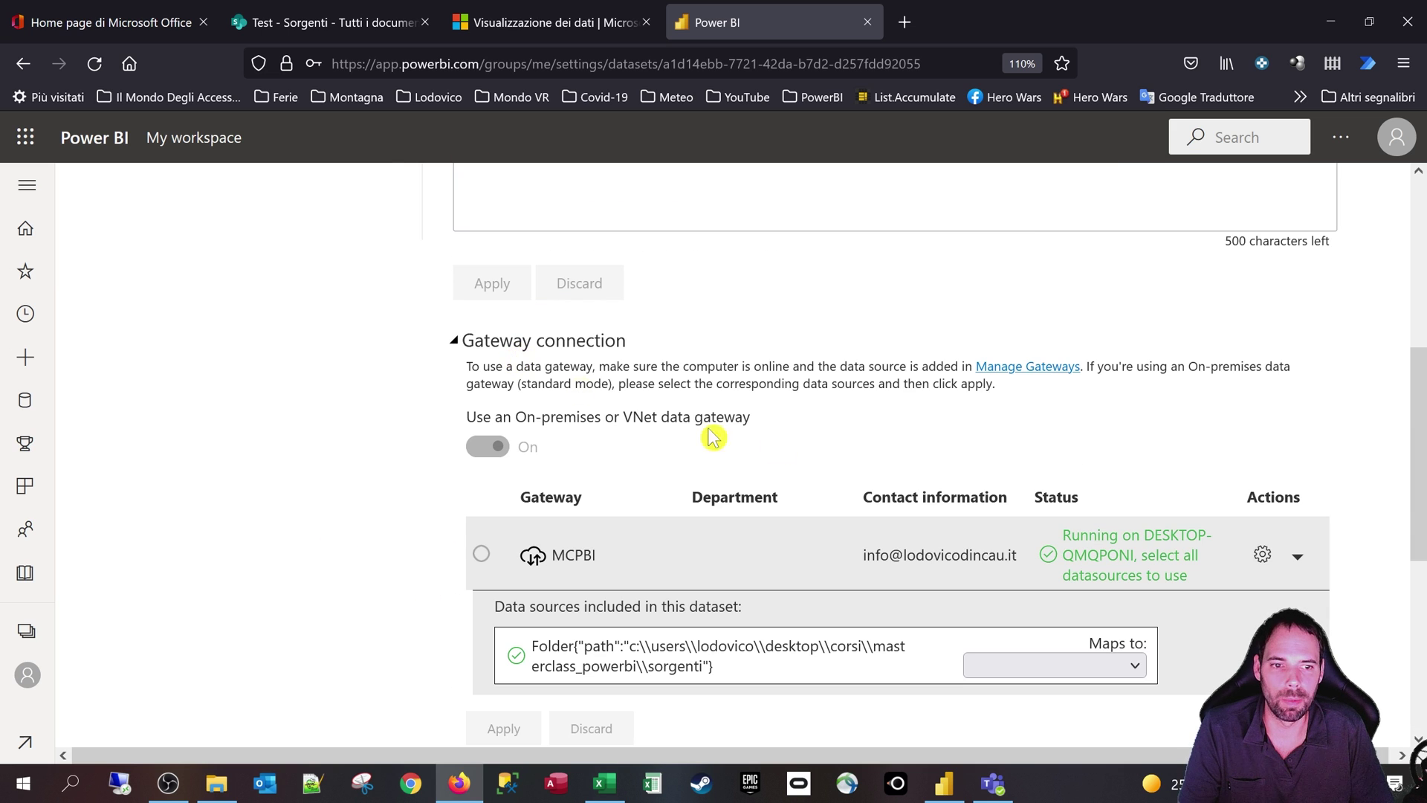
pyautogui.scroll(-3, 939, 458)
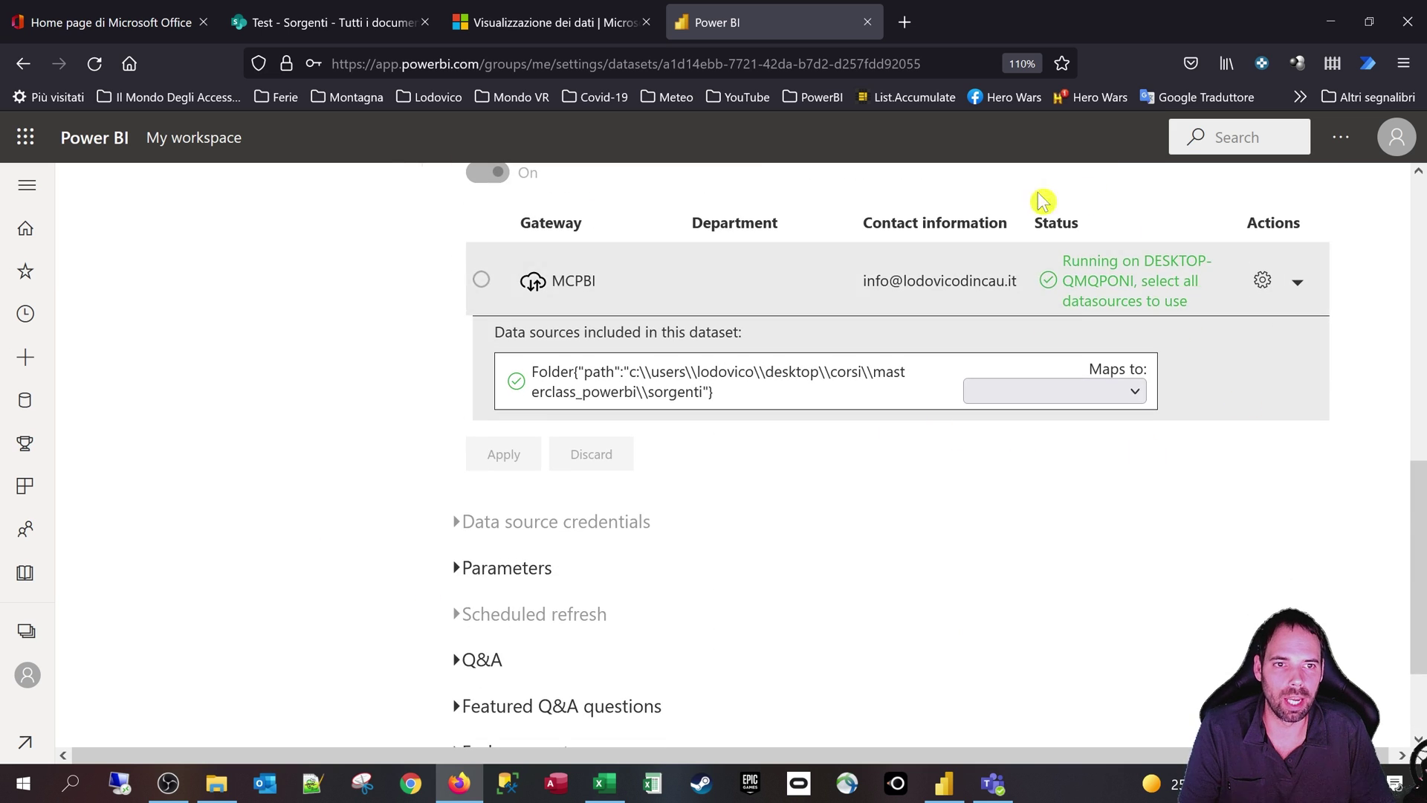
pyautogui.click(1079, 395)
pyautogui.click(1050, 456)
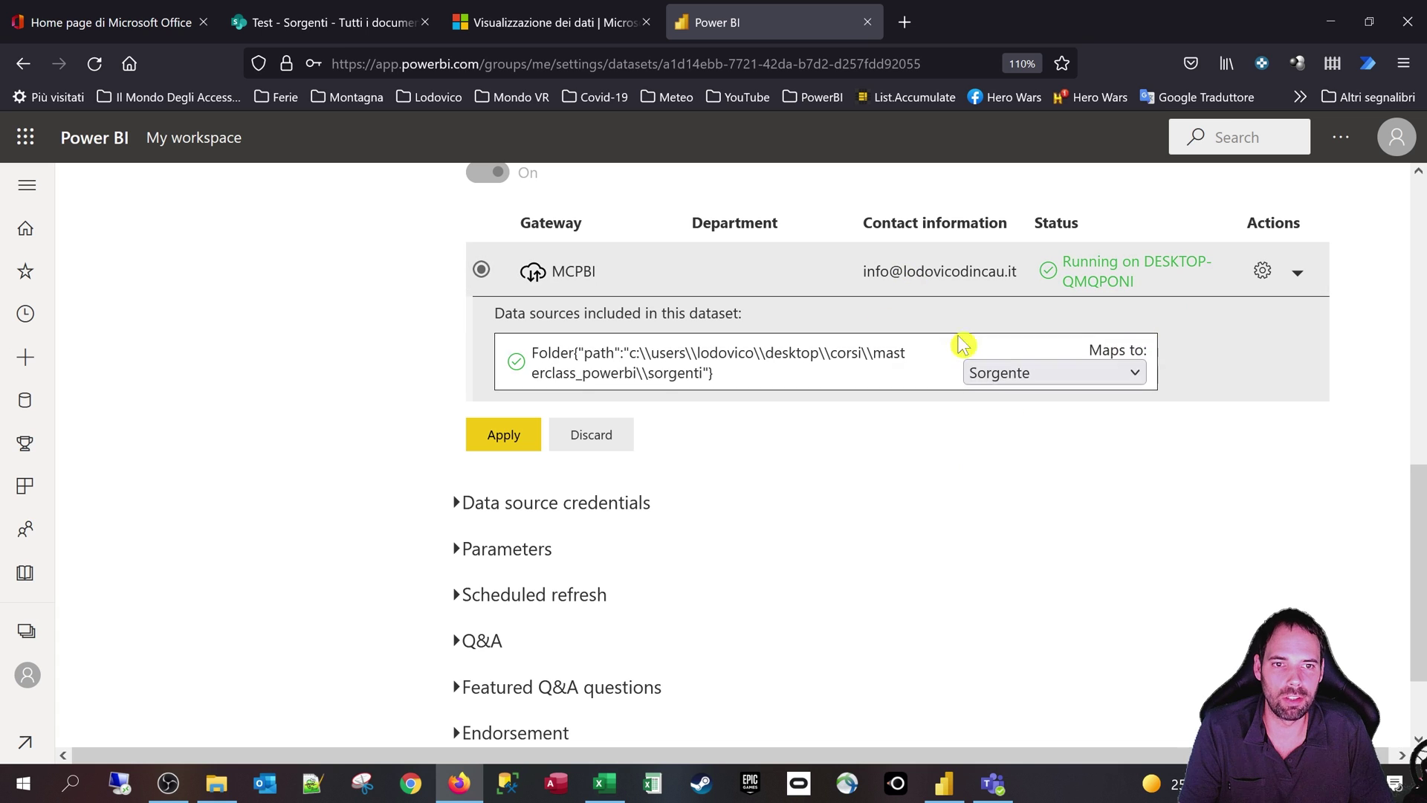
pyautogui.click(487, 439)
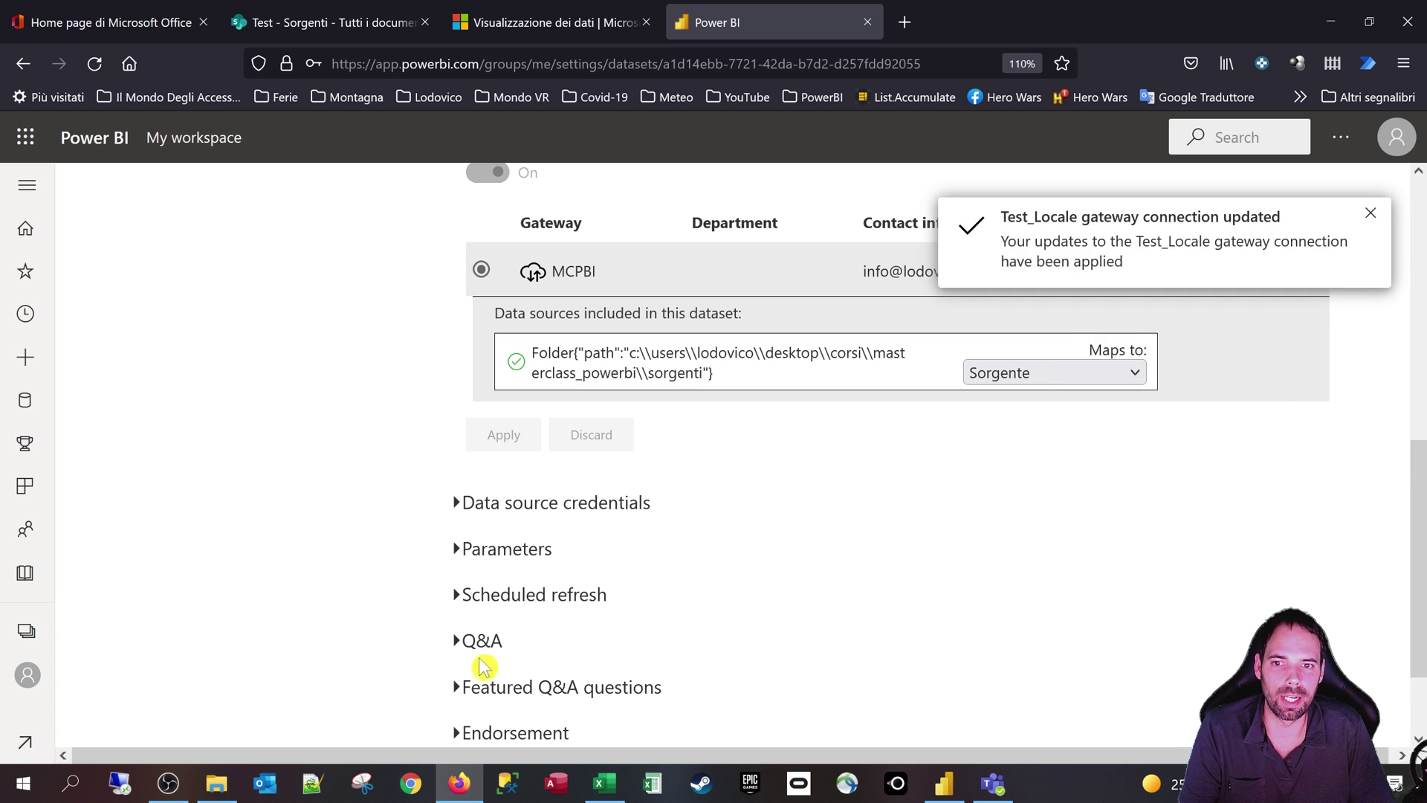
# - Check the data source credentials of the Test_Locale dataset for the Sorgenti folder
pyautogui.click(537, 518)
pyautogui.moveTo(456, 554); pyautogui.dragTo(669, 562)
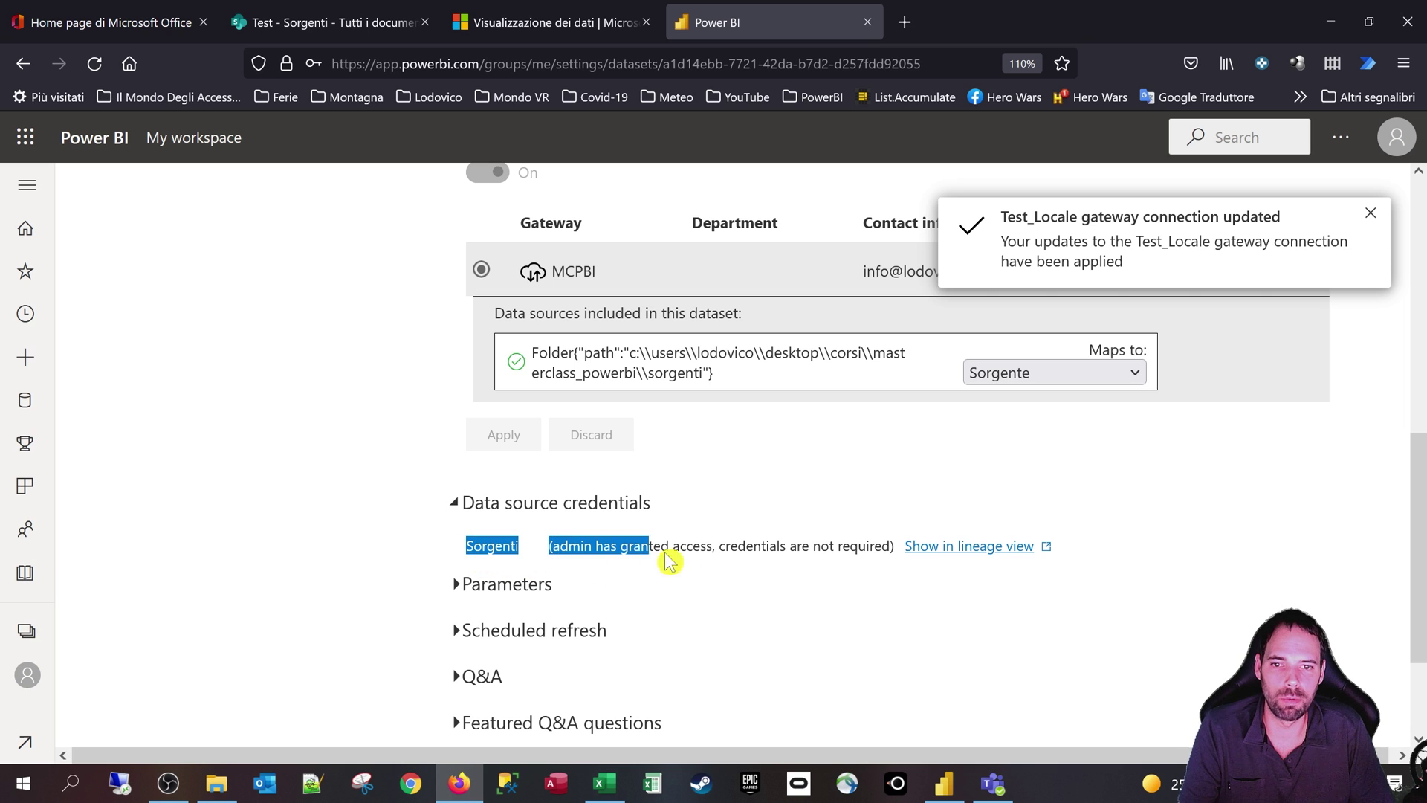
pyautogui.click(844, 653)
# - Refresh the Test_Locale dataset from My workspace, and look at the files of the local Sorgenti folder in File Explorer
pyautogui.click(27, 674)
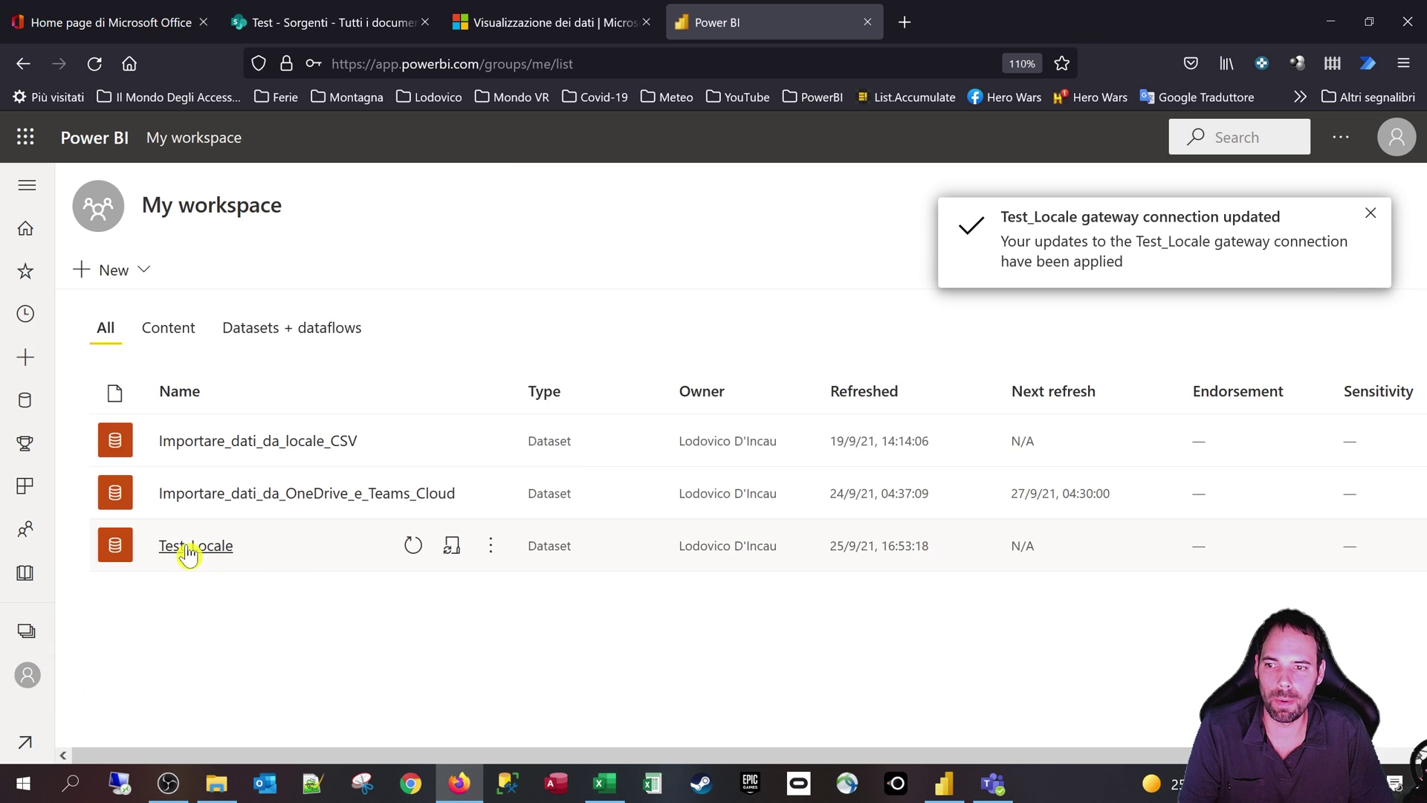
pyautogui.click(413, 546)
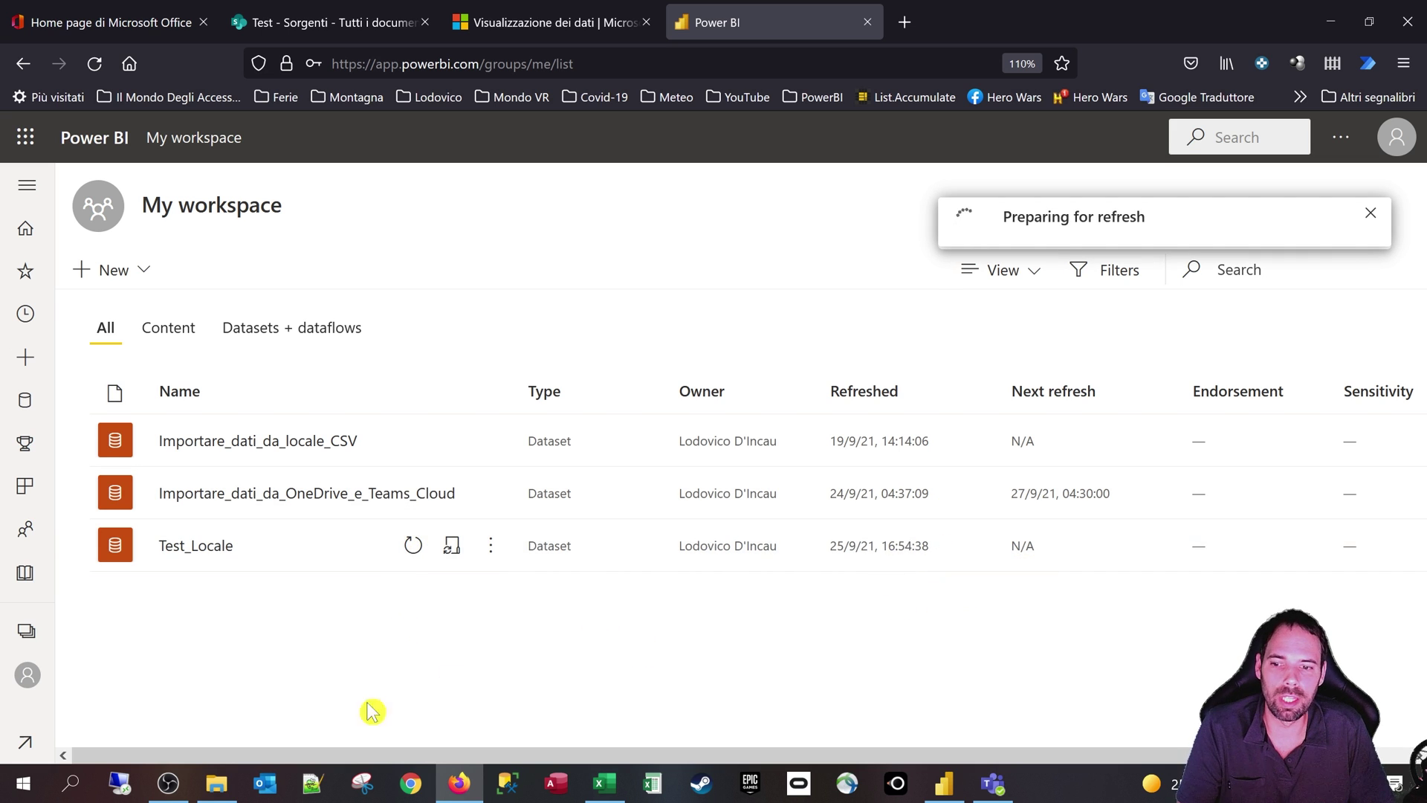
pyautogui.click(216, 782)
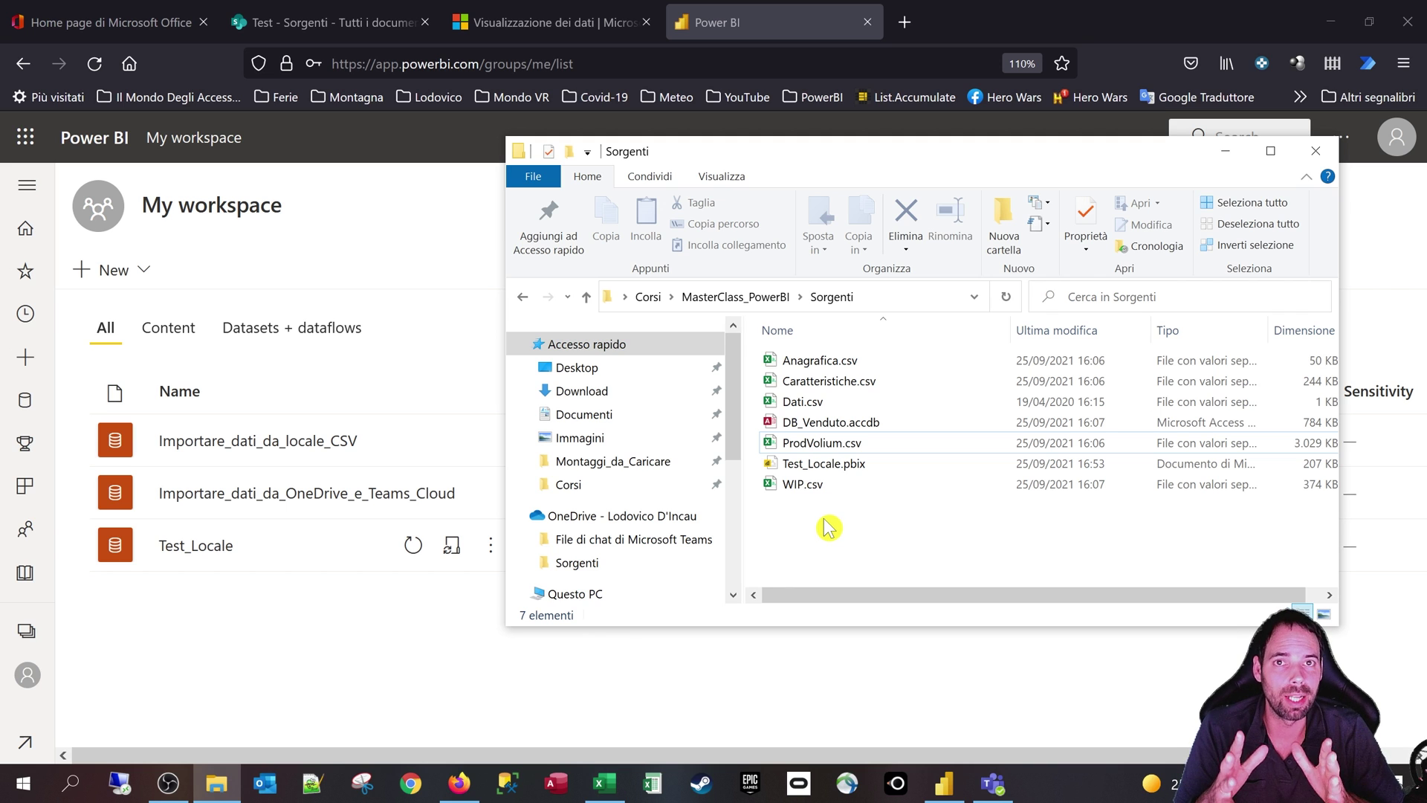
pyautogui.click(453, 649)
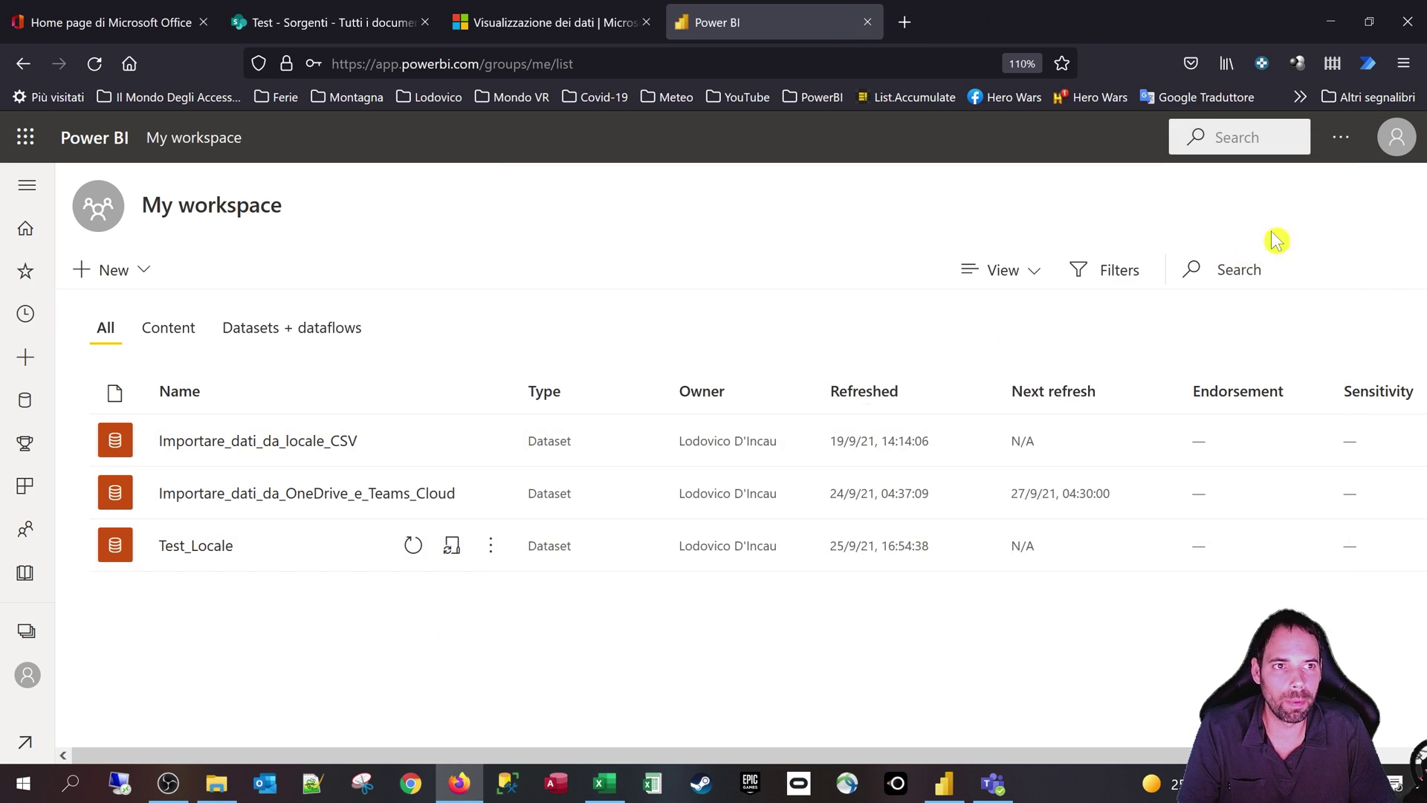
# - Open the gateway management page and remove the Caratteristiche data source from the MCPBI cluster
pyautogui.click(1373, 143)
pyautogui.click(1342, 138)
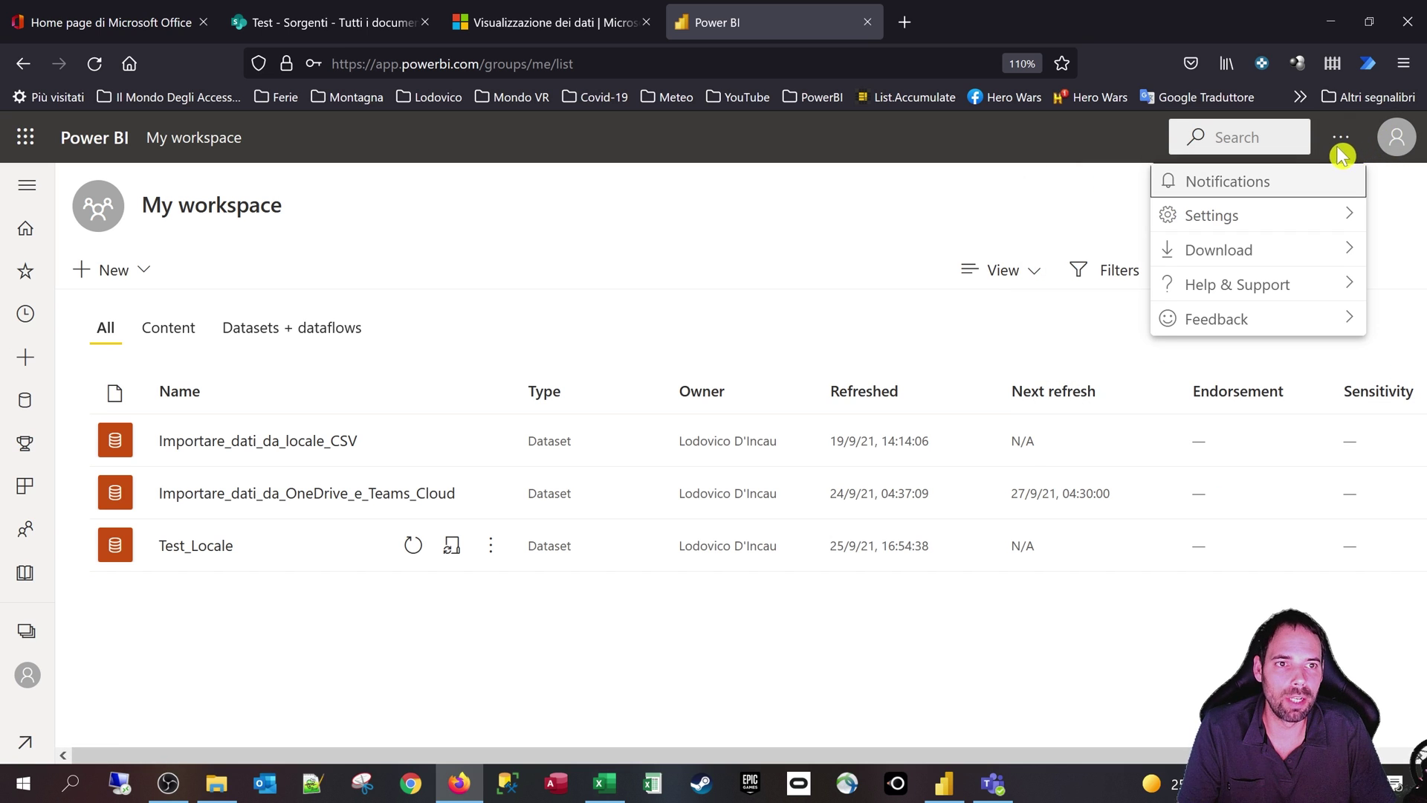
pyautogui.moveTo(1255, 231)
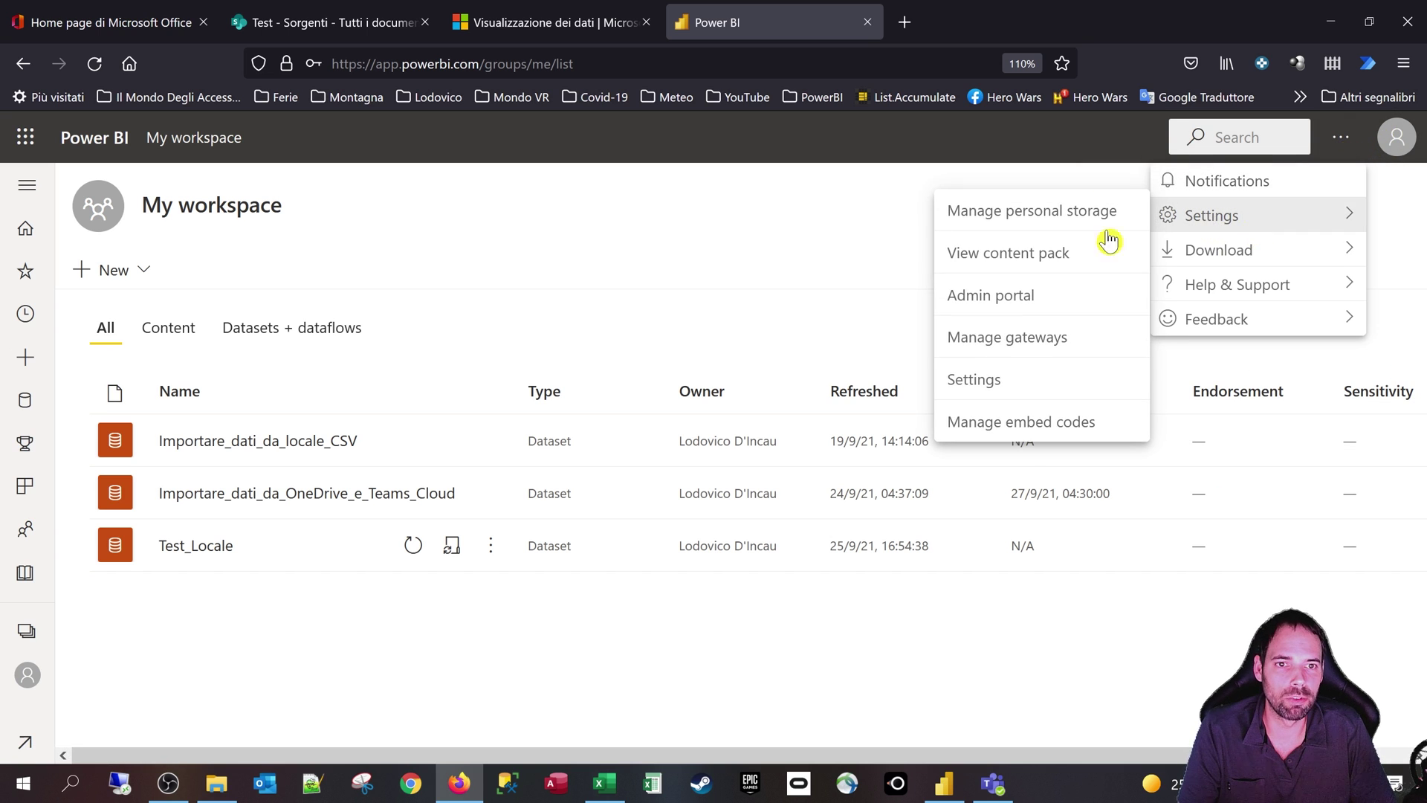
pyautogui.click(1035, 336)
pyautogui.click(105, 318)
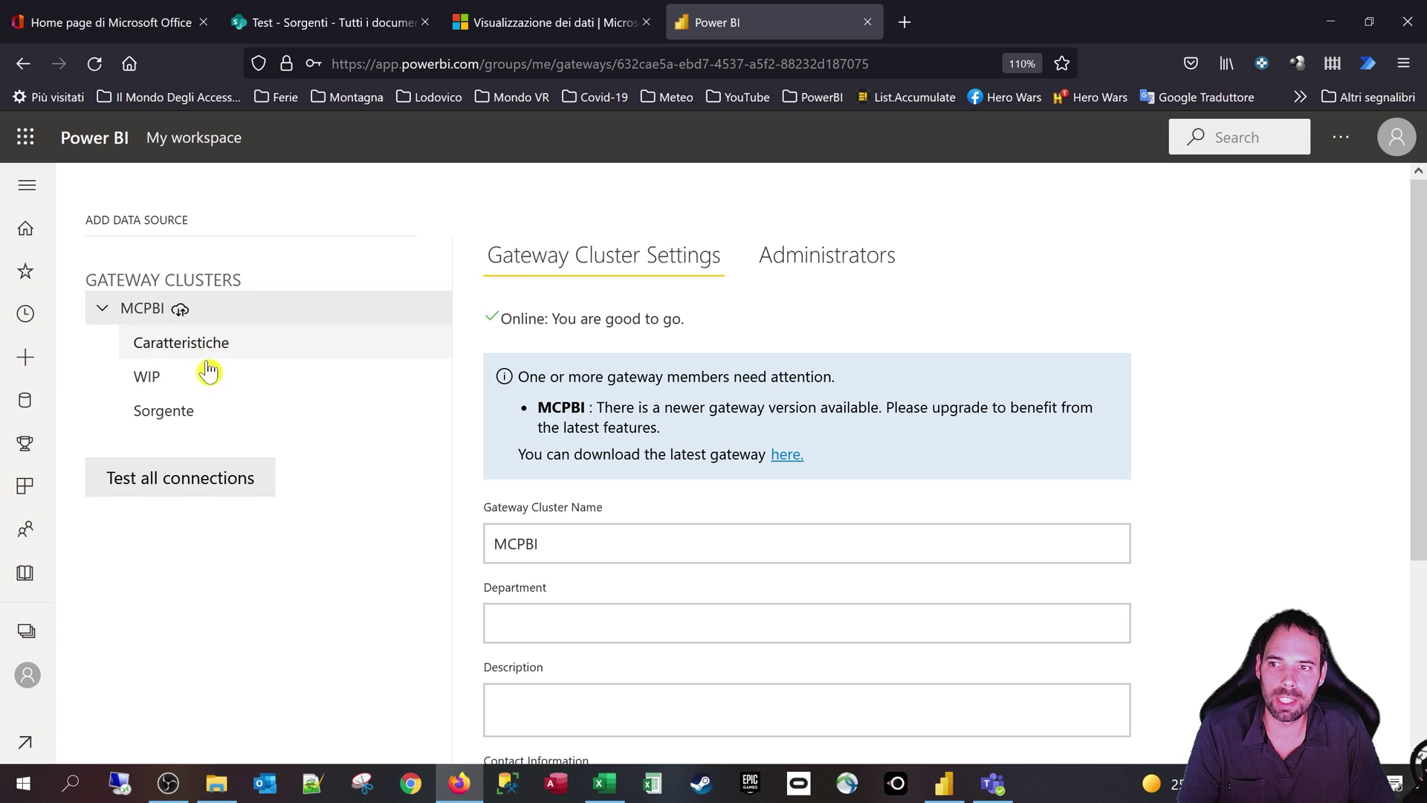
pyautogui.moveTo(434, 355)
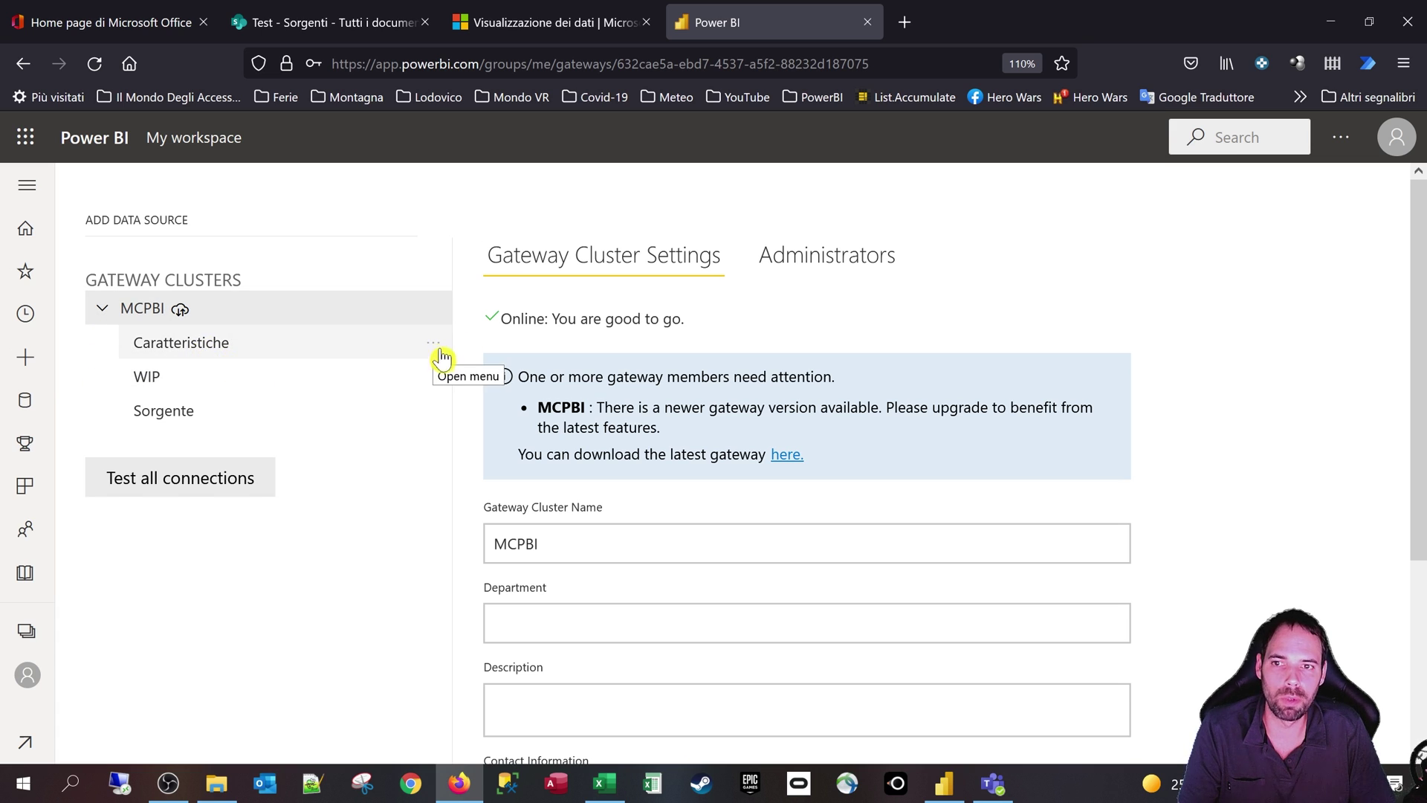
pyautogui.click(434, 355)
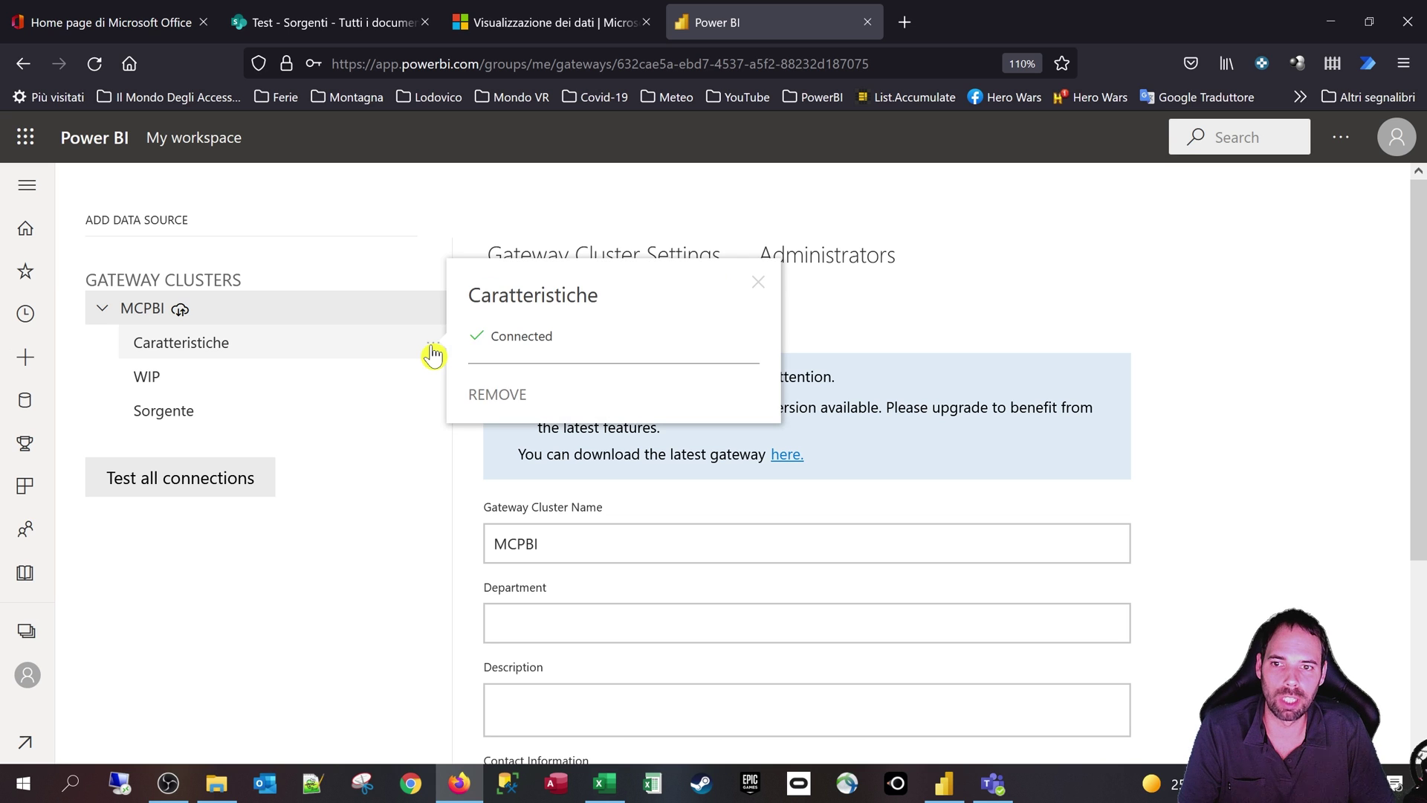
pyautogui.click(478, 400)
pyautogui.click(881, 484)
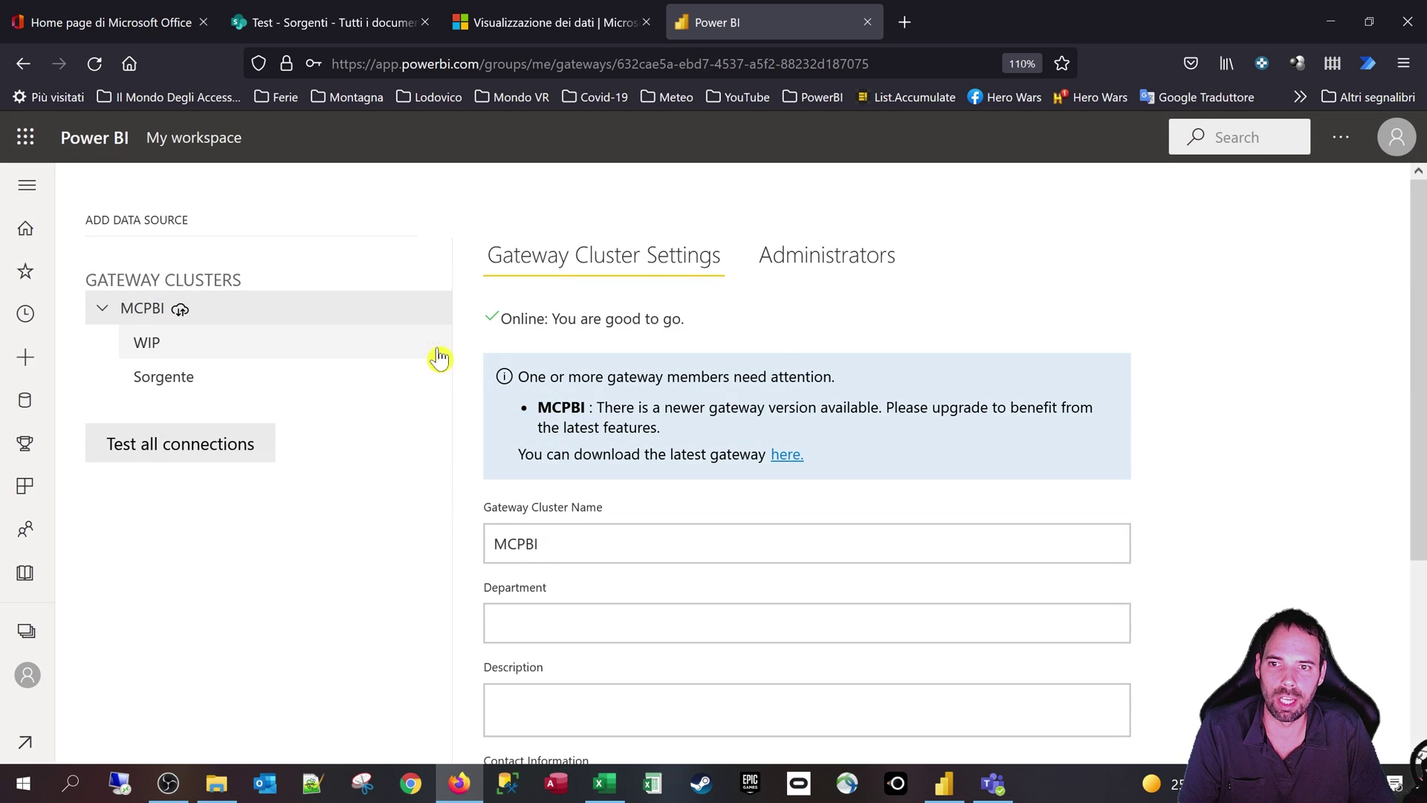
# - Remove the WIP data source from the MCPBI cluster
pyautogui.click(436, 352)
pyautogui.click(498, 402)
pyautogui.click(947, 487)
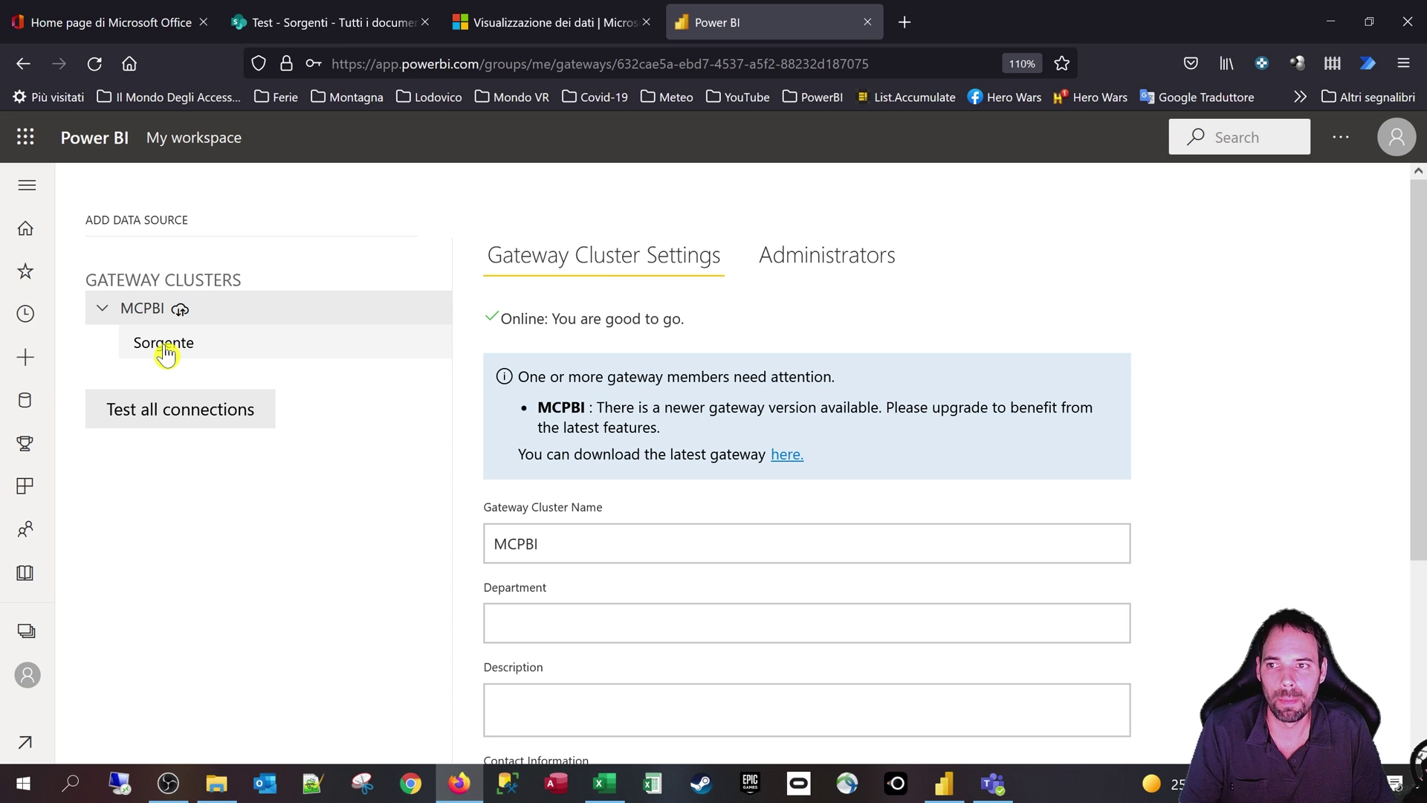
# - Examine the Sorgente data source's connection status, type and full folder path in the gateway settings
pyautogui.click(165, 353)
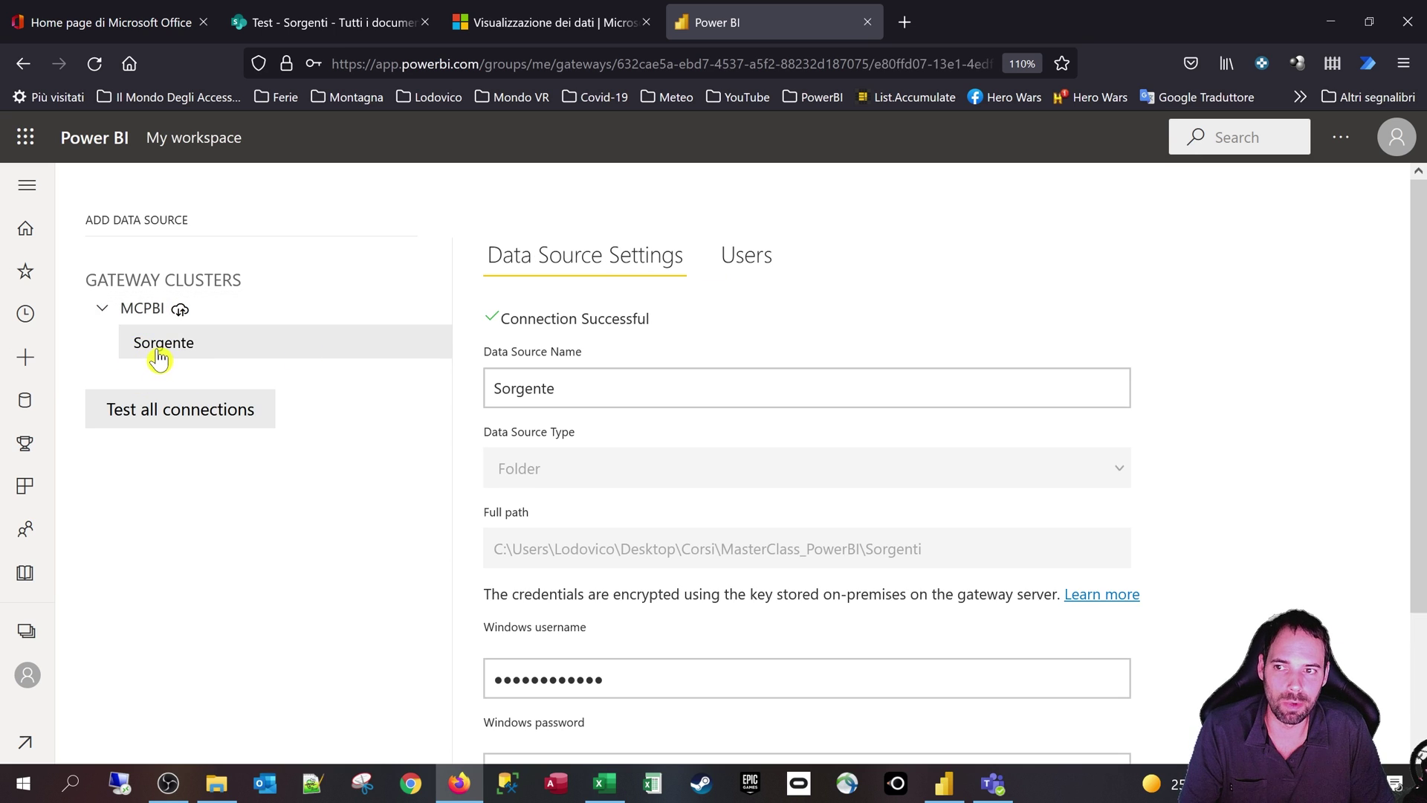
pyautogui.scroll(-2, 645, 519)
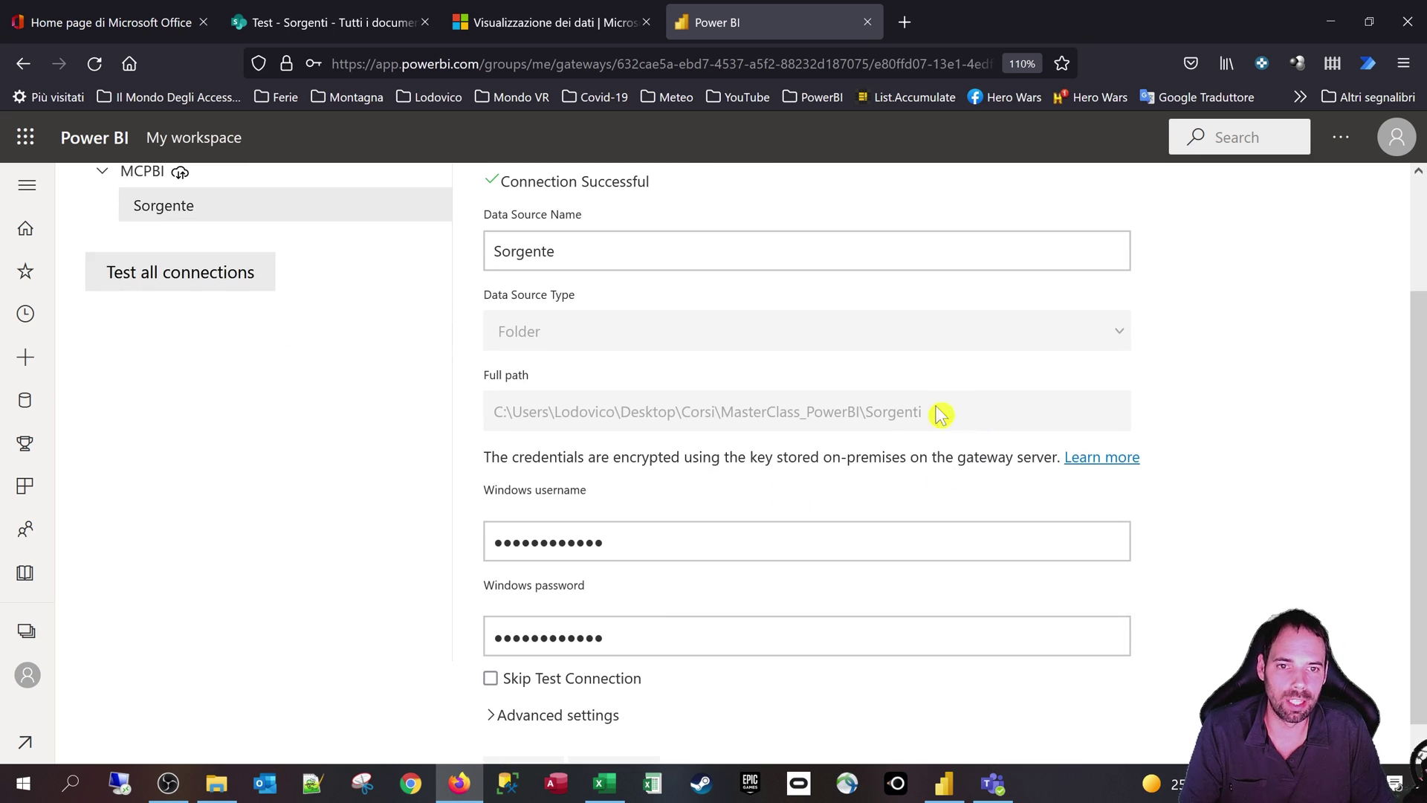
pyautogui.moveTo(943, 411); pyautogui.dragTo(493, 411)
pyautogui.click(367, 489)
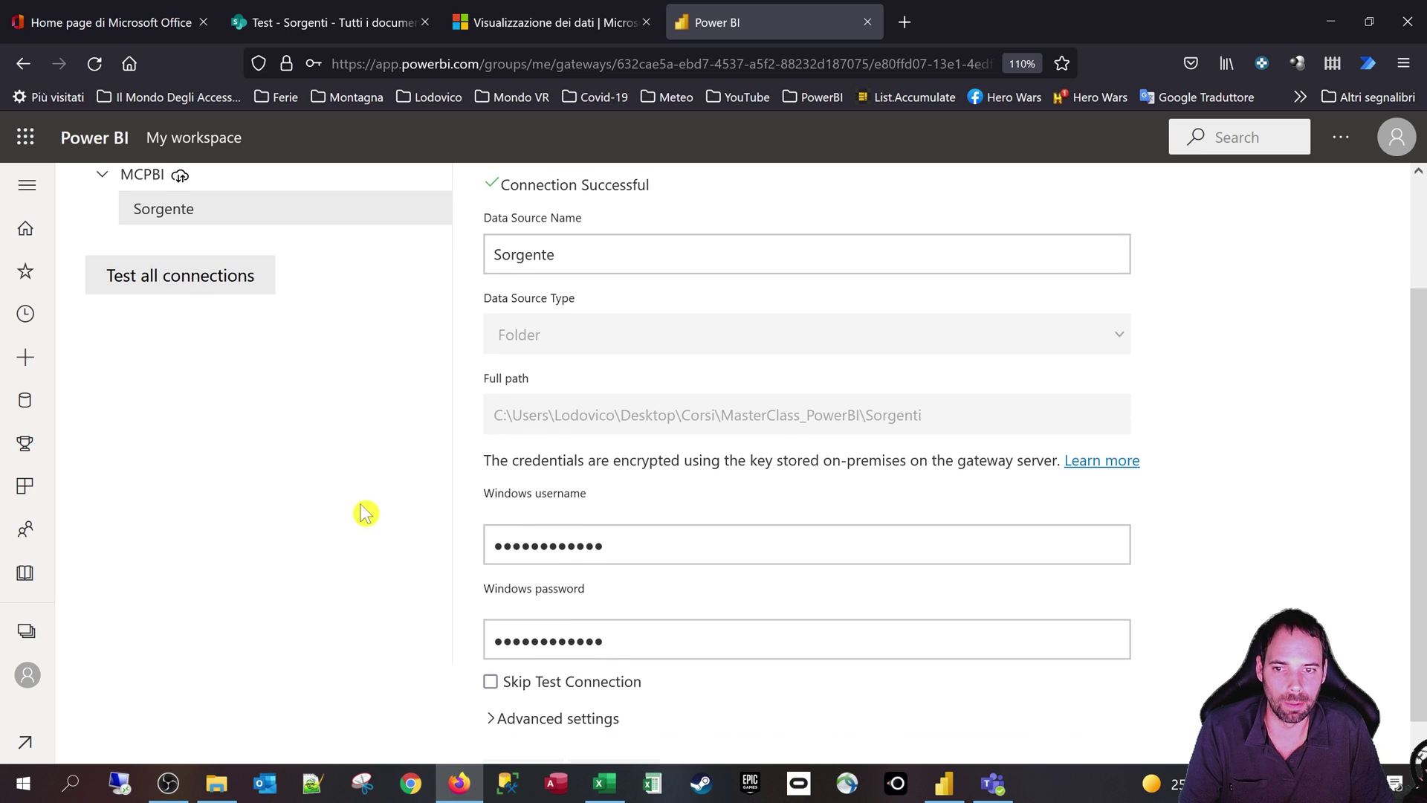
# - Return to My workspace in the Power BI service and decline saving the credentials in the browser
pyautogui.scroll(2, 349, 523)
pyautogui.scroll(-2, 389, 632)
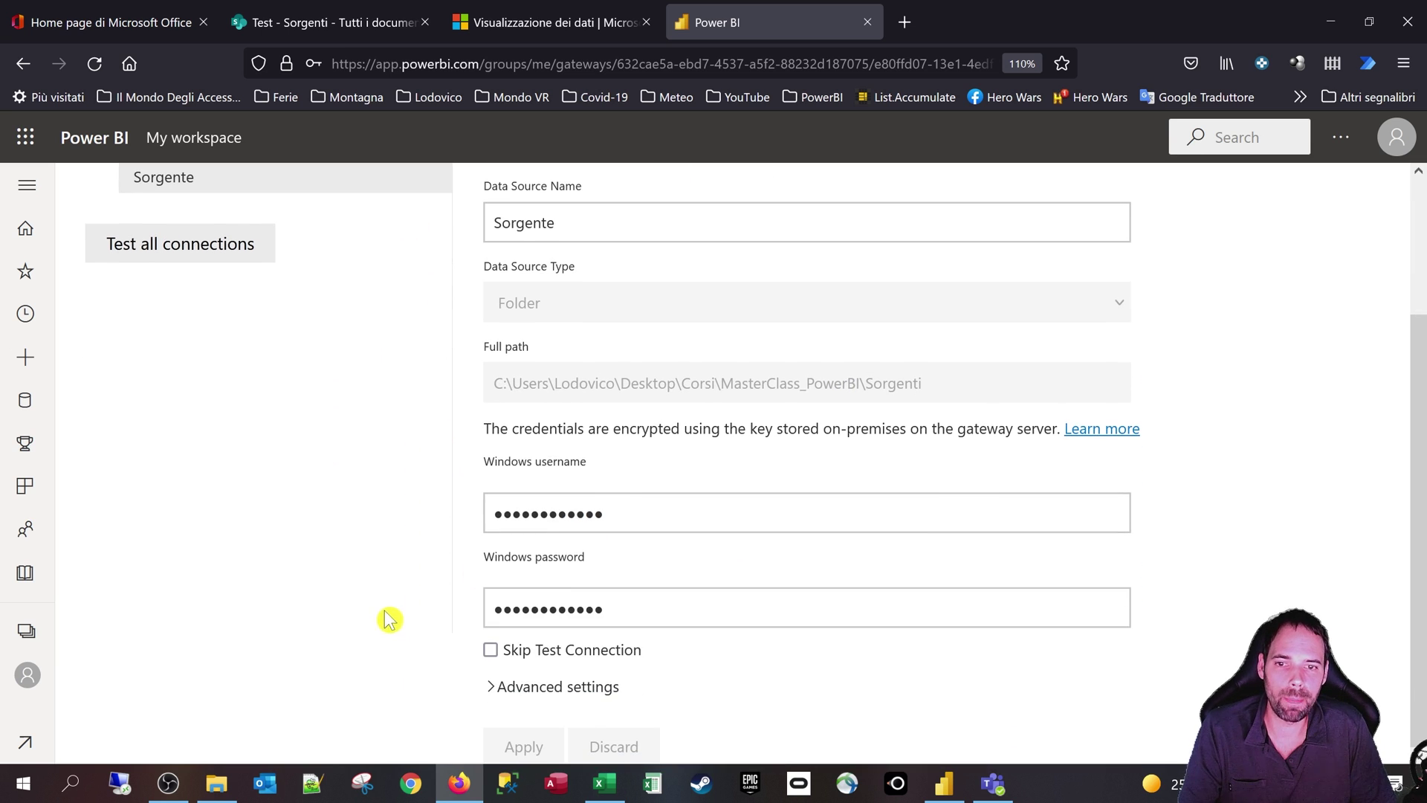
pyautogui.click(28, 680)
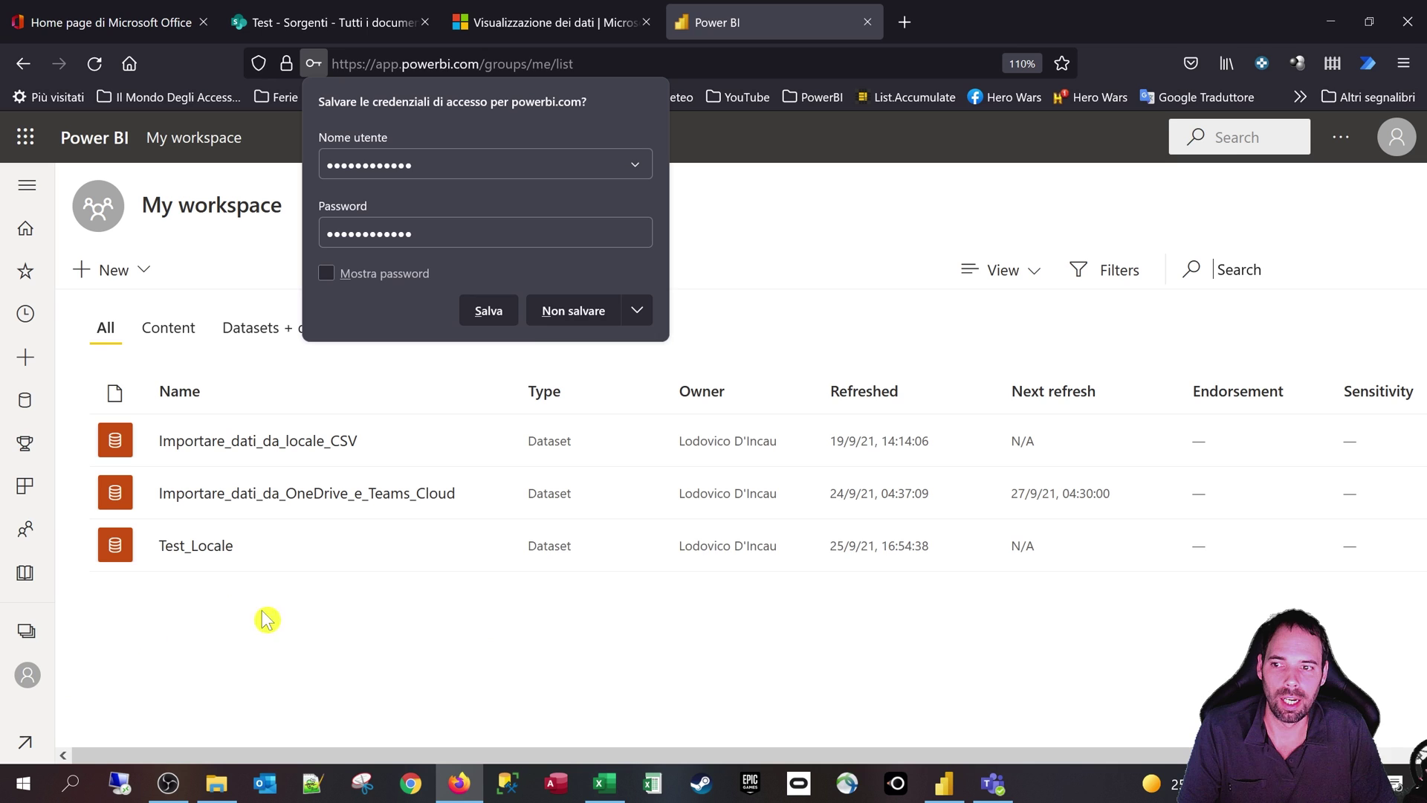
pyautogui.click(574, 311)
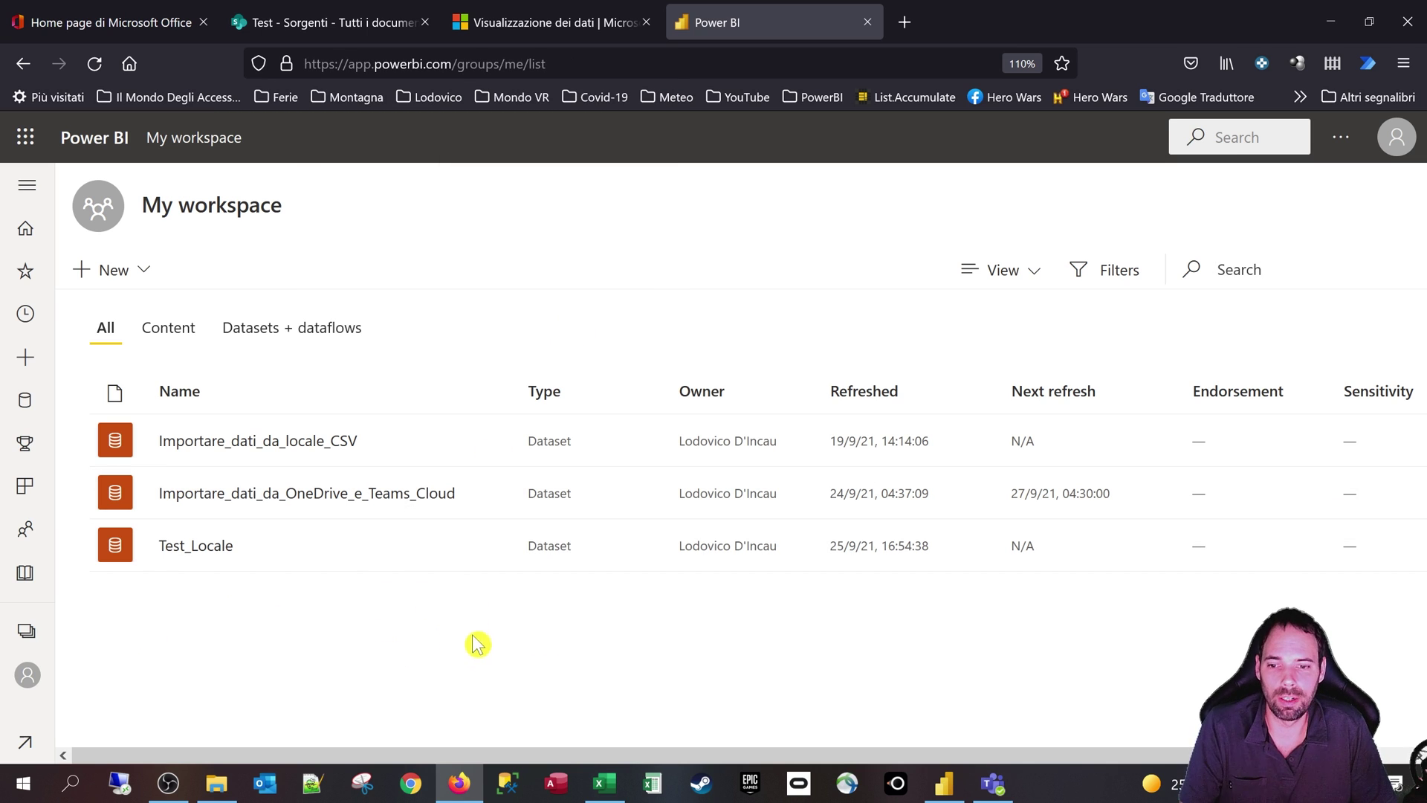
# - Reopen SharePoint from the Office home page and open the Test site
pyautogui.click(217, 783)
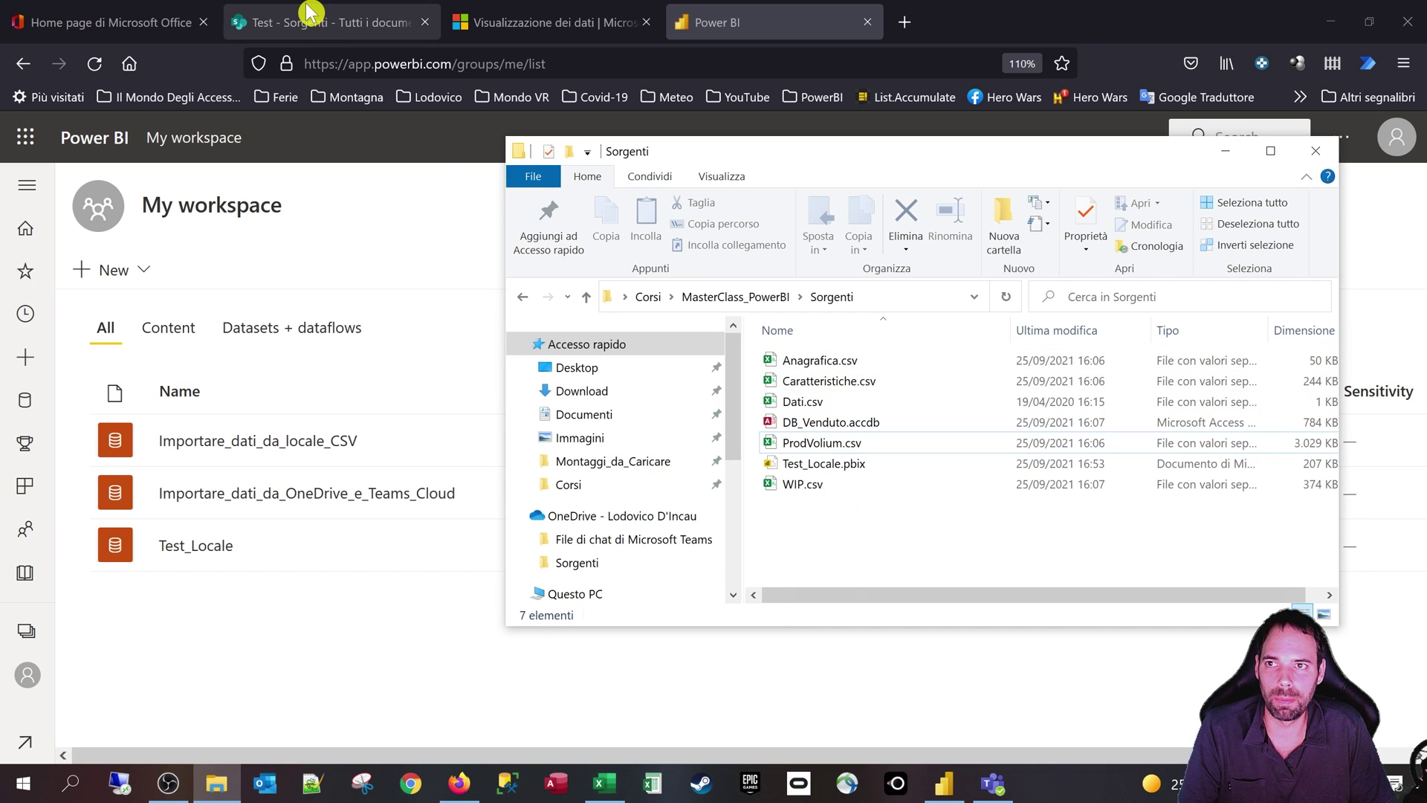
pyautogui.click(424, 22)
pyautogui.click(9, 11)
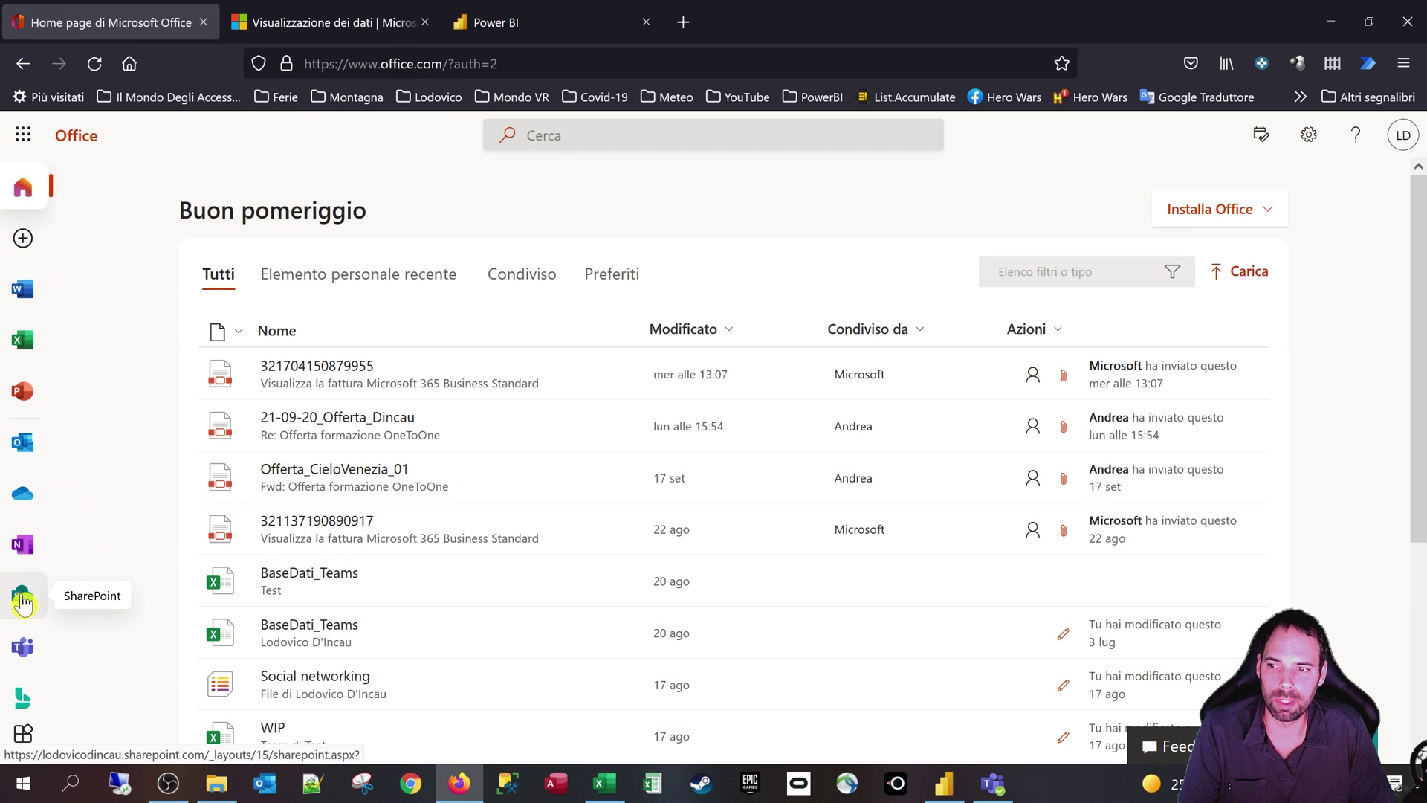
pyautogui.click(23, 603)
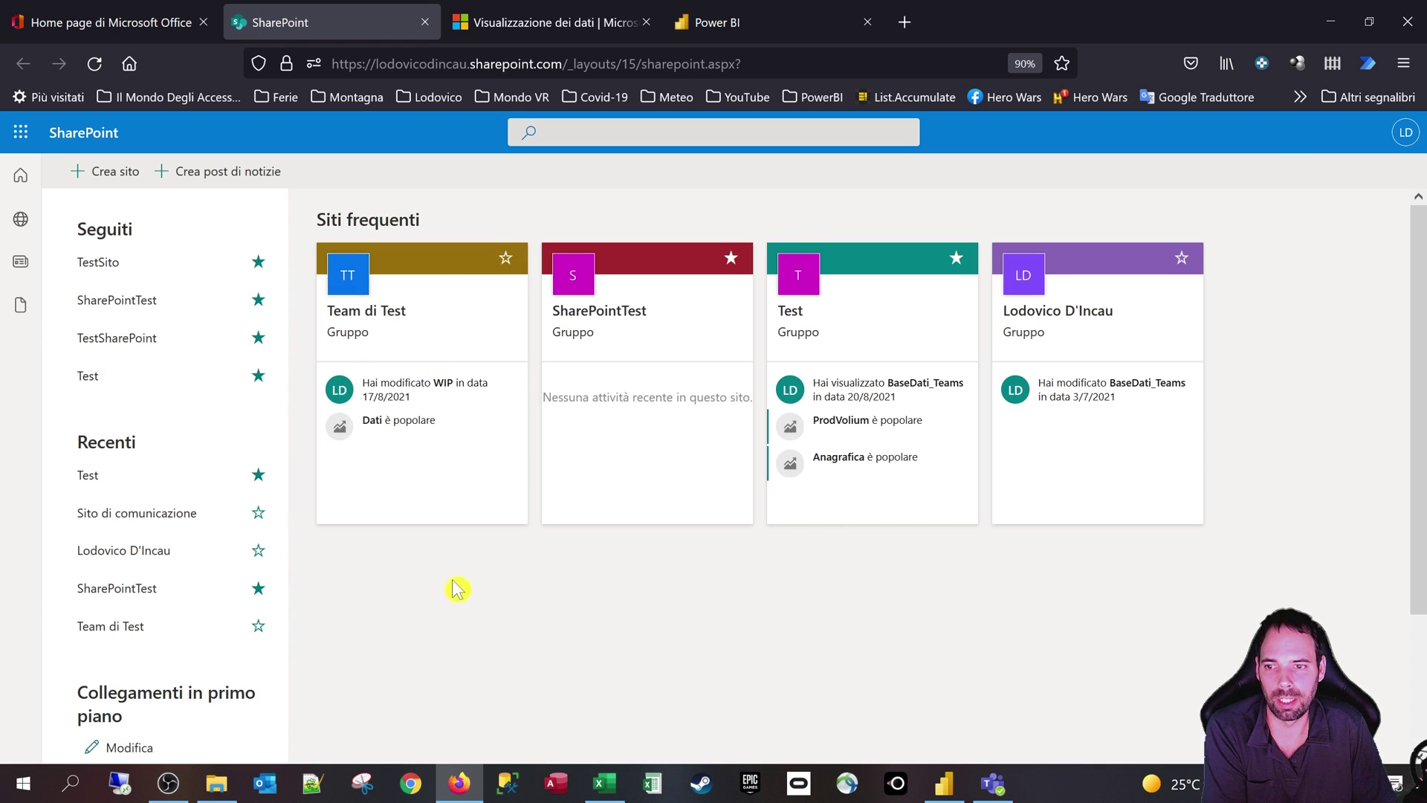
pyautogui.click(97, 477)
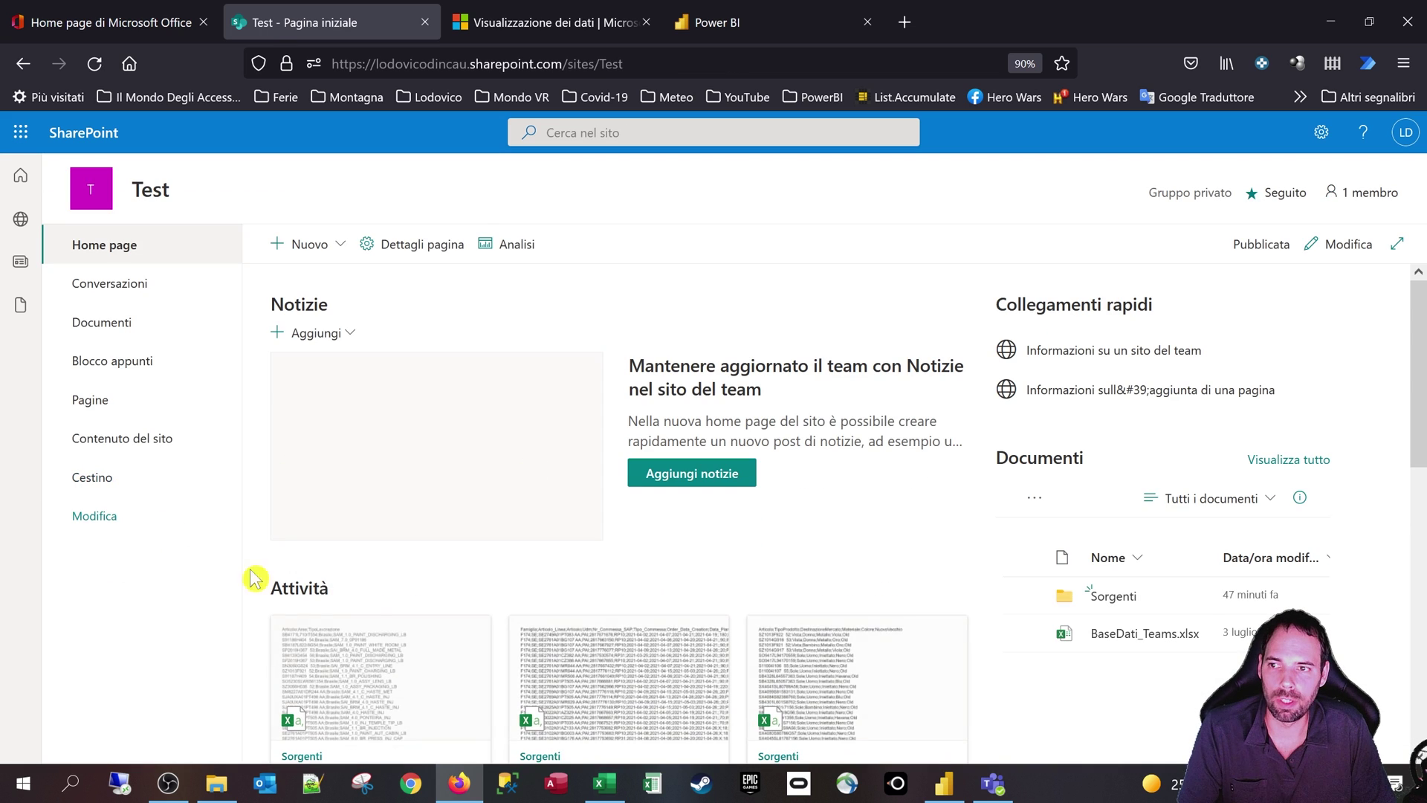
# - Open the Sorgenti folder in the Test site's Documenti library
pyautogui.click(98, 327)
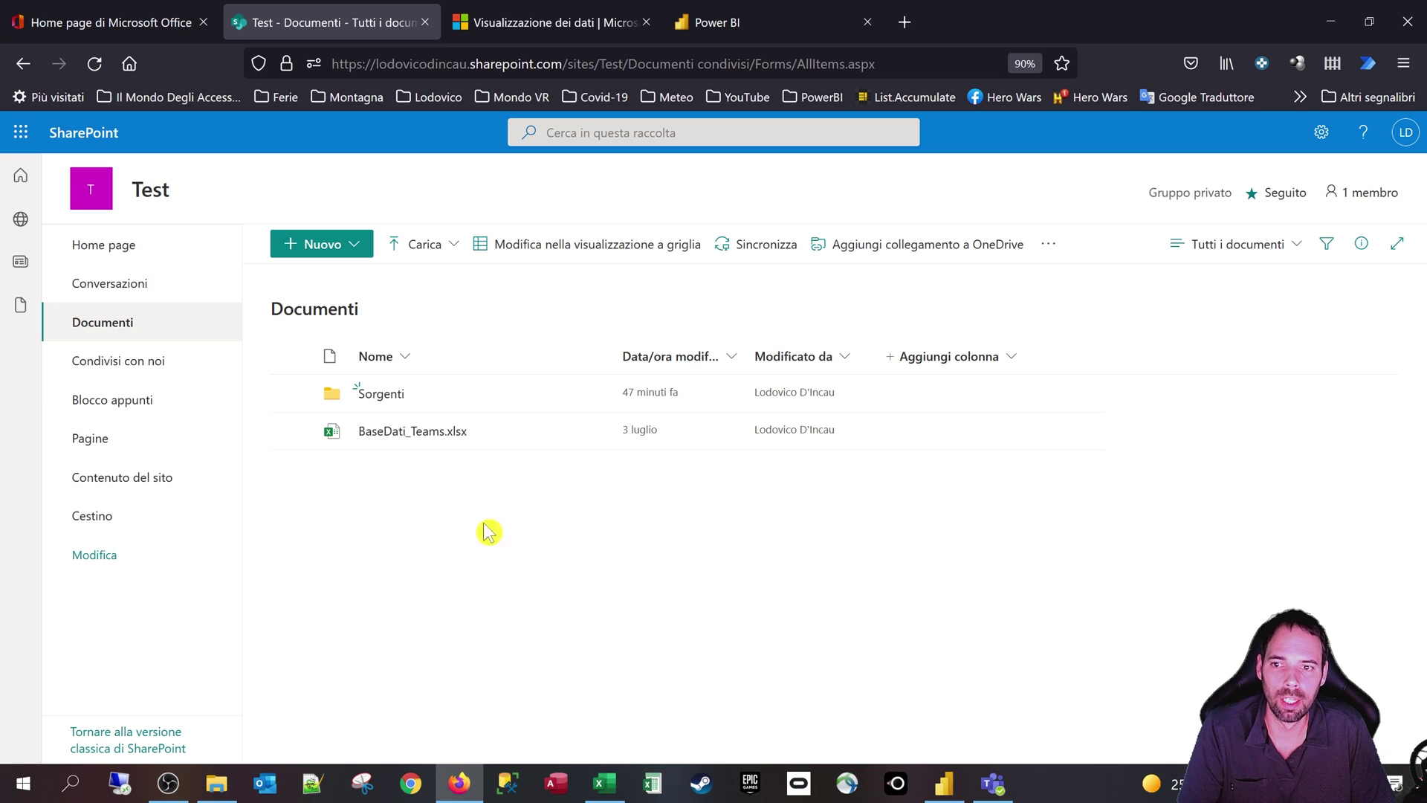
pyautogui.moveTo(394, 441)
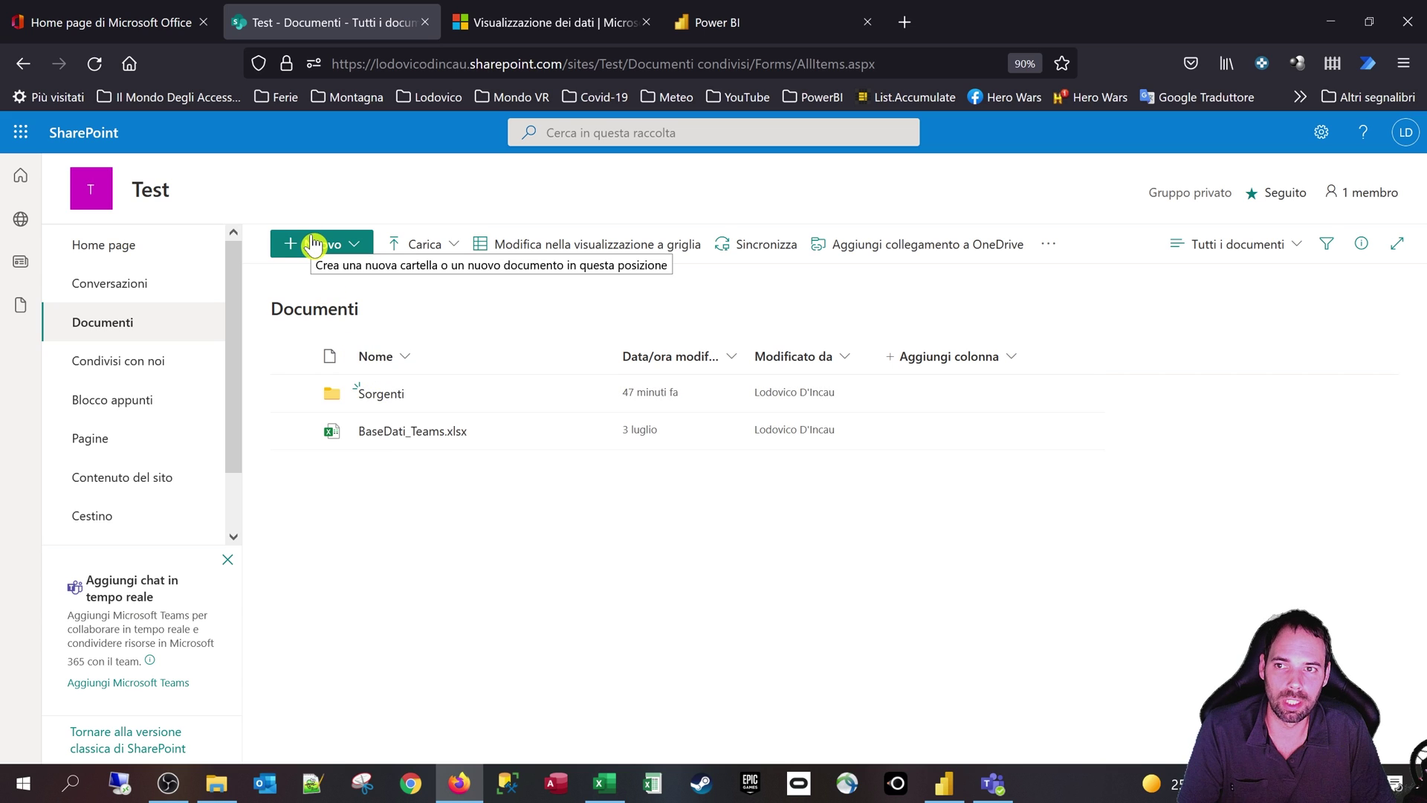
pyautogui.click(344, 243)
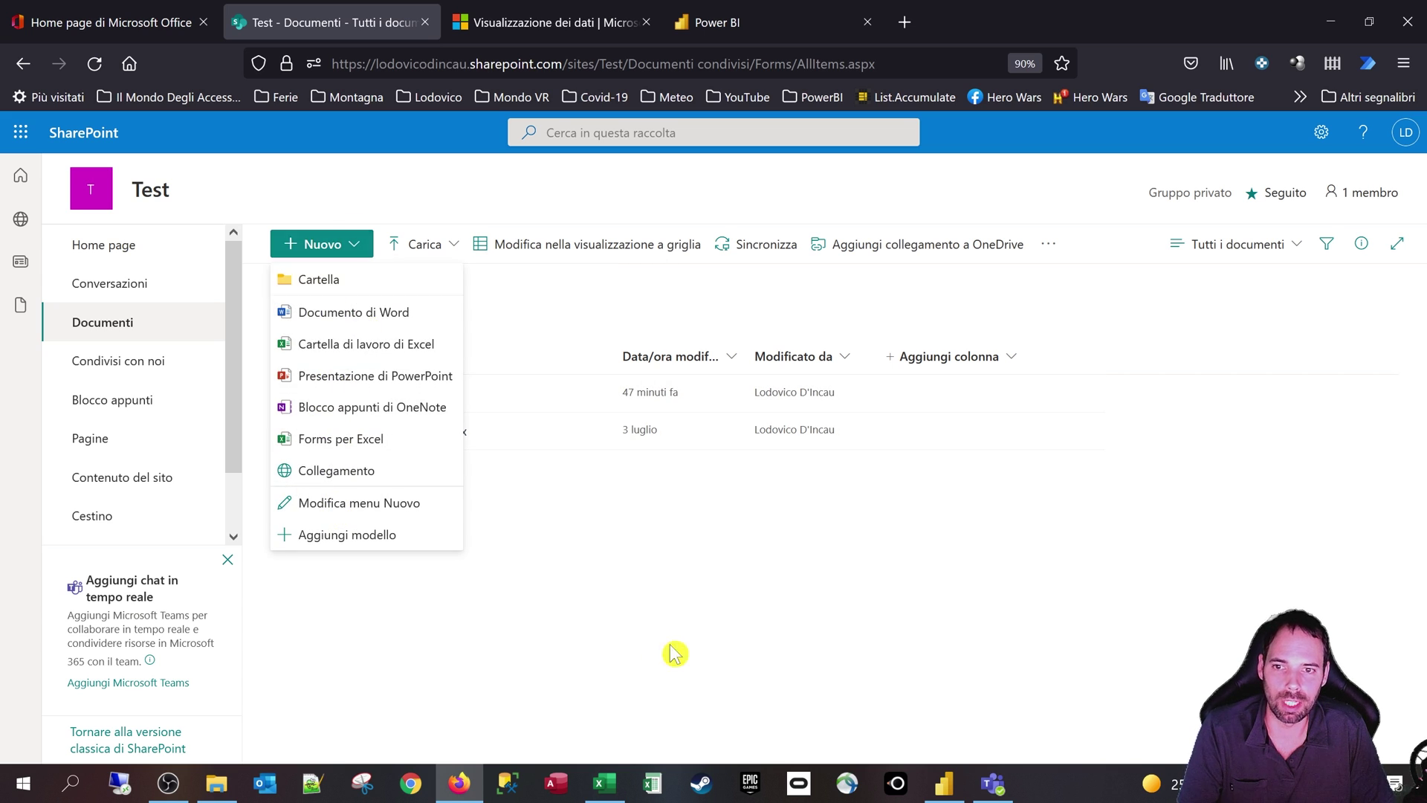
pyautogui.click(675, 653)
pyautogui.click(371, 398)
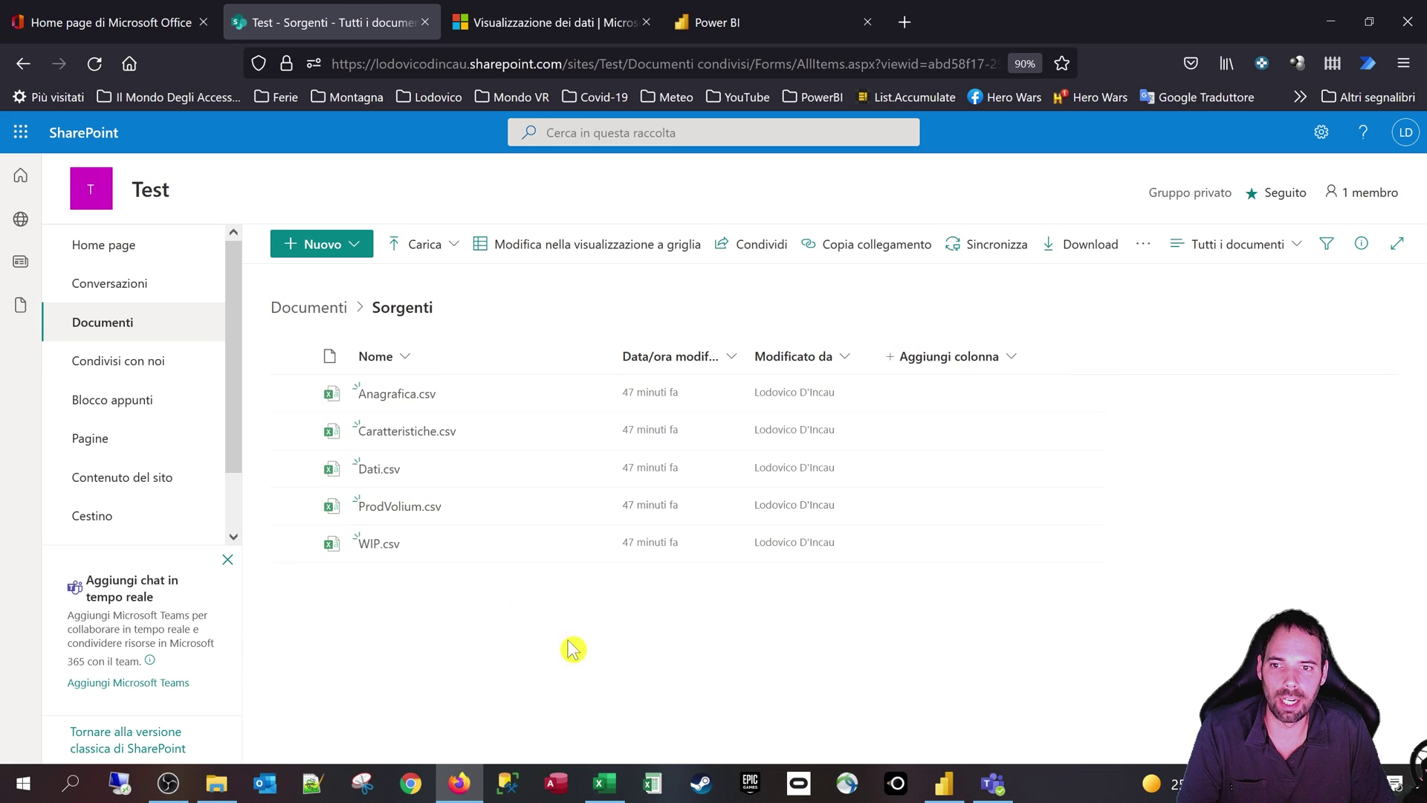
# - Compare the SharePoint Sorgenti files with the local Sorgenti folder, and look over the common data sources in Power BI Desktop
pyautogui.hotkey('alt', 'Tab')
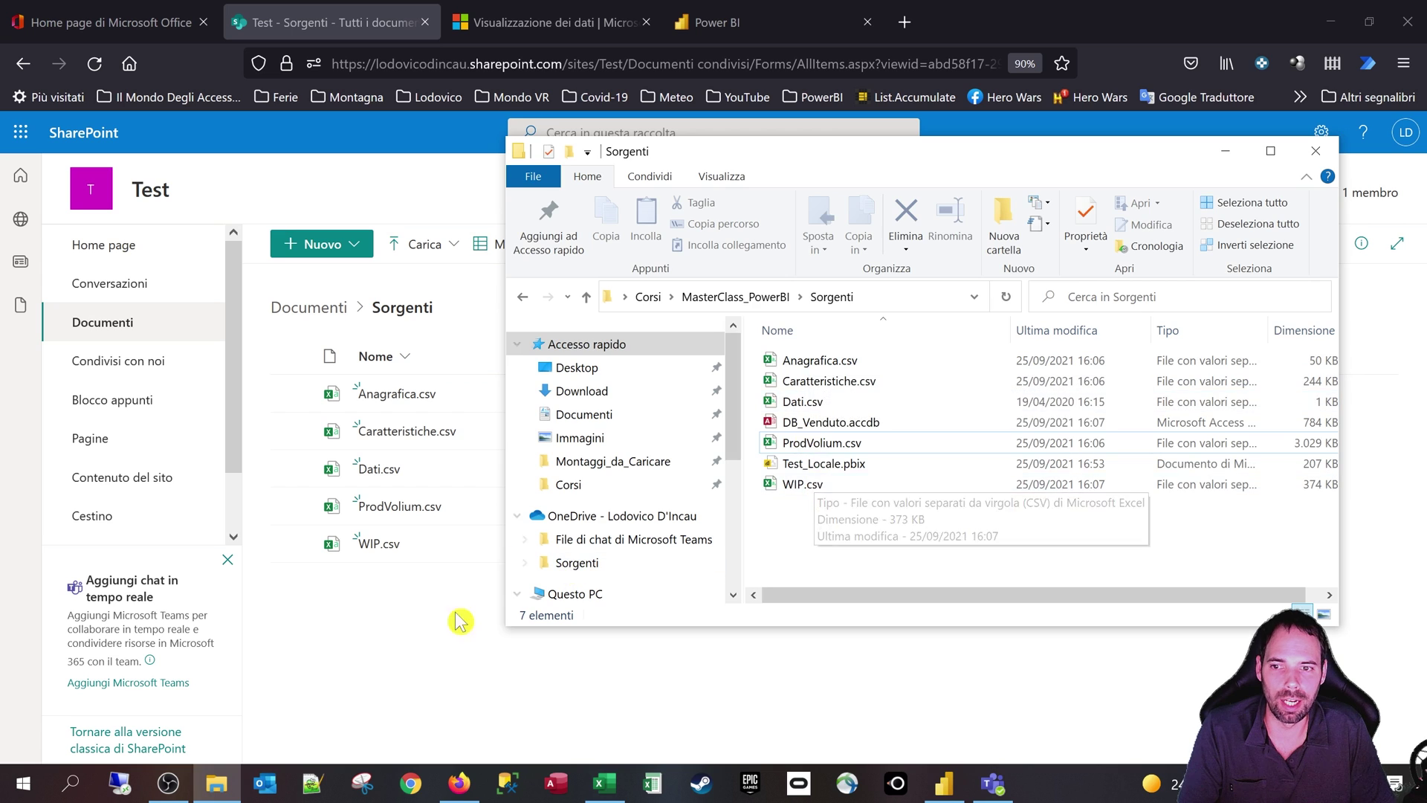
pyautogui.click(397, 629)
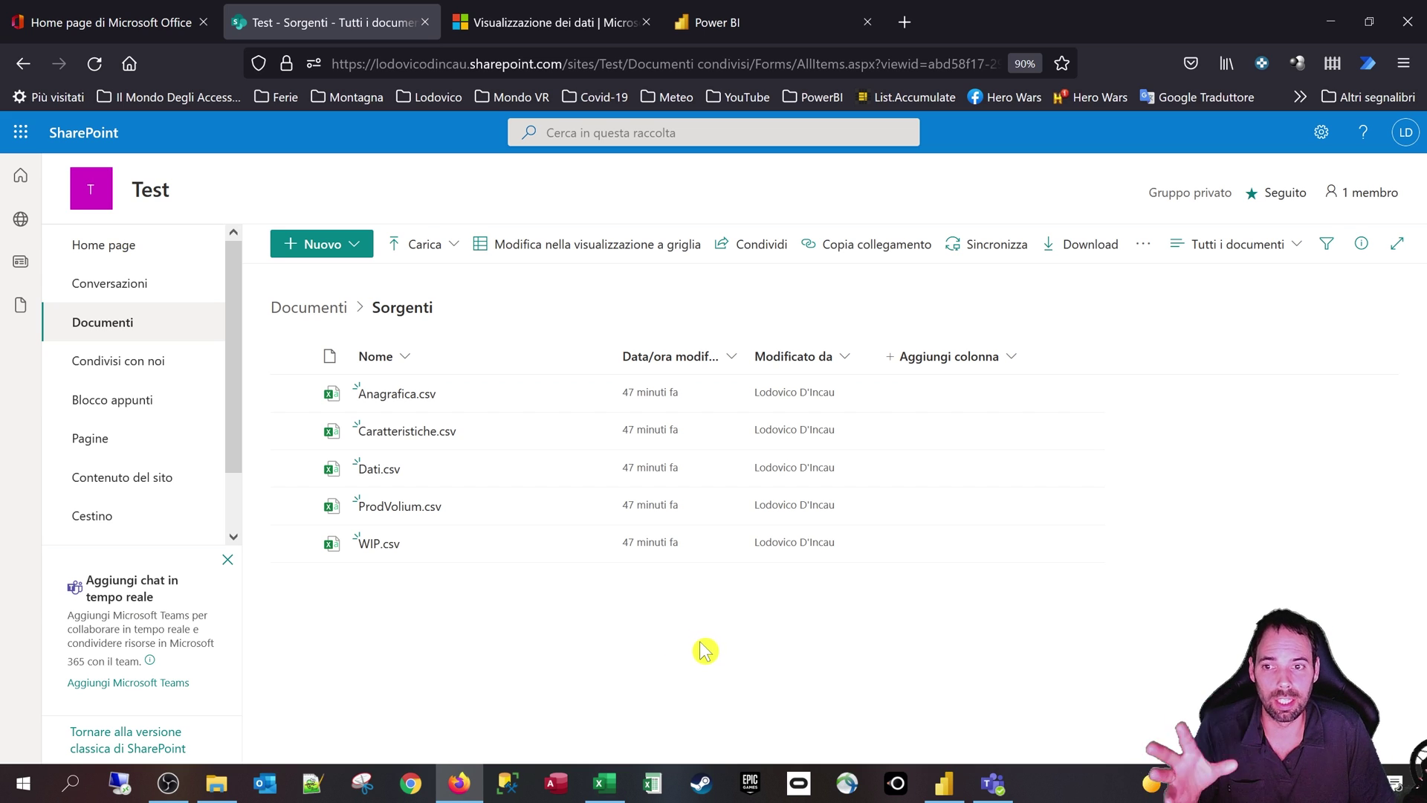
pyautogui.click(944, 783)
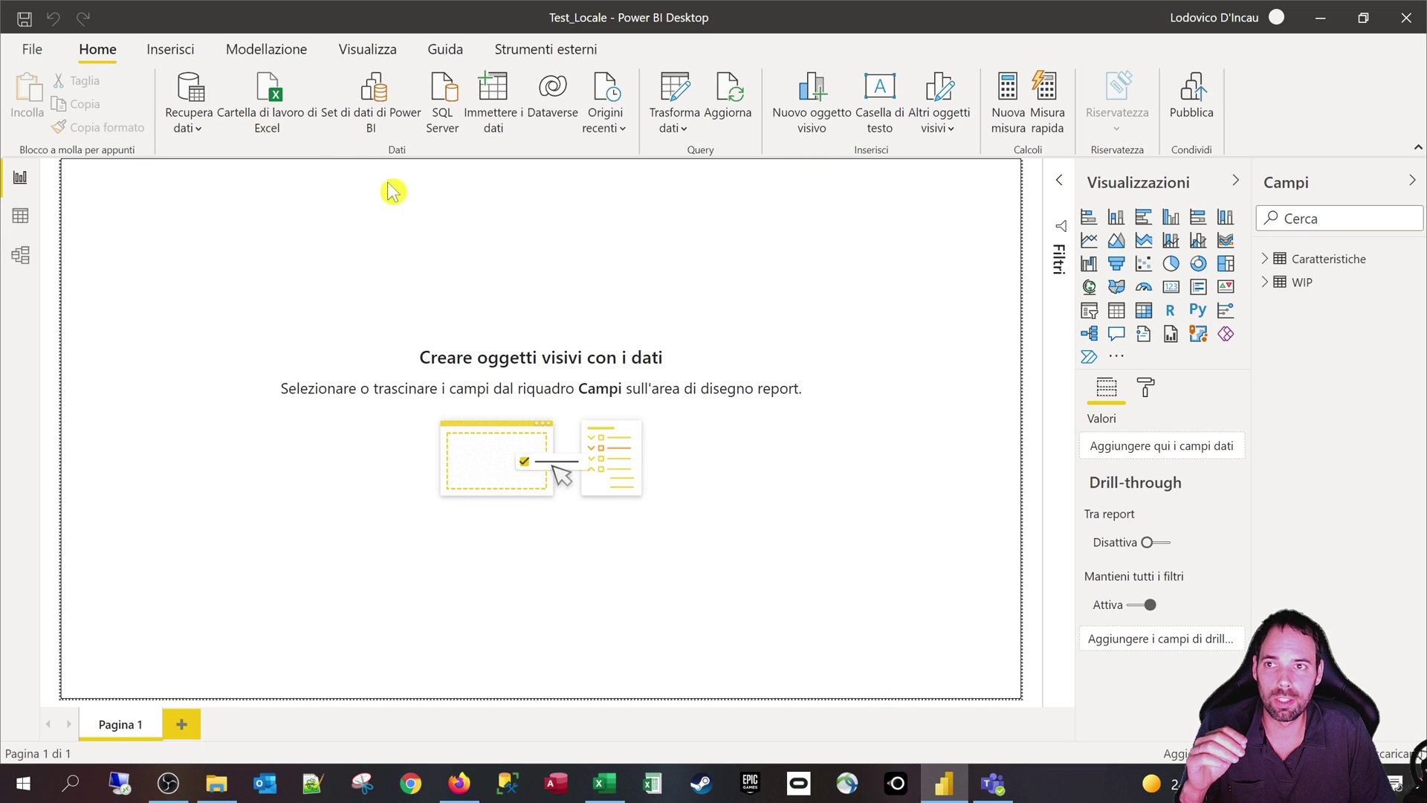
pyautogui.click(198, 127)
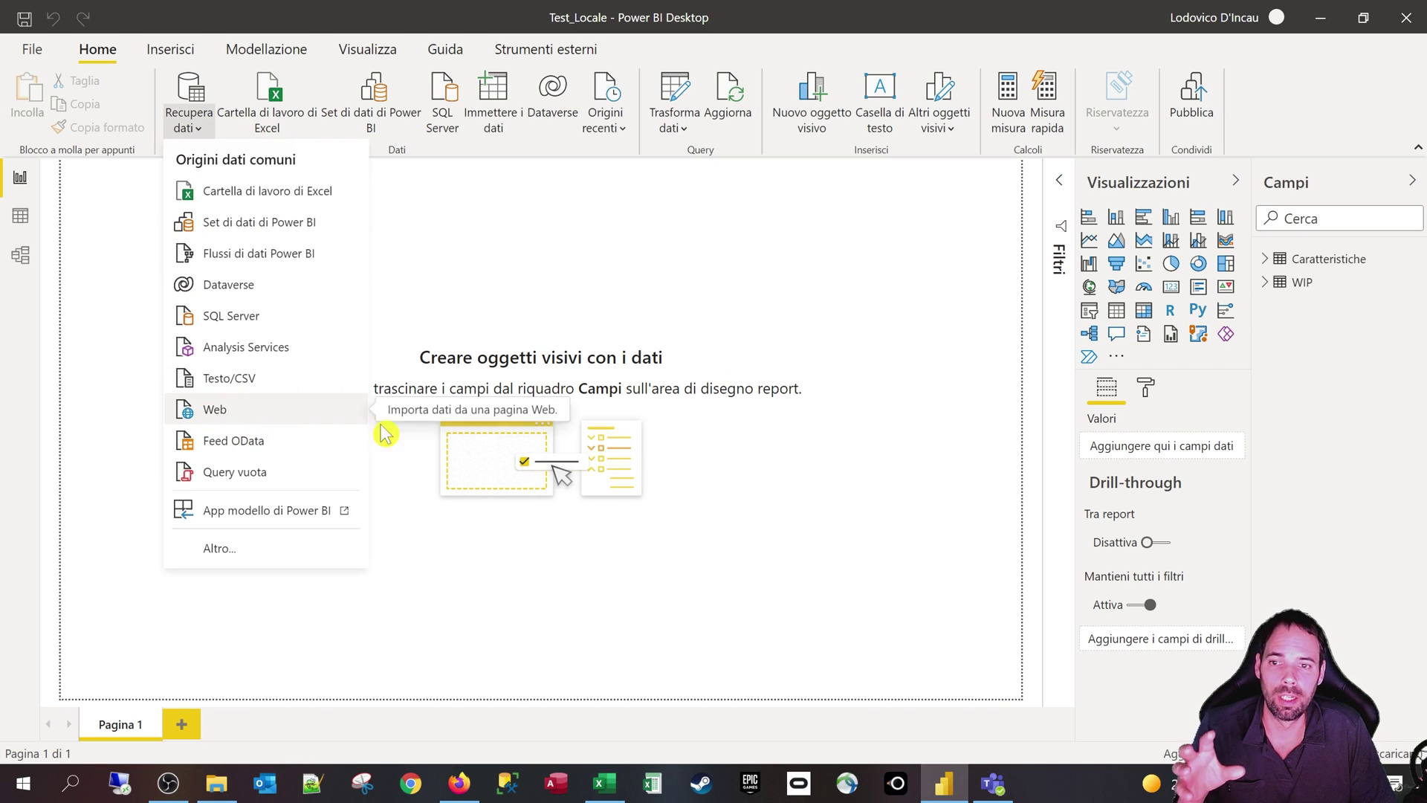
pyautogui.click(739, 535)
pyautogui.click(460, 782)
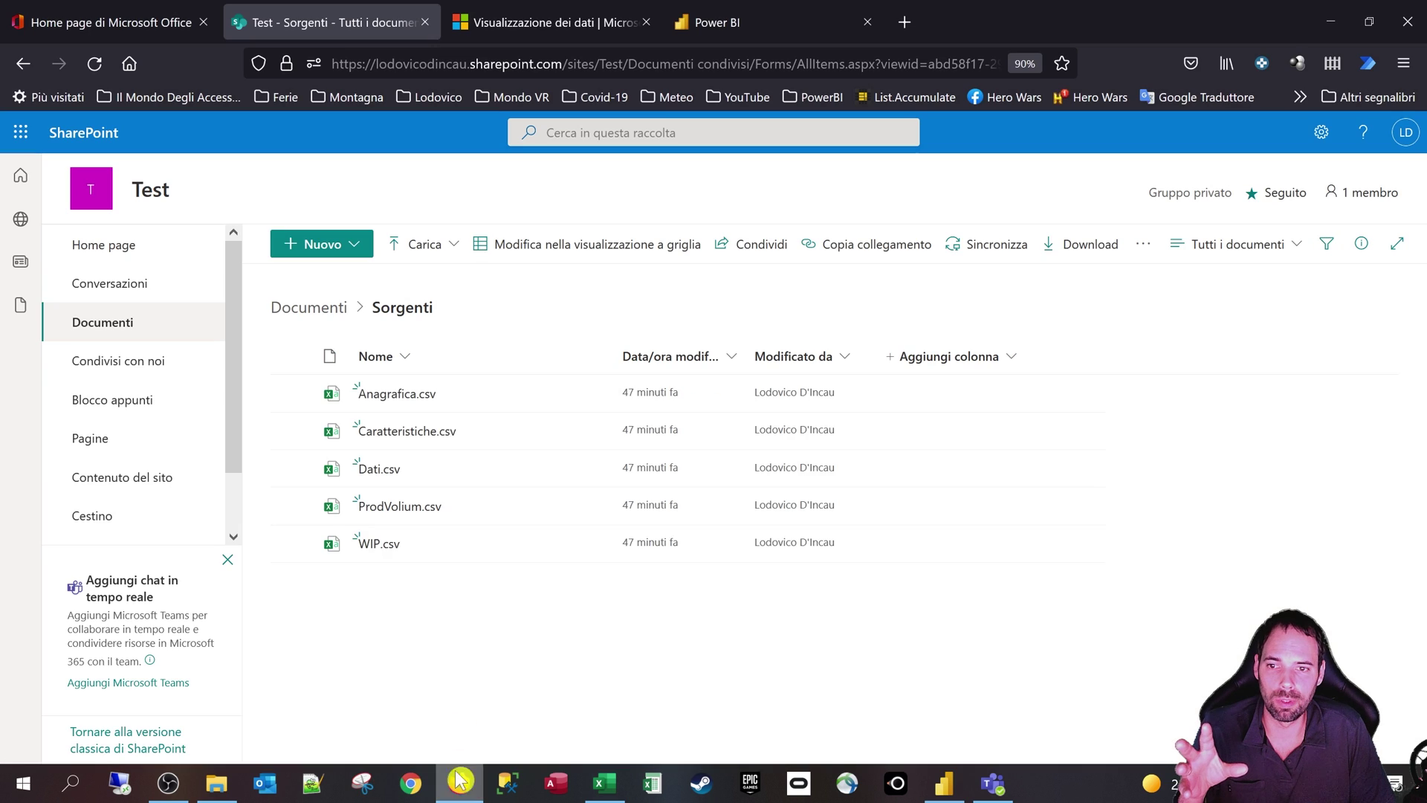
pyautogui.moveTo(418, 408)
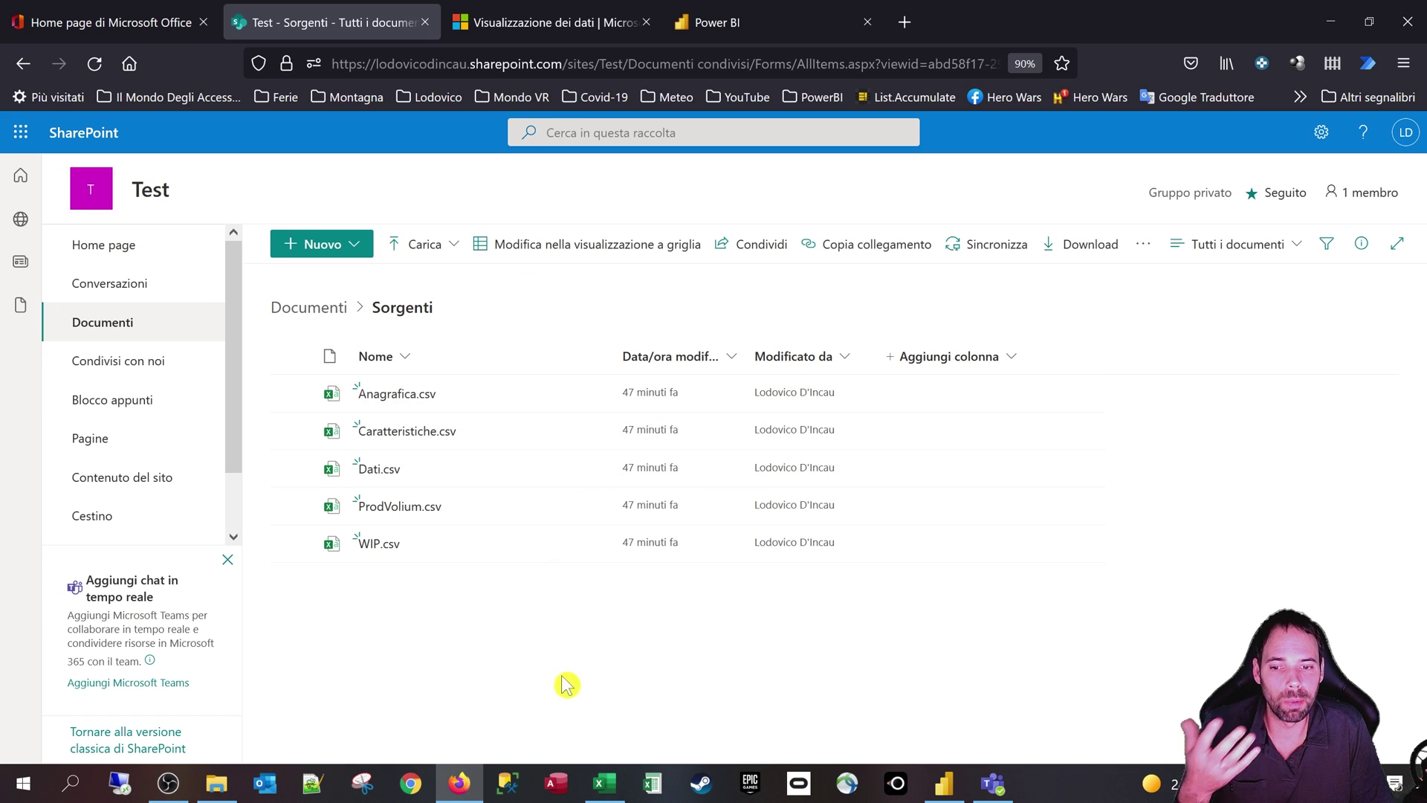
# - Switch to Power BI Desktop and delete the WIP and Caratteristiche tables from Test_Locale
pyautogui.moveTo(945, 794)
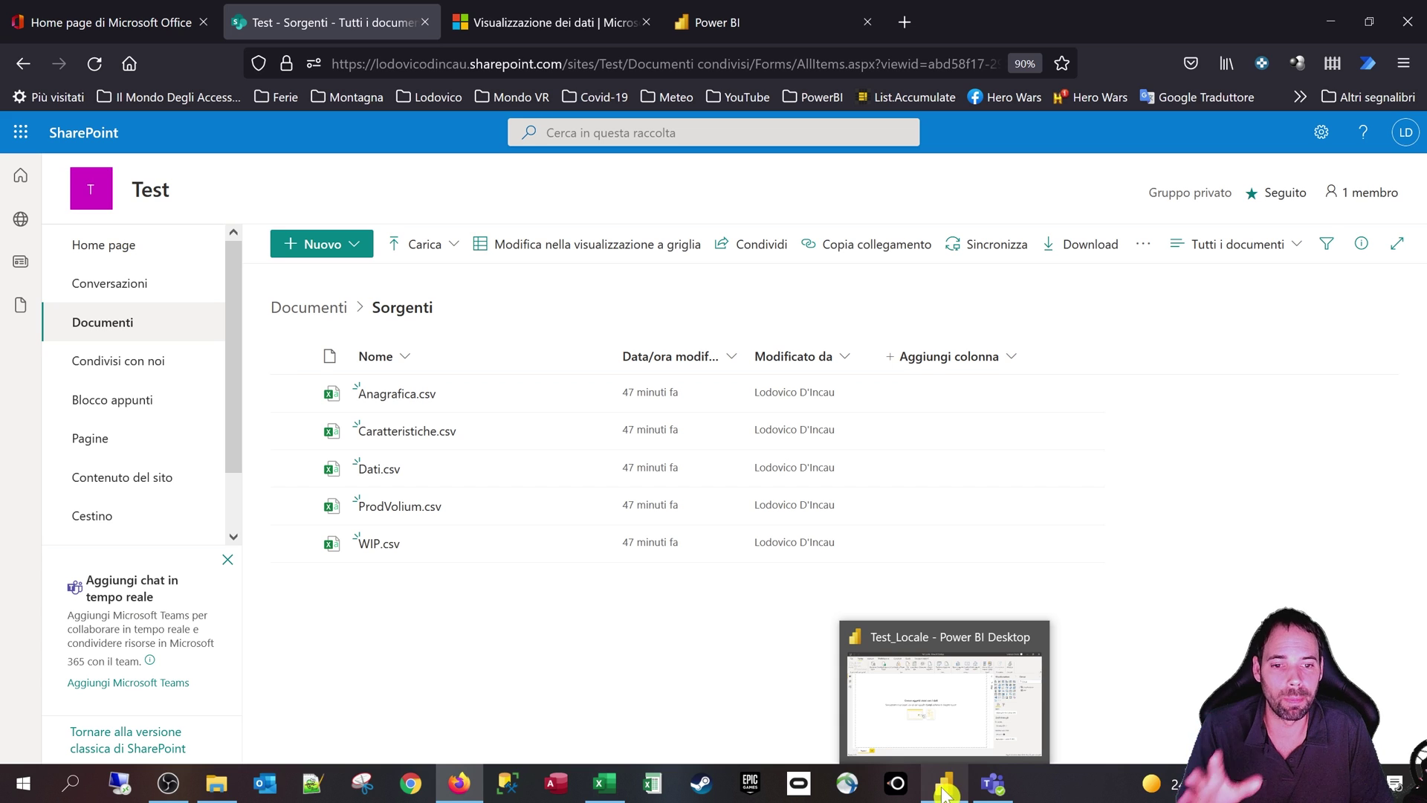
pyautogui.click(916, 696)
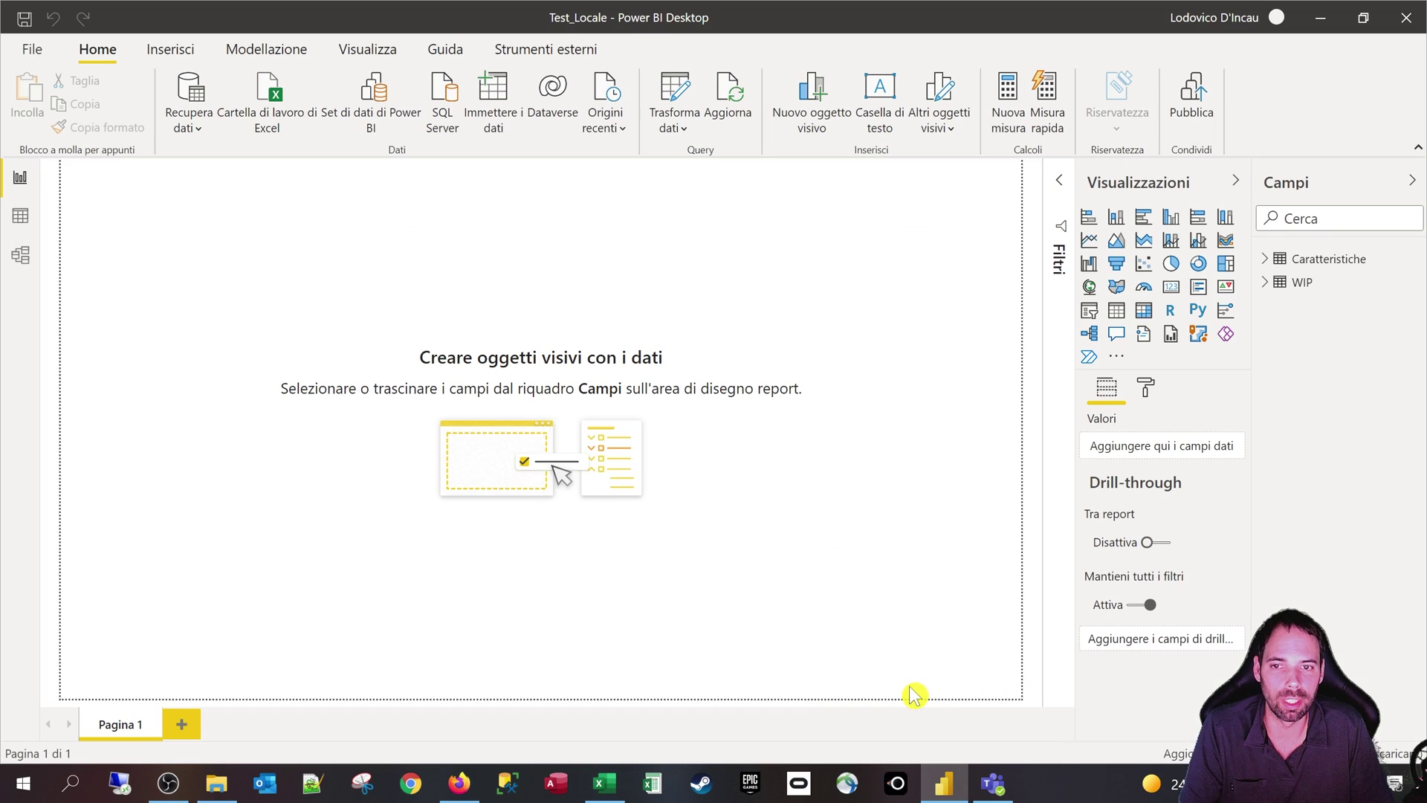
pyautogui.rightClick(1413, 289)
pyautogui.click(1275, 501)
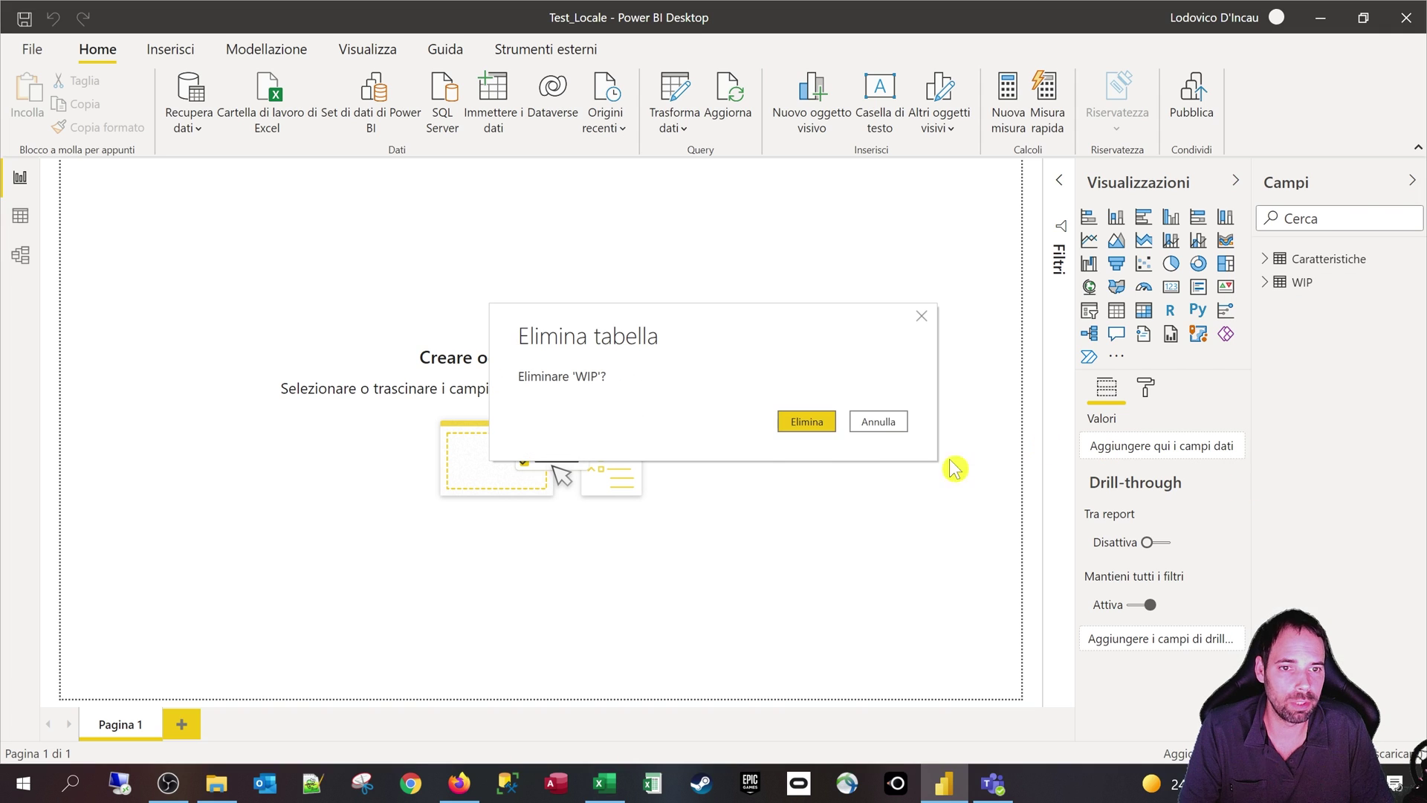
pyautogui.click(783, 423)
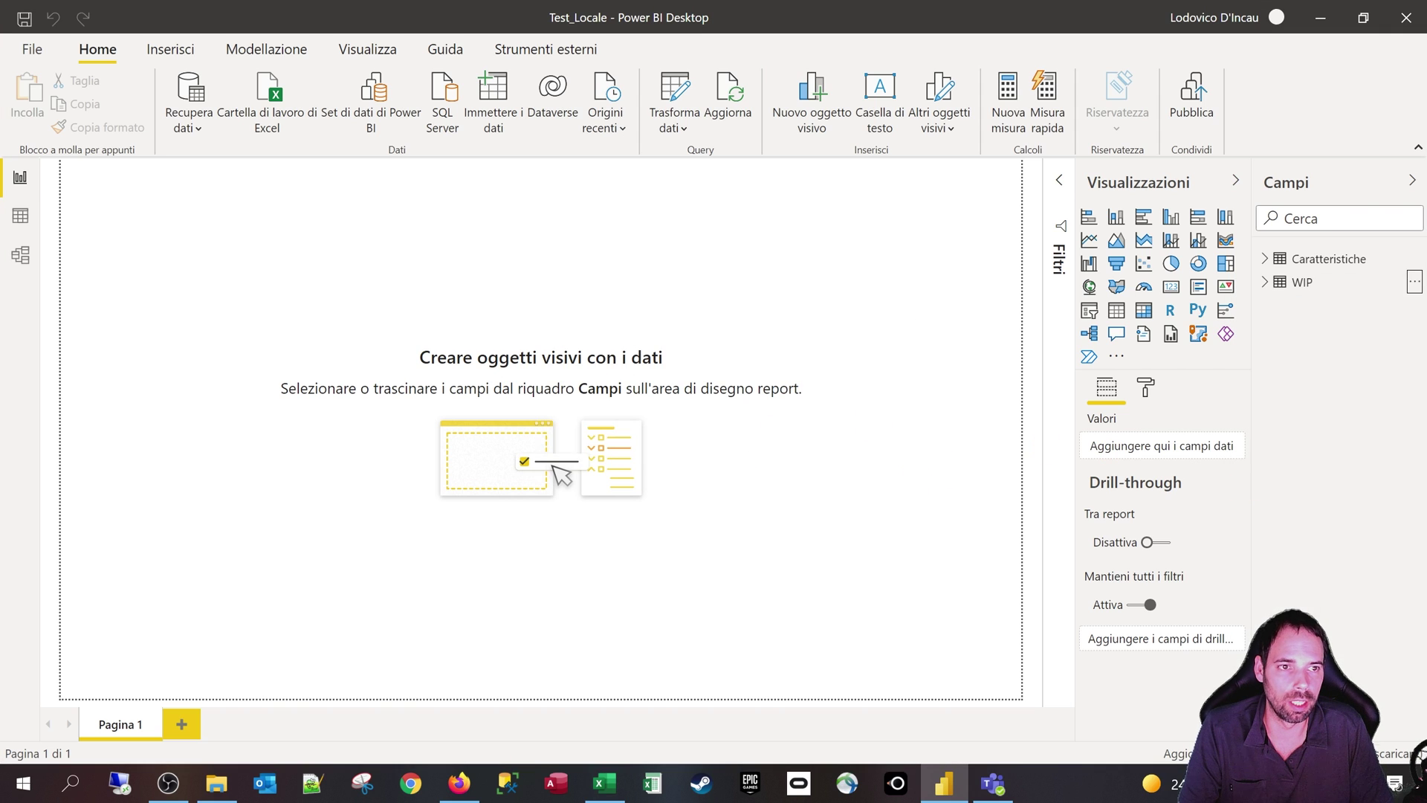
pyautogui.click(1414, 267)
pyautogui.click(1290, 484)
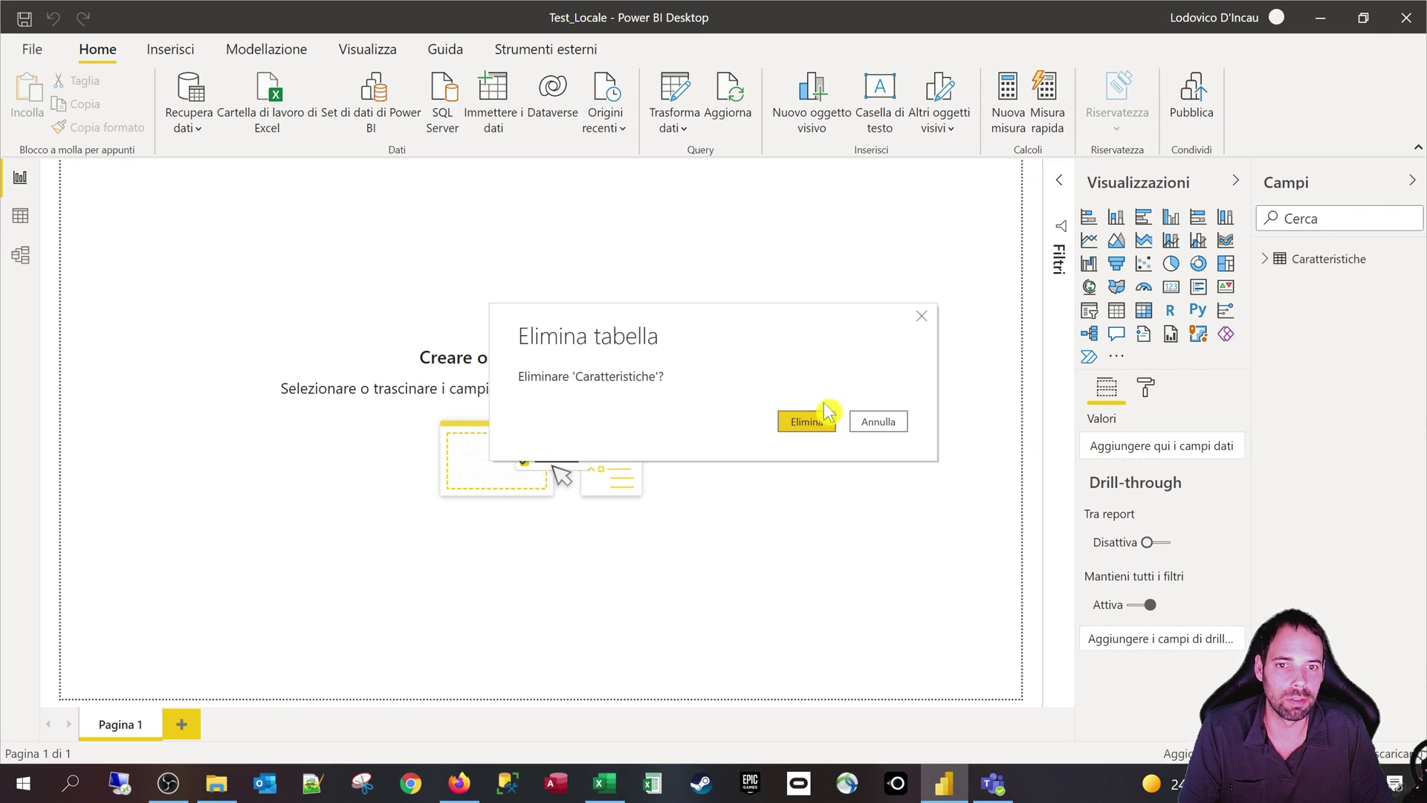
pyautogui.click(825, 414)
# - Start a new data import using the Cartella di SharePoint connector
pyautogui.click(189, 126)
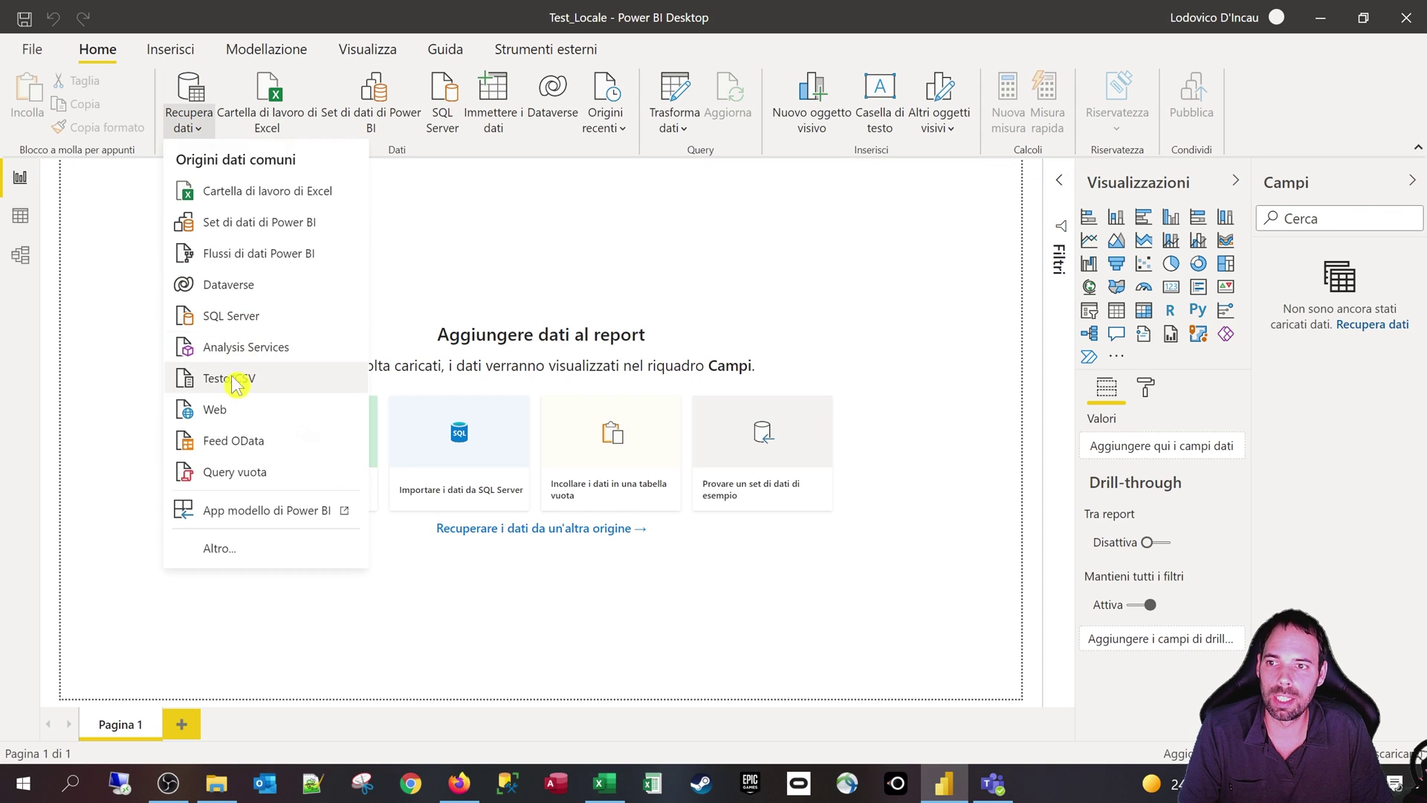
pyautogui.click(228, 556)
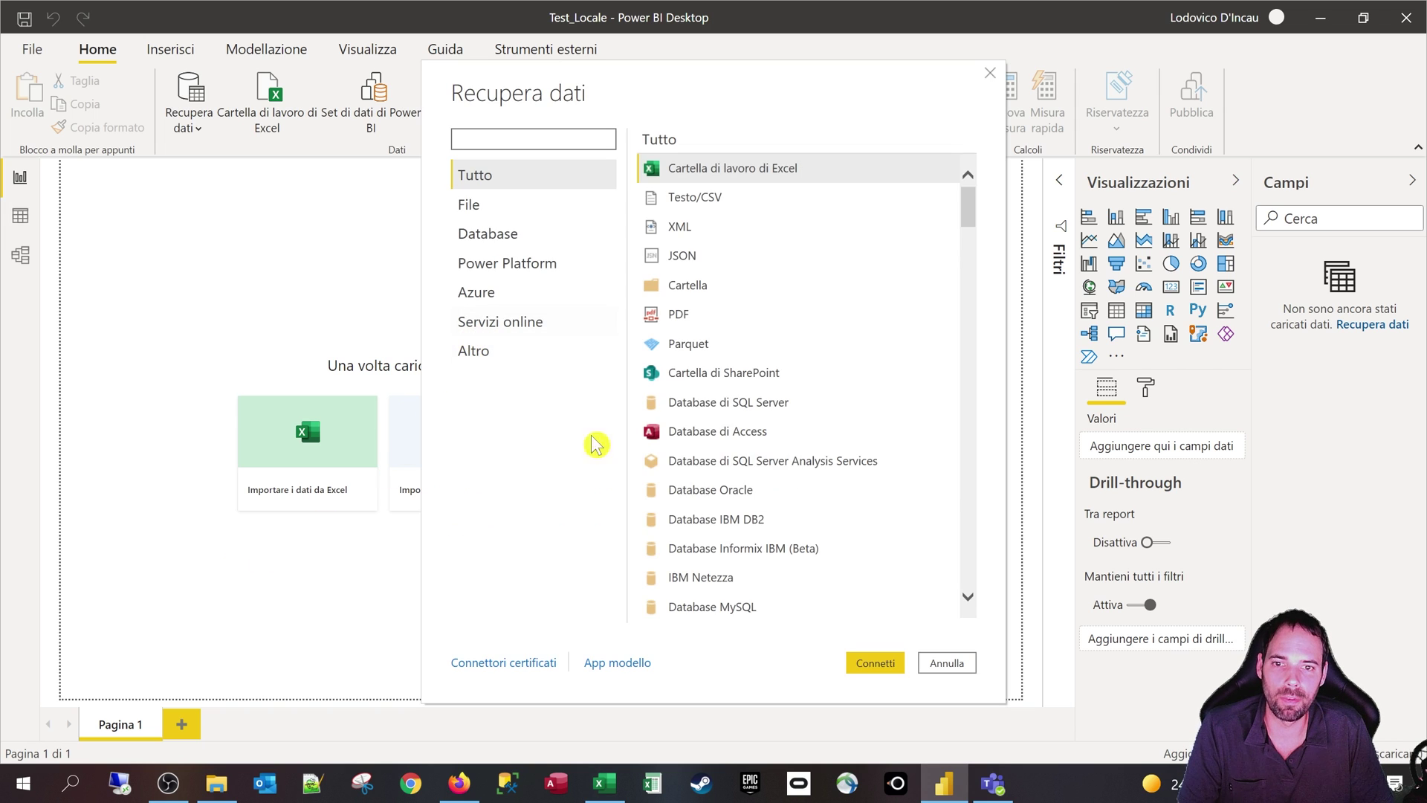
pyautogui.click(707, 379)
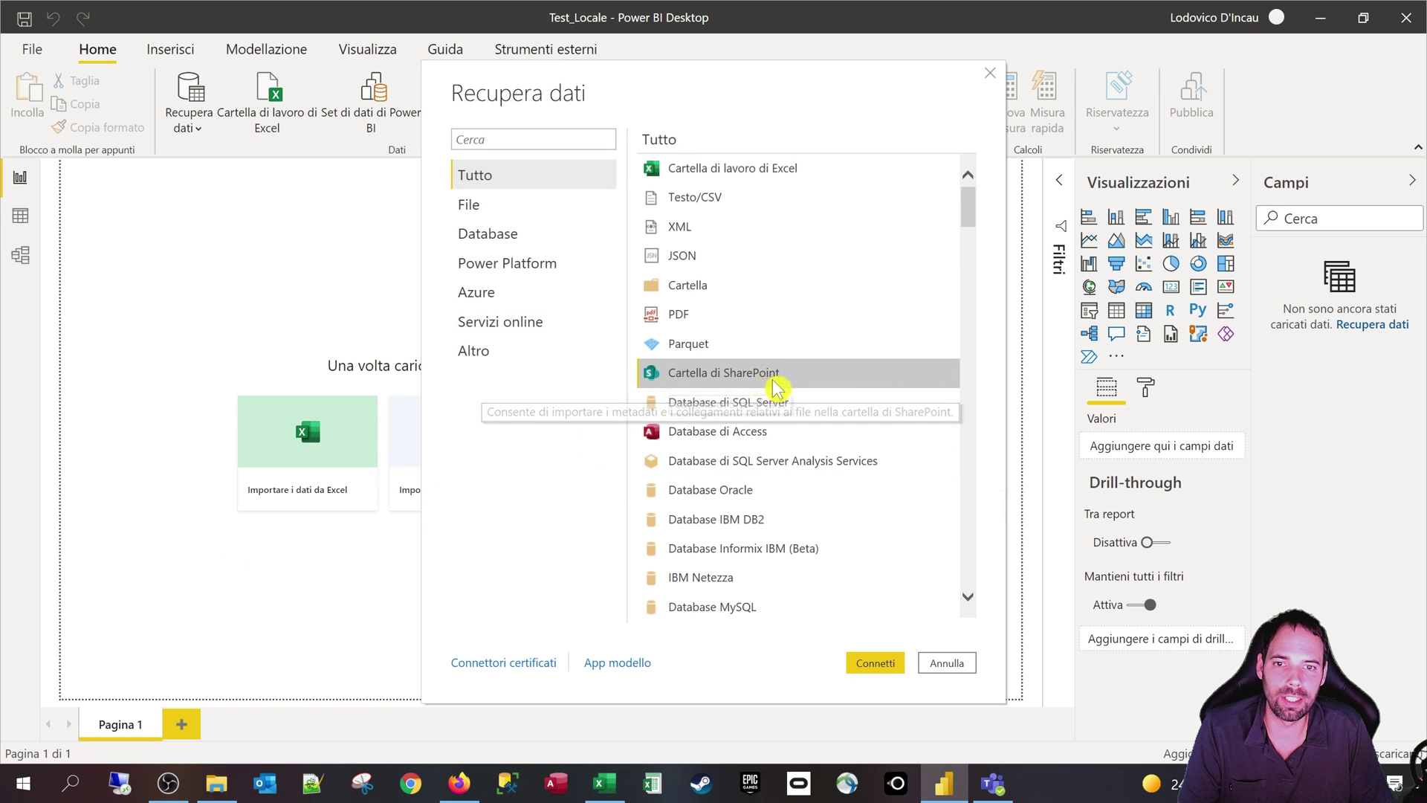
pyautogui.click(464, 137)
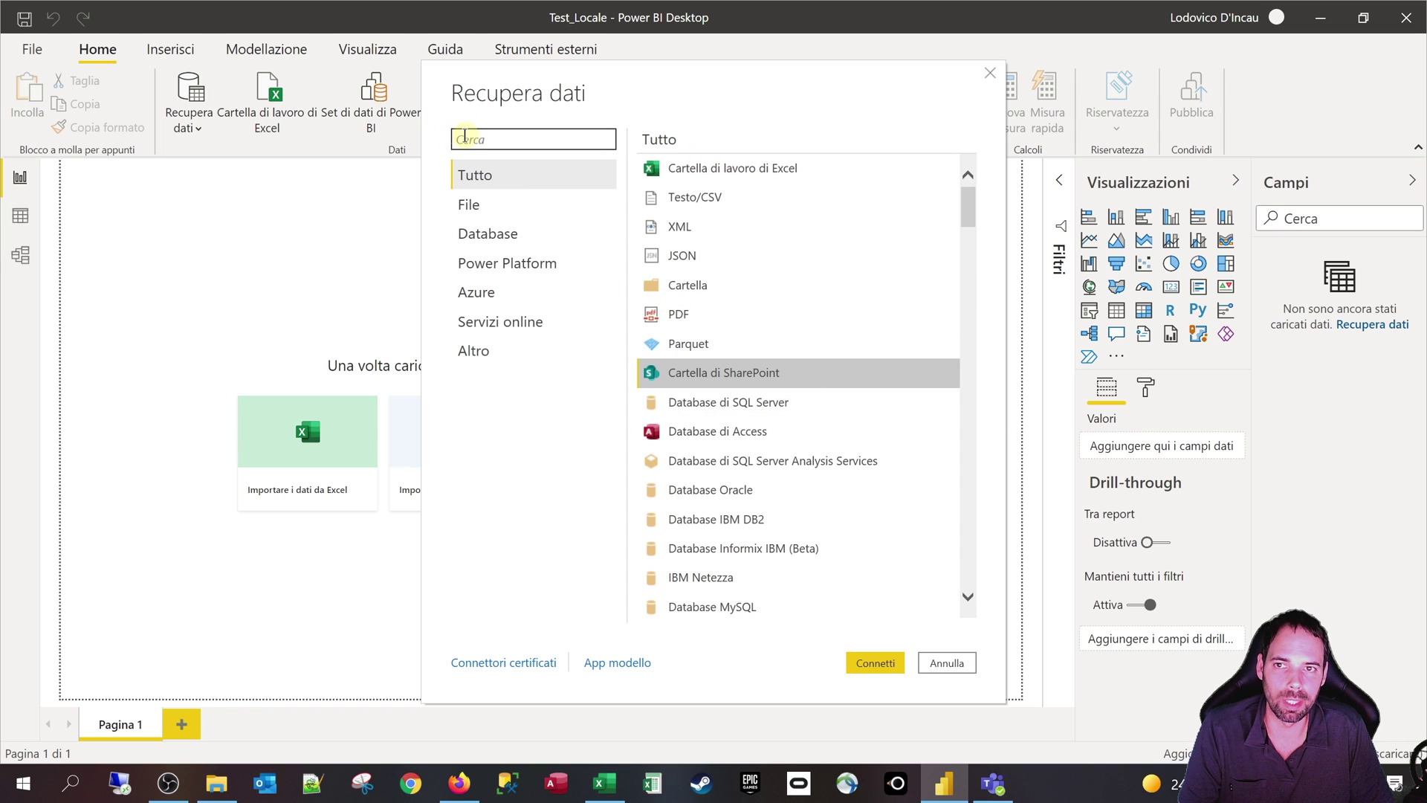
pyautogui.click(876, 663)
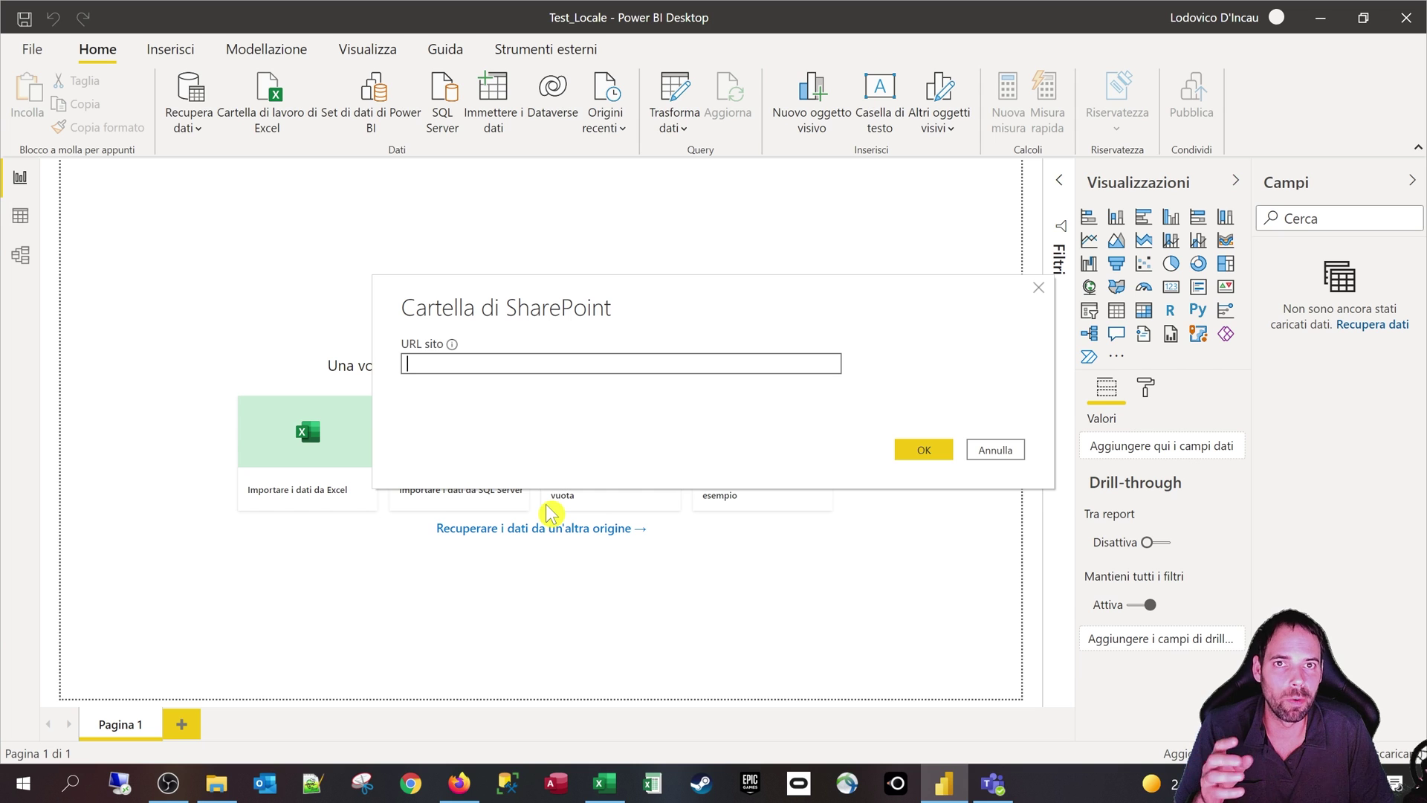
pyautogui.click(442, 364)
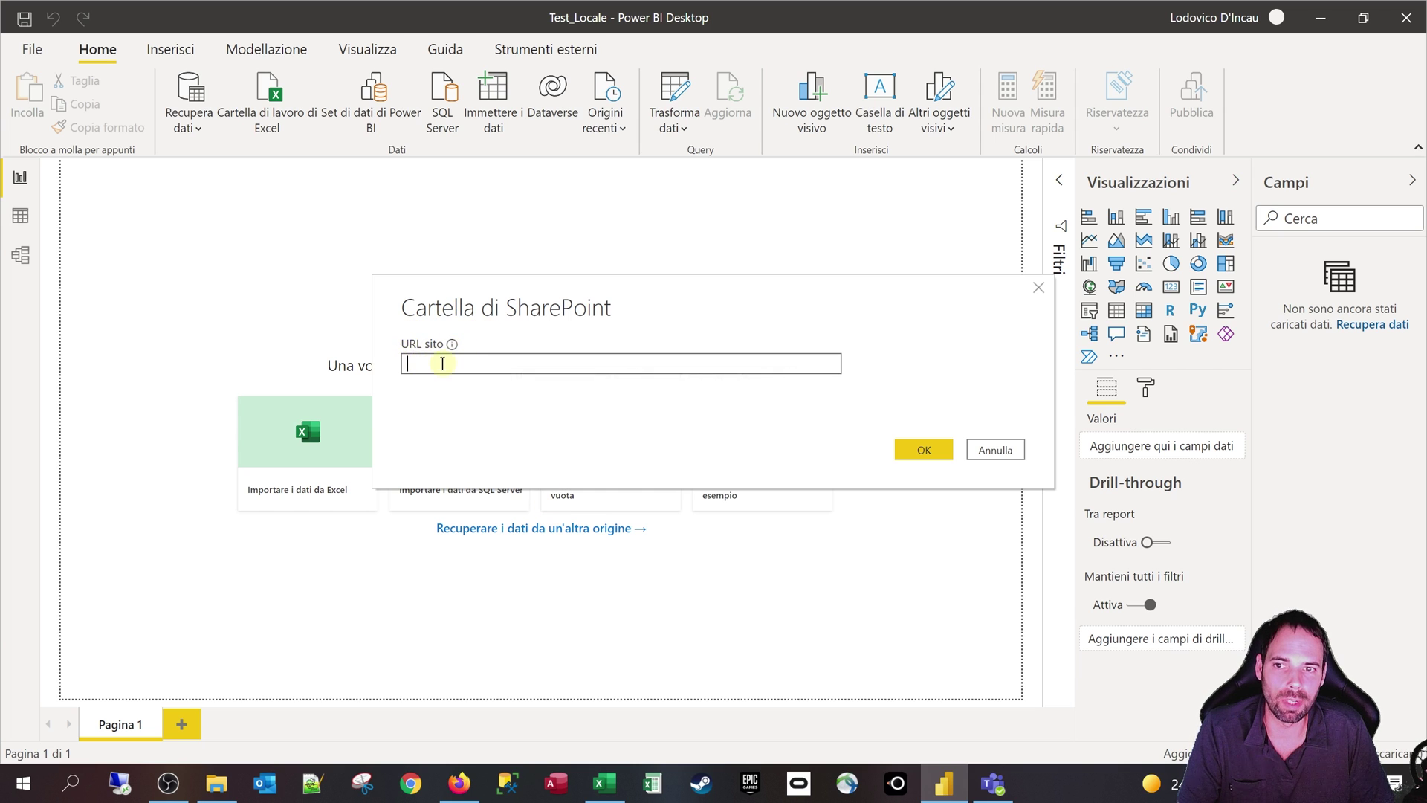
# - Switch to Firefox and copy the Test site's root URL from the page address, ending at /sites/Test
pyautogui.click(459, 782)
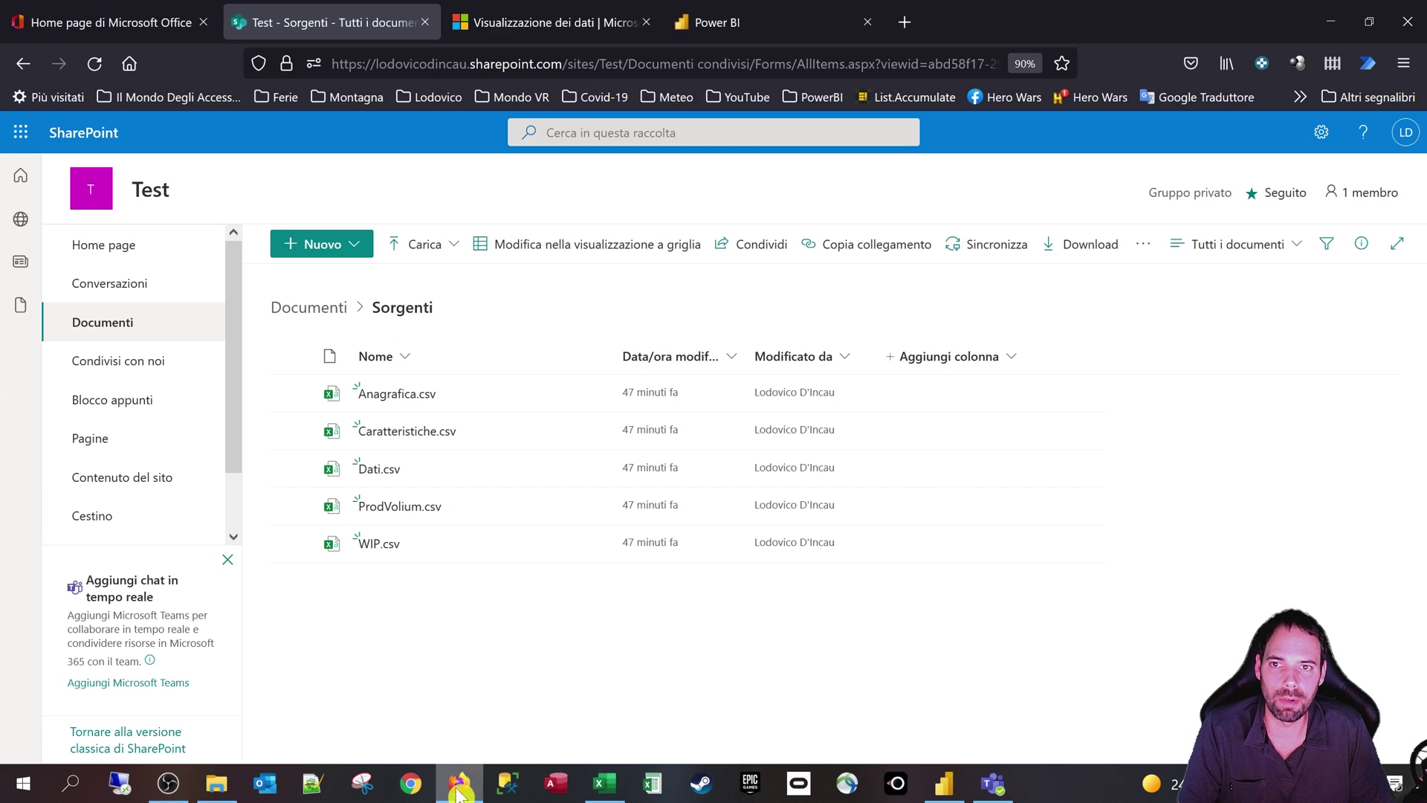
pyautogui.click(451, 63)
pyautogui.click(623, 67)
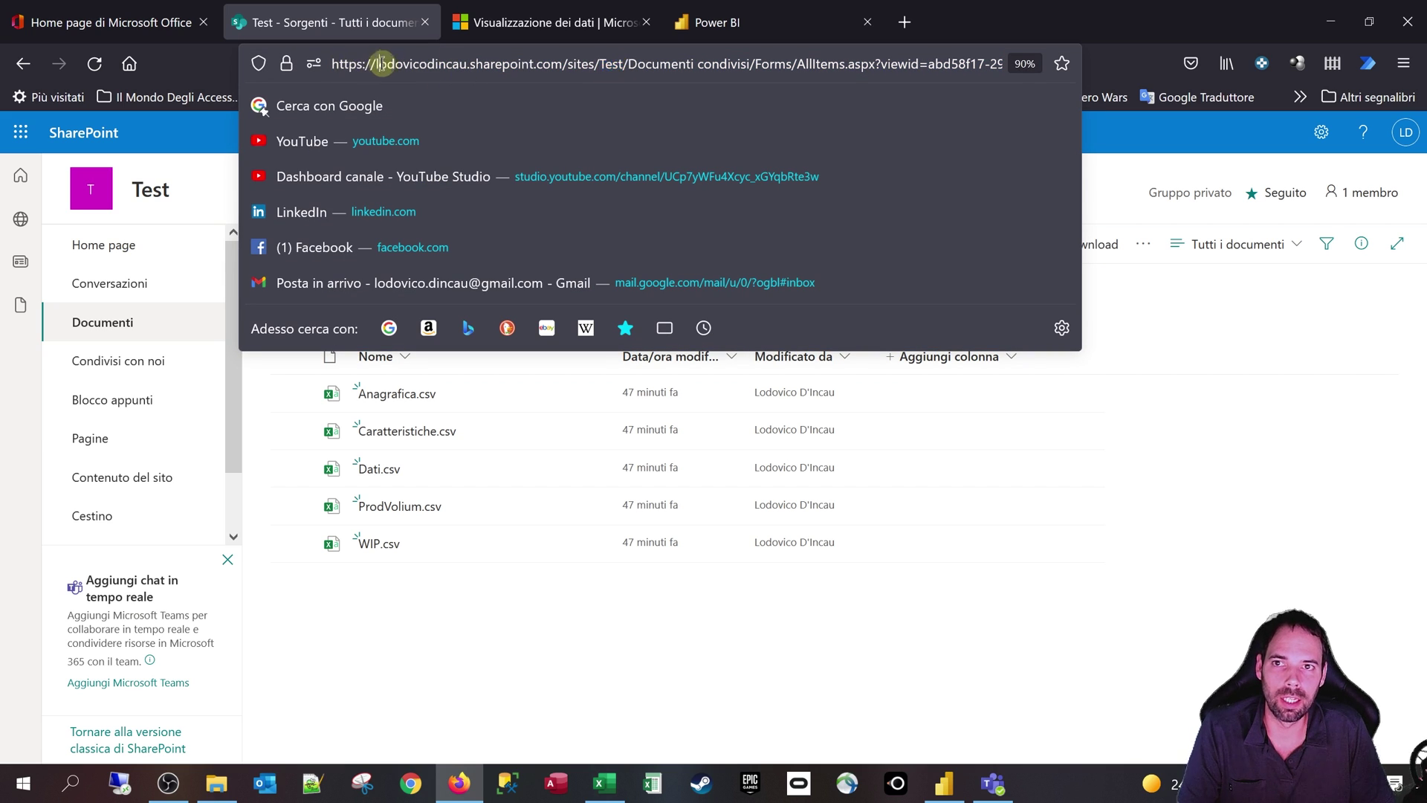
pyautogui.moveTo(379, 63); pyautogui.dragTo(601, 65)
pyautogui.doubleClick(442, 64)
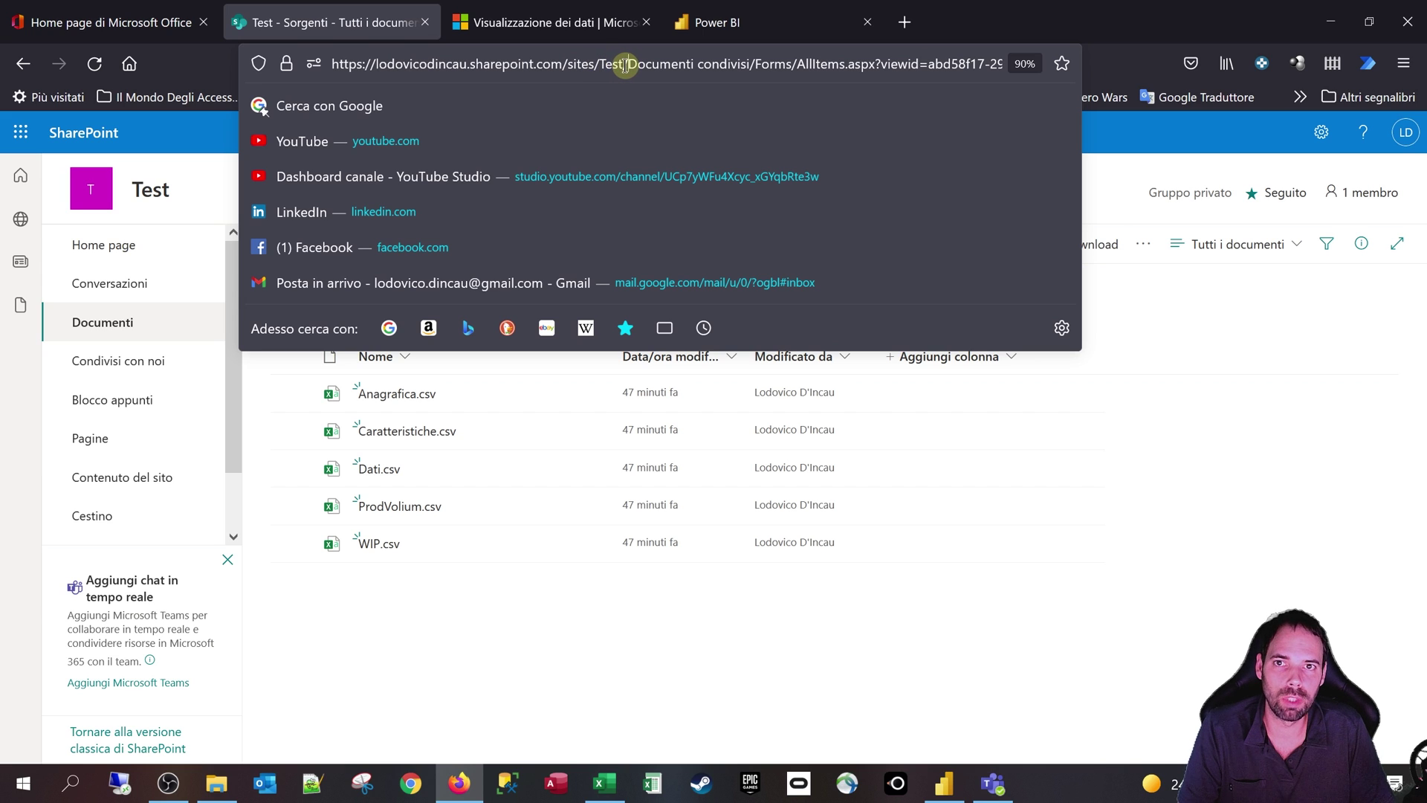
pyautogui.moveTo(622, 64); pyautogui.dragTo(332, 64)
pyautogui.hotkey('ctrl', 'c')
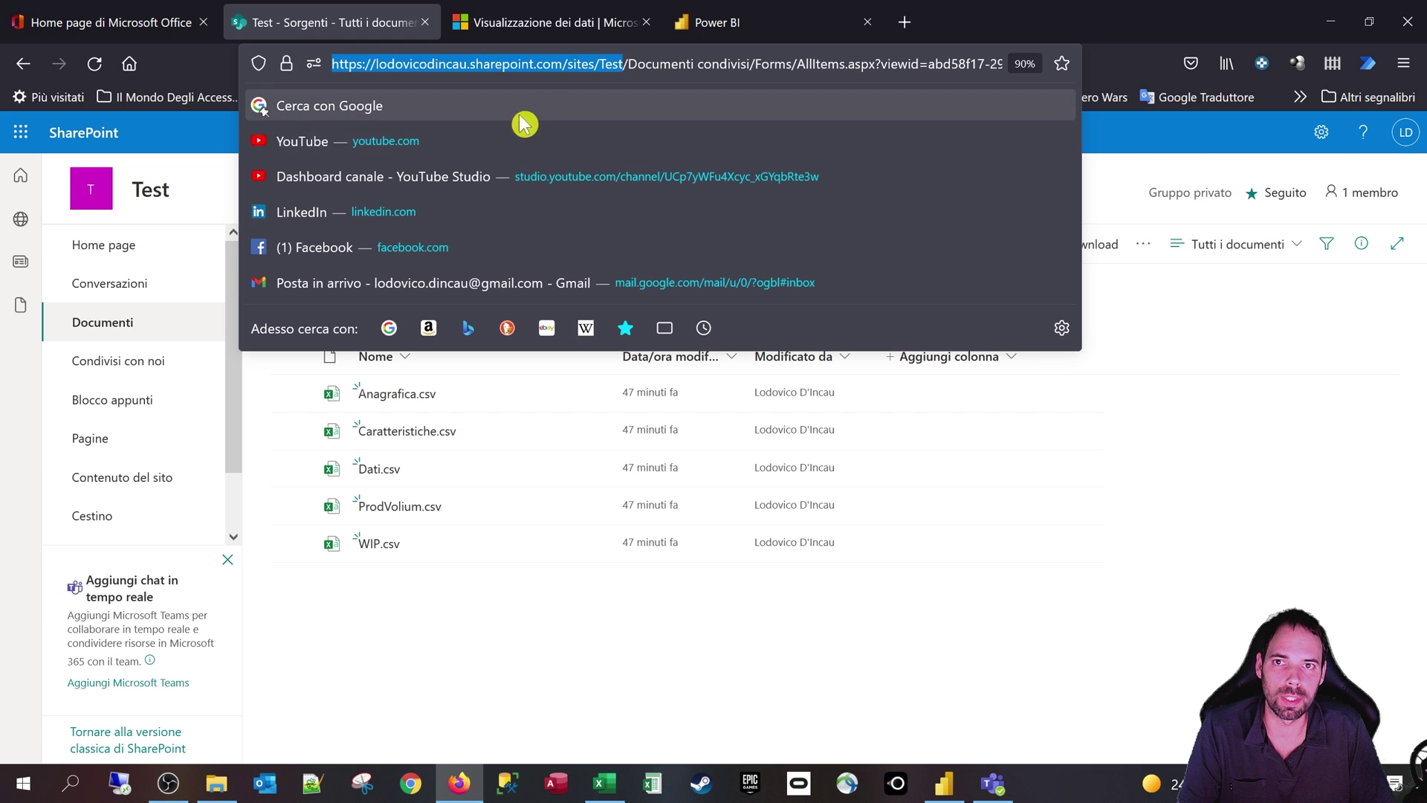
# - Return to Power BI Desktop and enter the copied Test site URL as the SharePoint folder's site URL
pyautogui.doubleClick(611, 64)
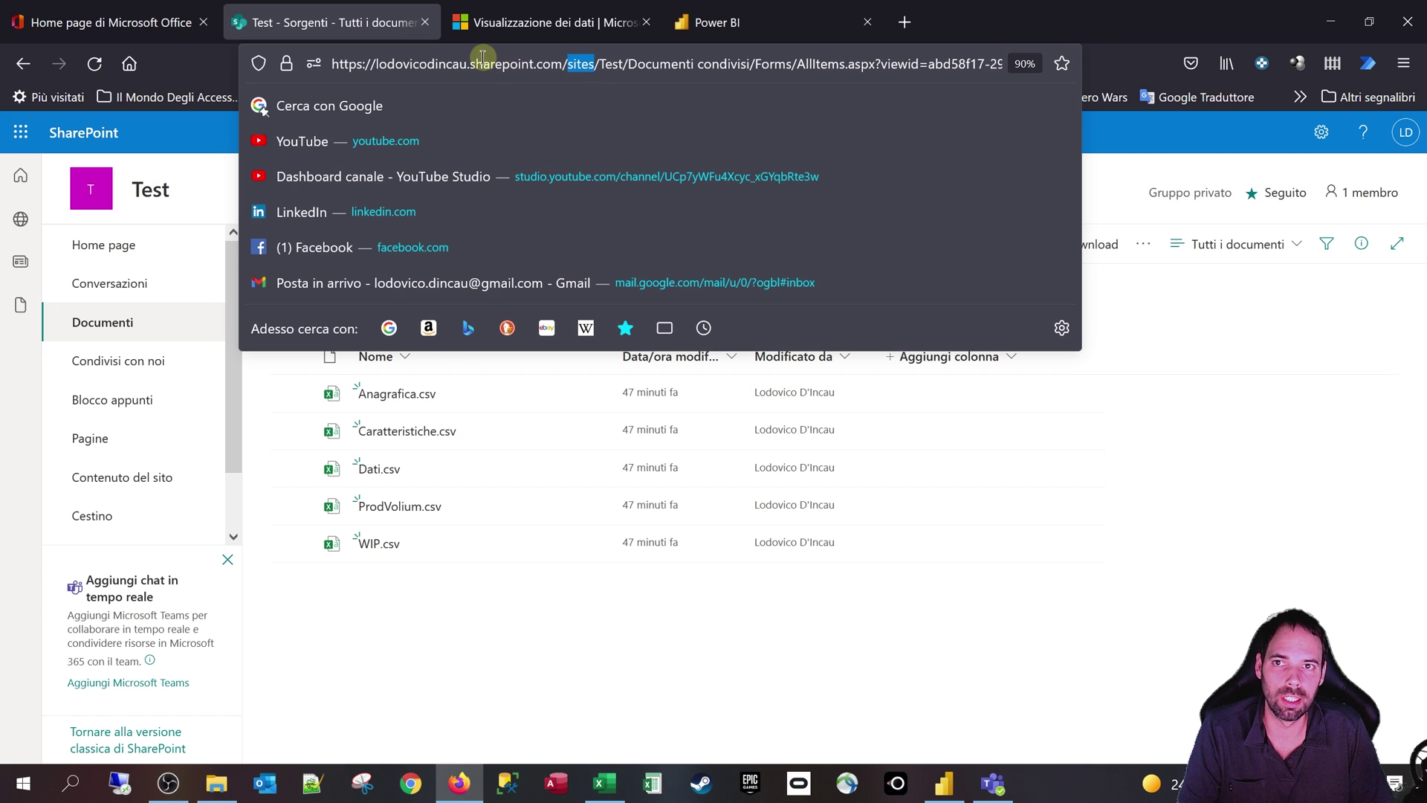
pyautogui.click(542, 637)
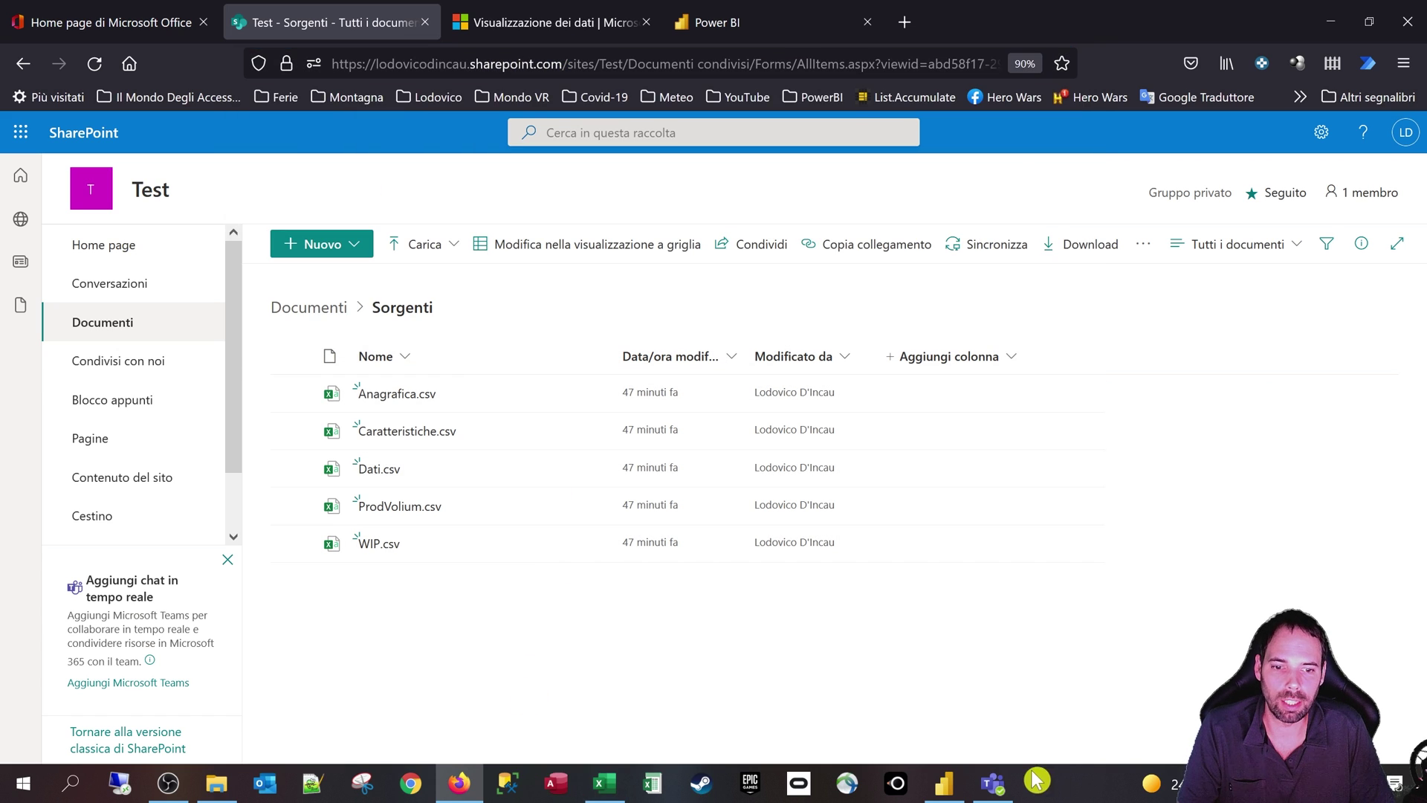
pyautogui.click(944, 783)
pyautogui.hotkey('ctrl', 'v')
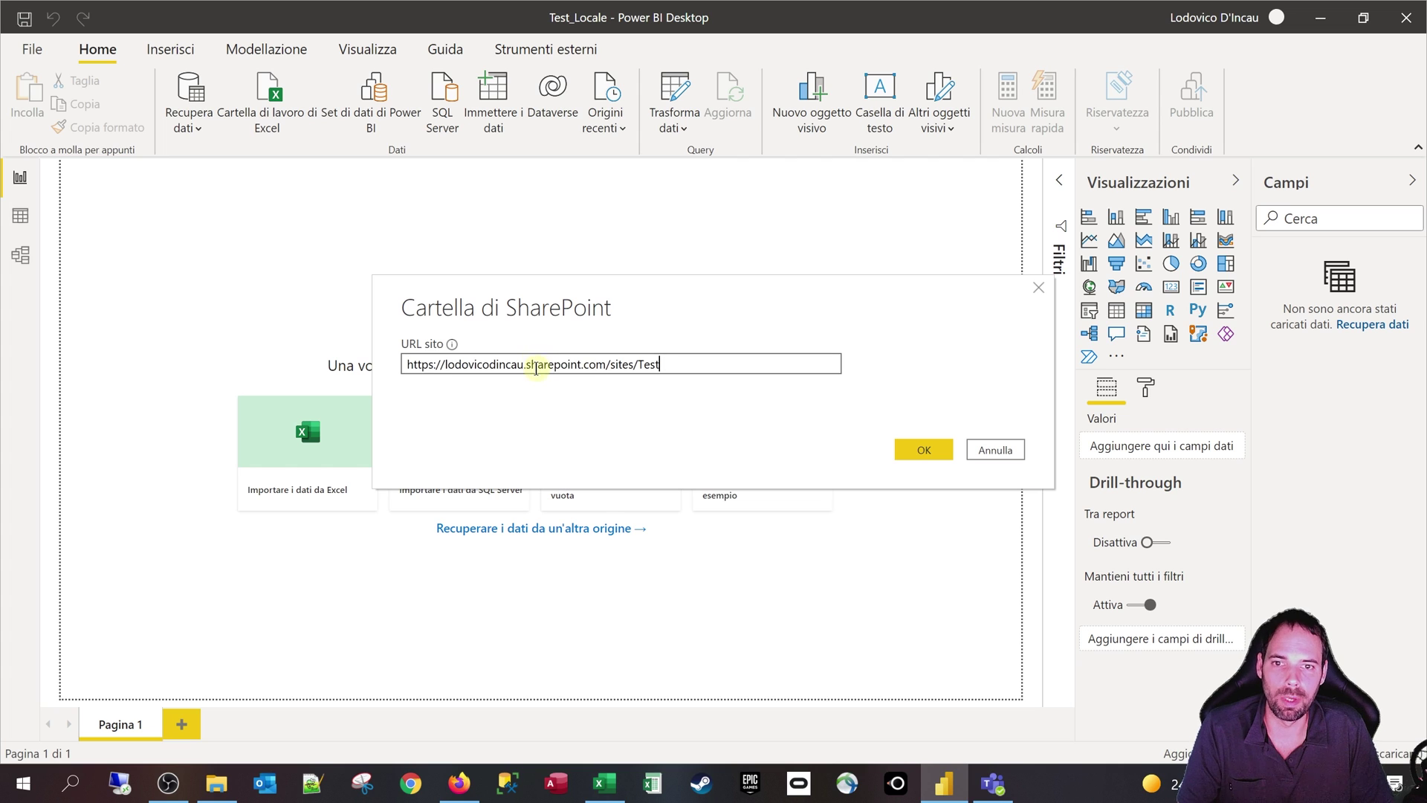
# - Connect to the Test site with the Microsoft organizational account and open its file list for data transformation
pyautogui.click(913, 452)
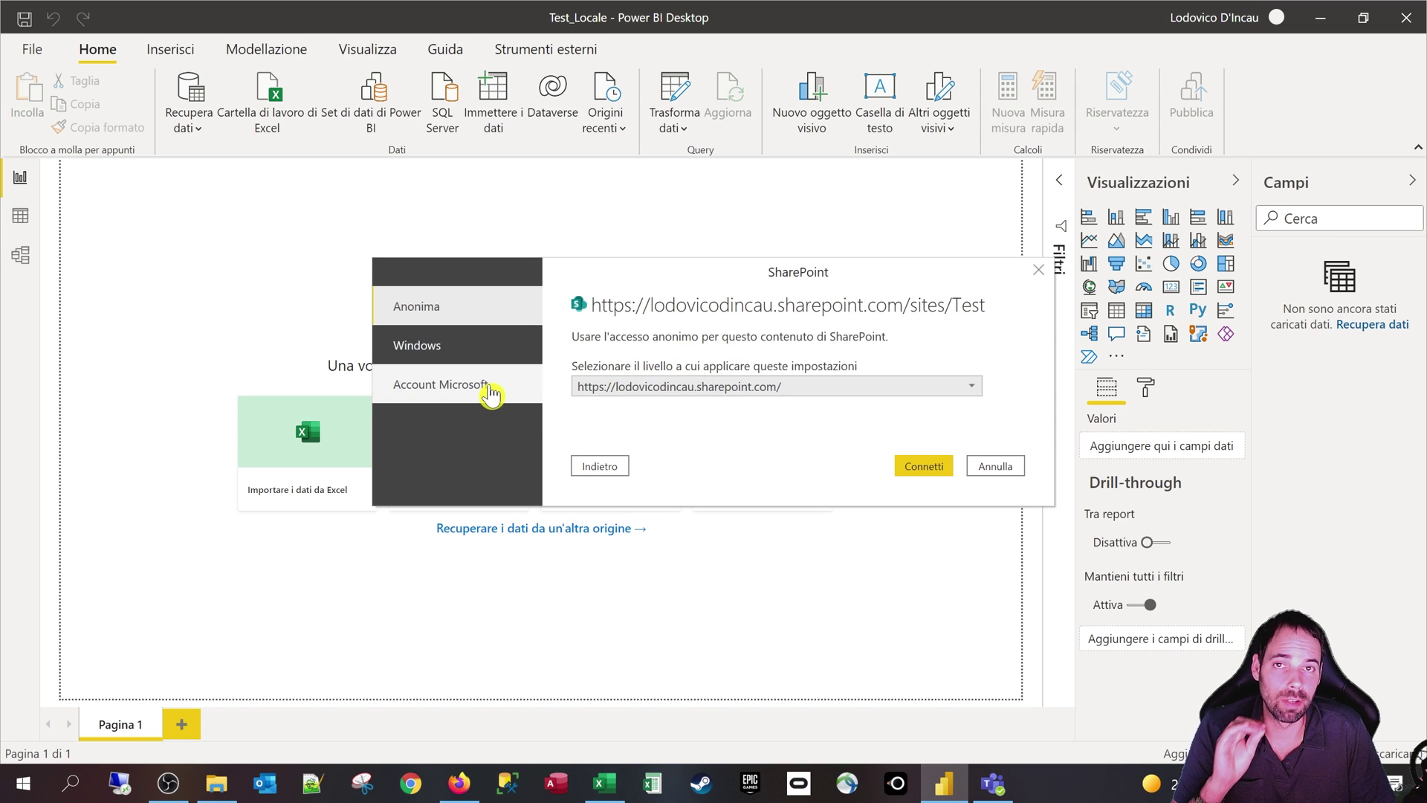
pyautogui.click(424, 396)
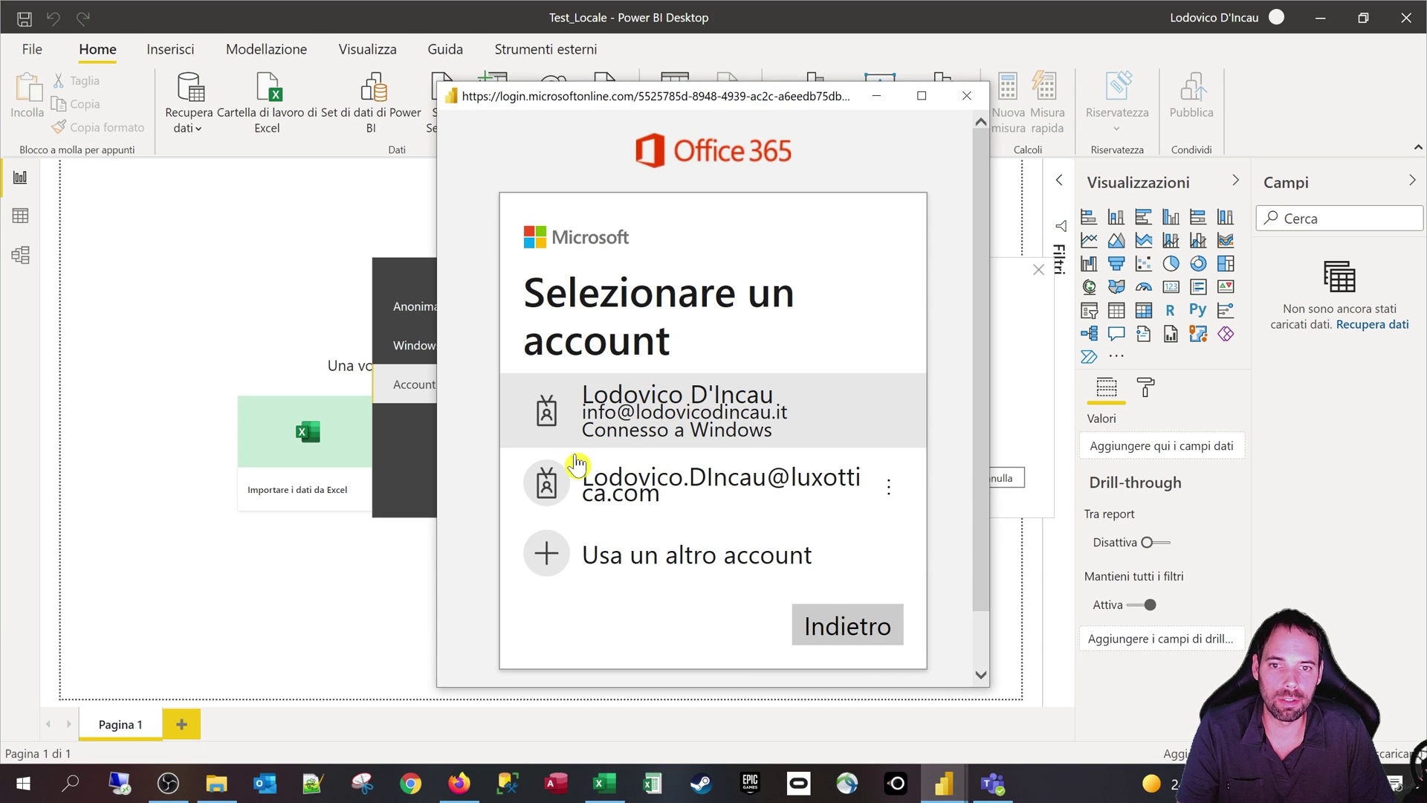
pyautogui.click(587, 472)
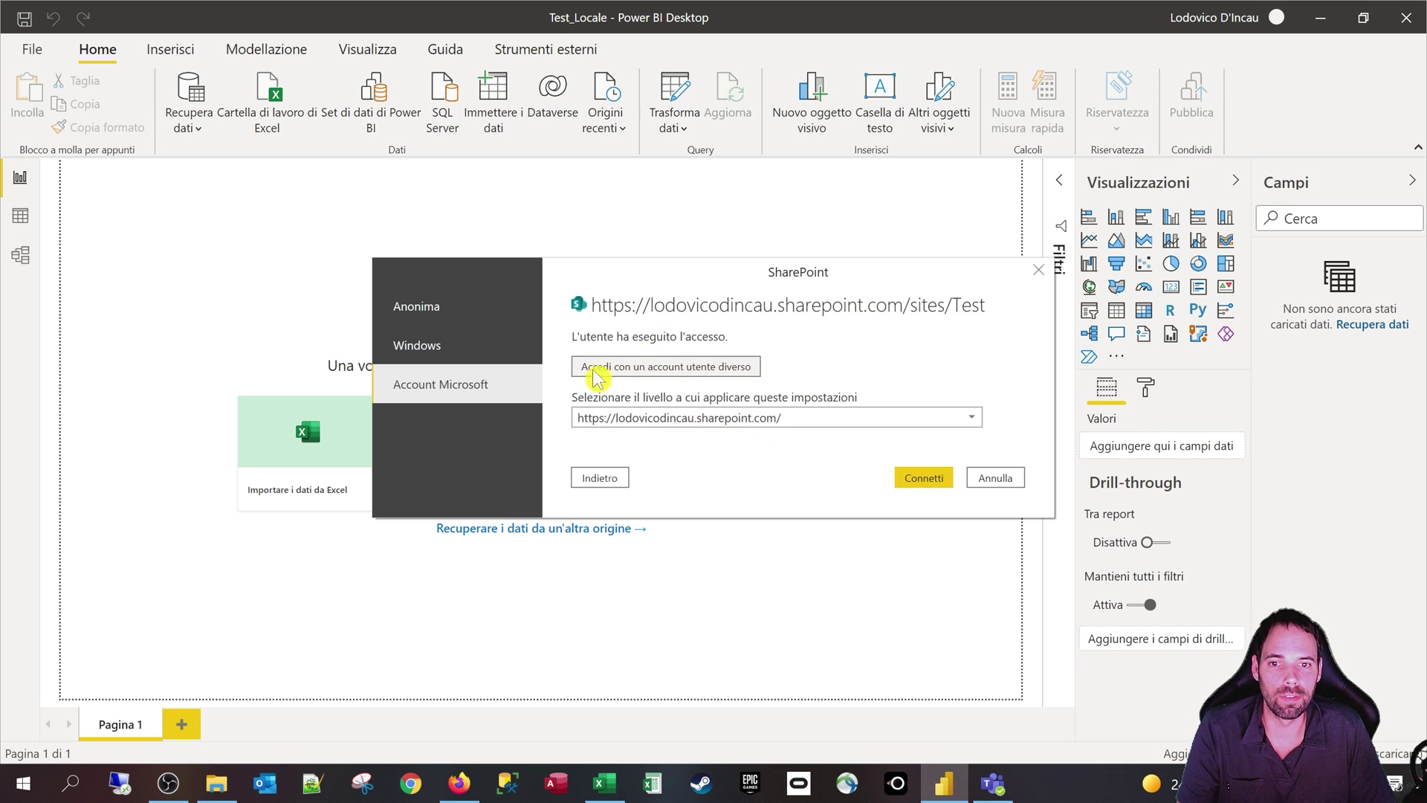
pyautogui.click(923, 487)
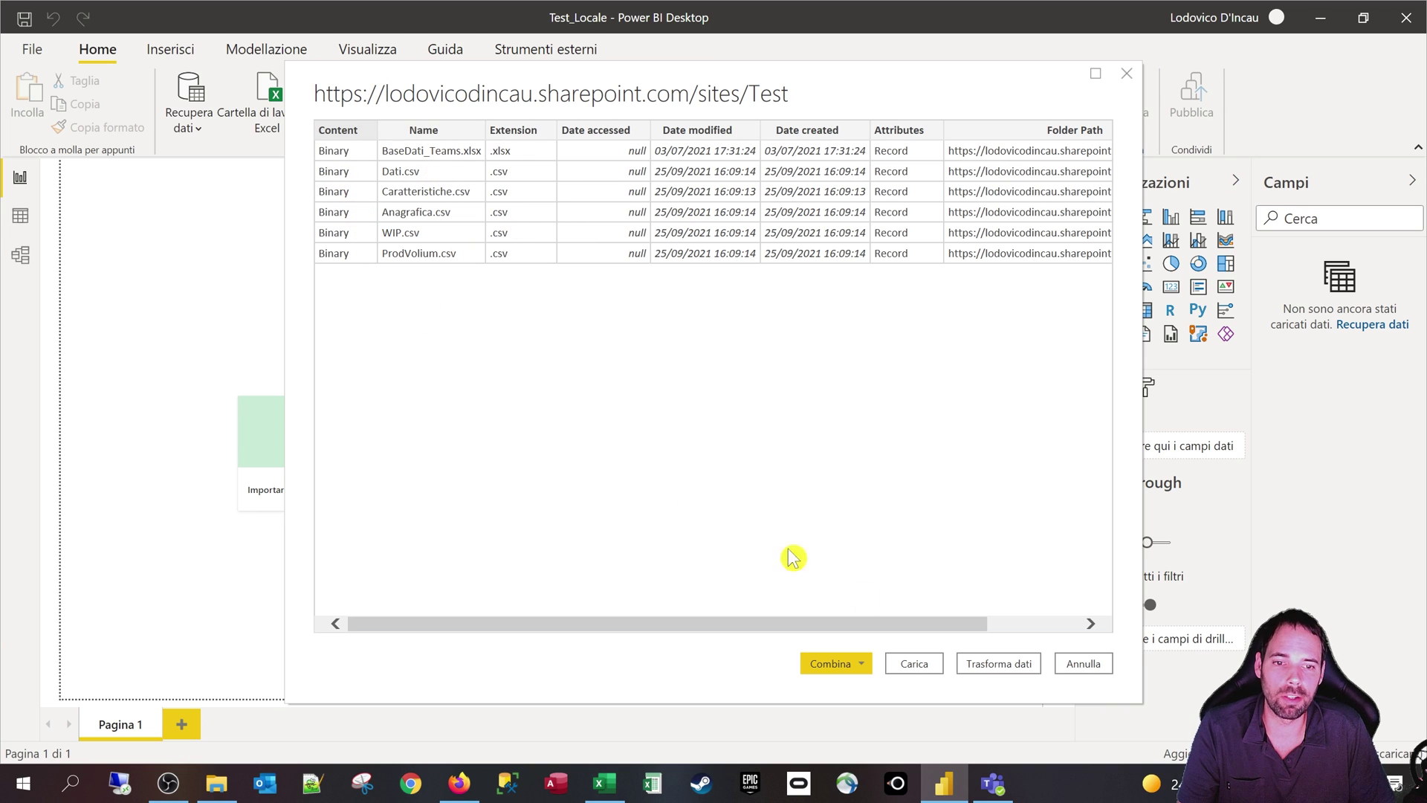
pyautogui.click(988, 671)
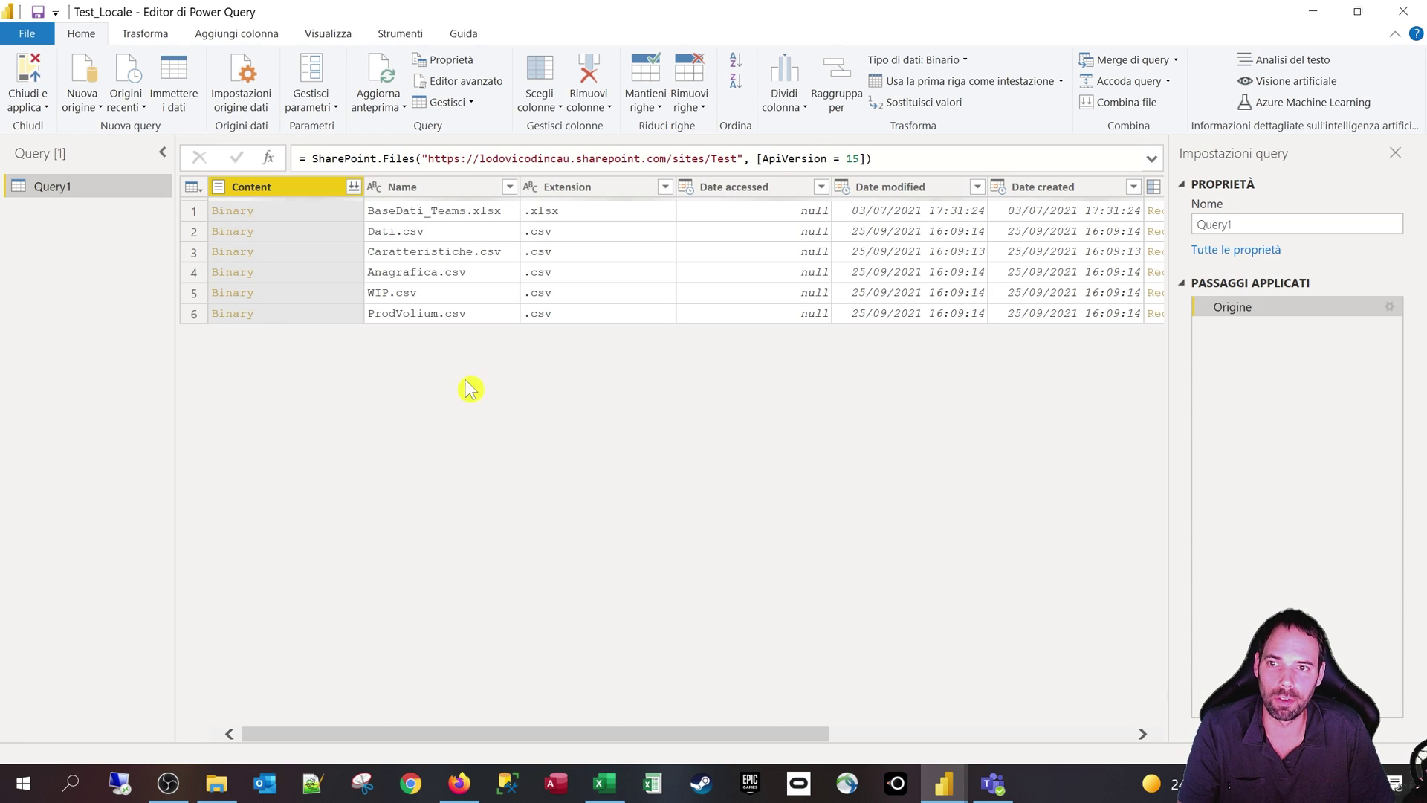
# - Duplicate the SharePoint file-list query and rename the original WIP and the copy Caratteristiche
pyautogui.rightClick(57, 196)
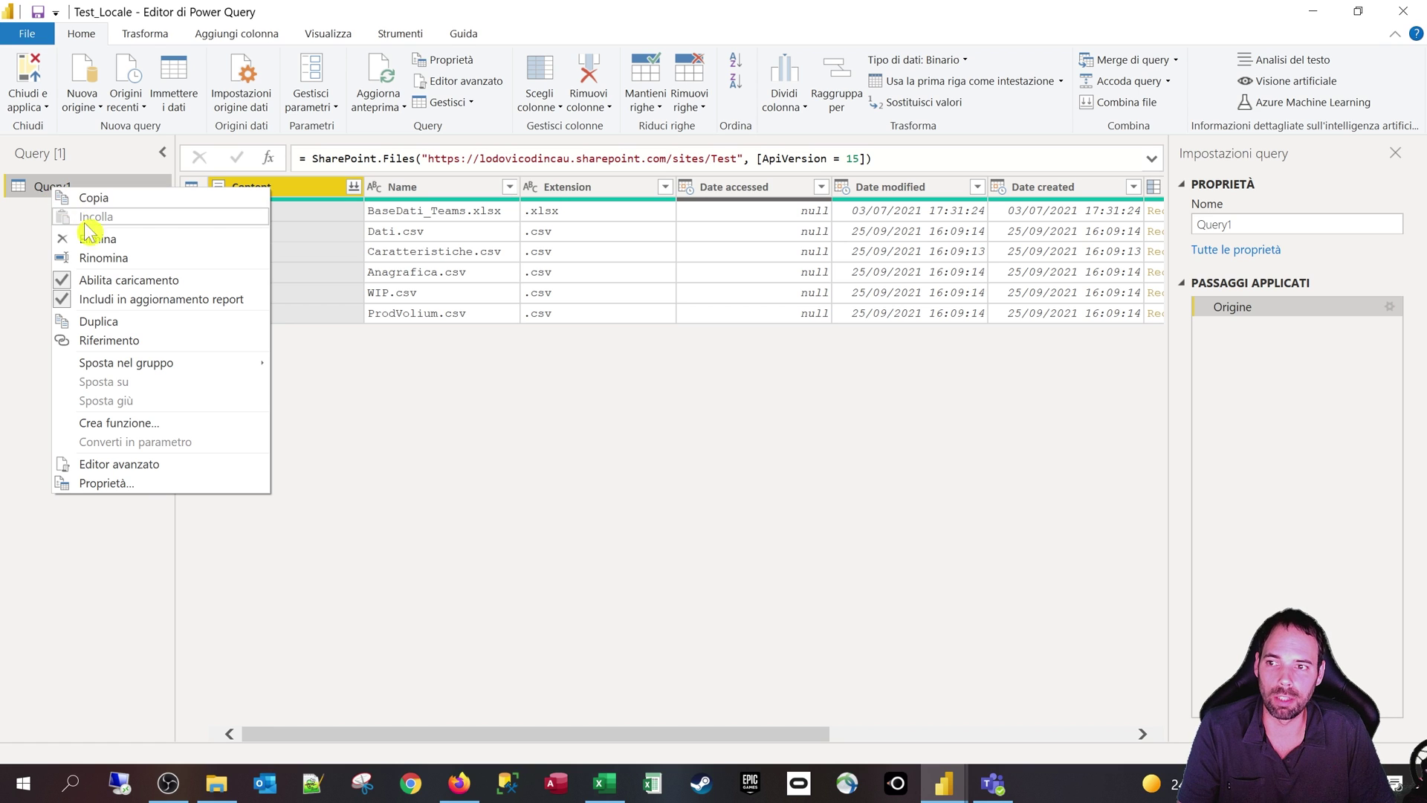
pyautogui.click(131, 322)
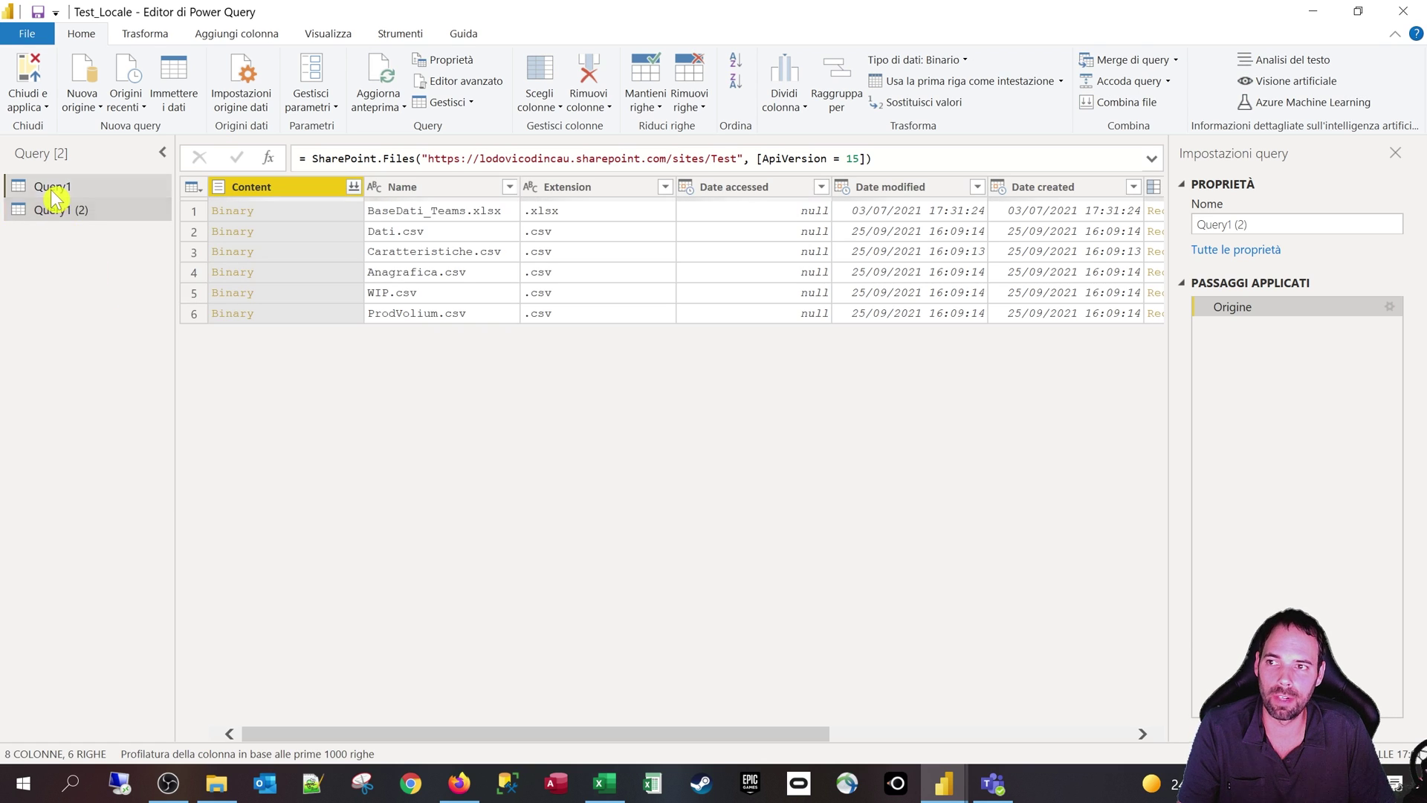
pyautogui.click(54, 192)
pyautogui.doubleClick(56, 195)
pyautogui.write('WIP')
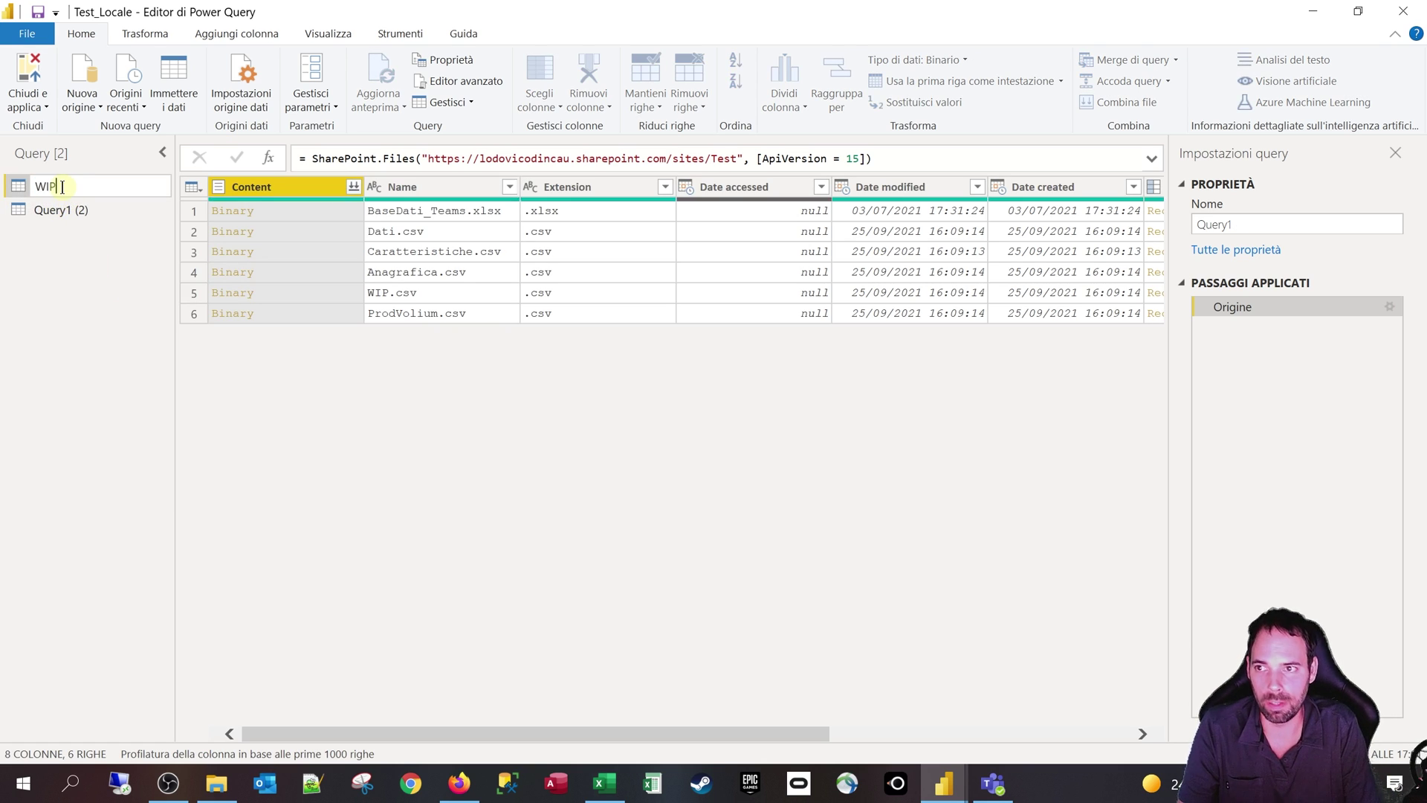
pyautogui.press('Return')
pyautogui.doubleClick(62, 209)
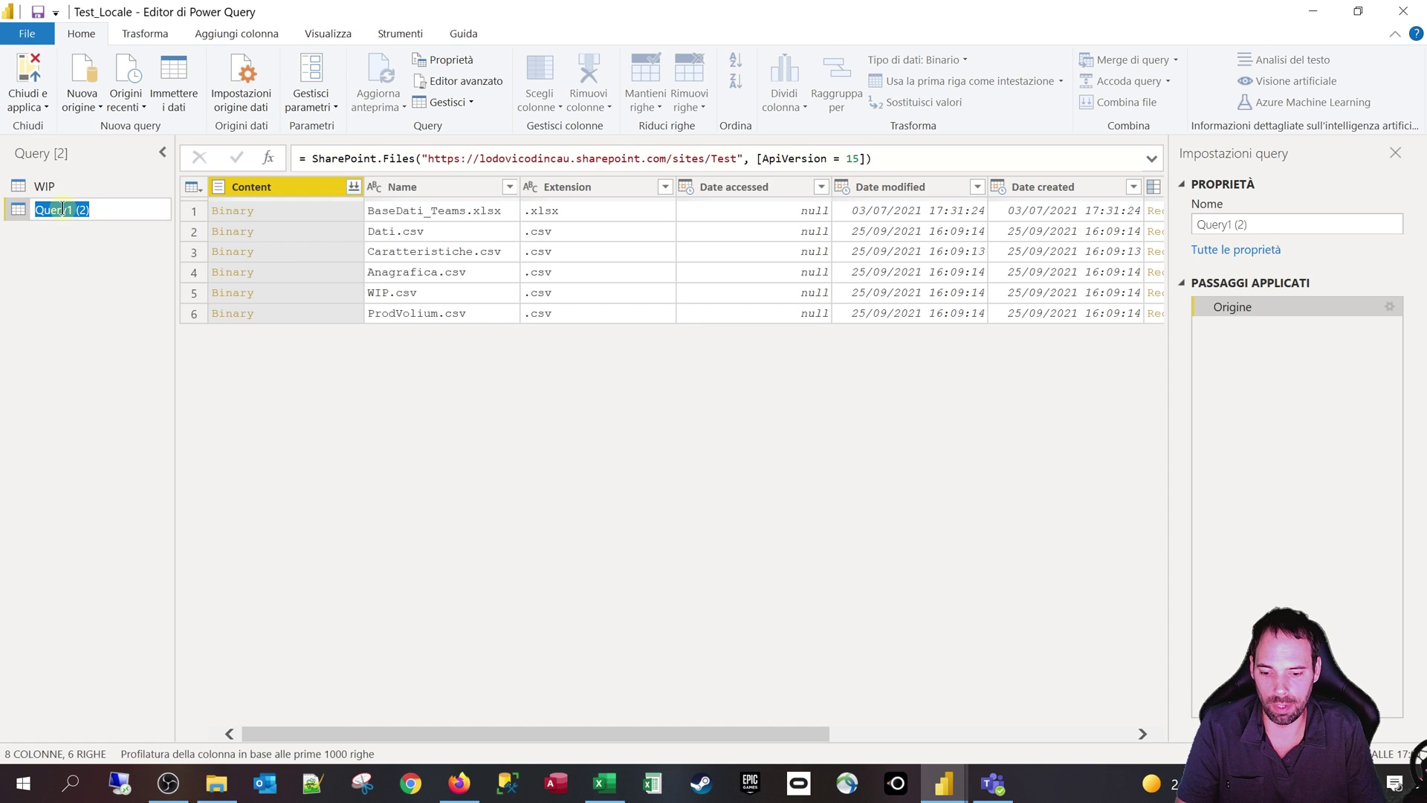
pyautogui.write('Caratteristich')
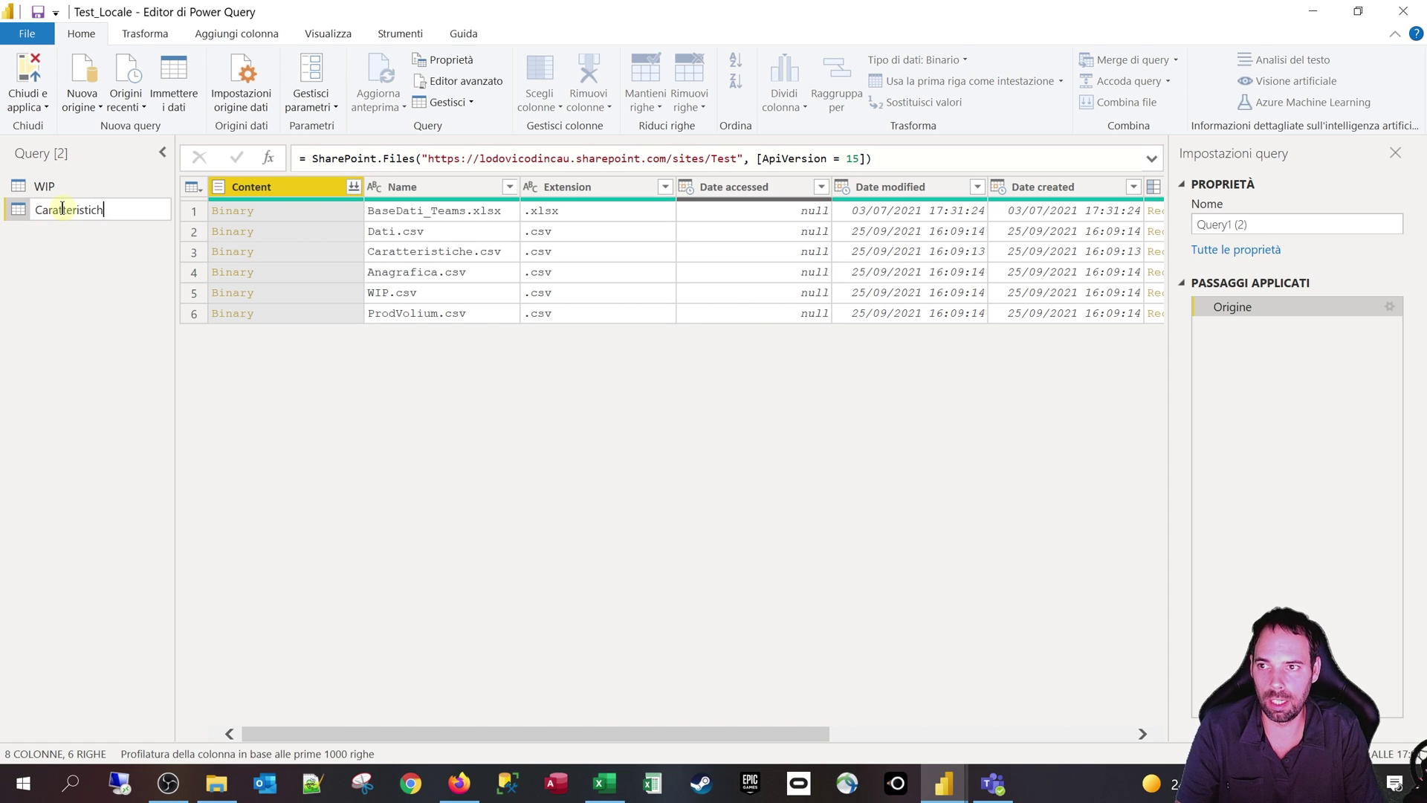
pyautogui.write('e')
pyautogui.press('Return')
# - Load the content of WIP.csv in the WIP query and of Caratteristiche.csv in the Caratteristiche query
pyautogui.click(93, 186)
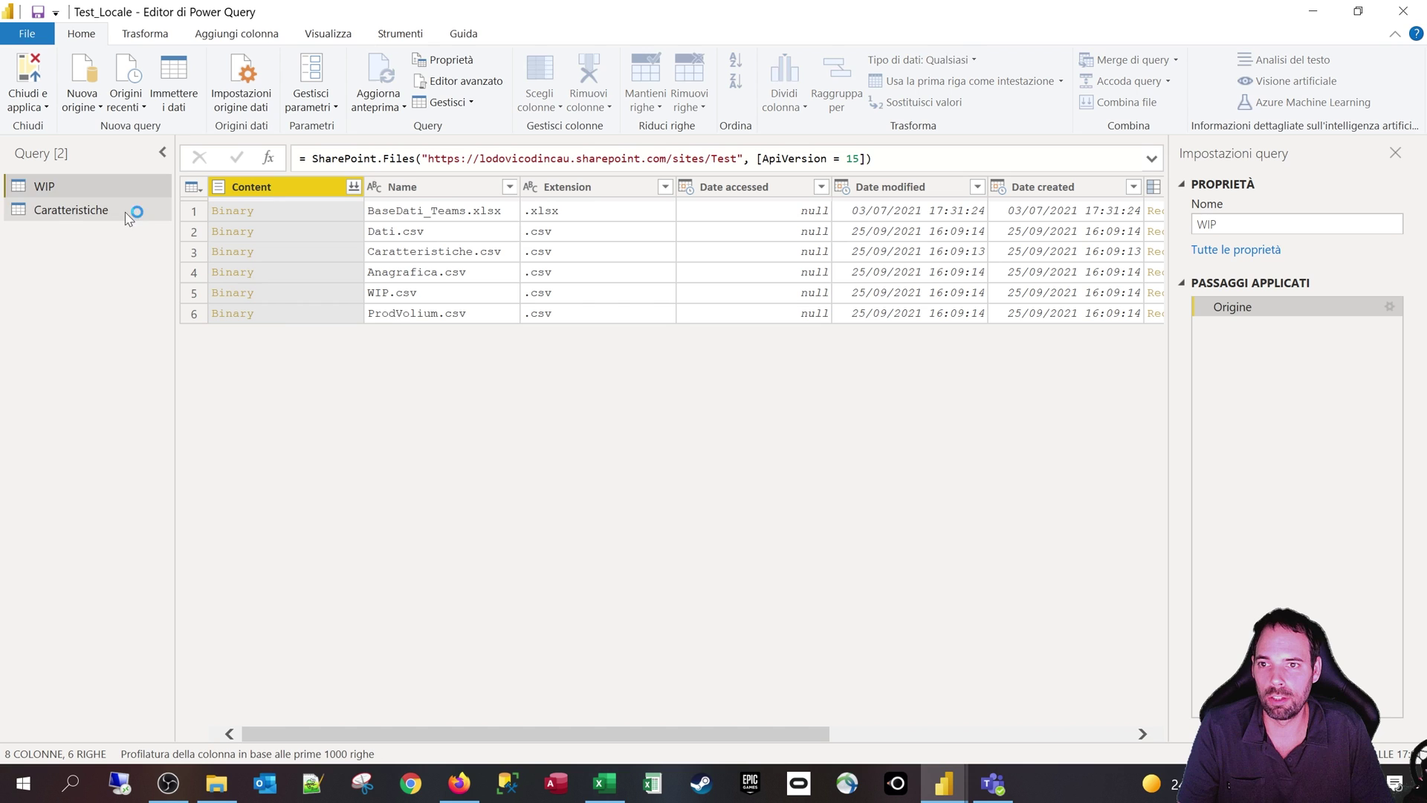
pyautogui.click(234, 294)
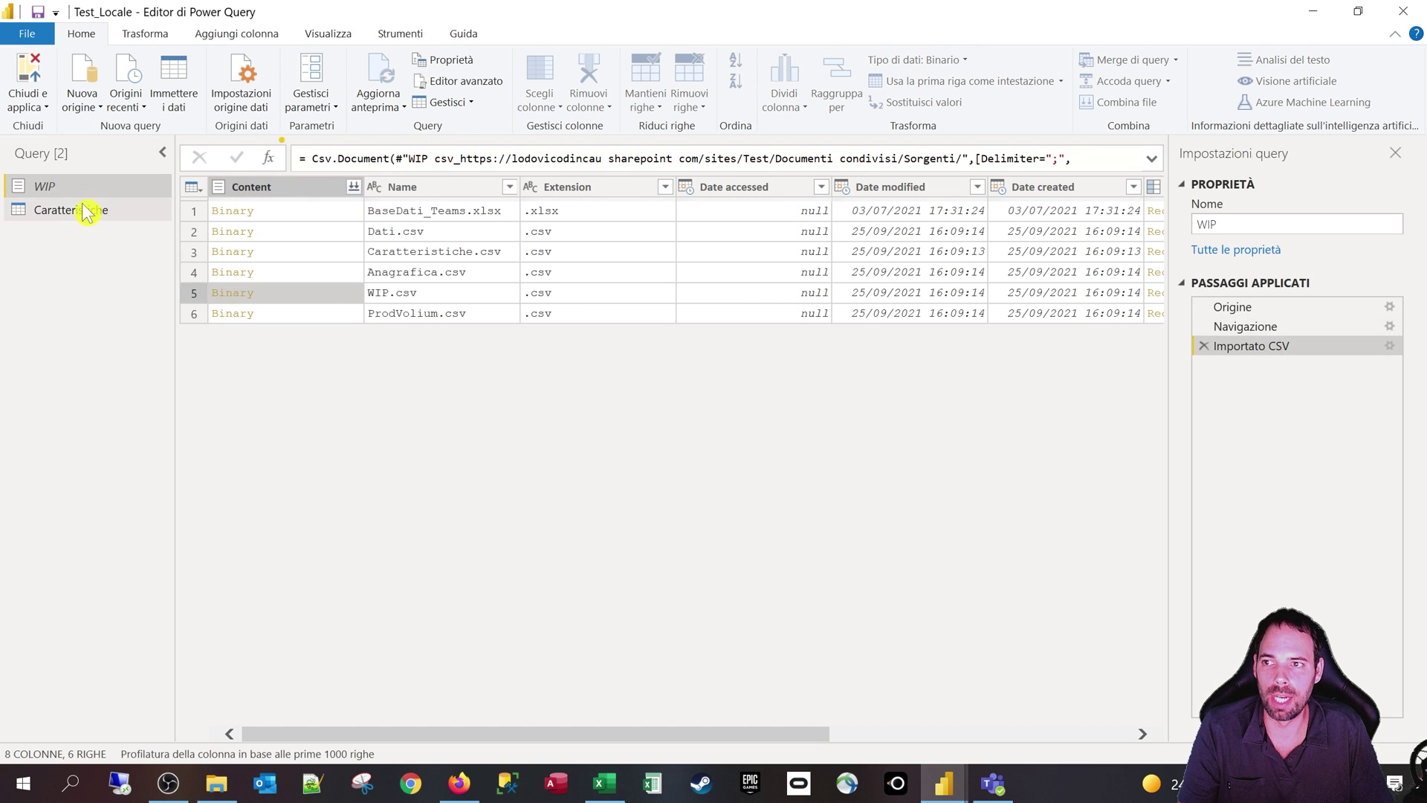
pyautogui.click(88, 211)
pyautogui.click(231, 250)
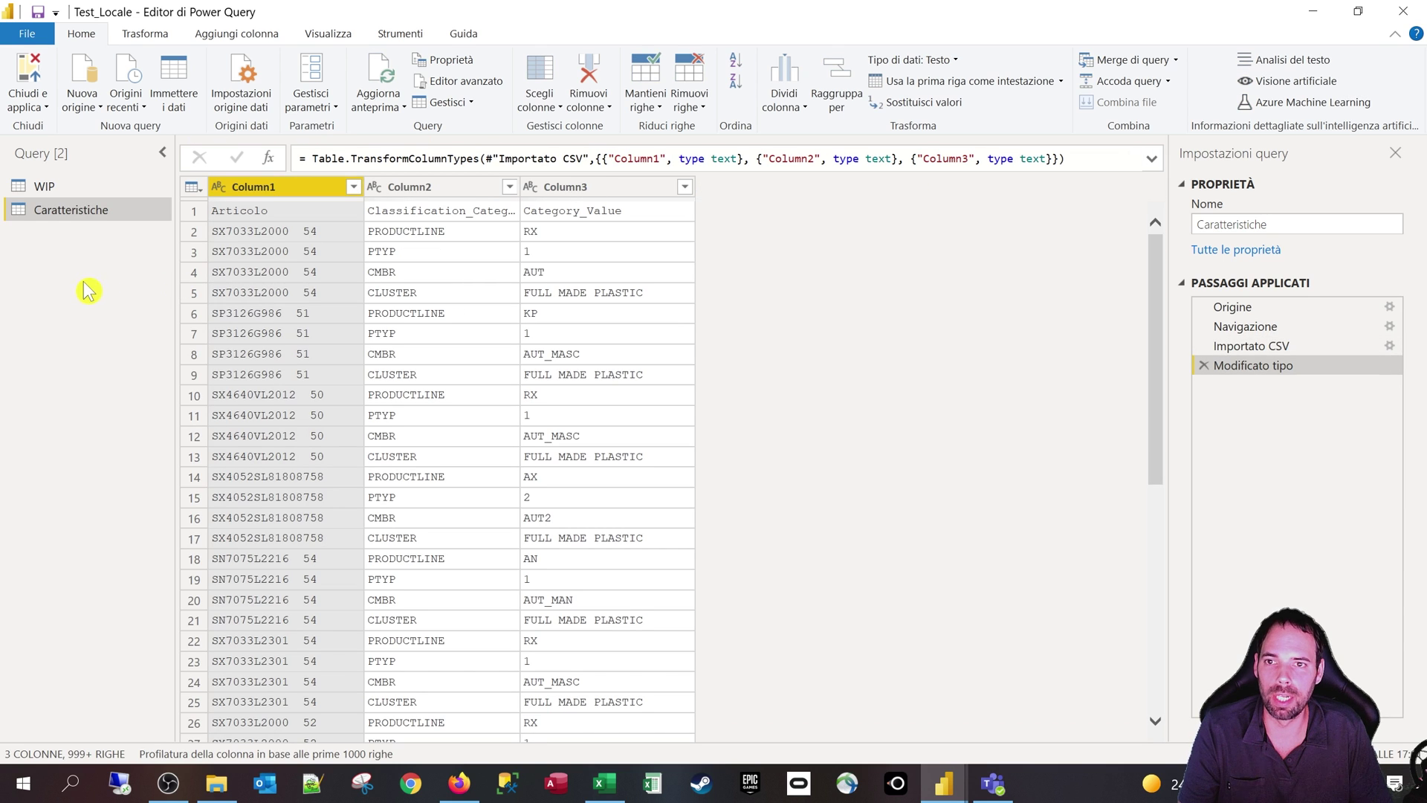
# - Replace the automatic type change in Caratteristiche by promoting the first row to headers, and apply the queries to the report
pyautogui.click(1203, 365)
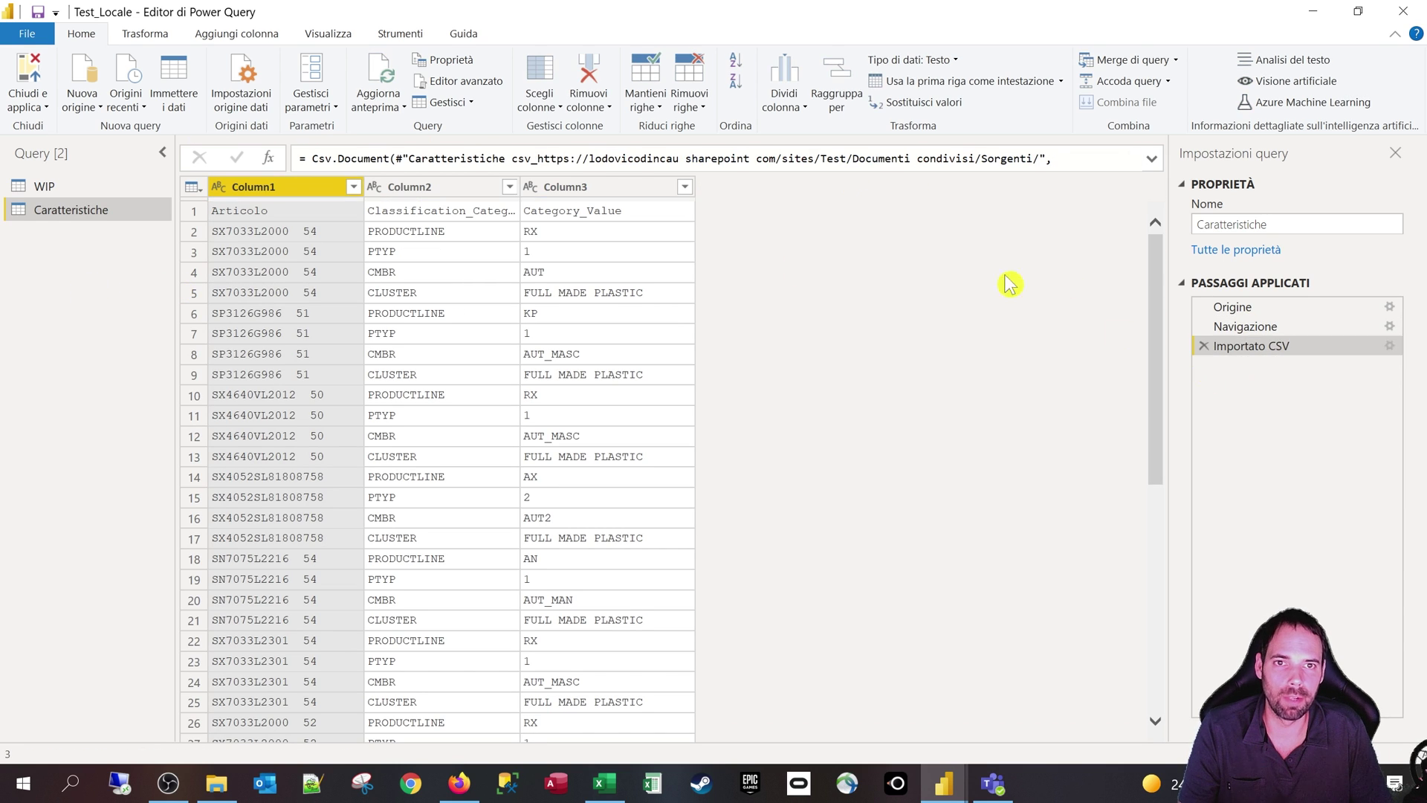
pyautogui.click(942, 82)
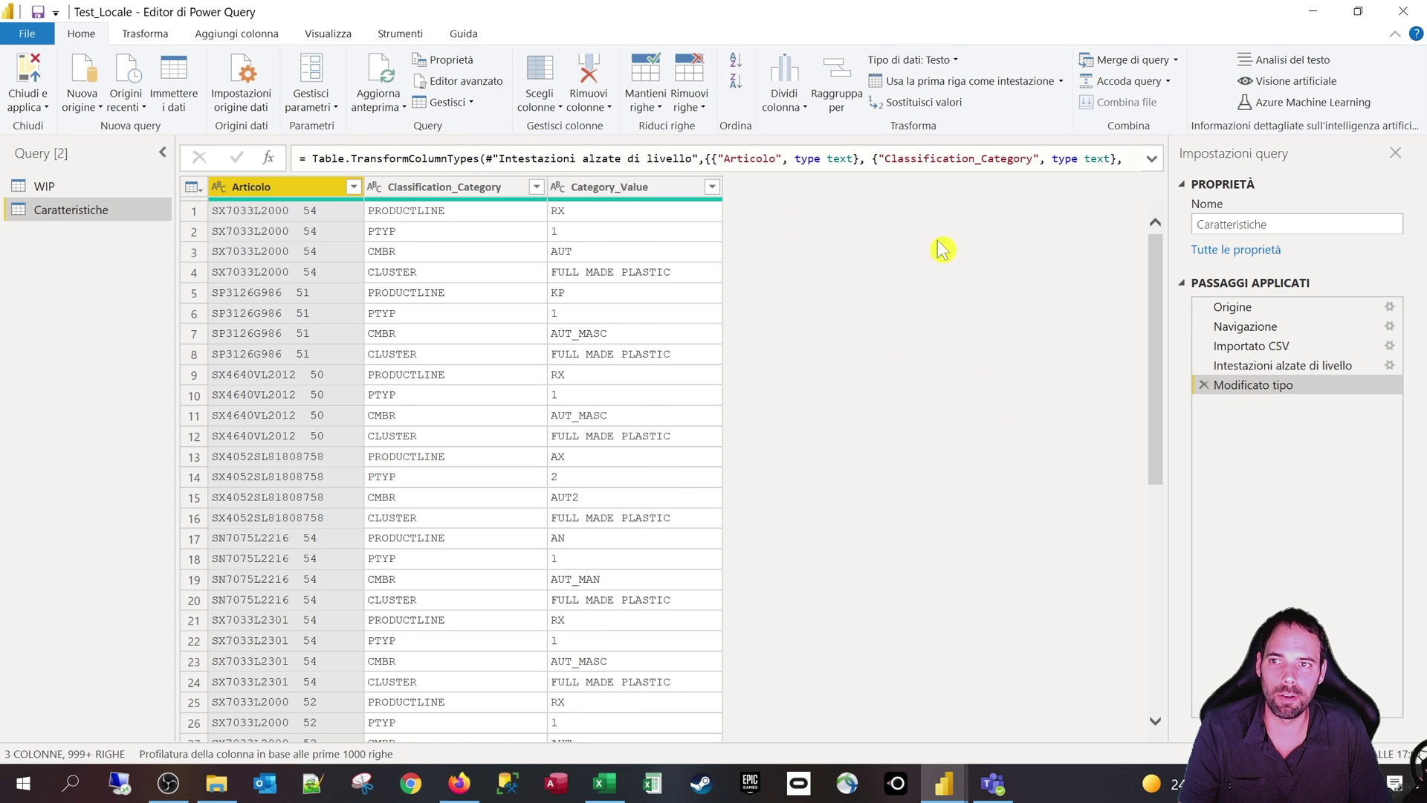
pyautogui.click(28, 82)
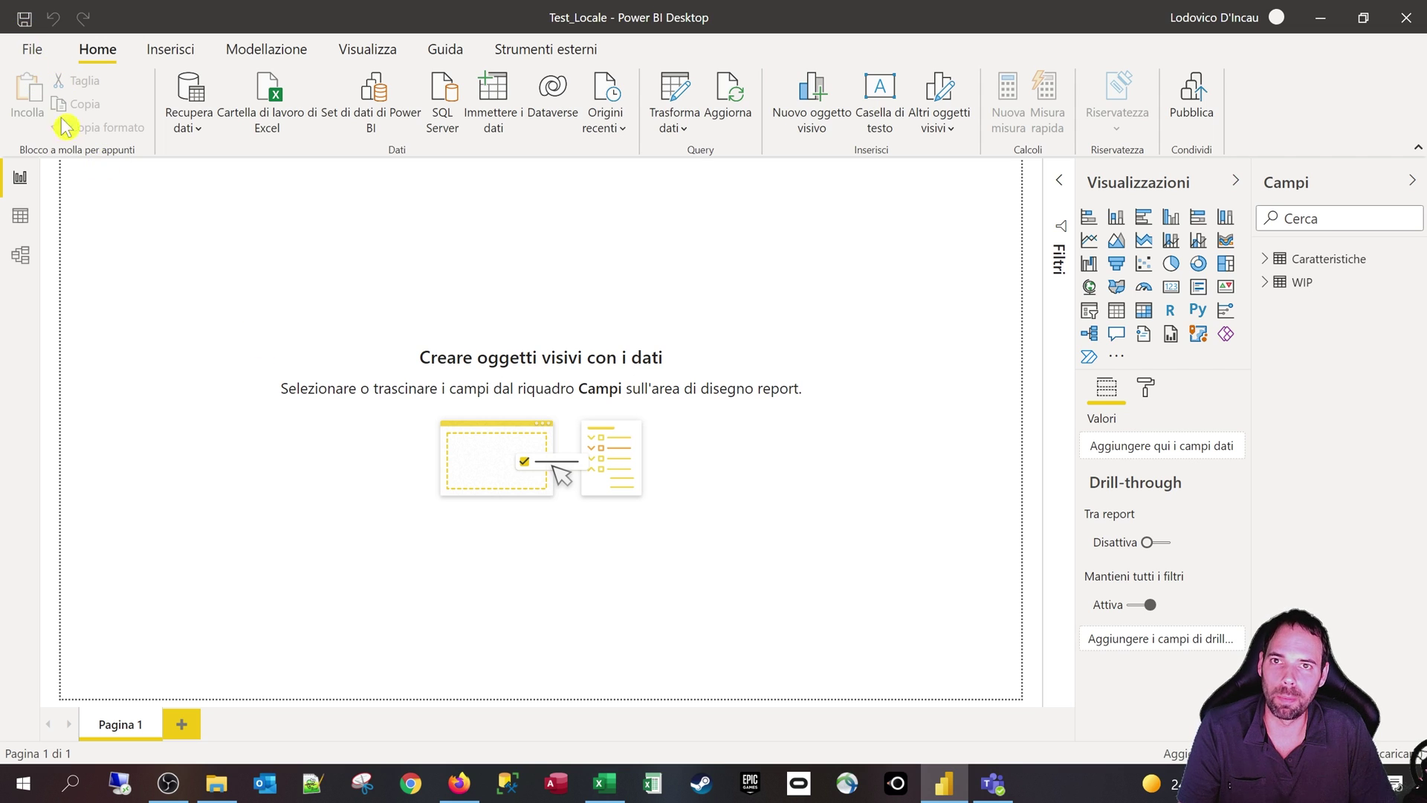
# - Save the Test_Locale report and publish it to My workspace in the Power BI service
pyautogui.click(22, 23)
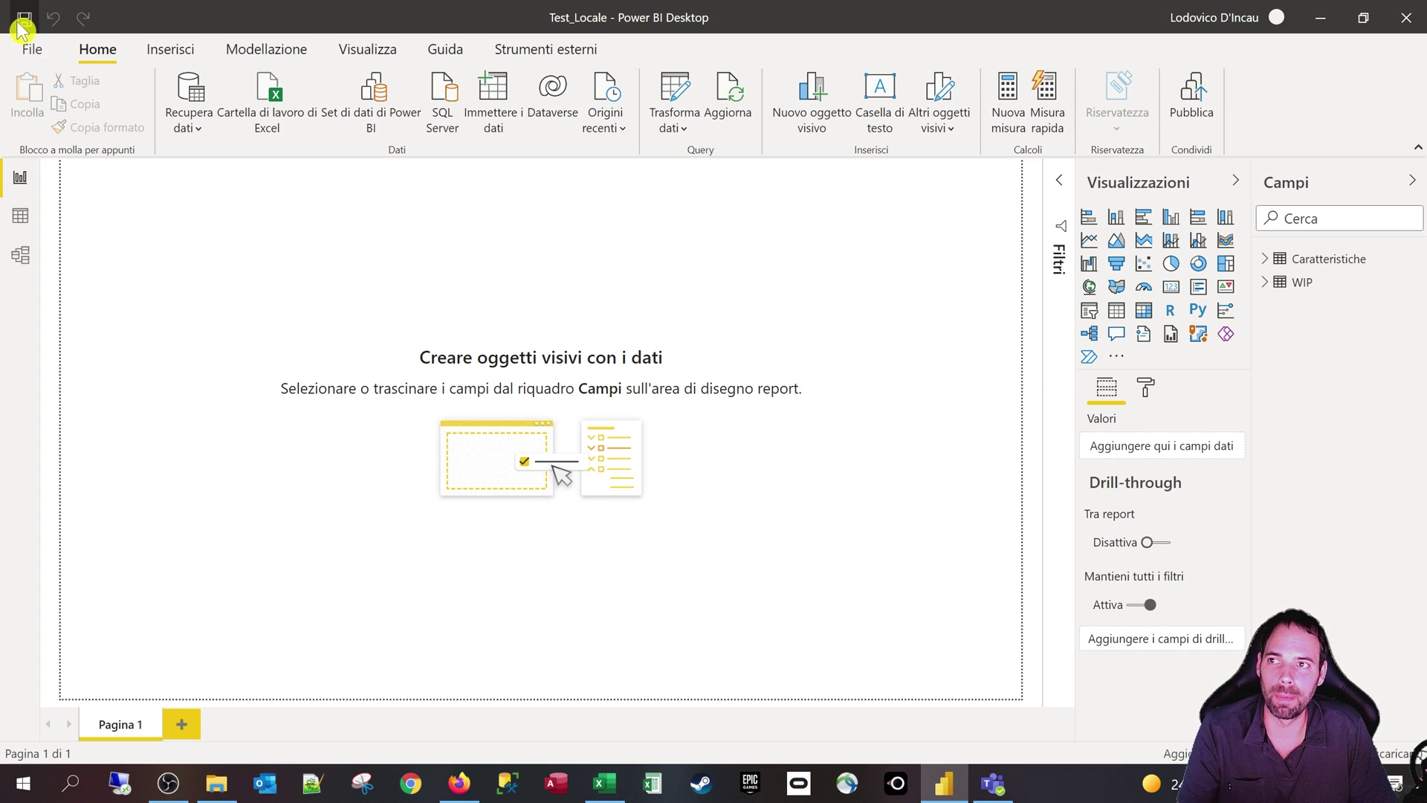
pyautogui.click(1193, 104)
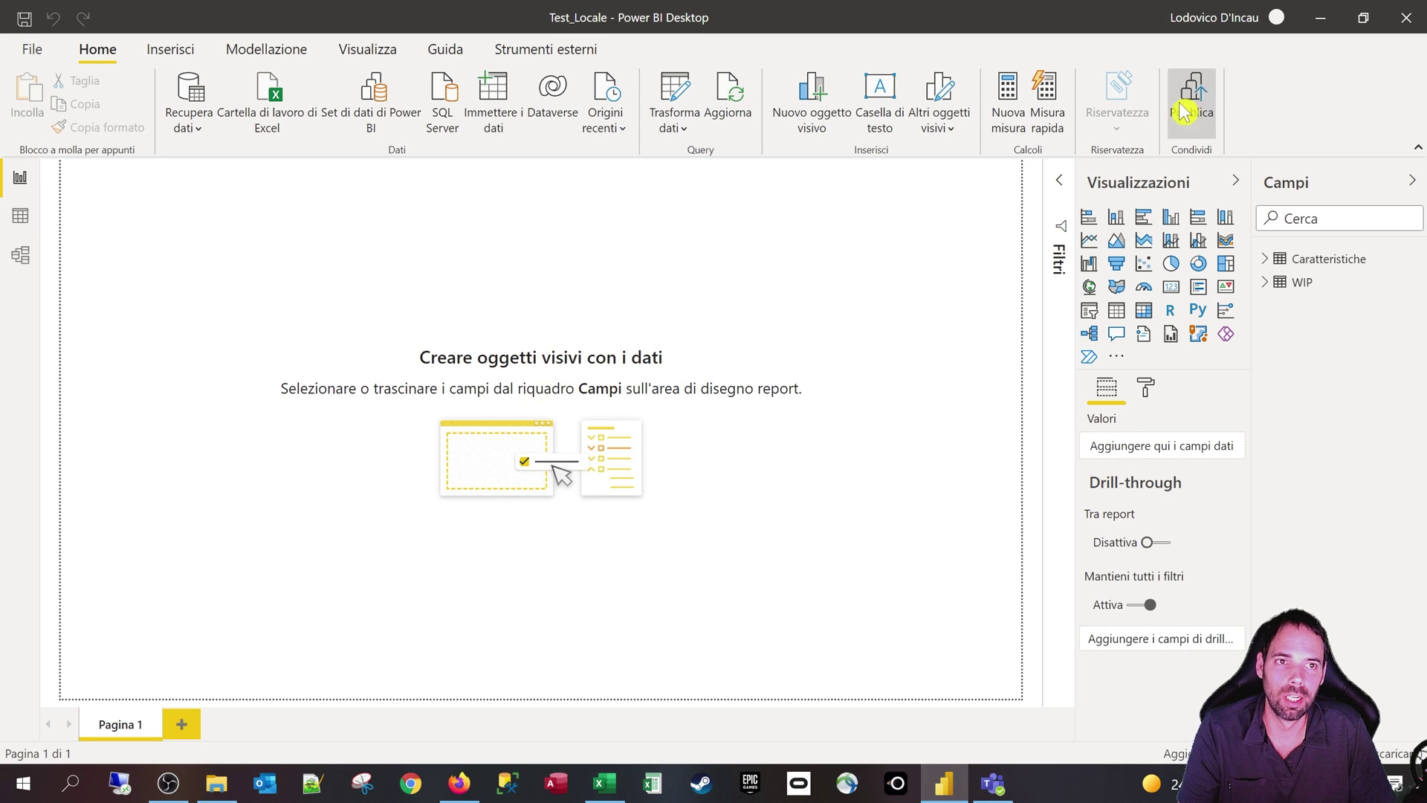
pyautogui.click(855, 522)
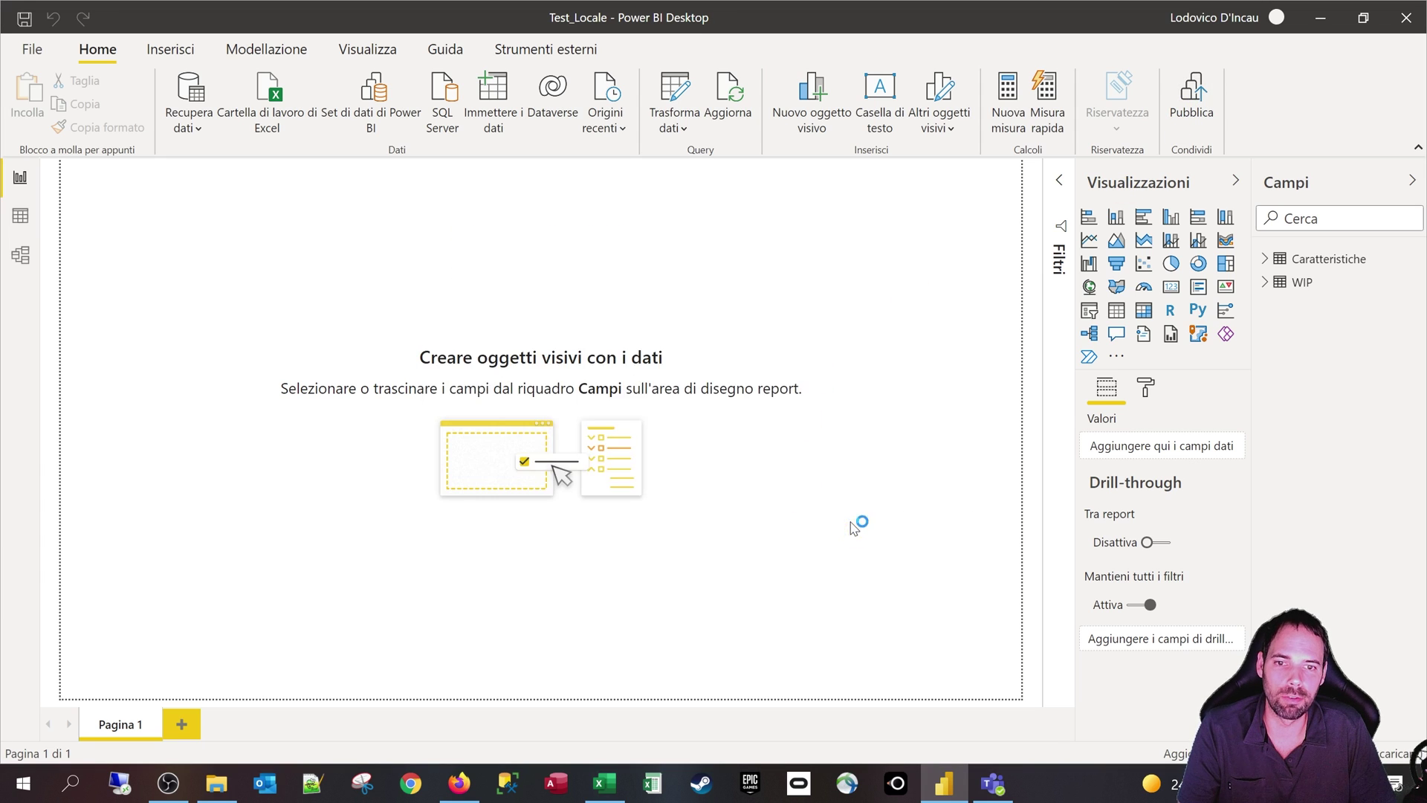
pyautogui.click(801, 460)
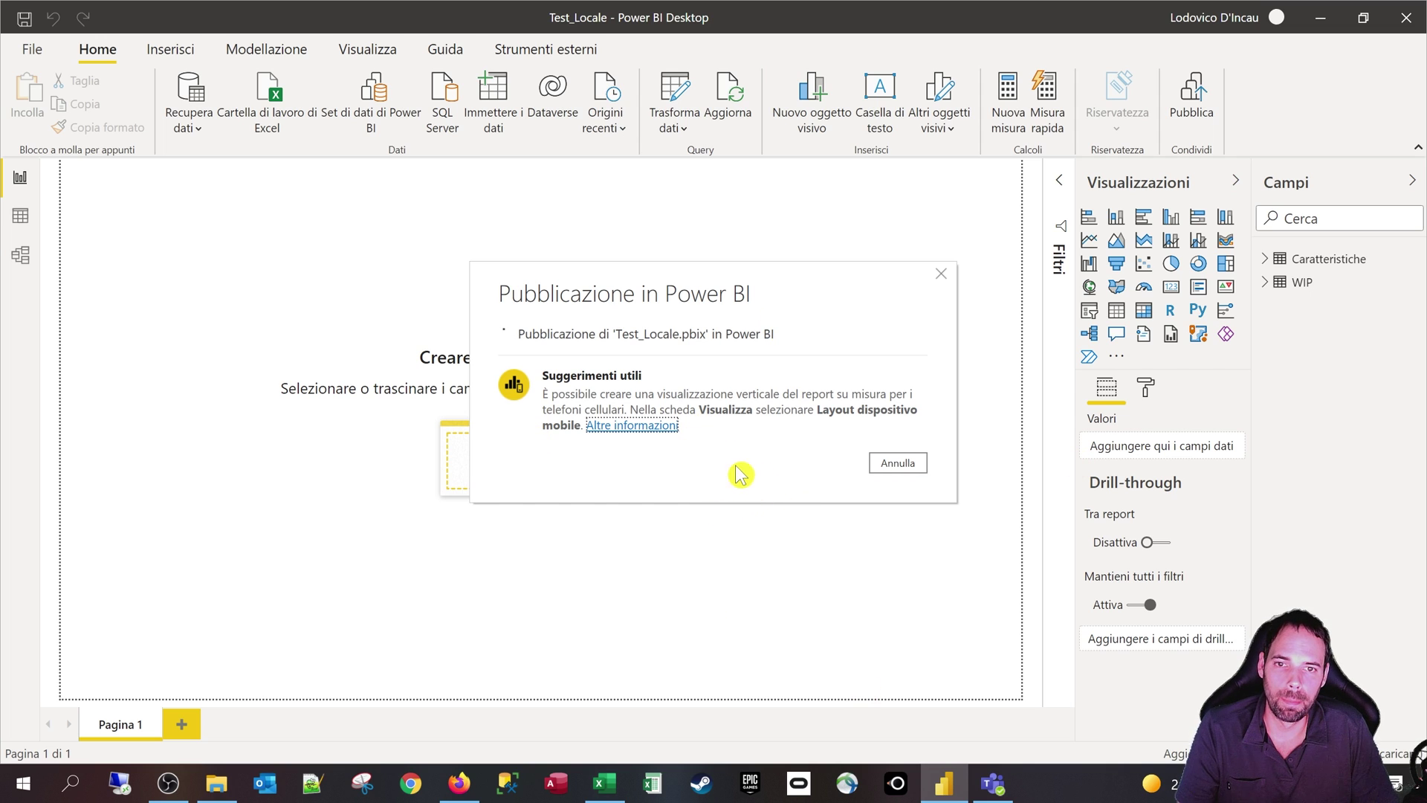
# - Switch to Firefox, close the stray go.microsoft.com page and reload the Power BI My workspace list
pyautogui.click(458, 782)
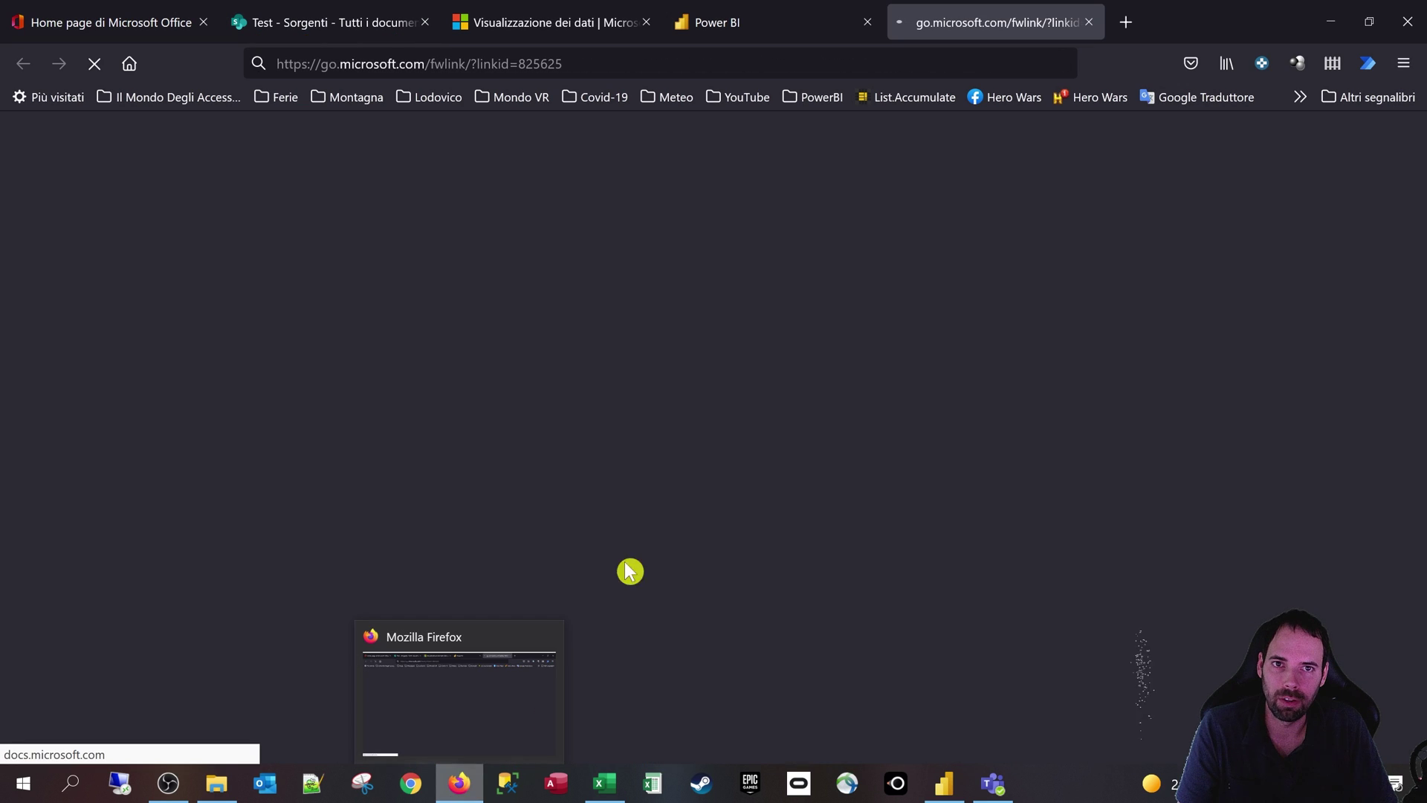
pyautogui.click(1089, 22)
pyautogui.click(714, 23)
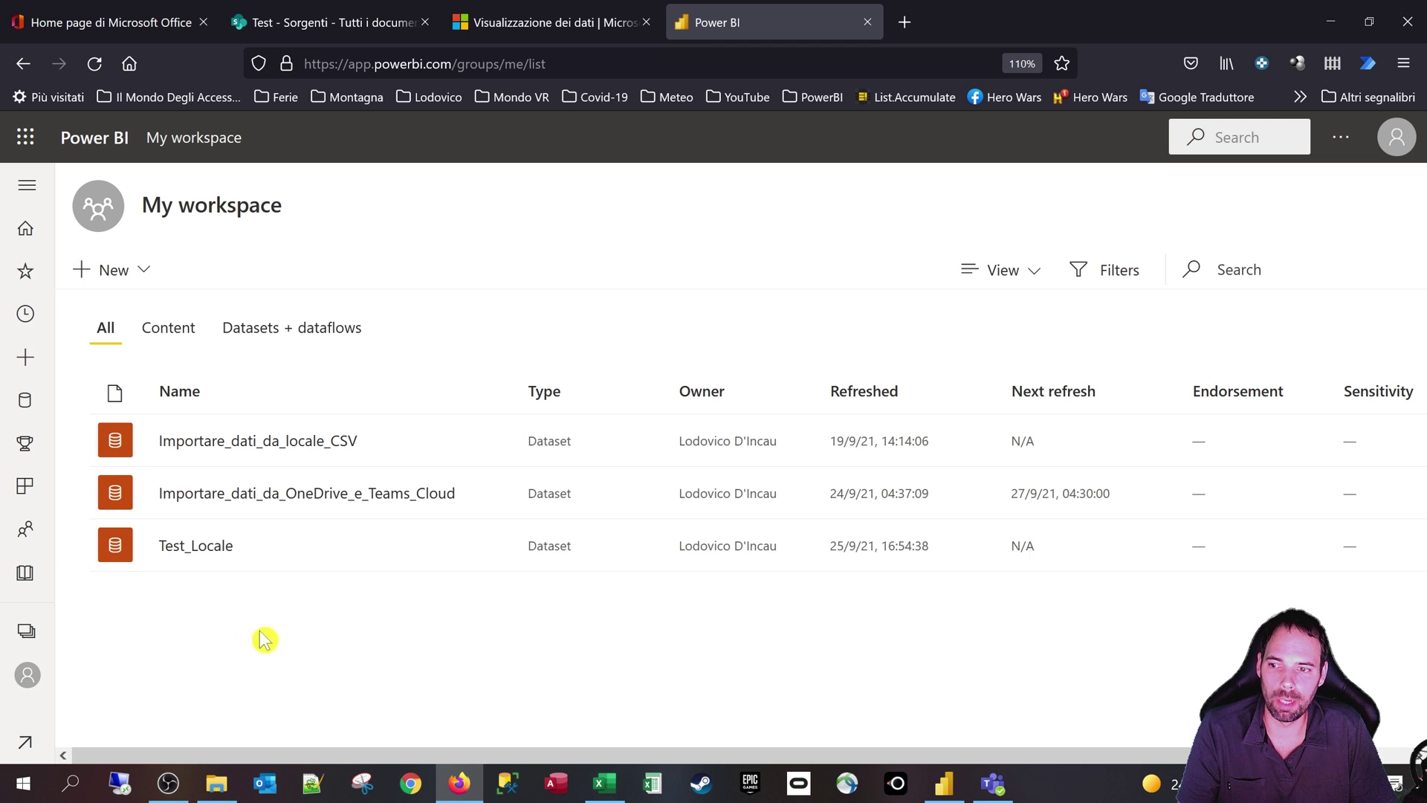
pyautogui.press('F5')
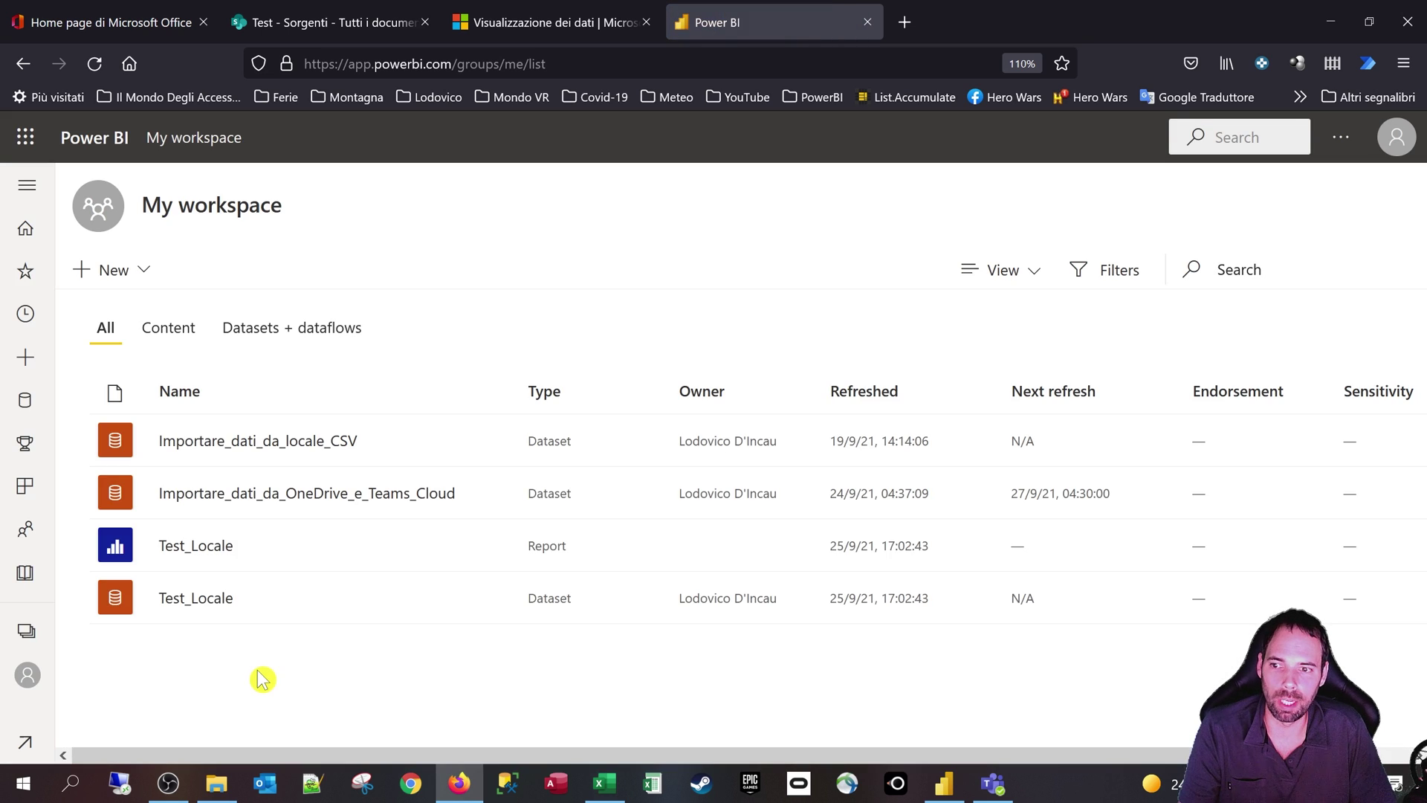
# - Open the settings of the Test_Locale dataset and expand its data source credentials
pyautogui.moveTo(199, 604)
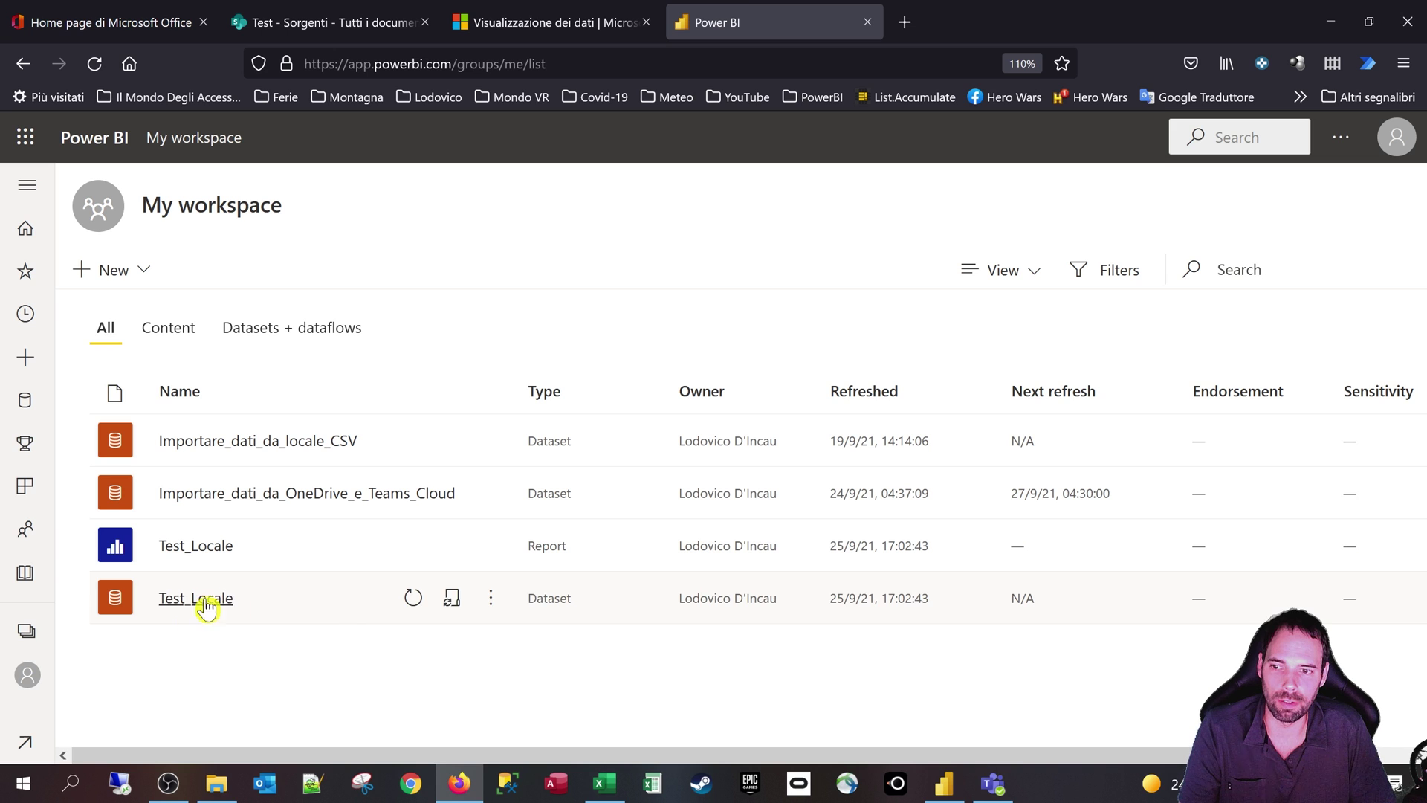
pyautogui.click(492, 599)
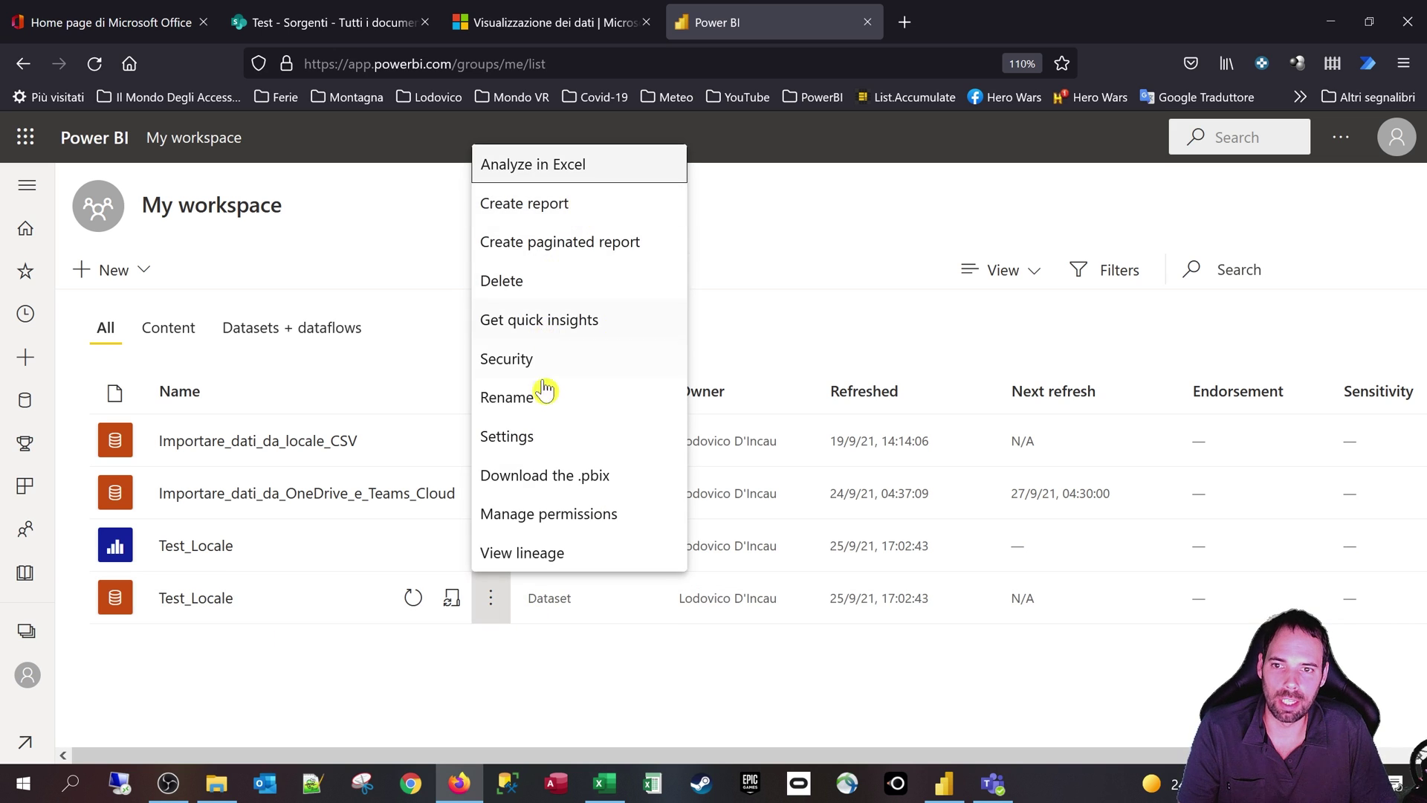
pyautogui.click(524, 438)
pyautogui.scroll(-4, 560, 535)
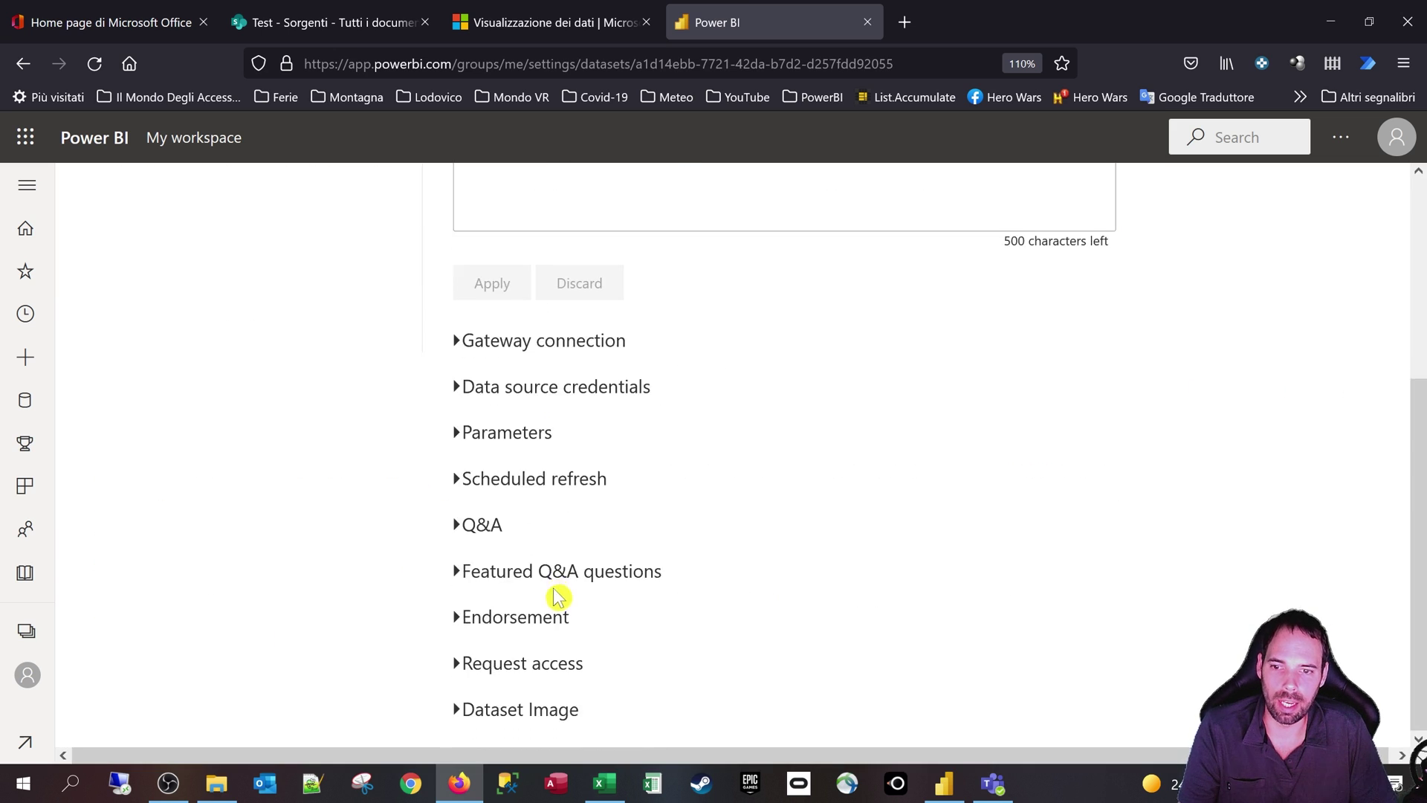
pyautogui.click(510, 388)
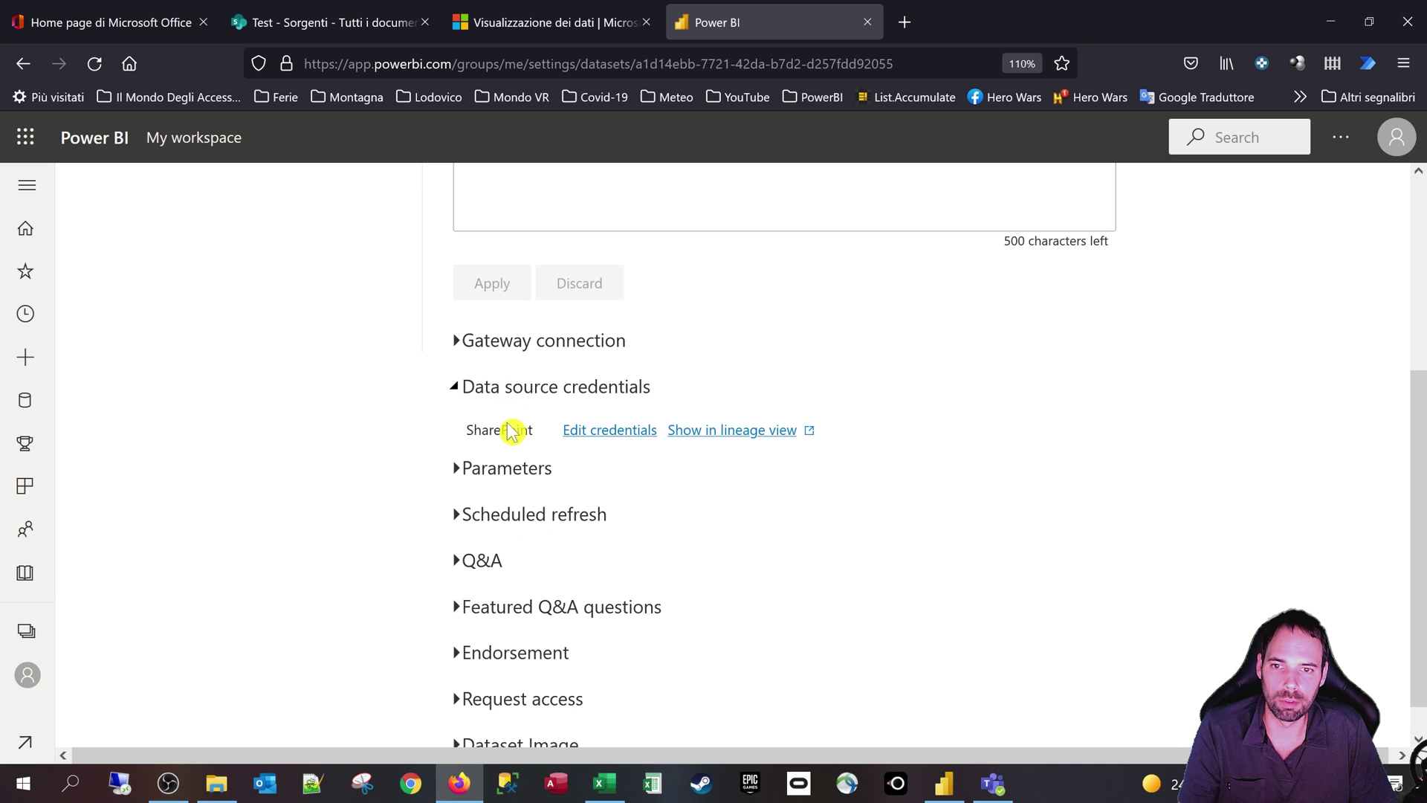
pyautogui.moveTo(468, 431); pyautogui.dragTo(842, 440)
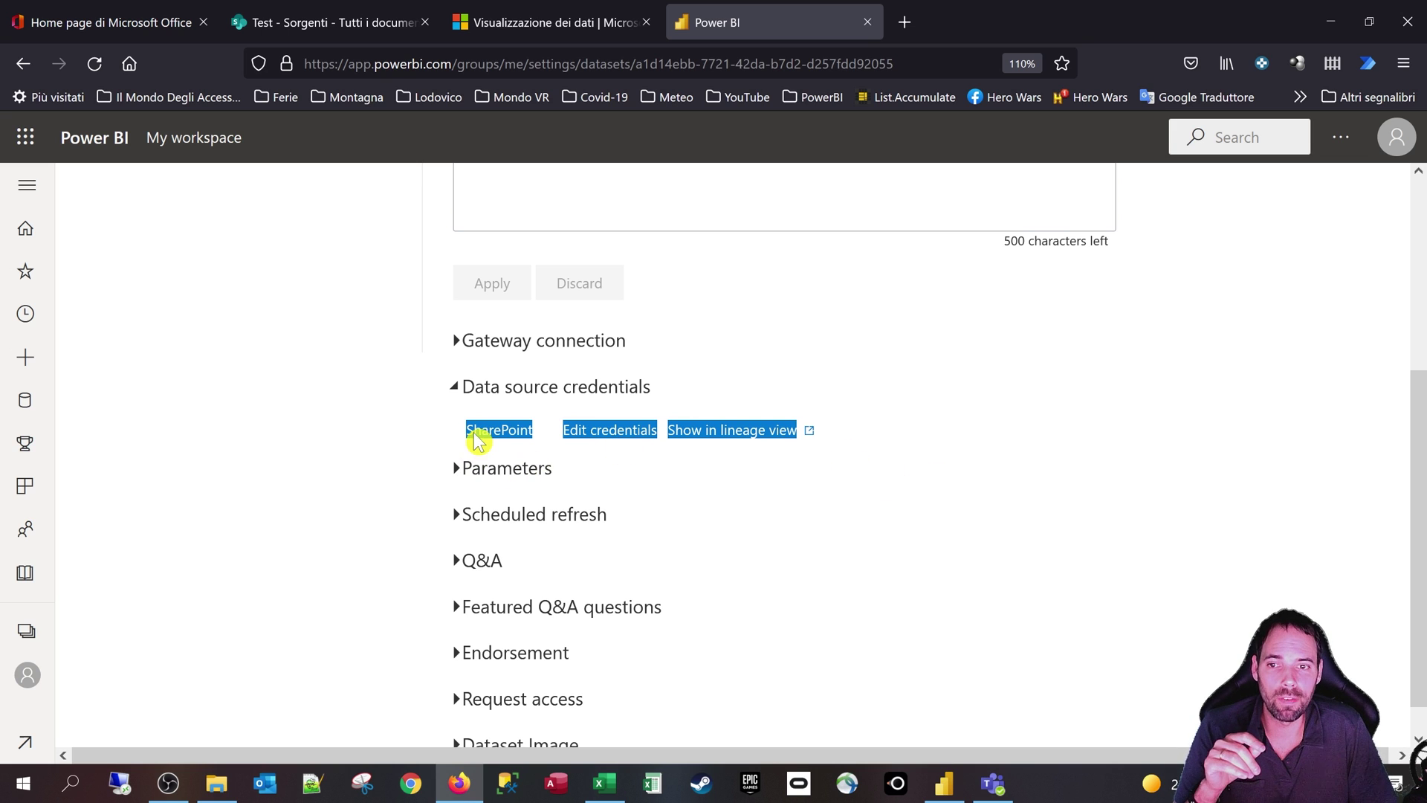
pyautogui.click(452, 441)
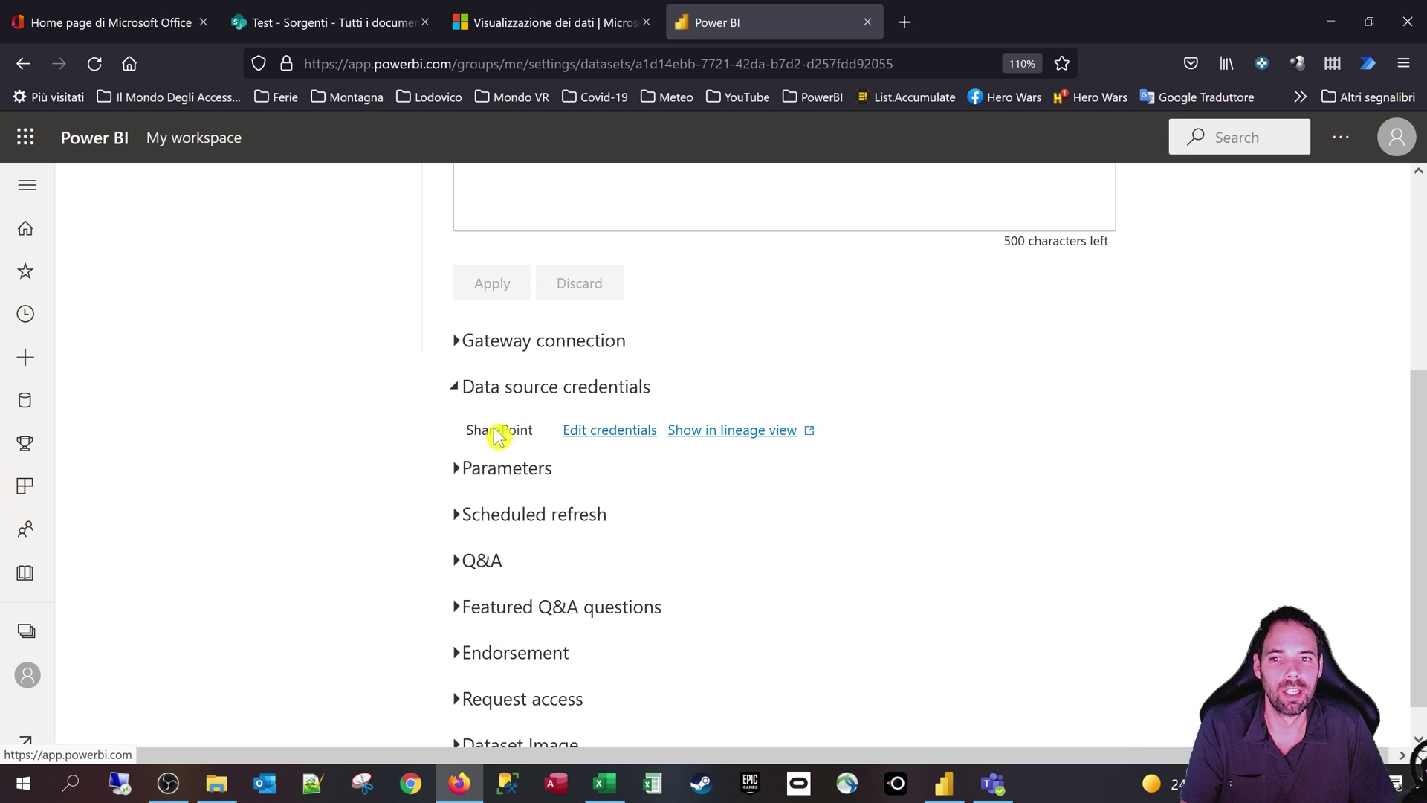
# - Sign in to the dataset's SharePoint source with OAuth2 authentication and the Public privacy level
pyautogui.click(601, 433)
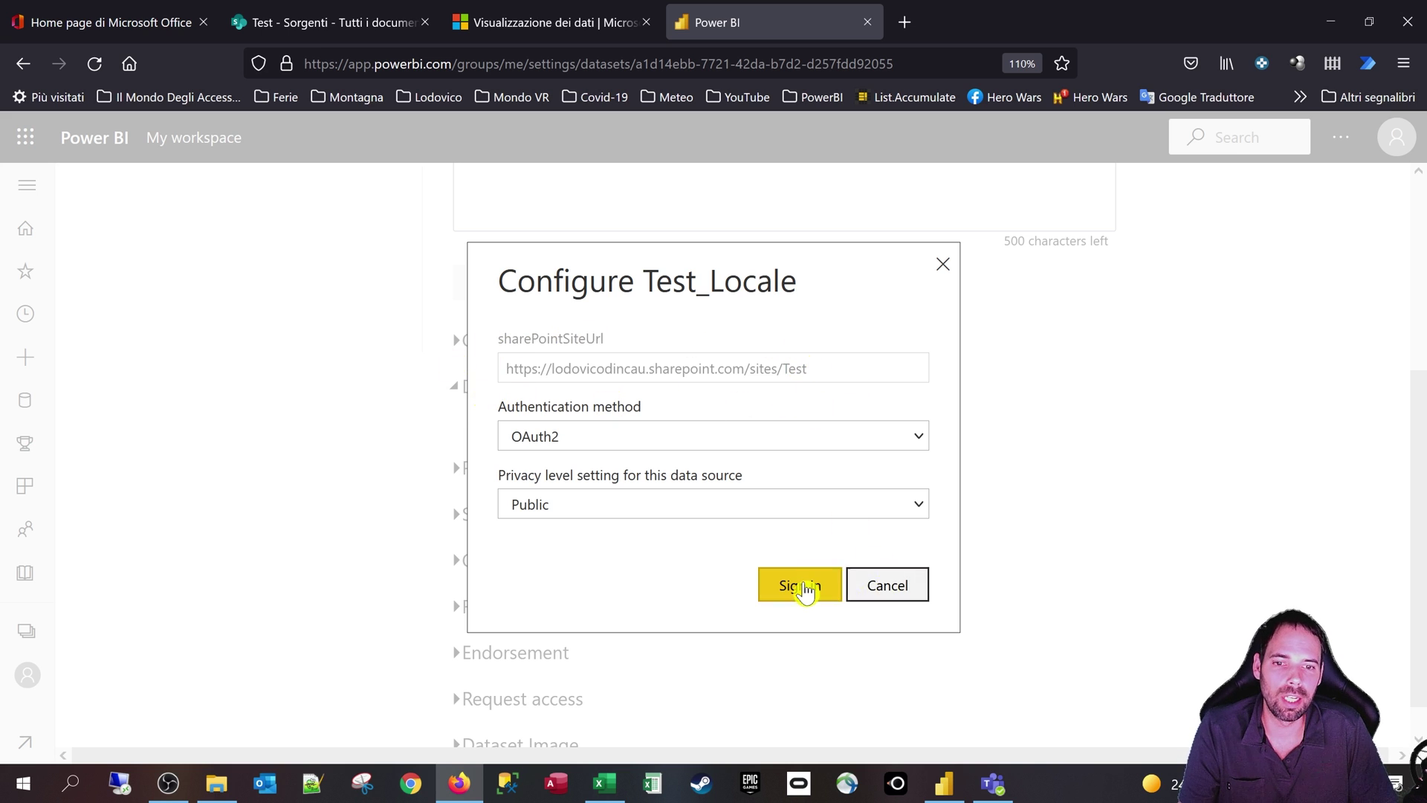
pyautogui.click(804, 586)
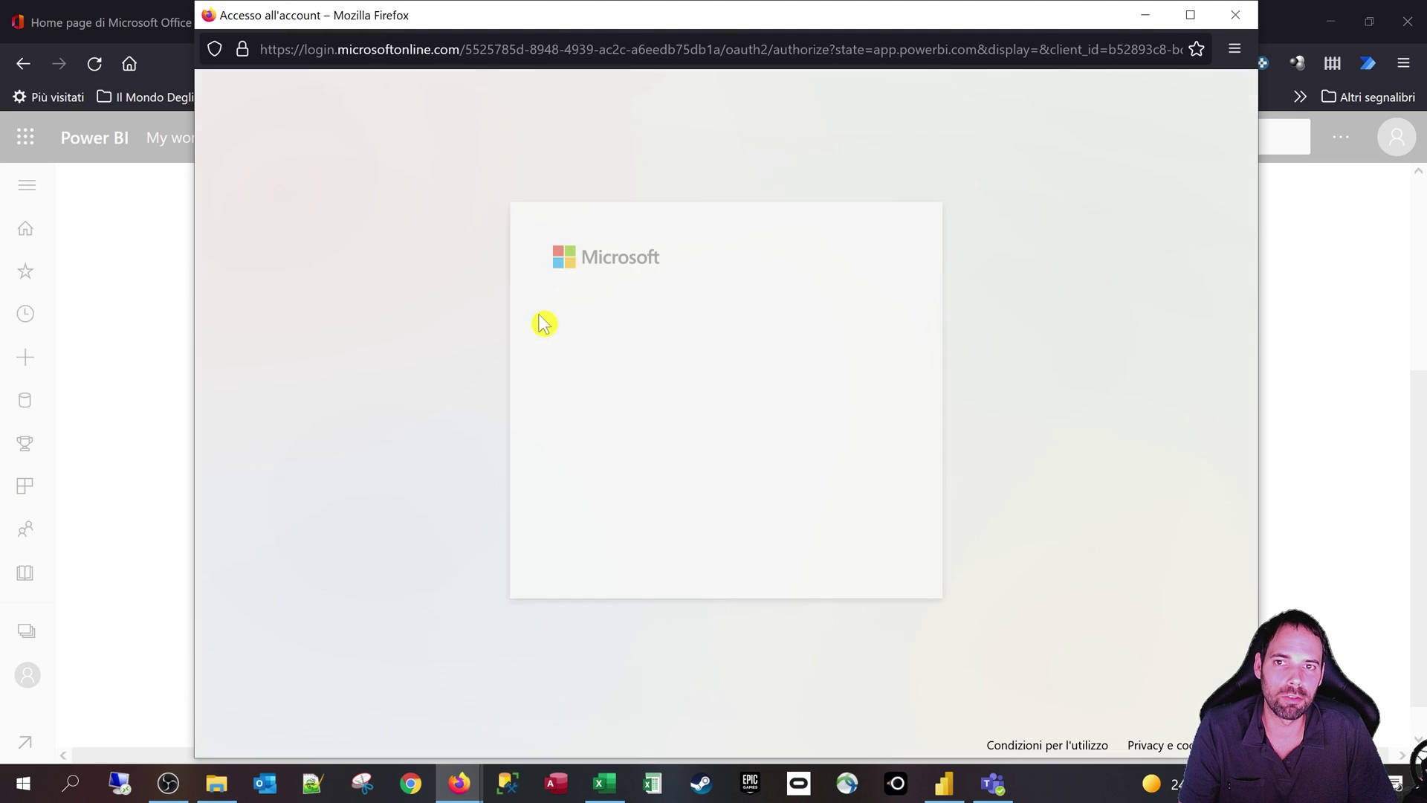
pyautogui.click(639, 368)
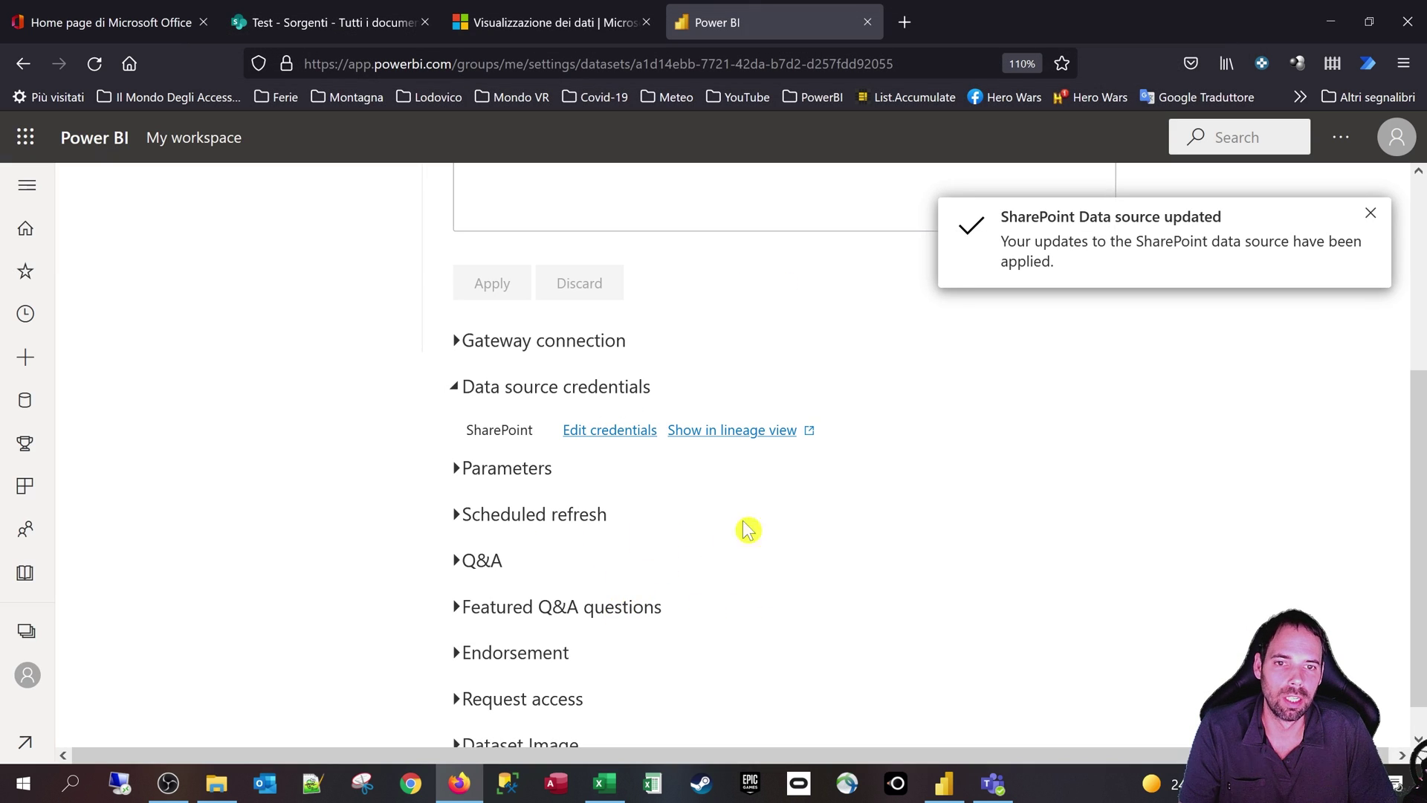
pyautogui.click(1371, 218)
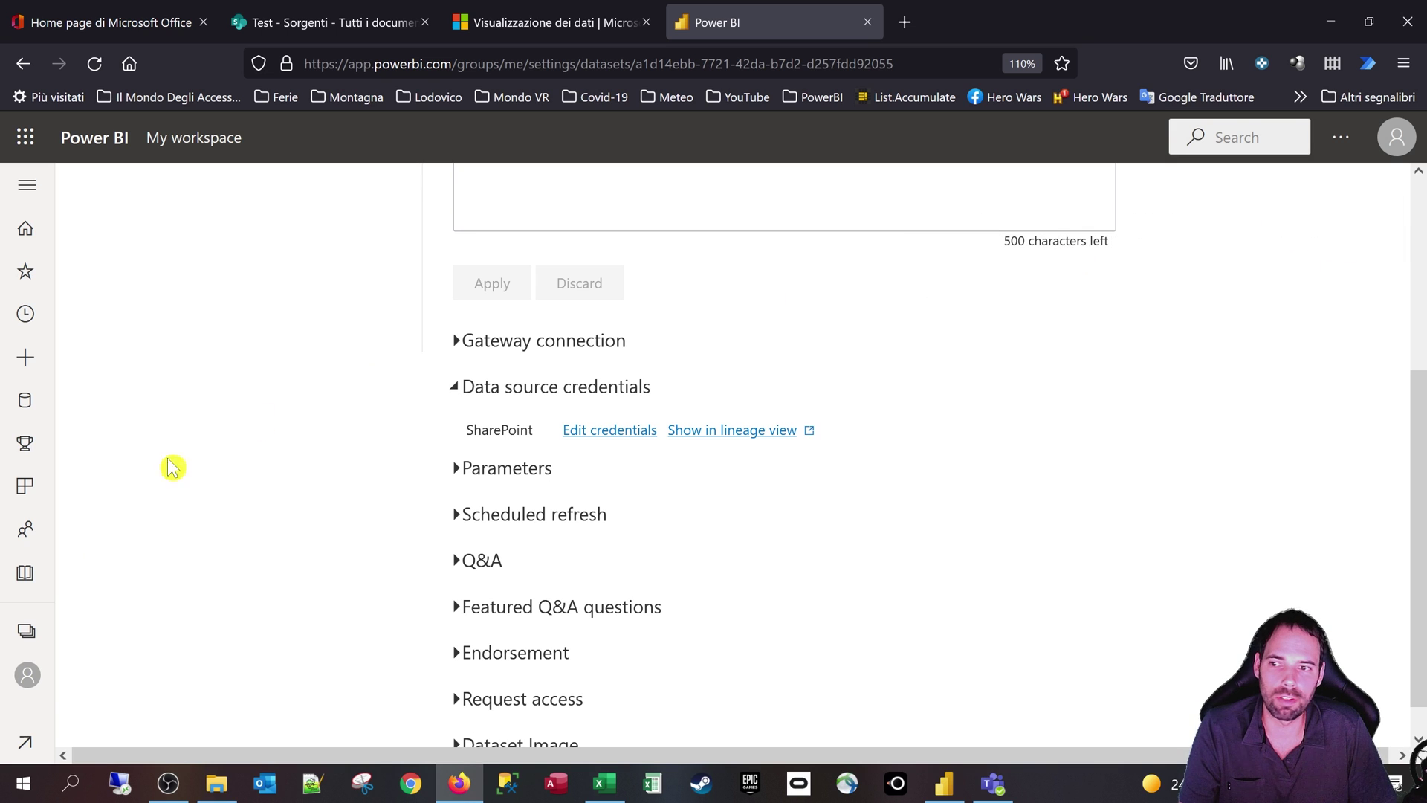
# - Return to My workspace and start an immediate refresh of the Test_Locale dataset
pyautogui.click(29, 676)
pyautogui.click(413, 598)
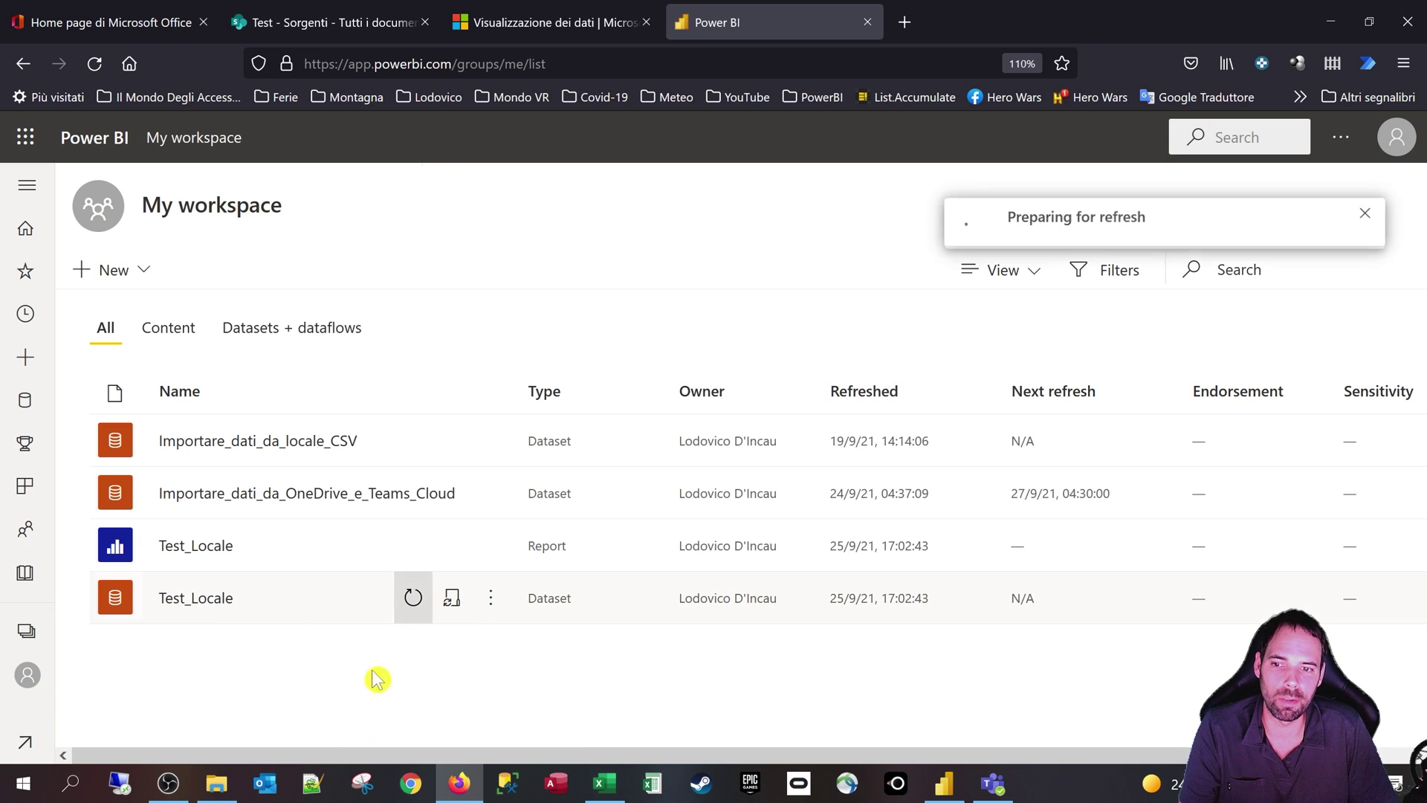